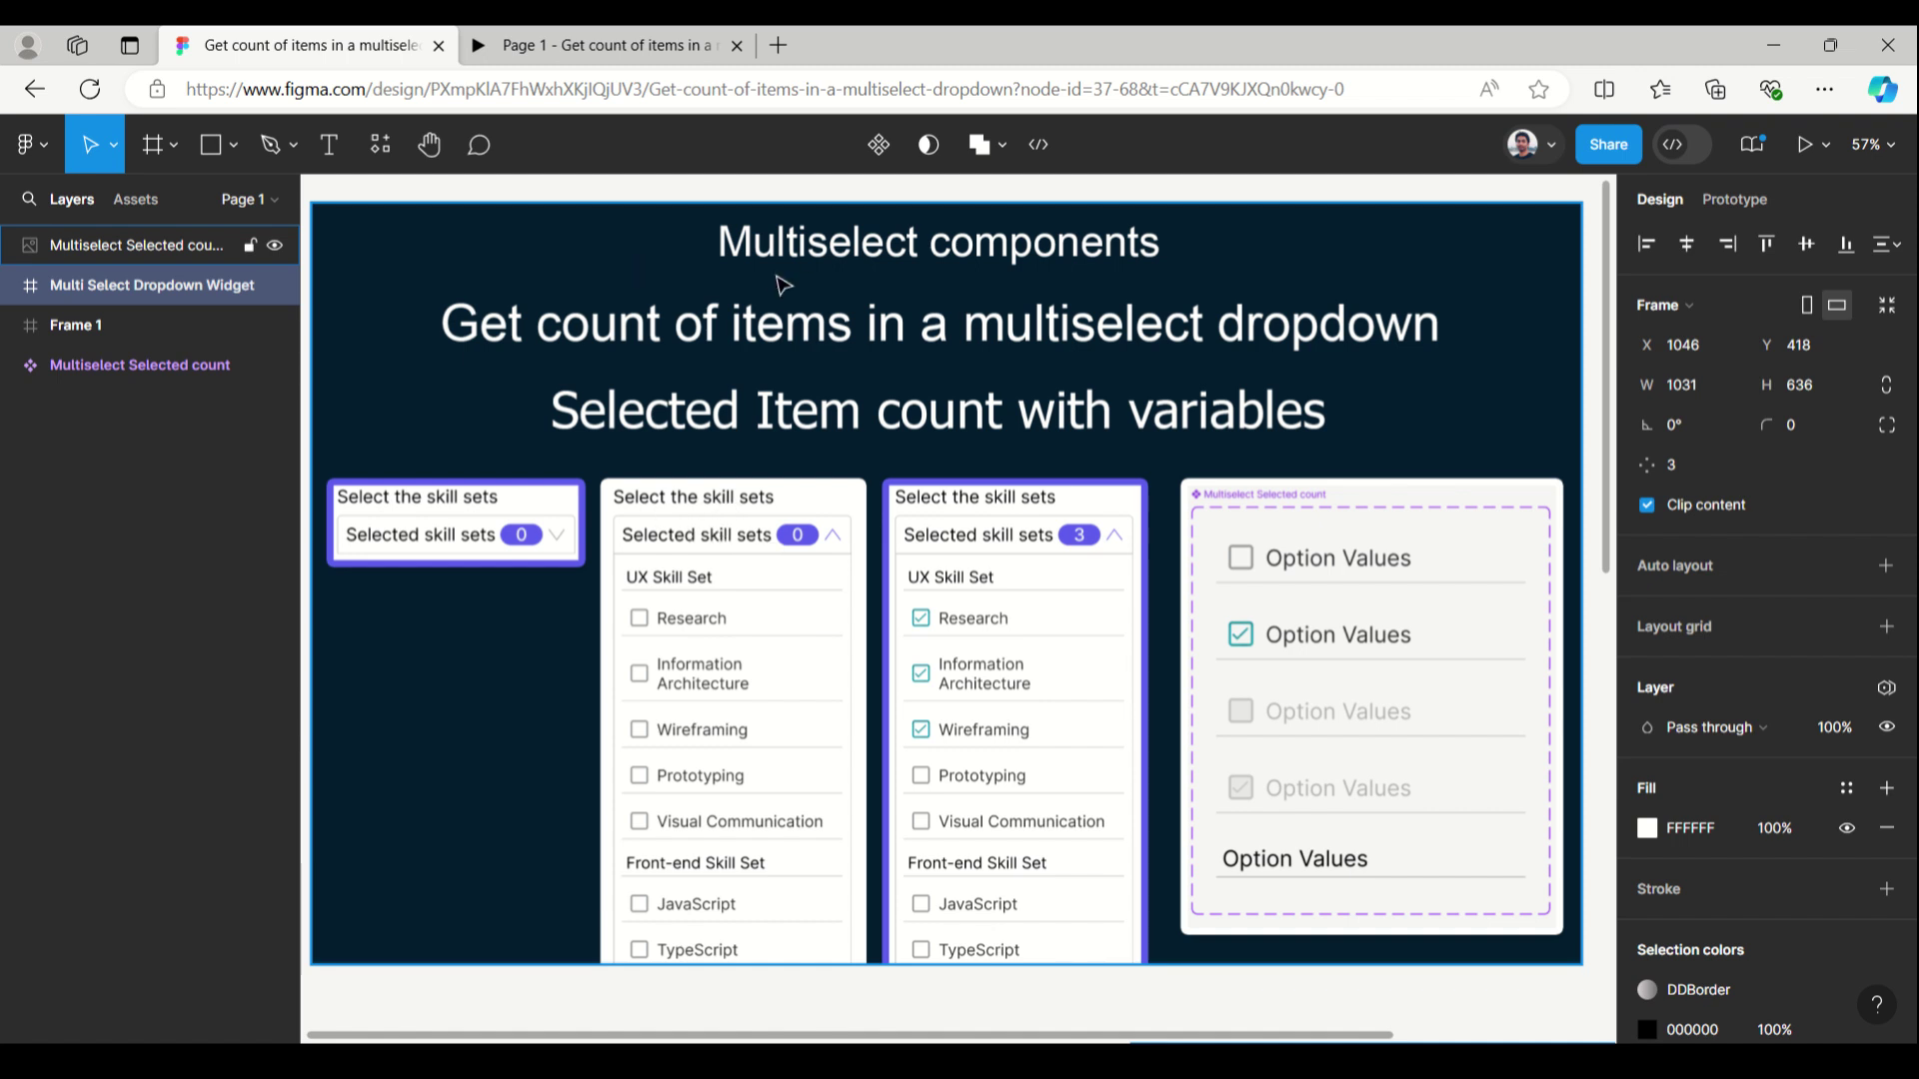
Step: Switch to the prototype tab showing the subject, cricket team and car dropdowns
{"action": "left_click", "coordinate": [606, 44]}
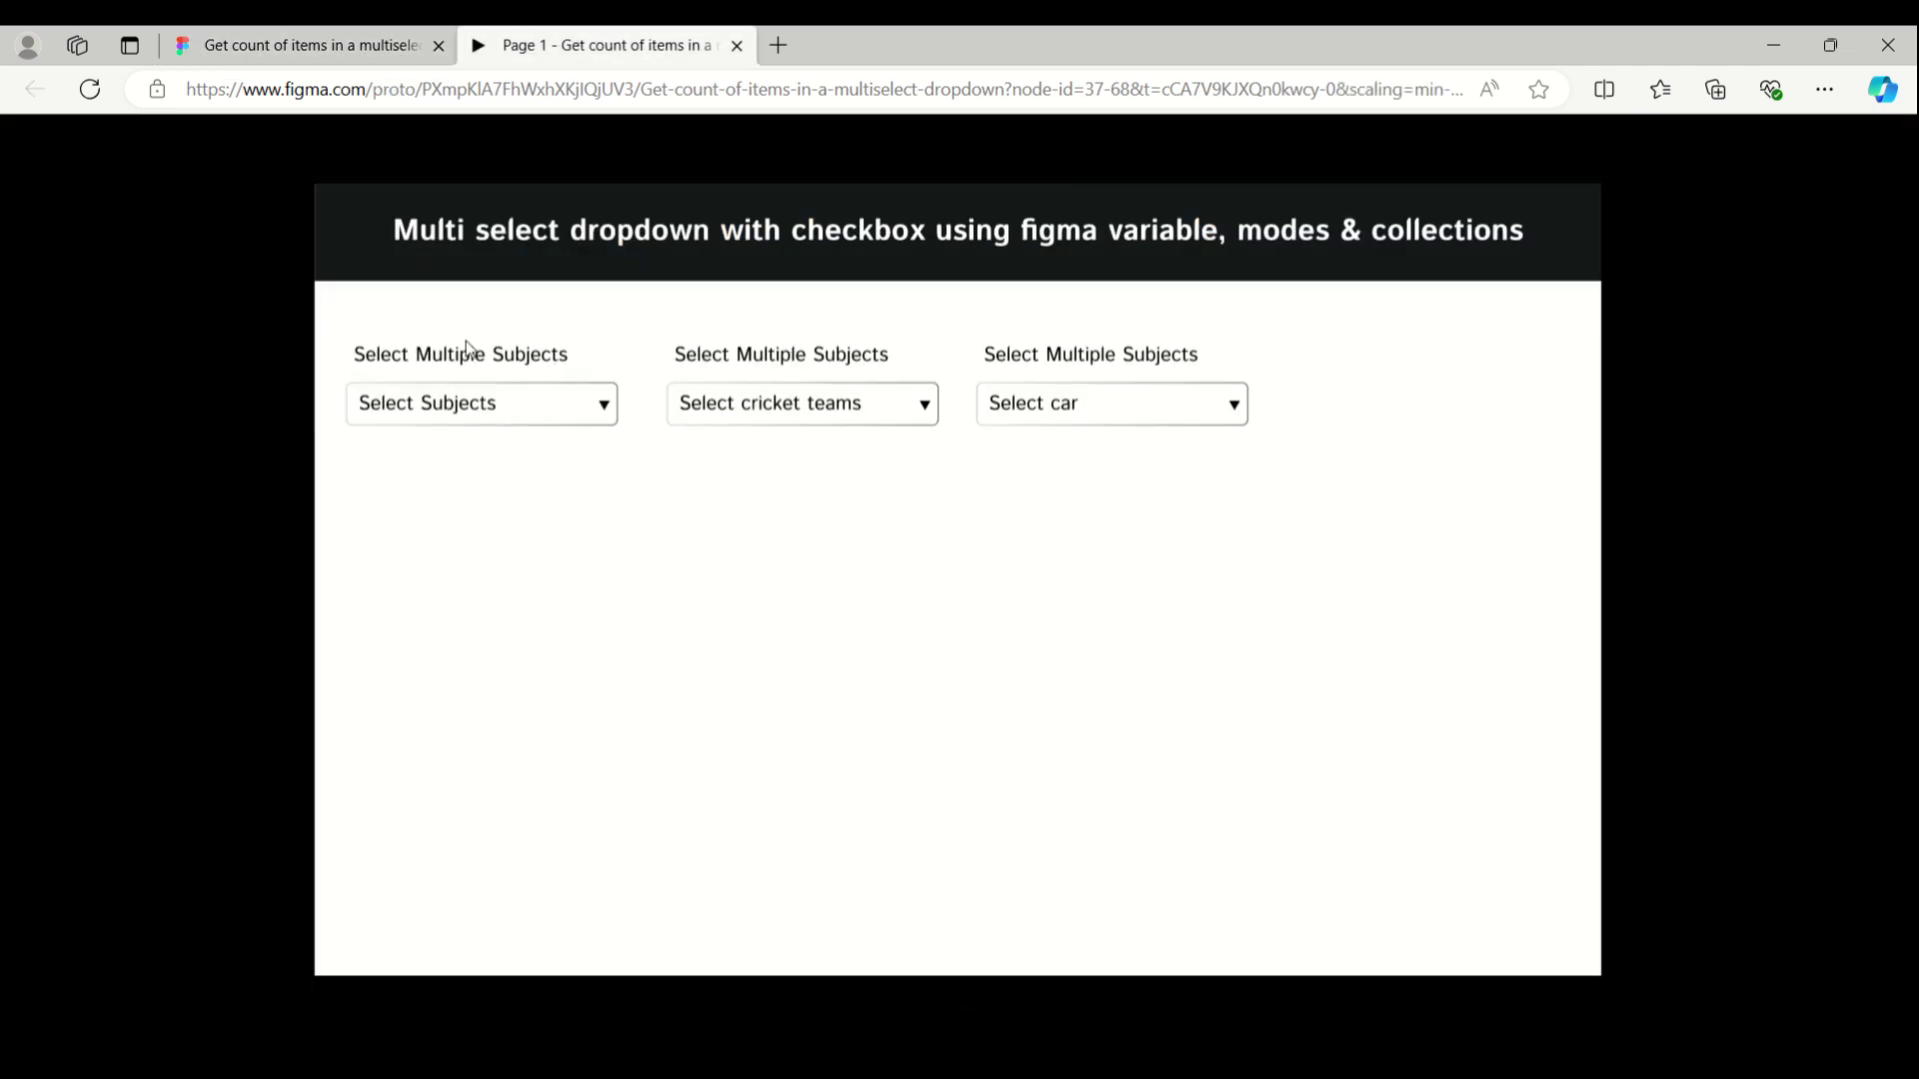
Step: Open Select Subjects and tick Advanced Math, English, Biology and General Knowledge
{"action": "left_click", "coordinate": [597, 407]}
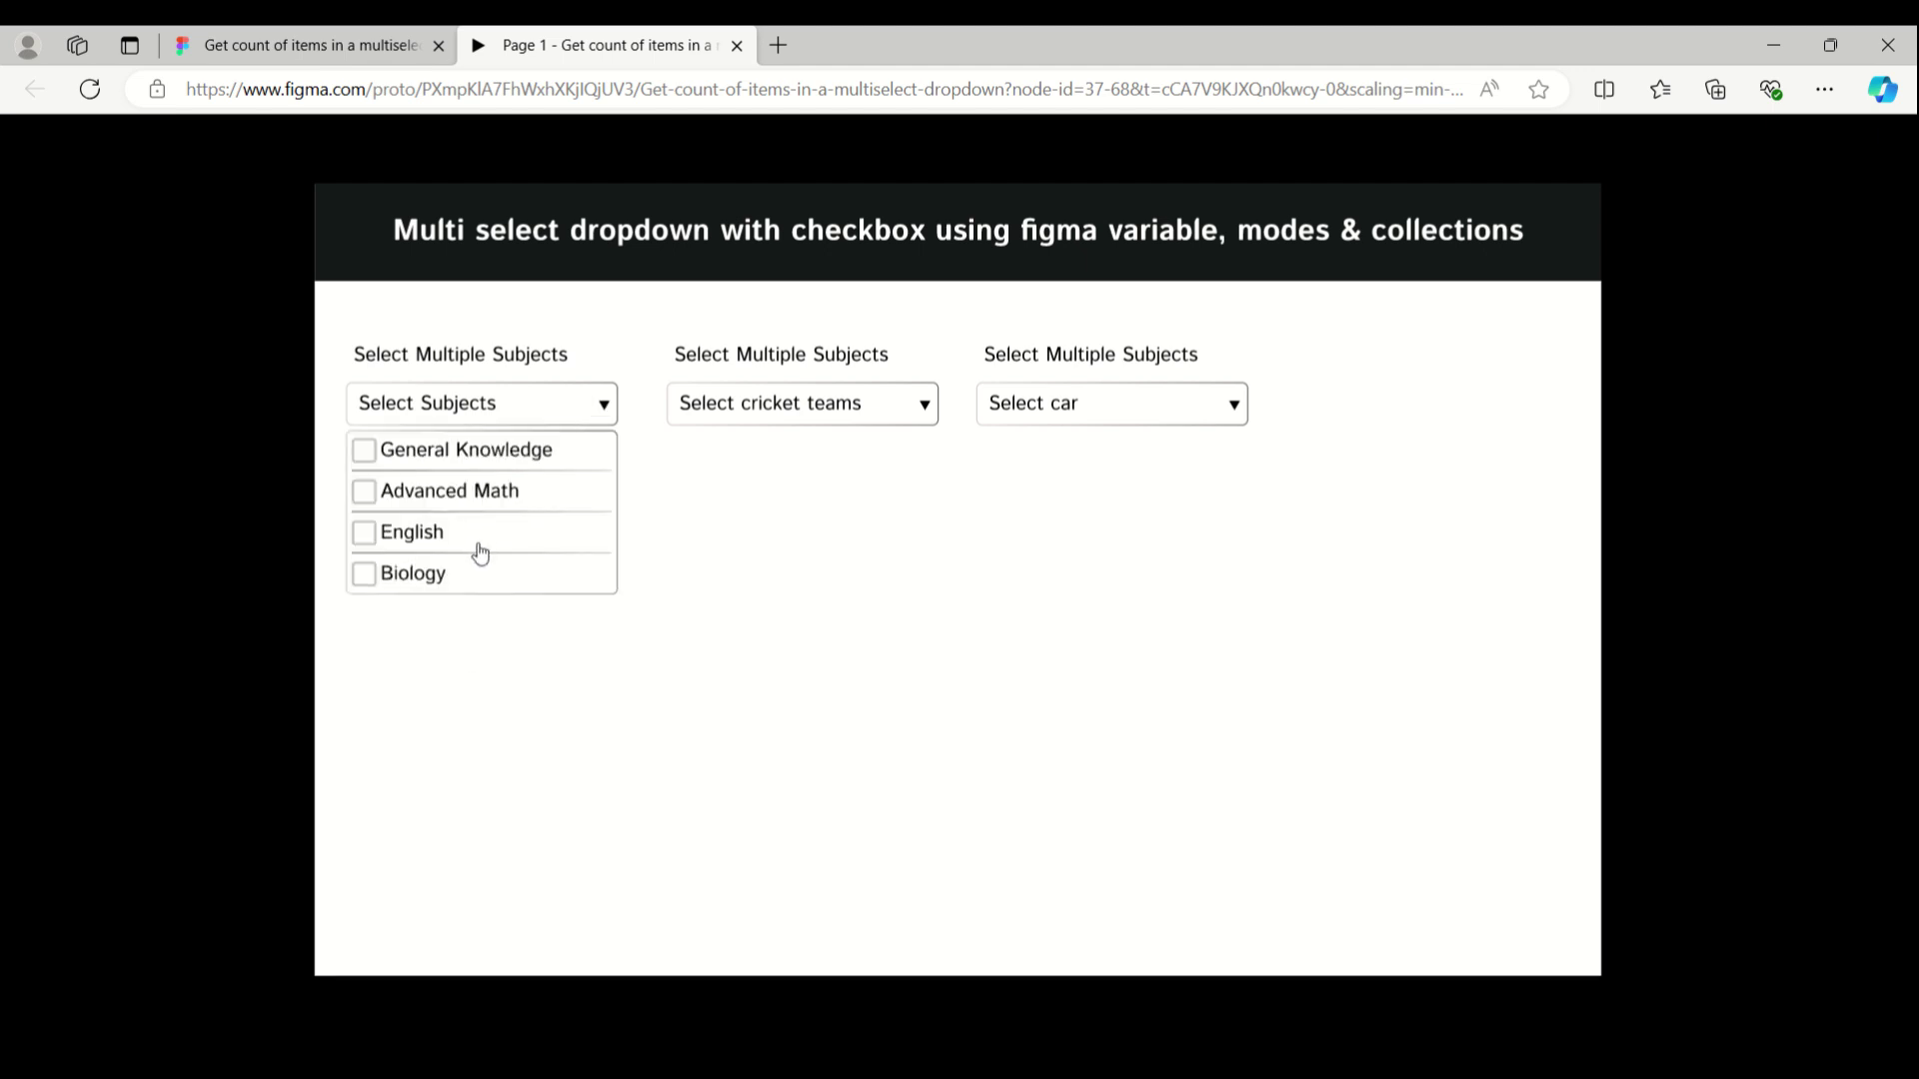
{"action": "scroll", "coordinate": [480, 553], "scroll_direction": "down", "scroll_amount": 5}
{"action": "scroll", "coordinate": [449, 500], "scroll_direction": "up", "scroll_amount": 3}
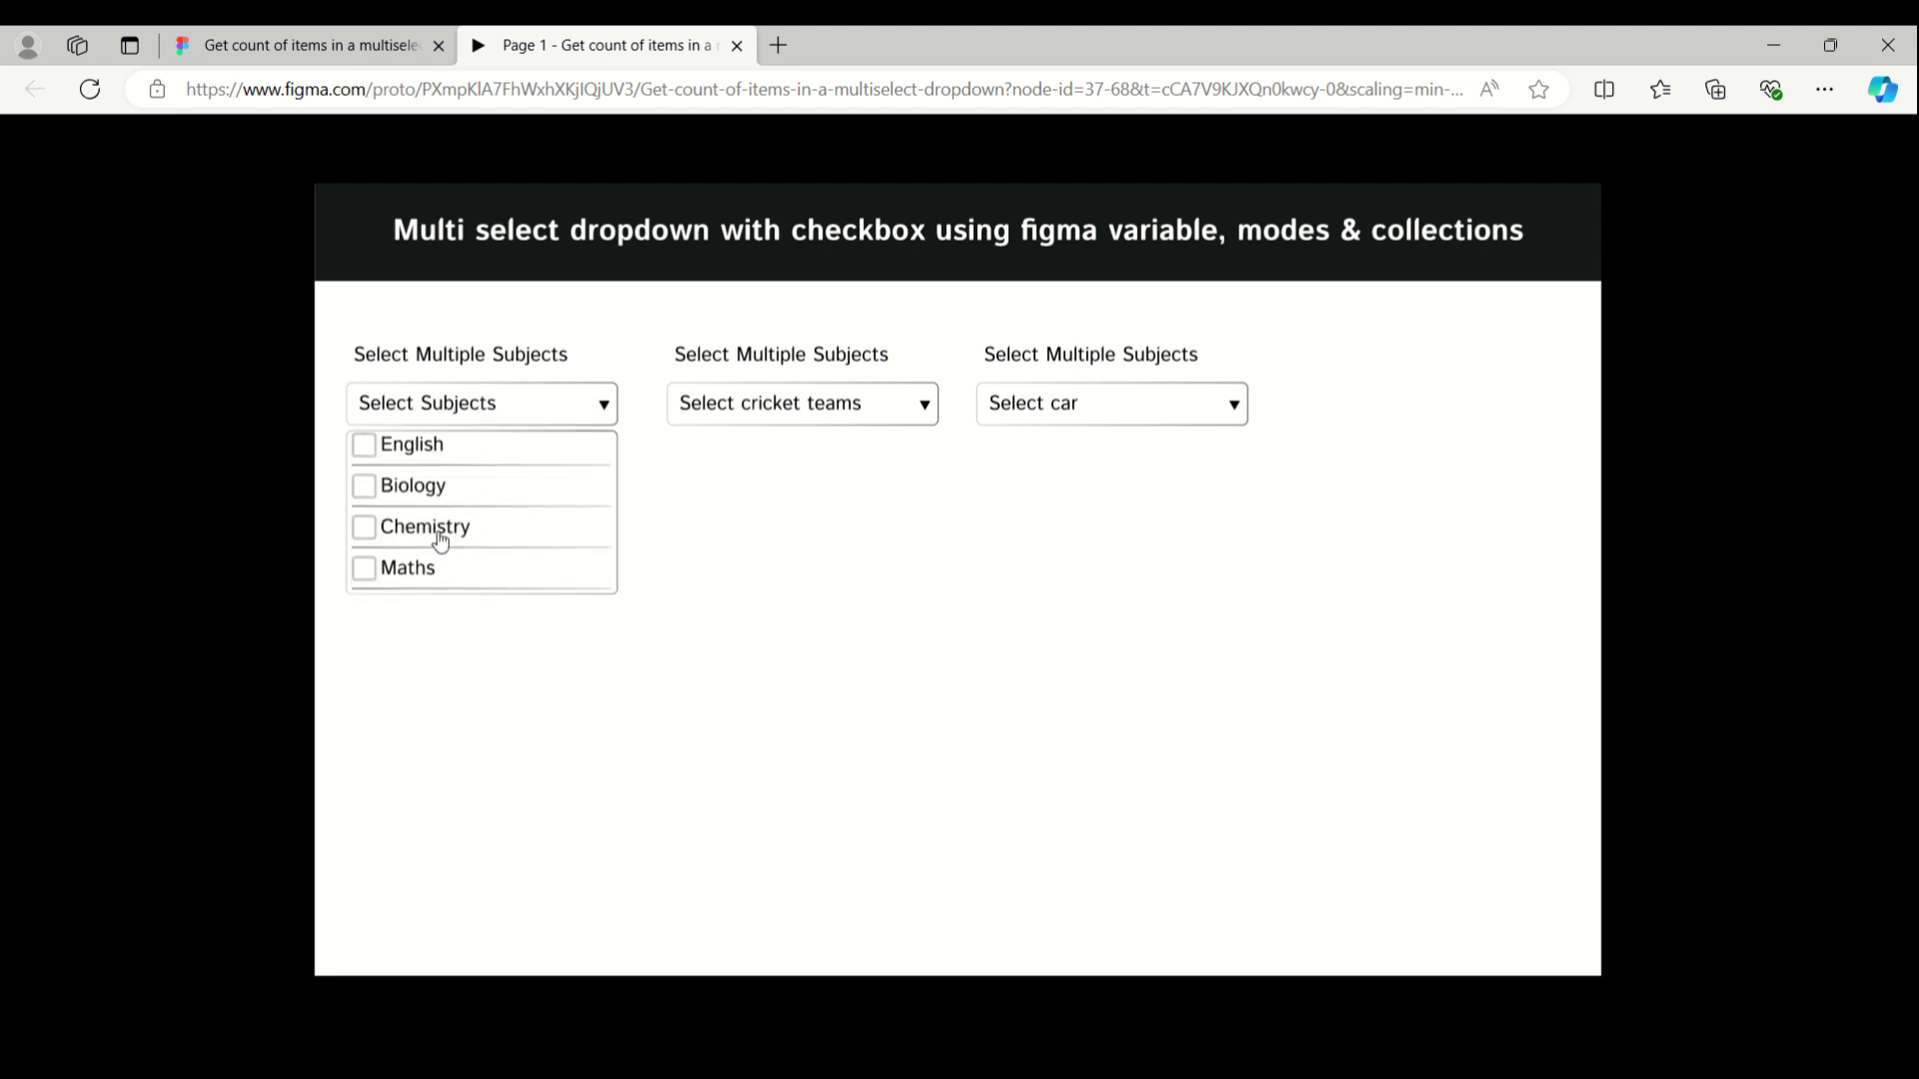
{"action": "scroll", "coordinate": [440, 550], "scroll_direction": "up", "scroll_amount": 2}
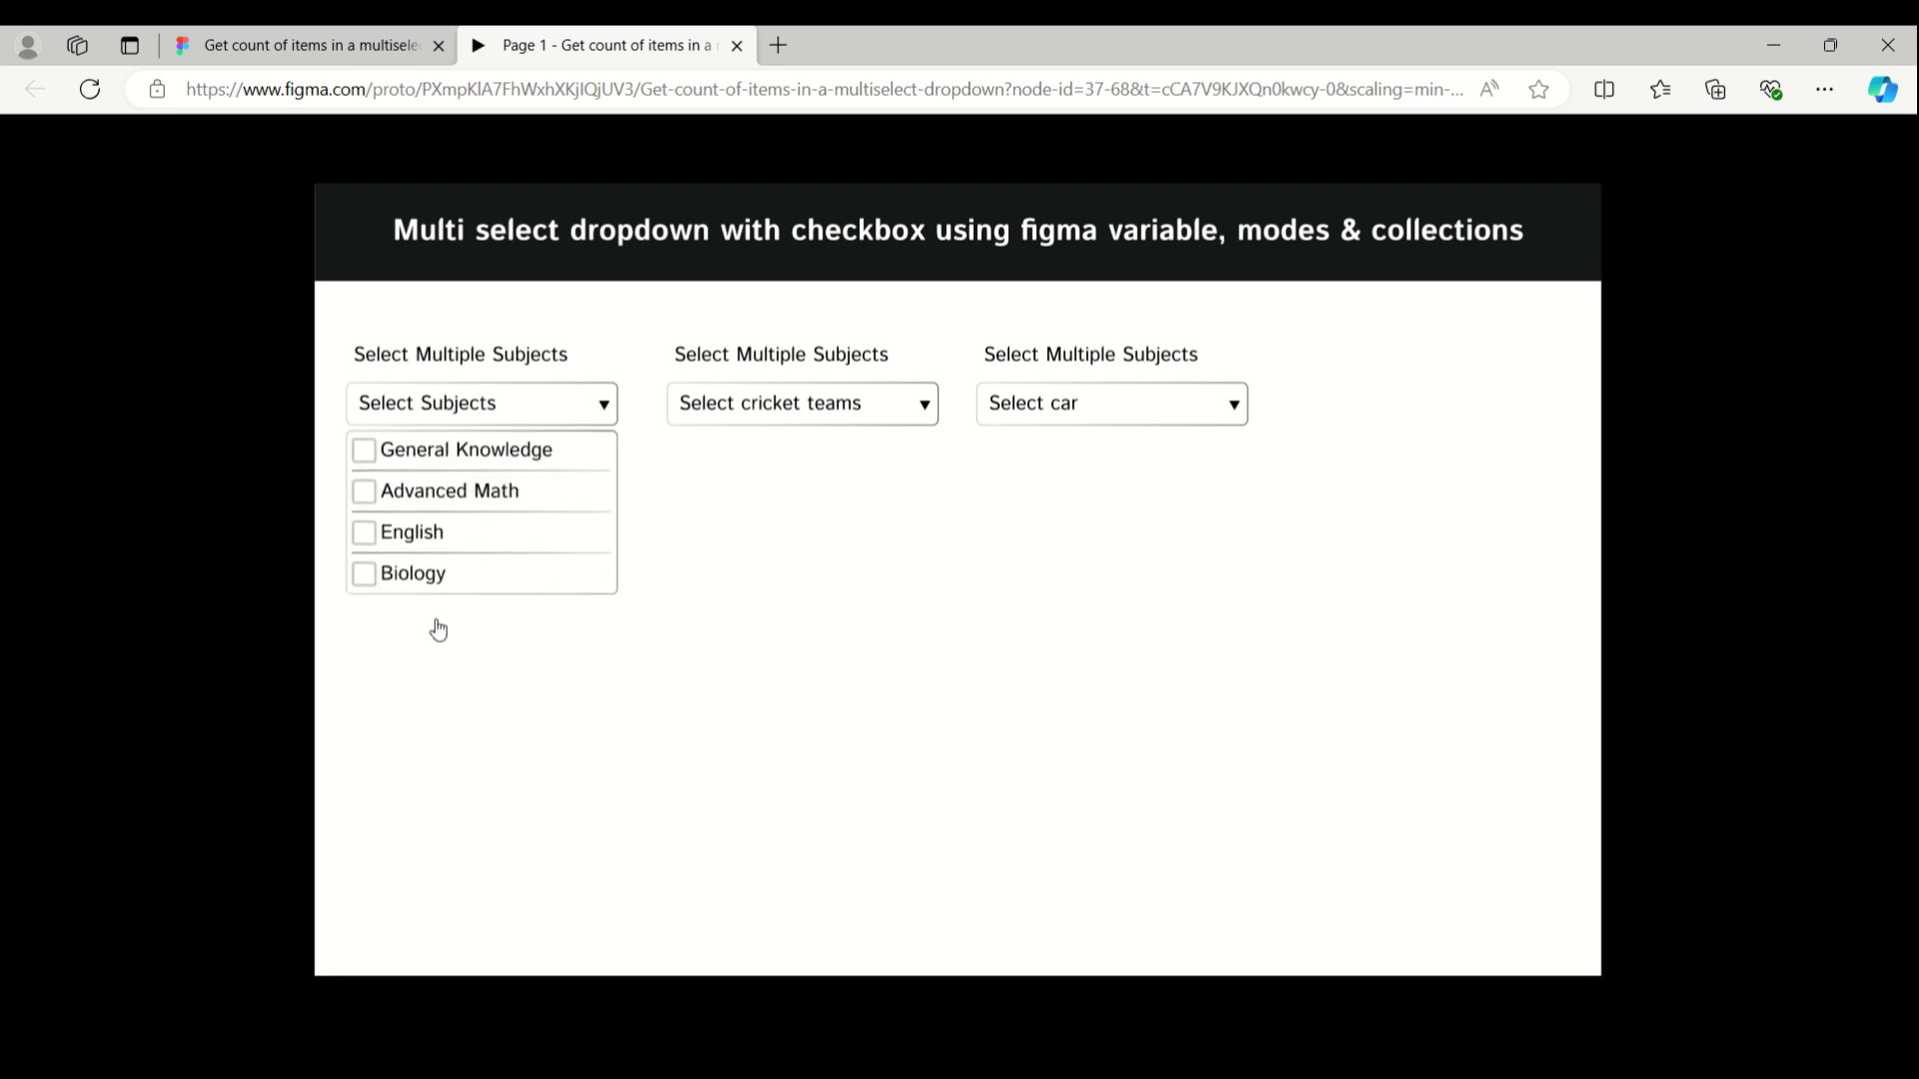
{"action": "left_click", "coordinate": [455, 495]}
{"action": "left_click", "coordinate": [437, 534]}
{"action": "left_click", "coordinate": [435, 578]}
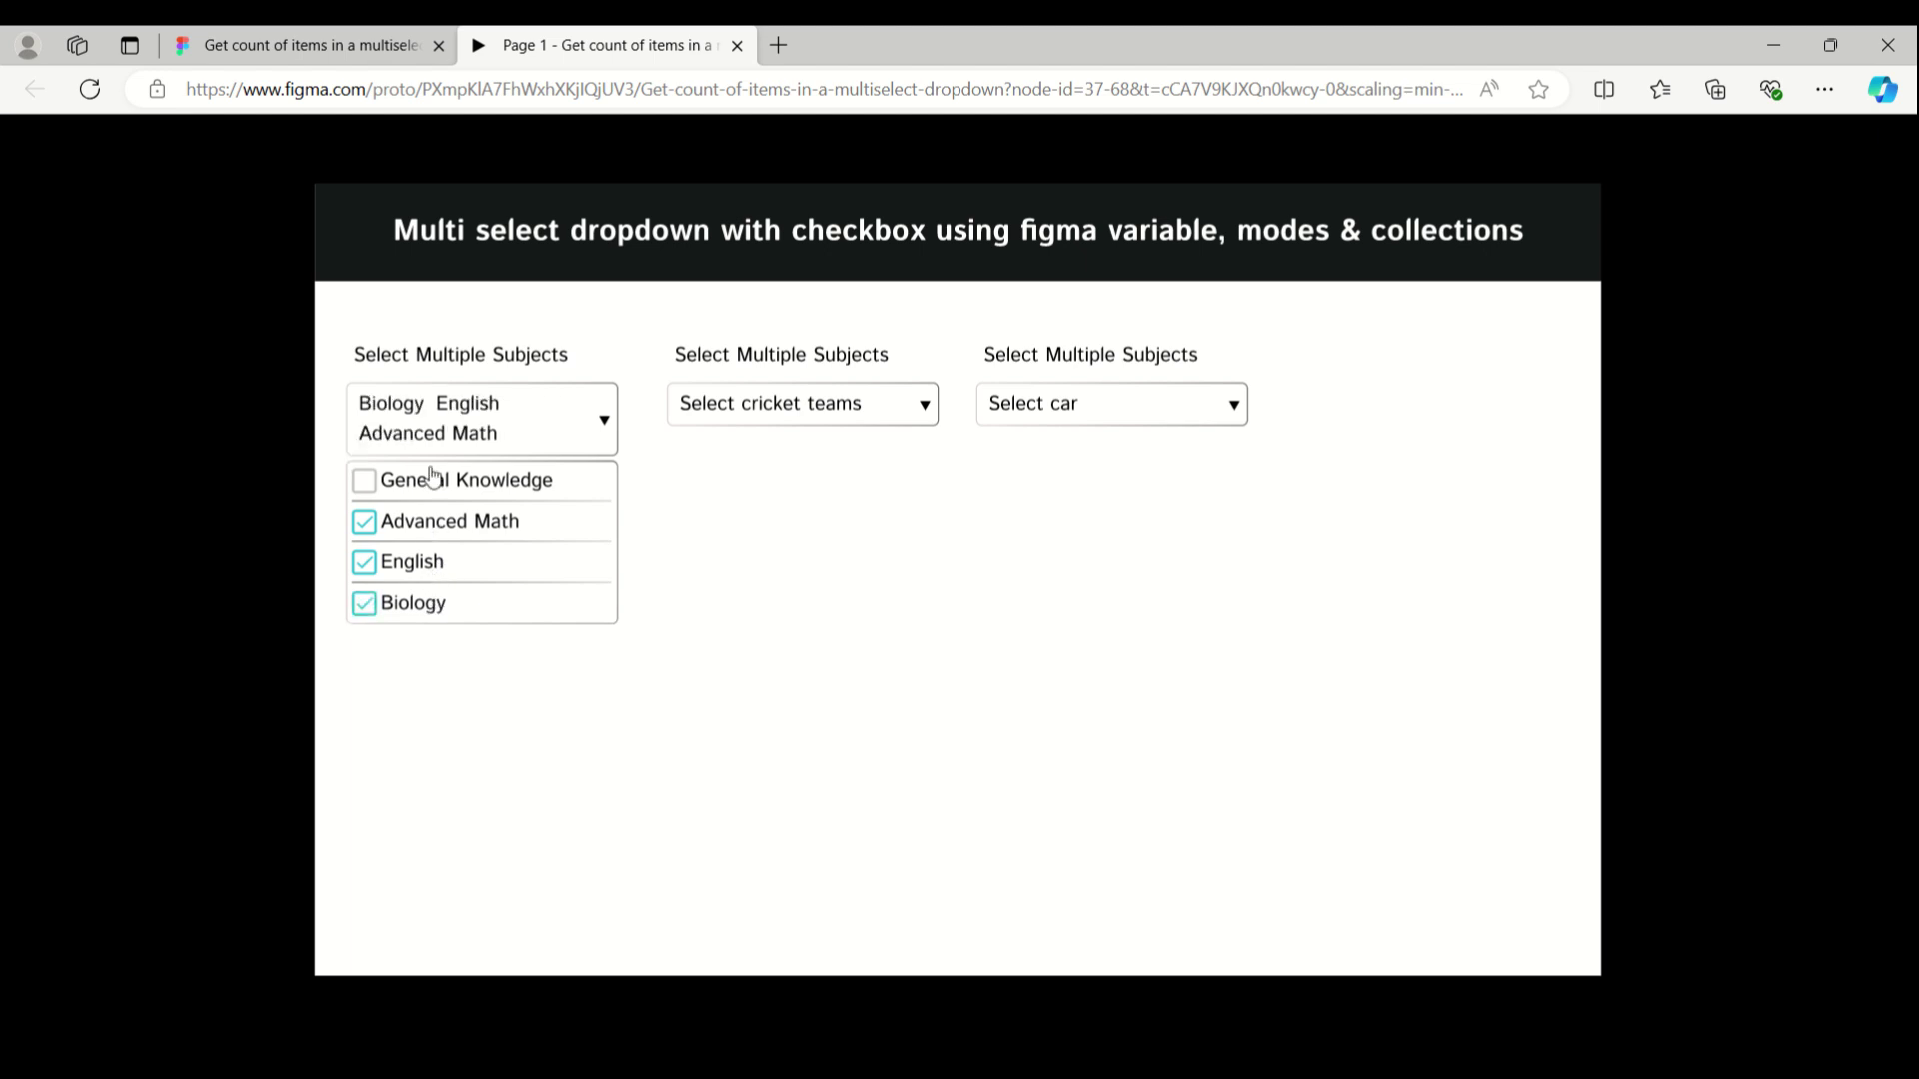
{"action": "left_click", "coordinate": [428, 477]}
Step: Tick Chemistry, Maths, Physics, Psychology and Adv Eng, then return to the design file
{"action": "scroll", "coordinate": [456, 502], "scroll_direction": "down", "scroll_amount": 2}
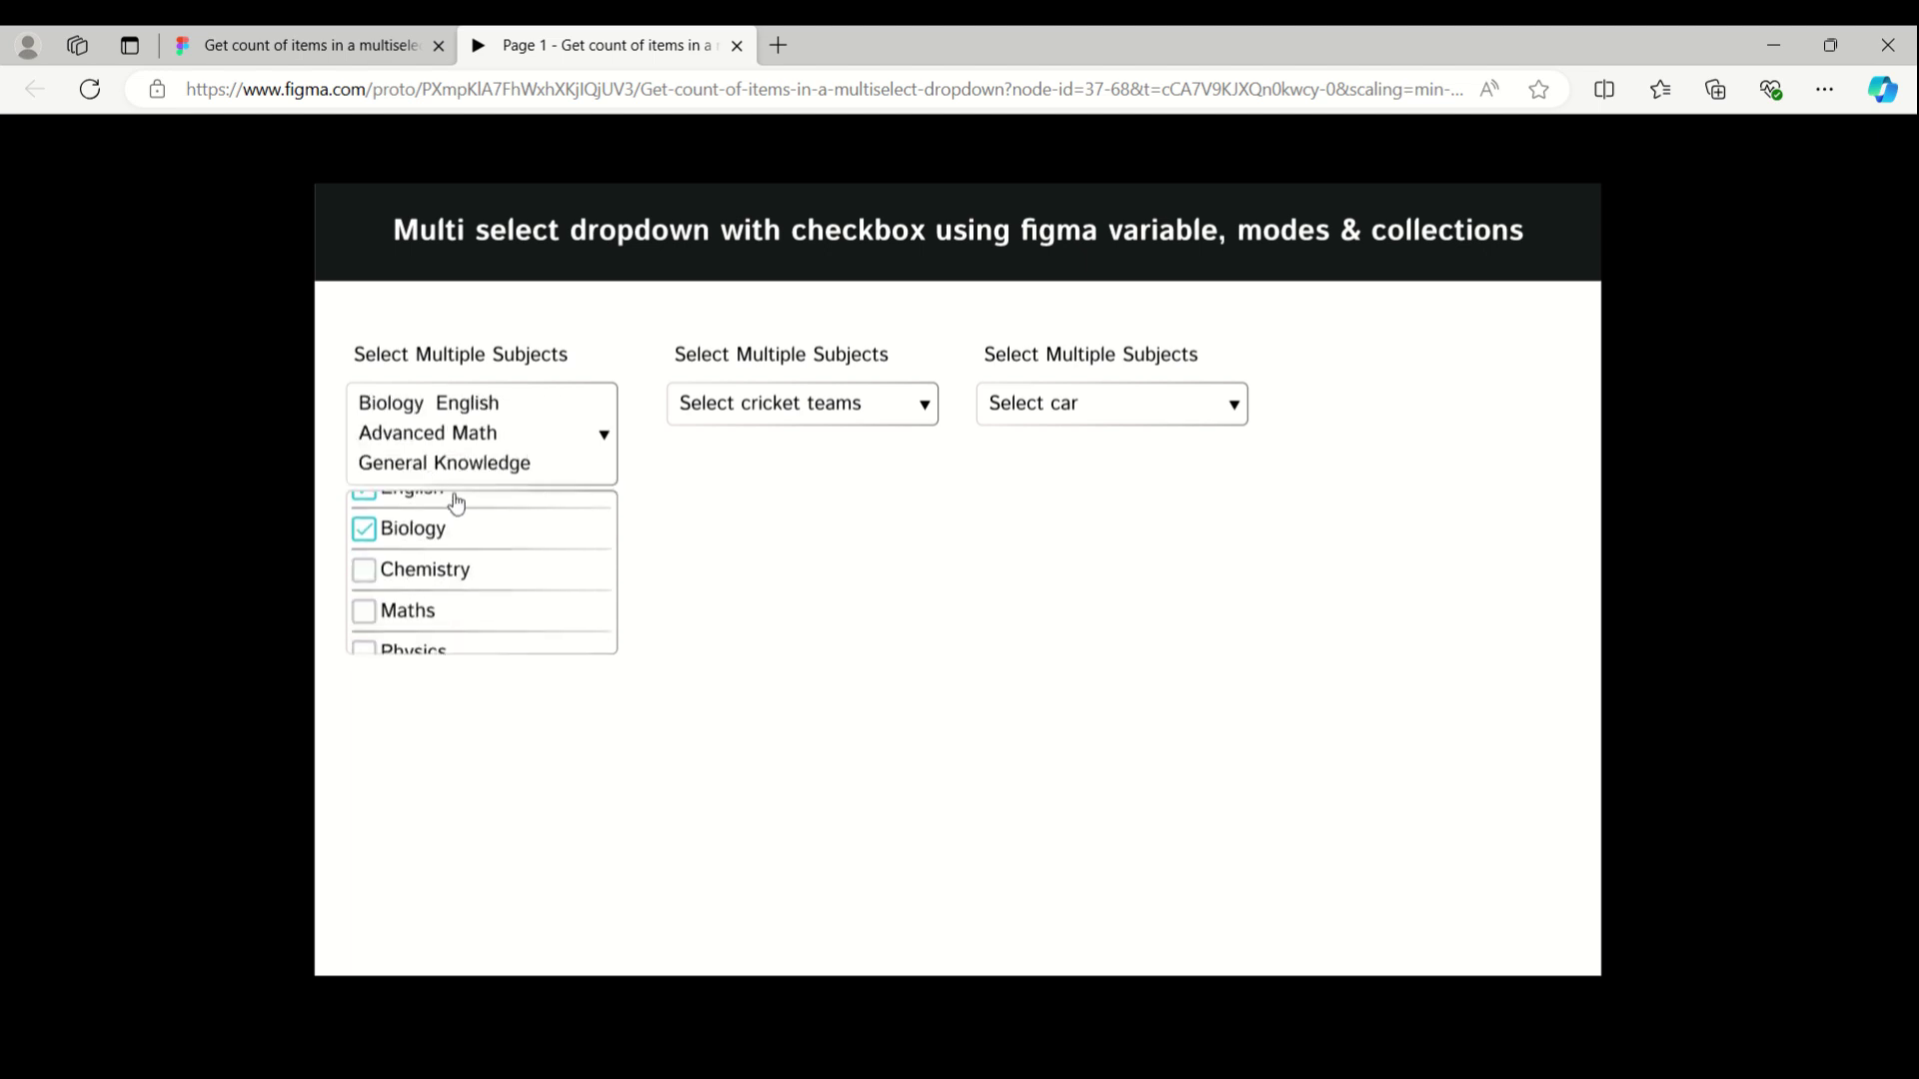
{"action": "left_click", "coordinate": [420, 569]}
{"action": "left_click", "coordinate": [418, 610]}
{"action": "scroll", "coordinate": [450, 565], "scroll_direction": "down", "scroll_amount": 2}
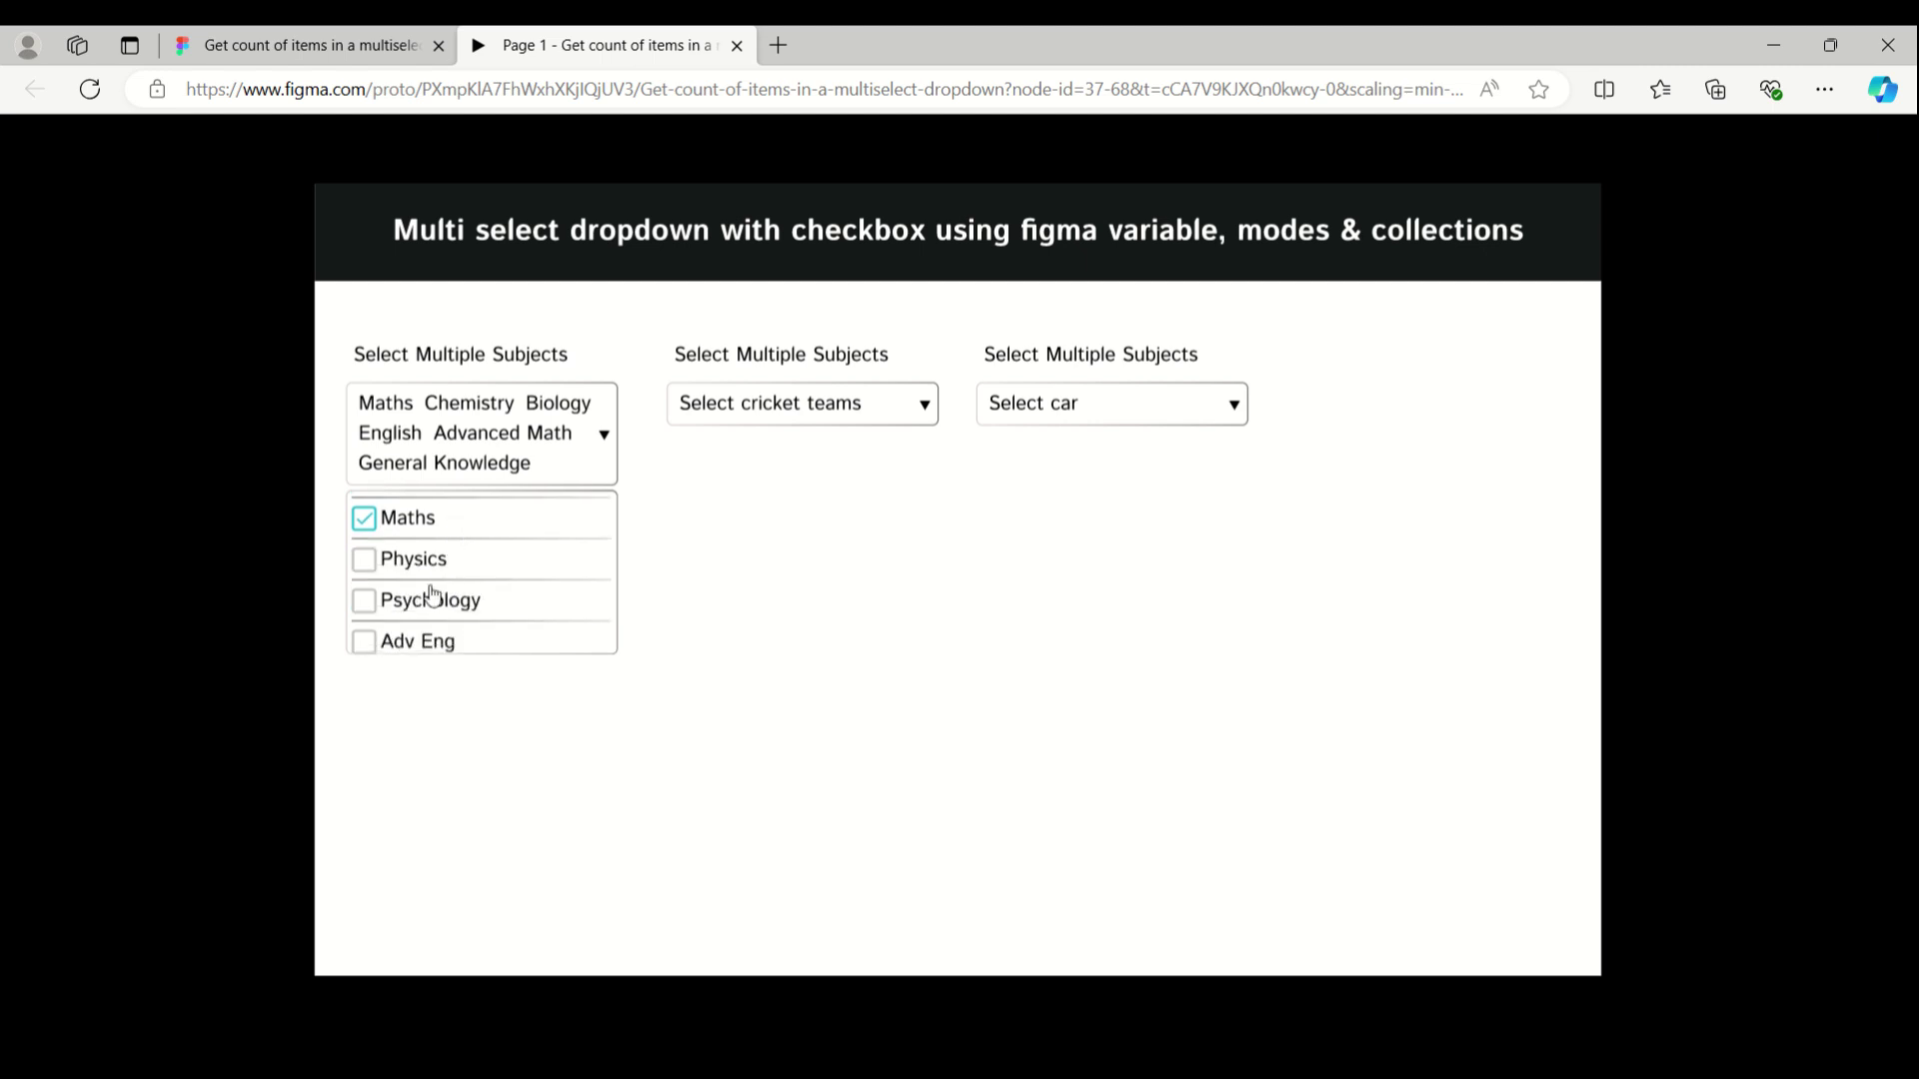
{"action": "left_click", "coordinate": [428, 568]}
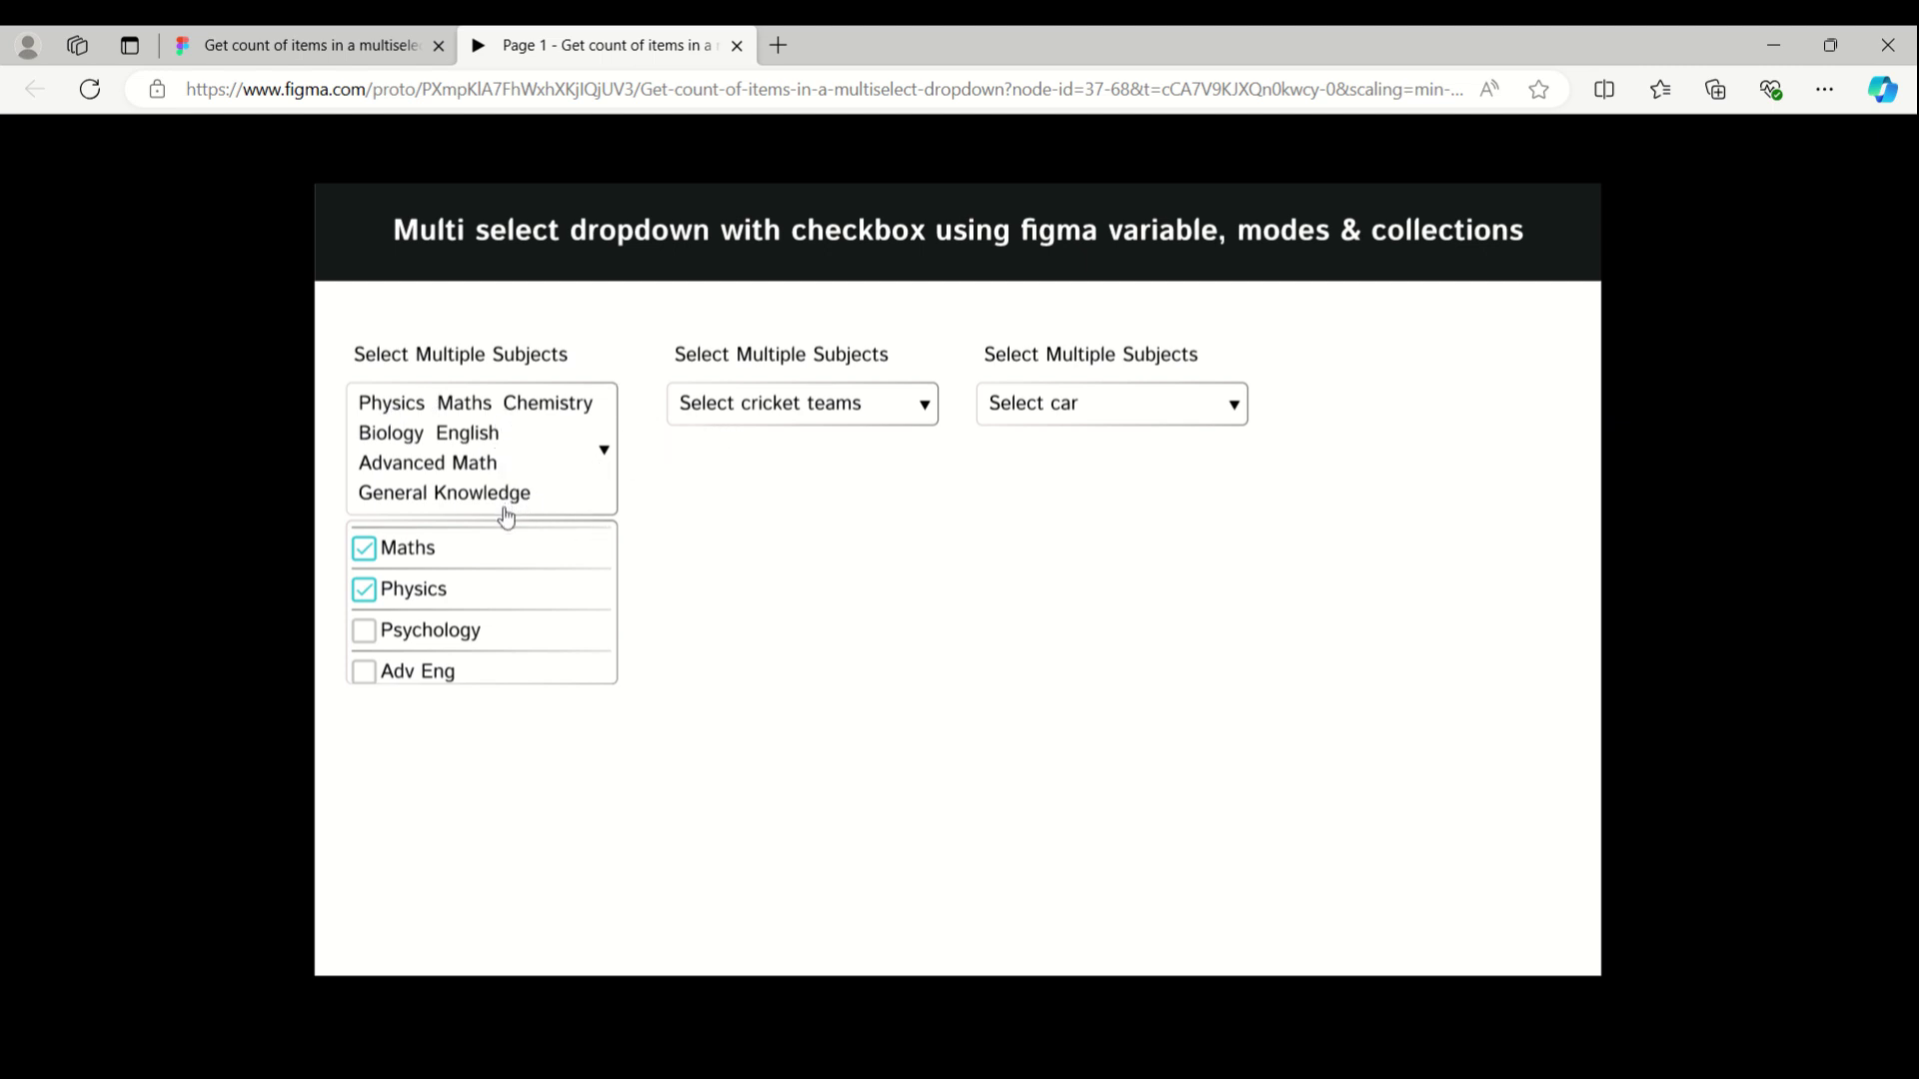
{"action": "left_click", "coordinate": [450, 642]}
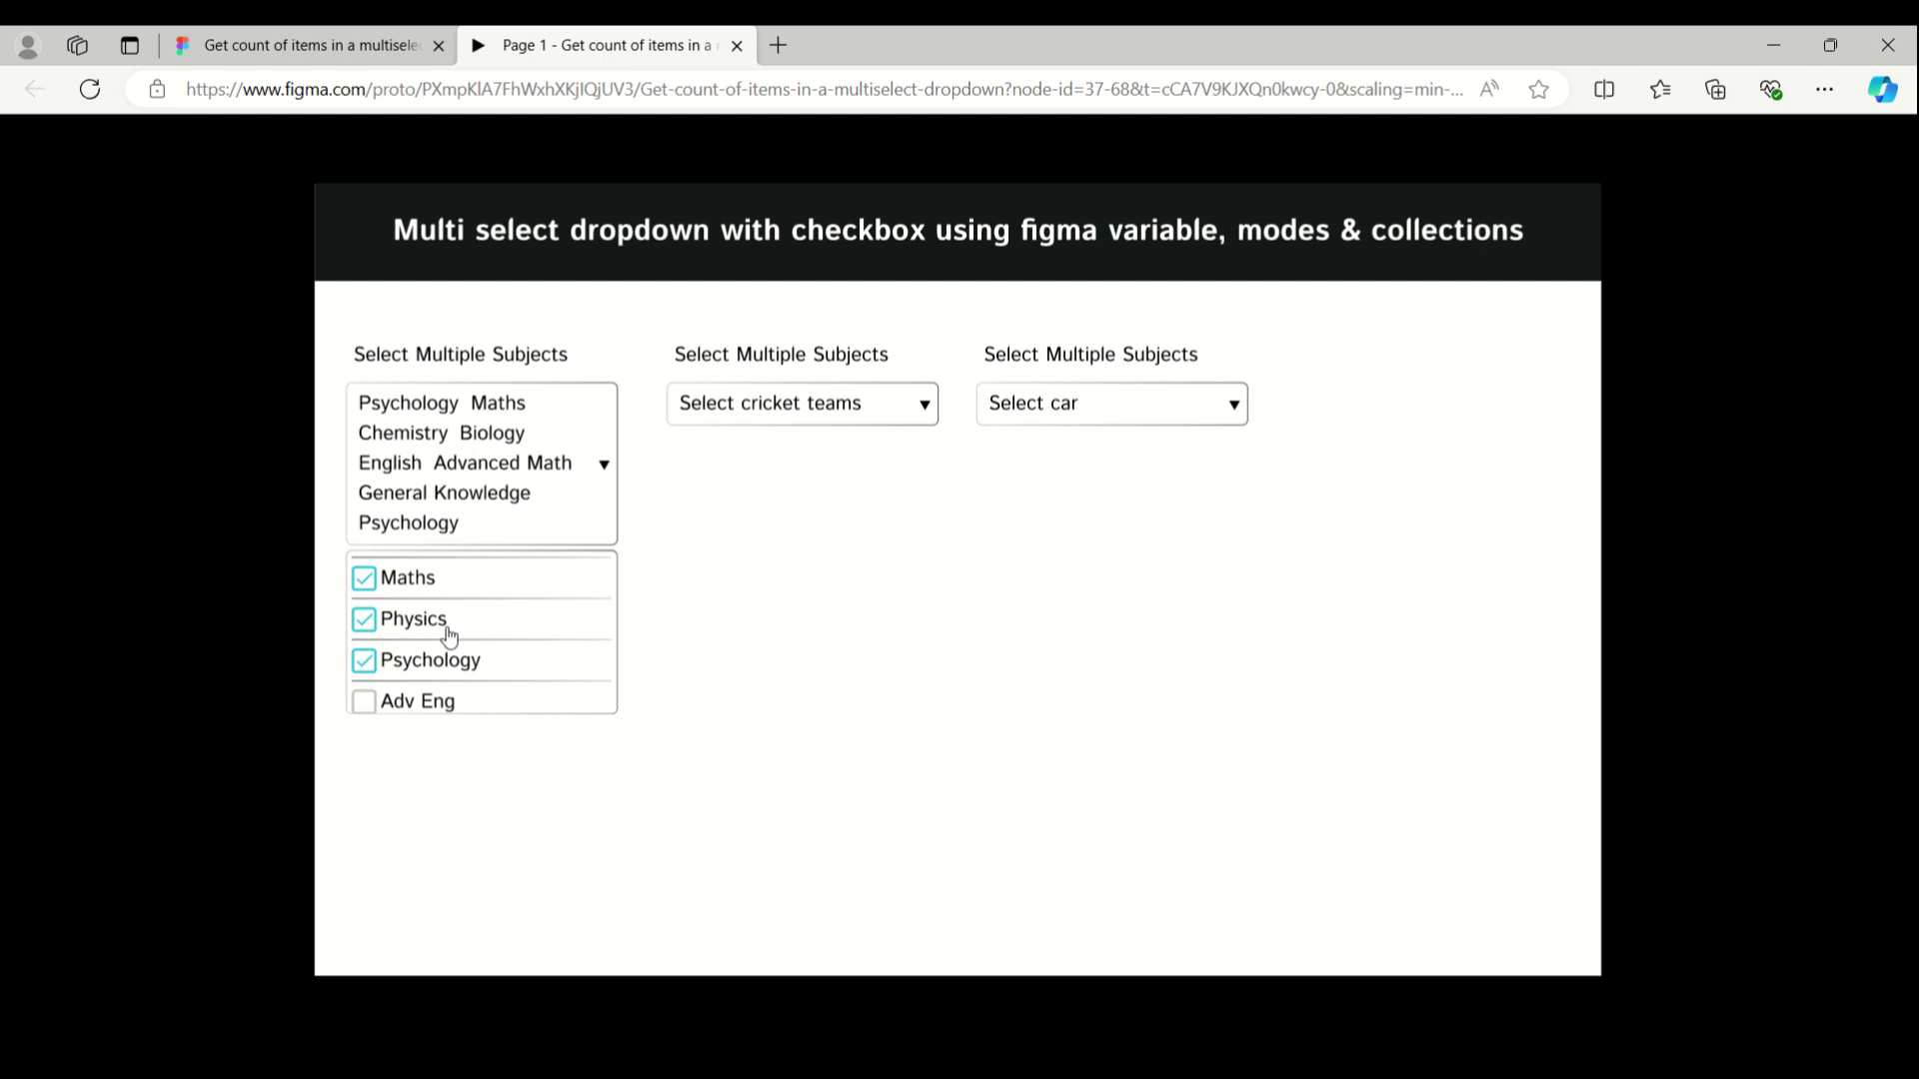
{"action": "mouse_move", "coordinate": [452, 199]}
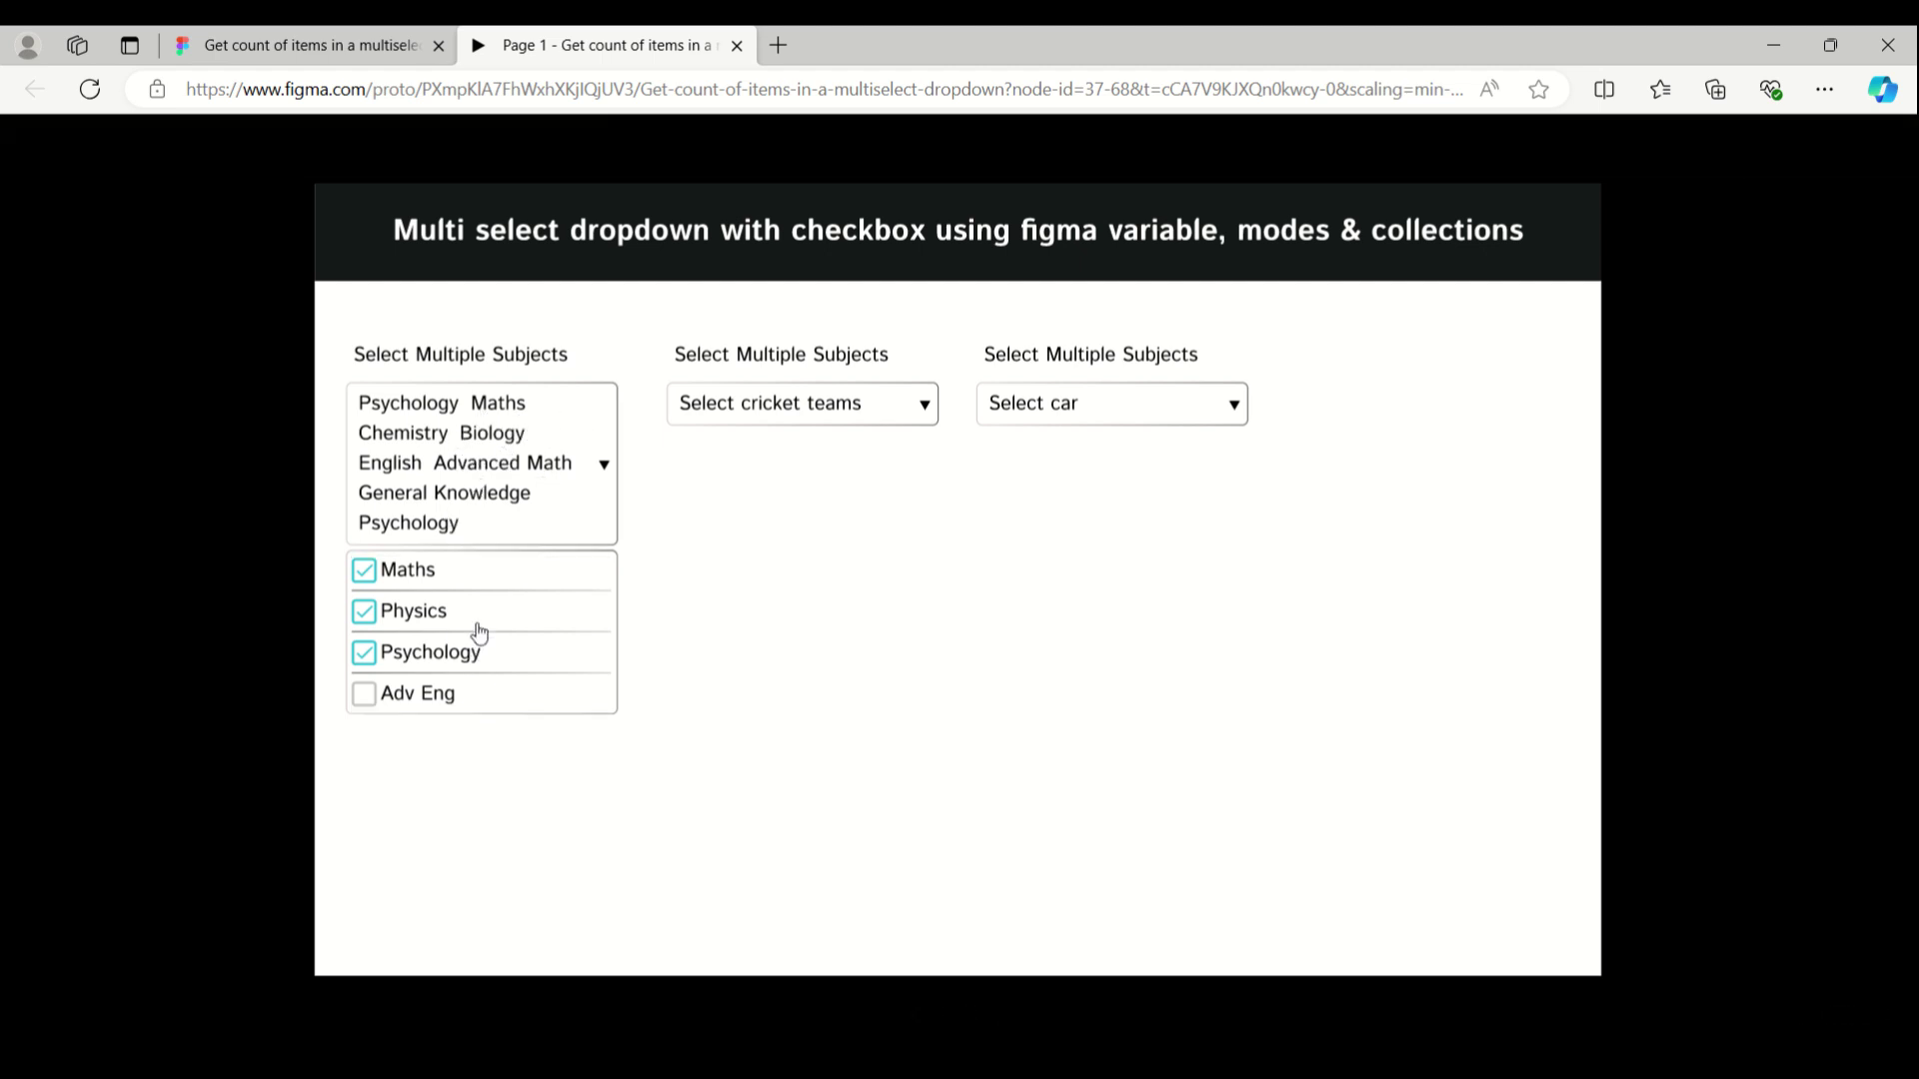
{"action": "left_click", "coordinate": [424, 699]}
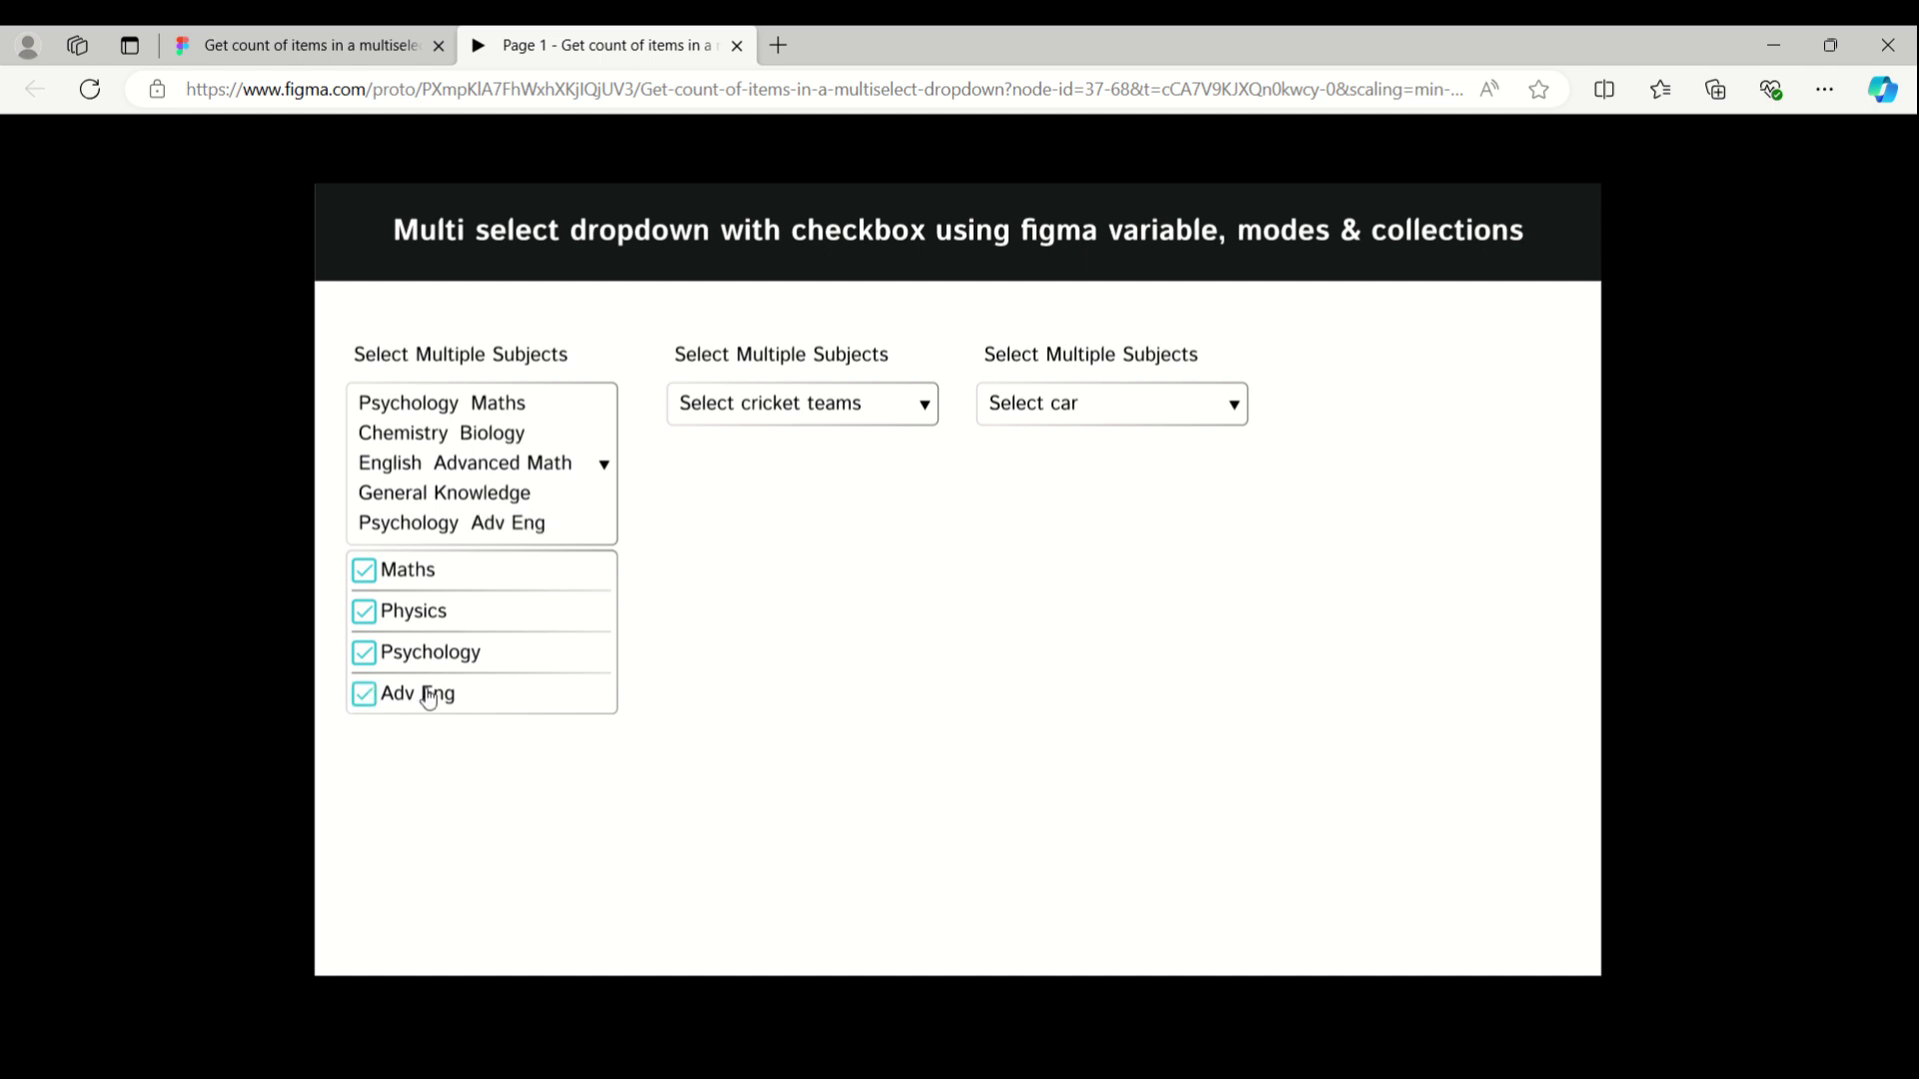
{"action": "left_click", "coordinate": [257, 40]}
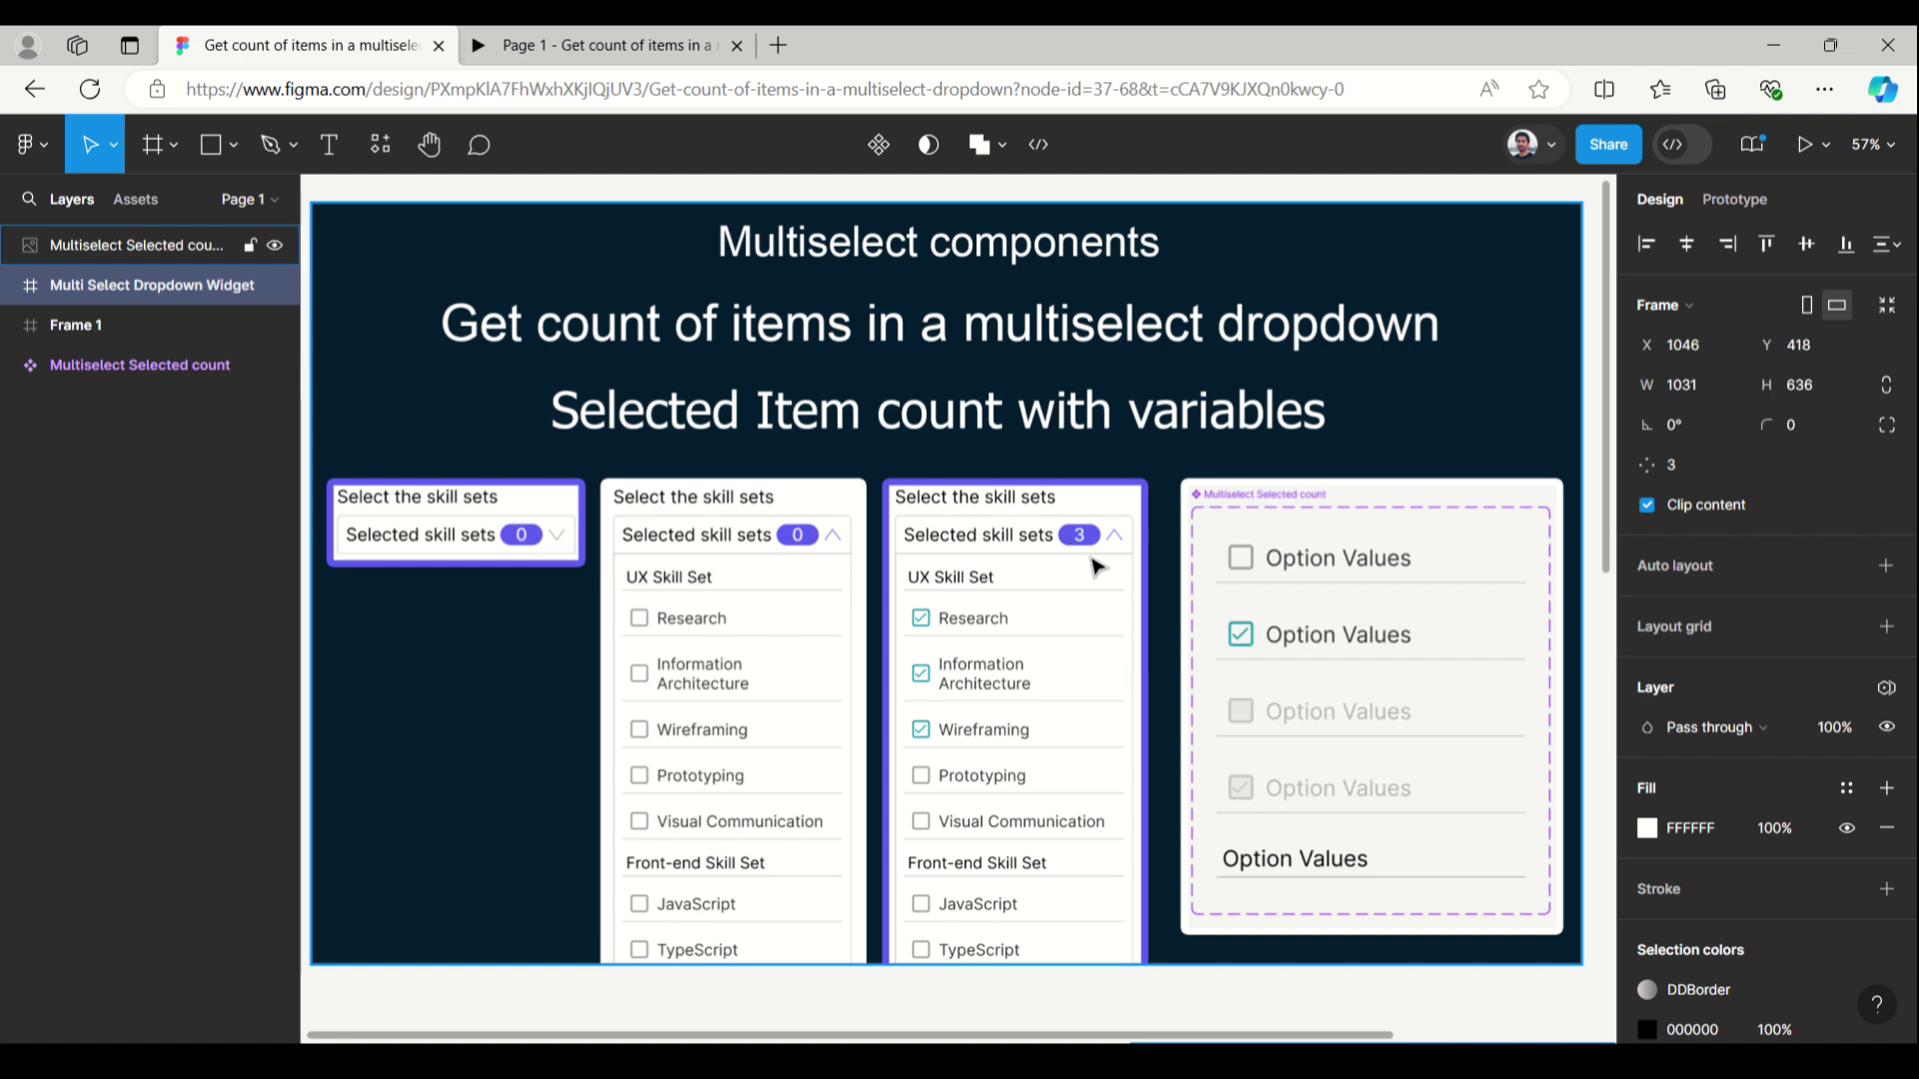
Step: Scroll the canvas down to the Multiselect Selected count component set and Frame 1
{"action": "scroll", "coordinate": [1096, 566], "scroll_direction": "down", "scroll_amount": 5}
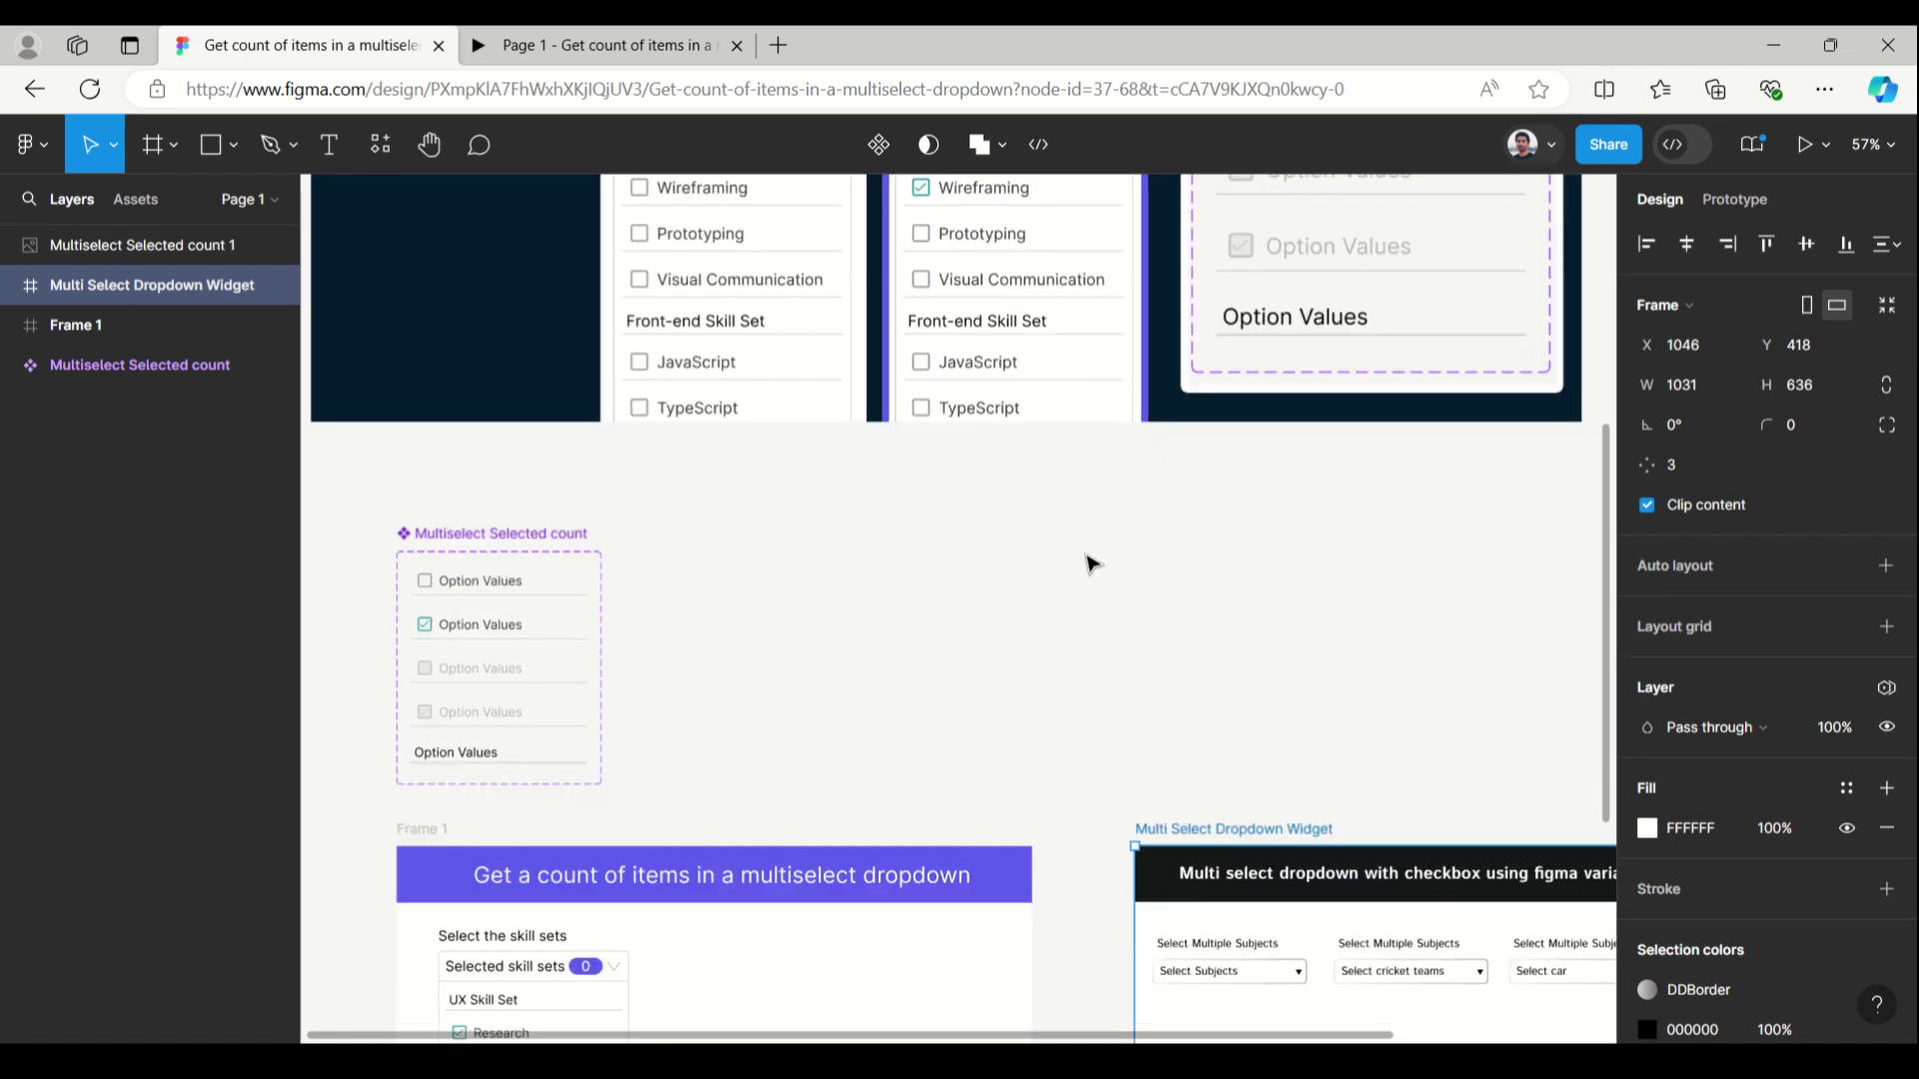
Step: Inspect the Unchecked, Checked, Disabled Unchecked, Disabled Checked and Subheader variants of Multiselect Selected count
{"action": "left_click", "coordinate": [476, 540]}
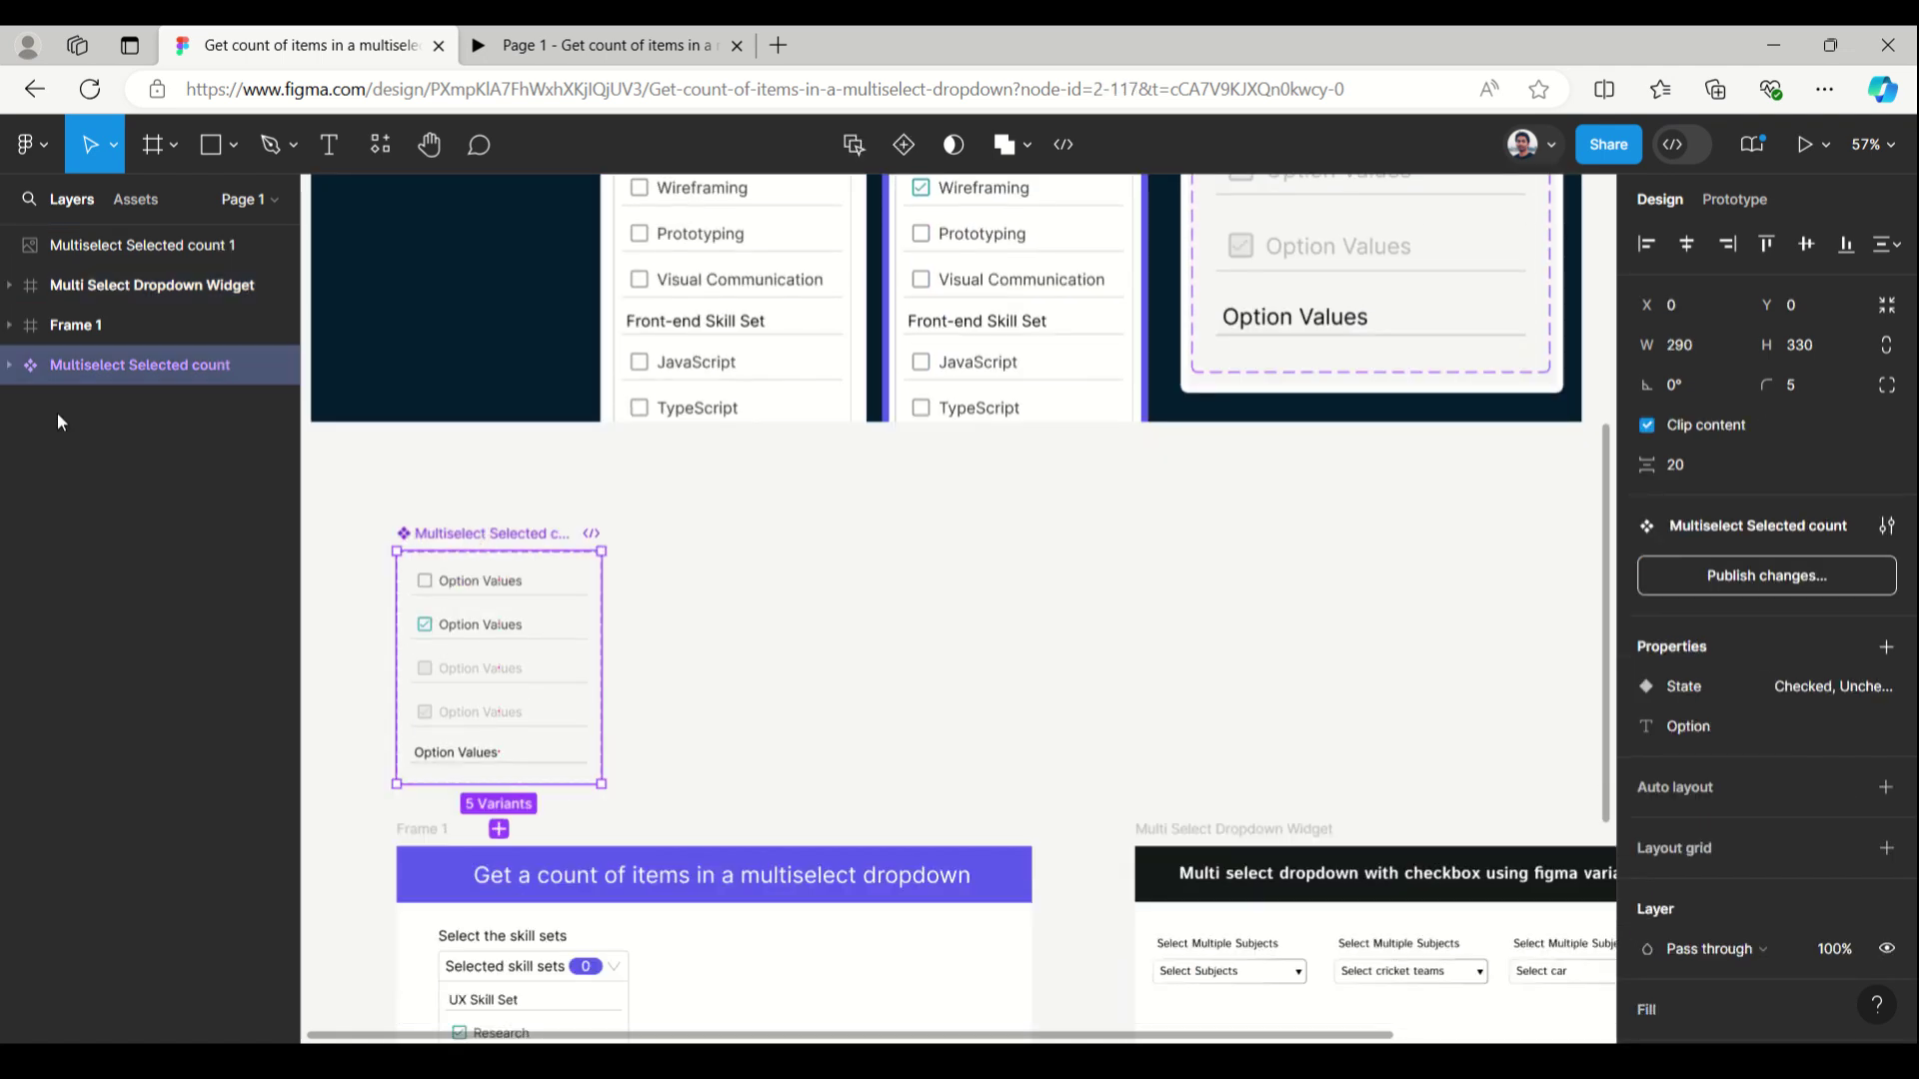
{"action": "left_click", "coordinate": [10, 367]}
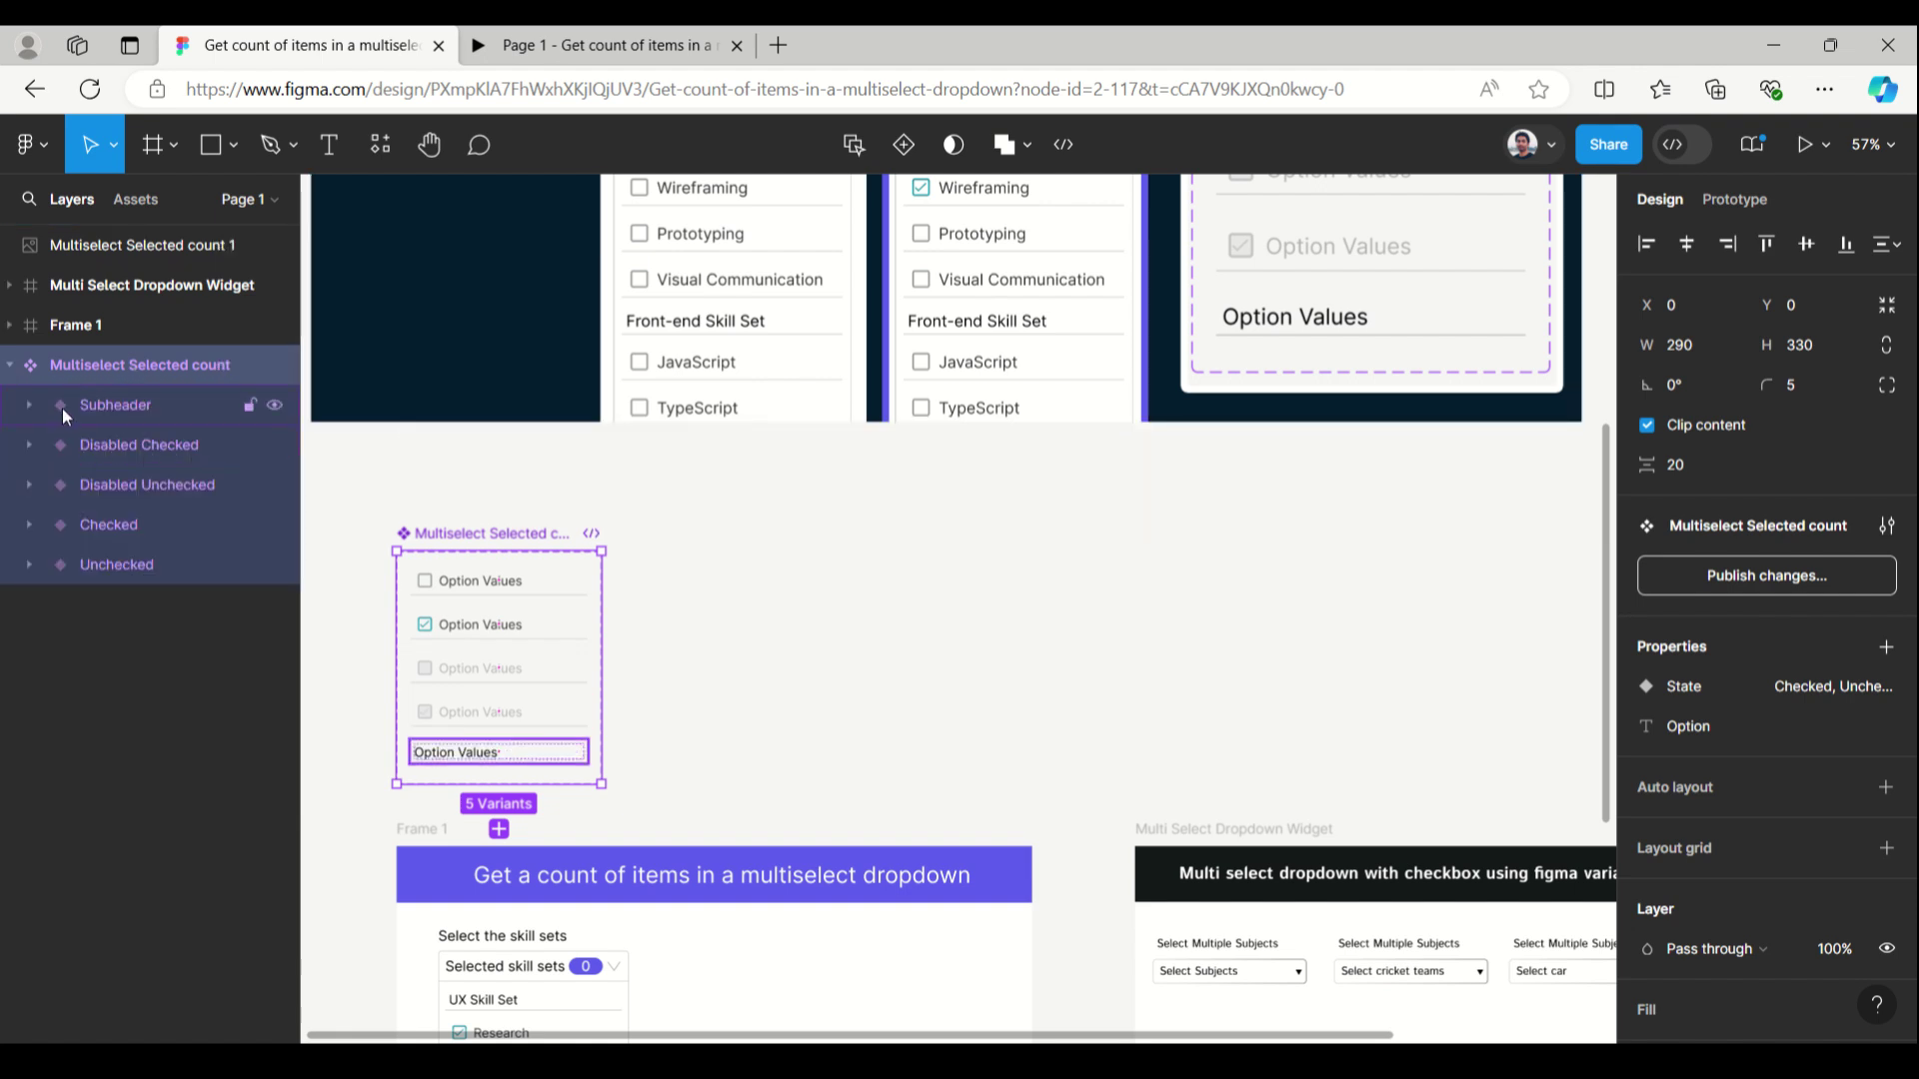
{"action": "left_click", "coordinate": [505, 584]}
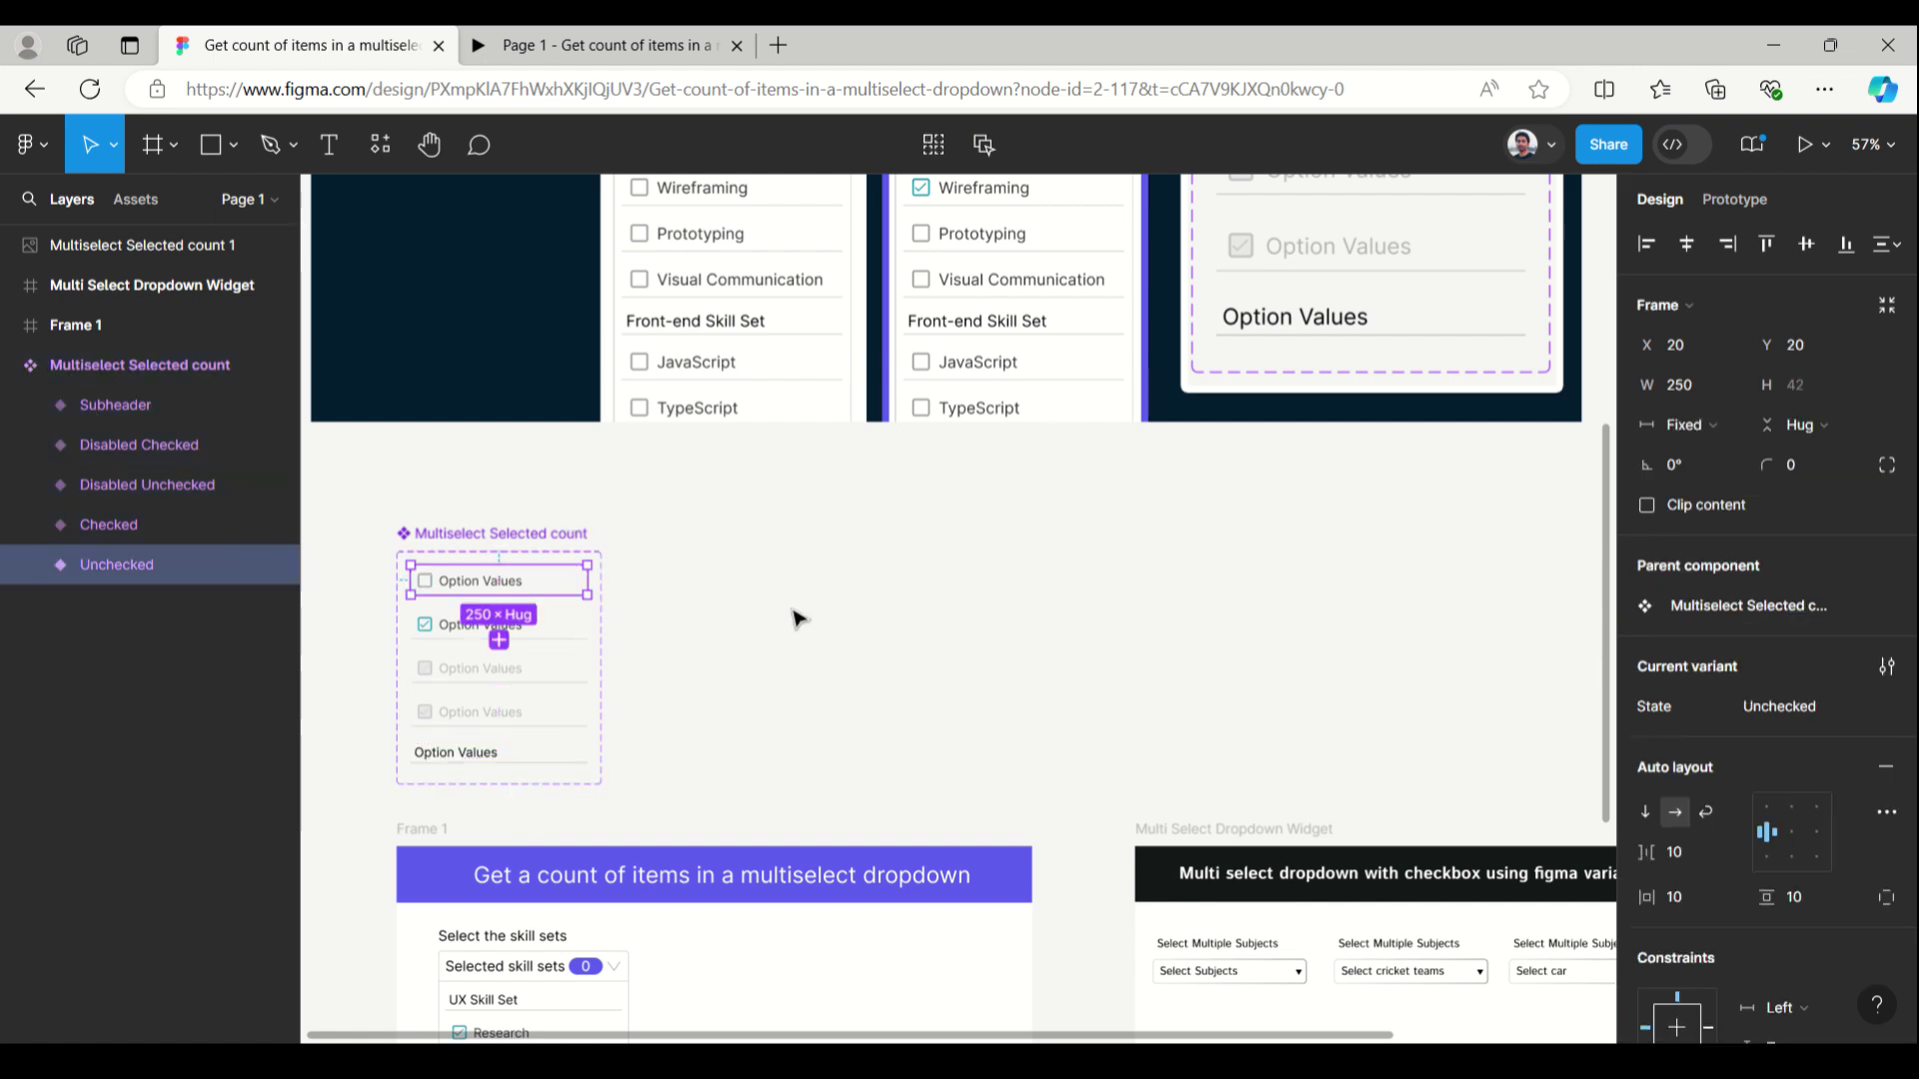
{"action": "scroll", "coordinate": [790, 617], "scroll_direction": "down", "scroll_amount": 3}
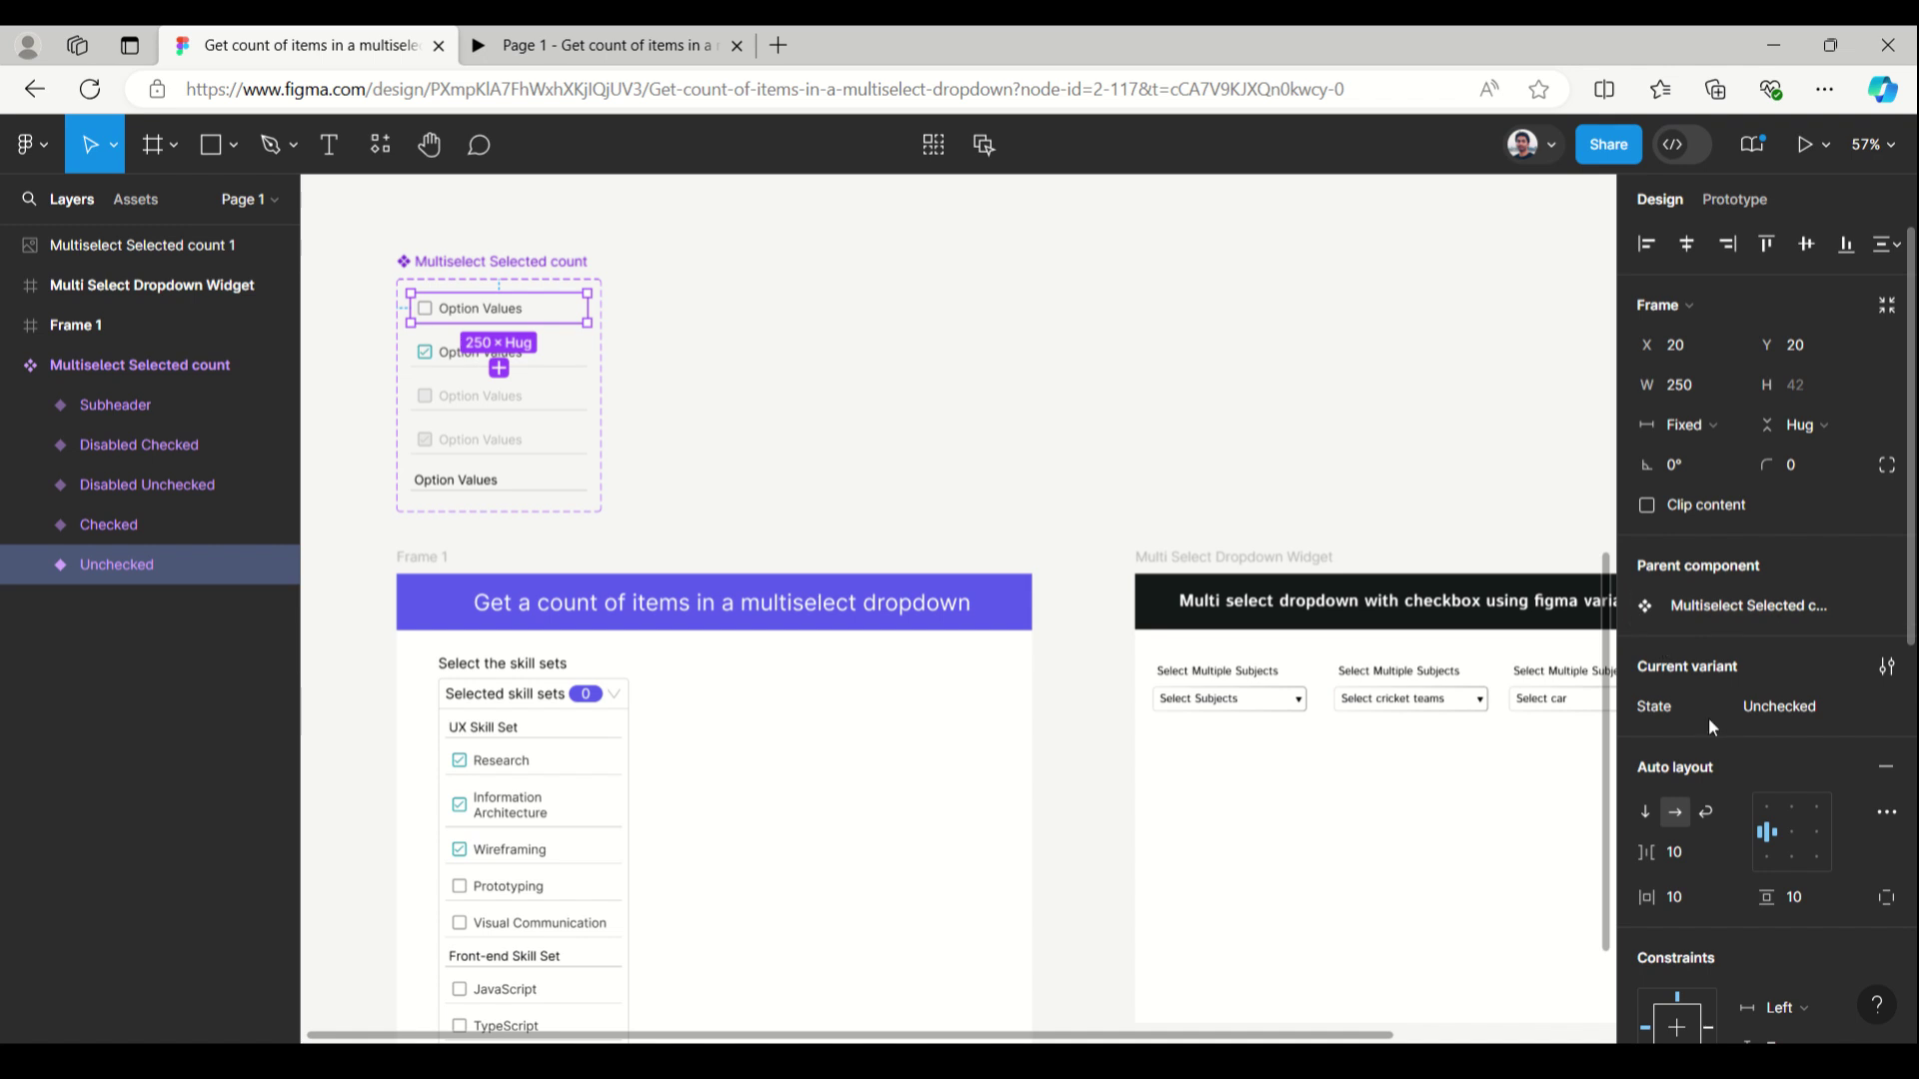
{"action": "left_click", "coordinate": [543, 365]}
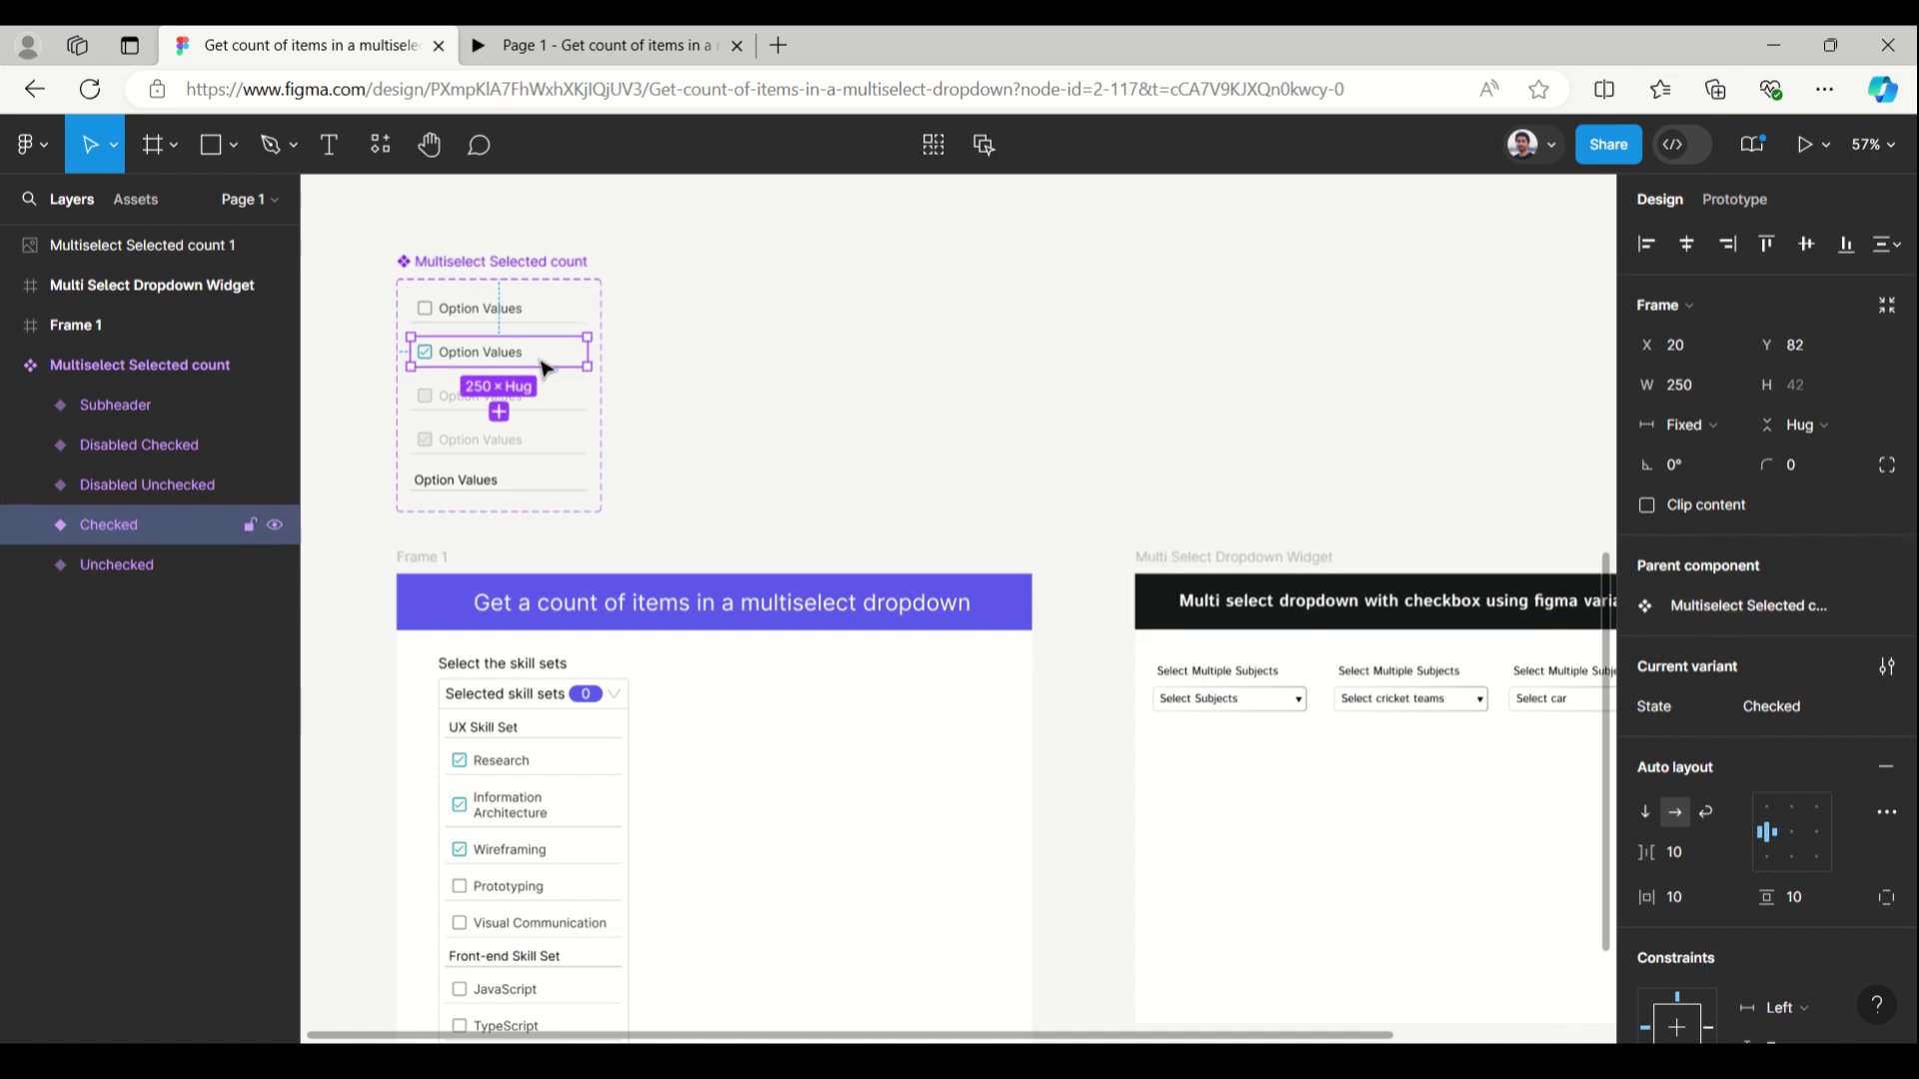
{"action": "left_click", "coordinate": [541, 400]}
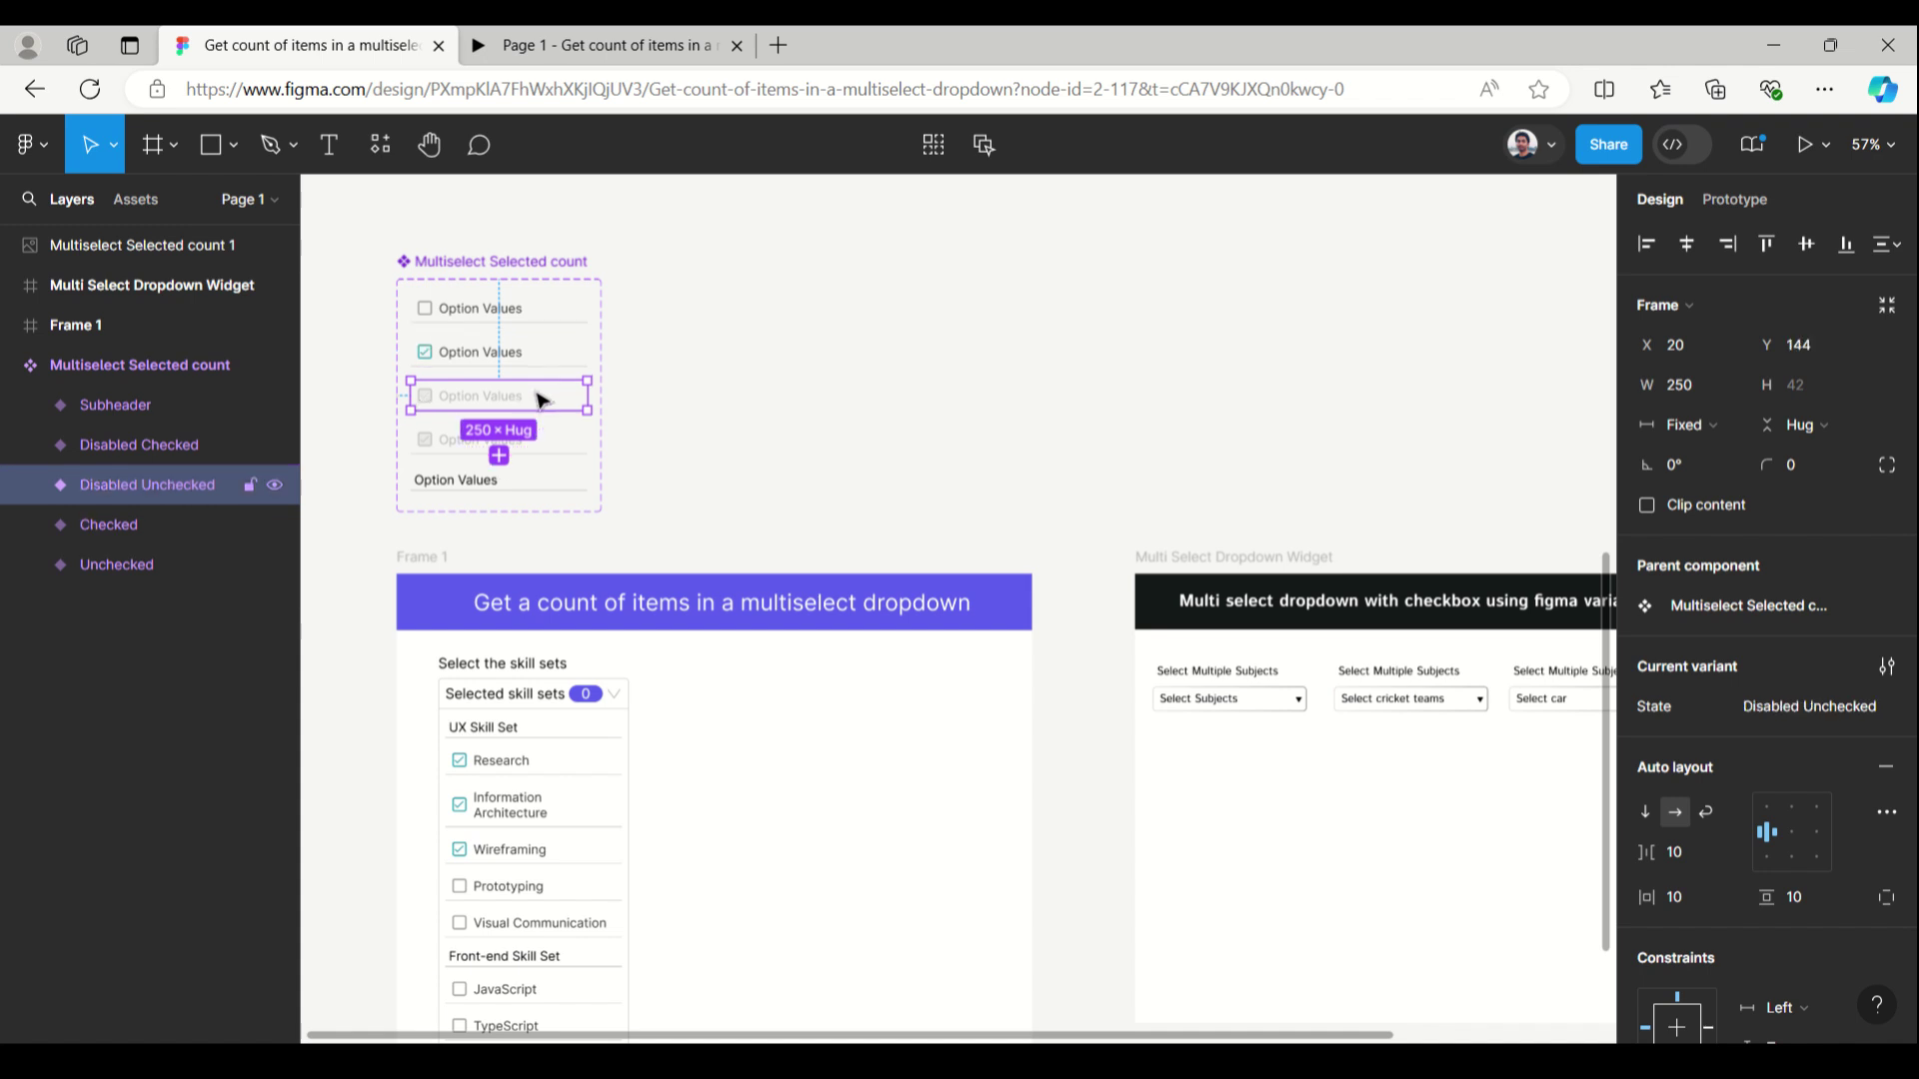
{"action": "left_click", "coordinate": [543, 444]}
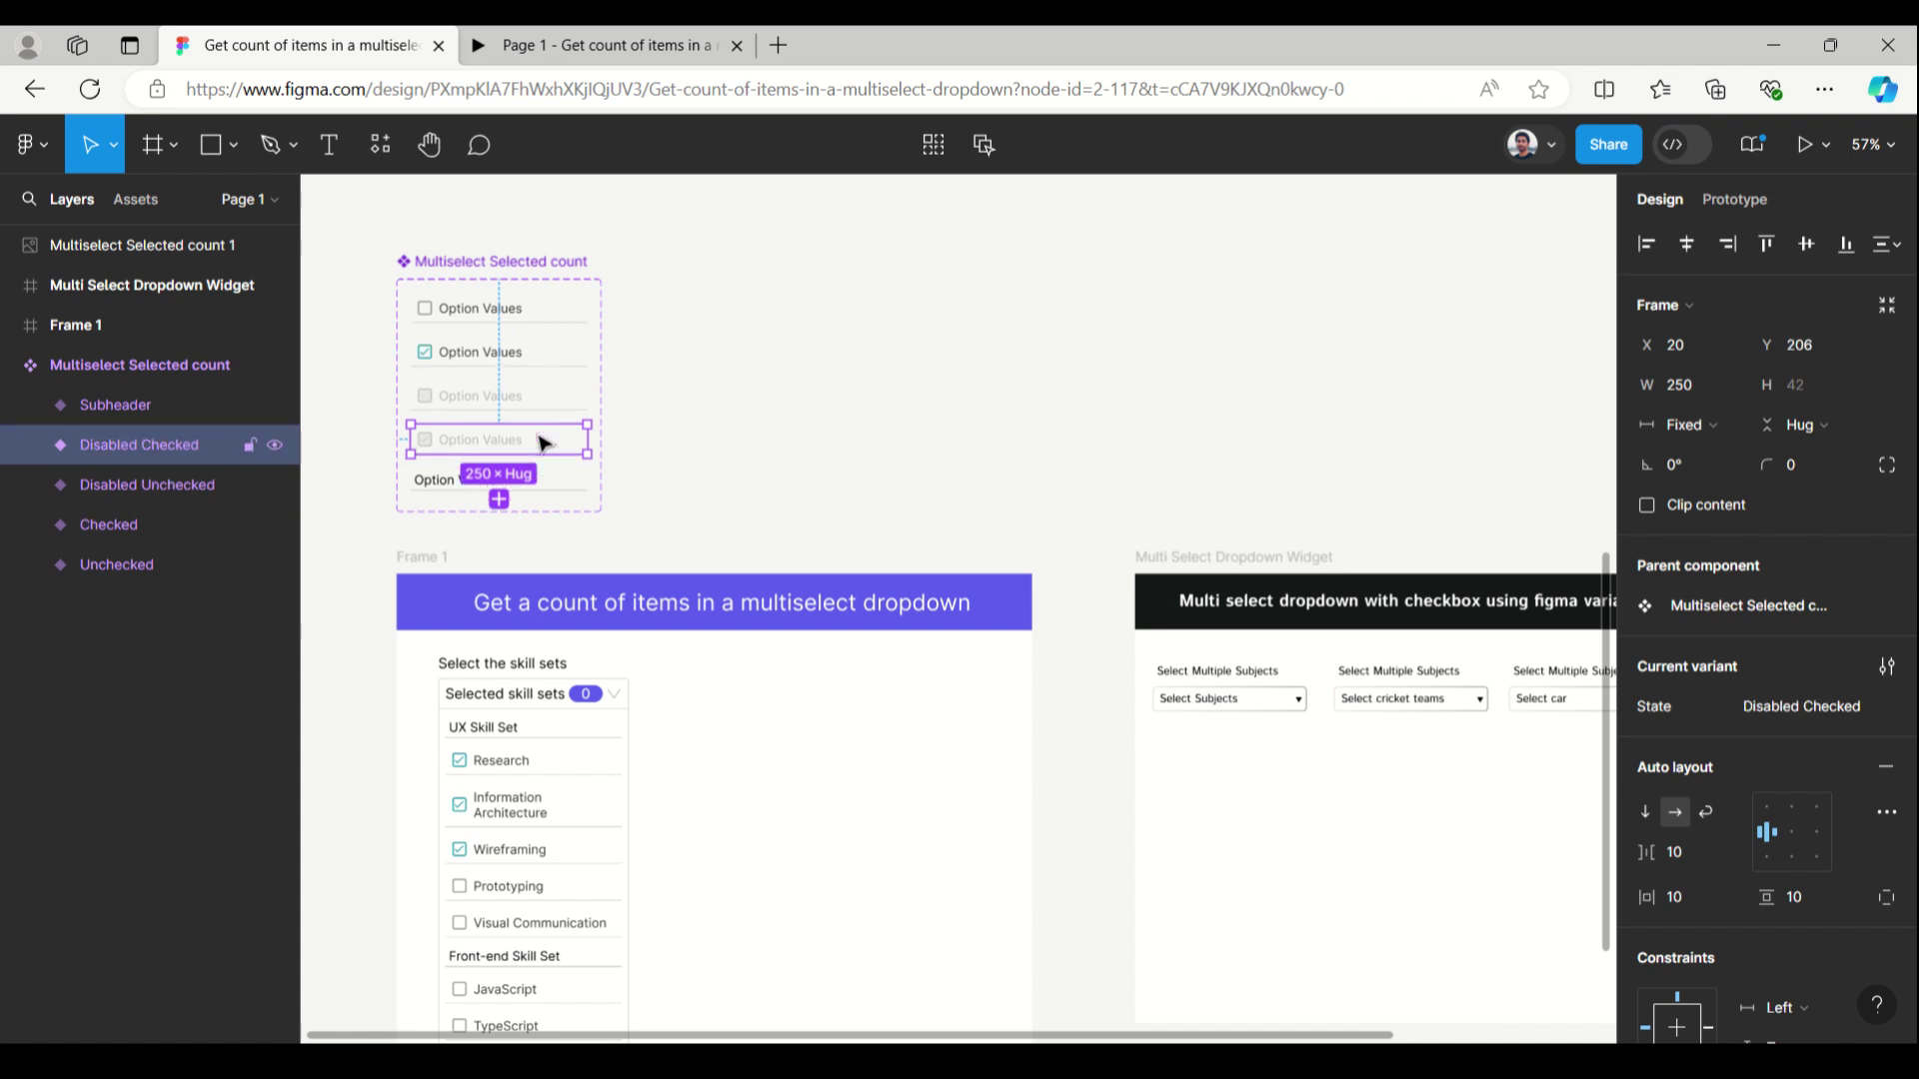
{"action": "left_click", "coordinate": [548, 476]}
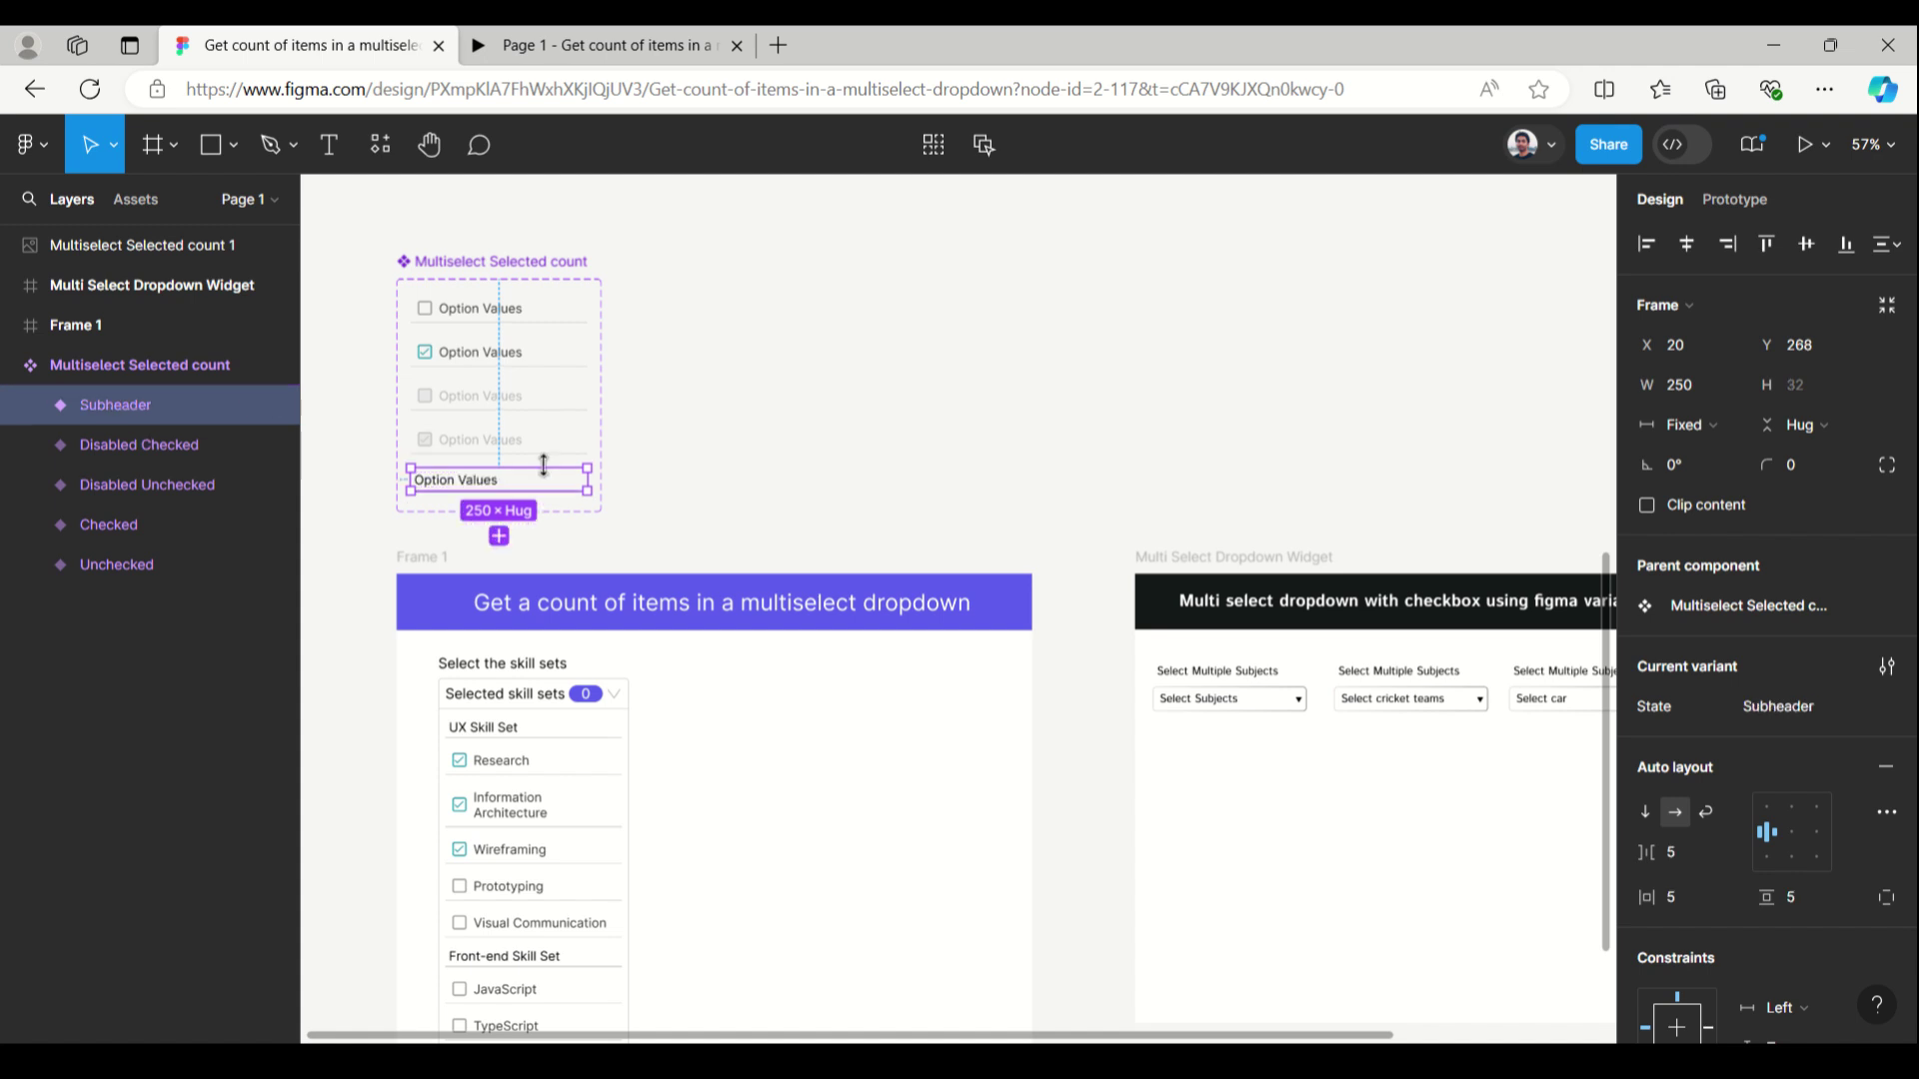
{"action": "scroll", "coordinate": [604, 579], "scroll_direction": "down", "scroll_amount": 1}
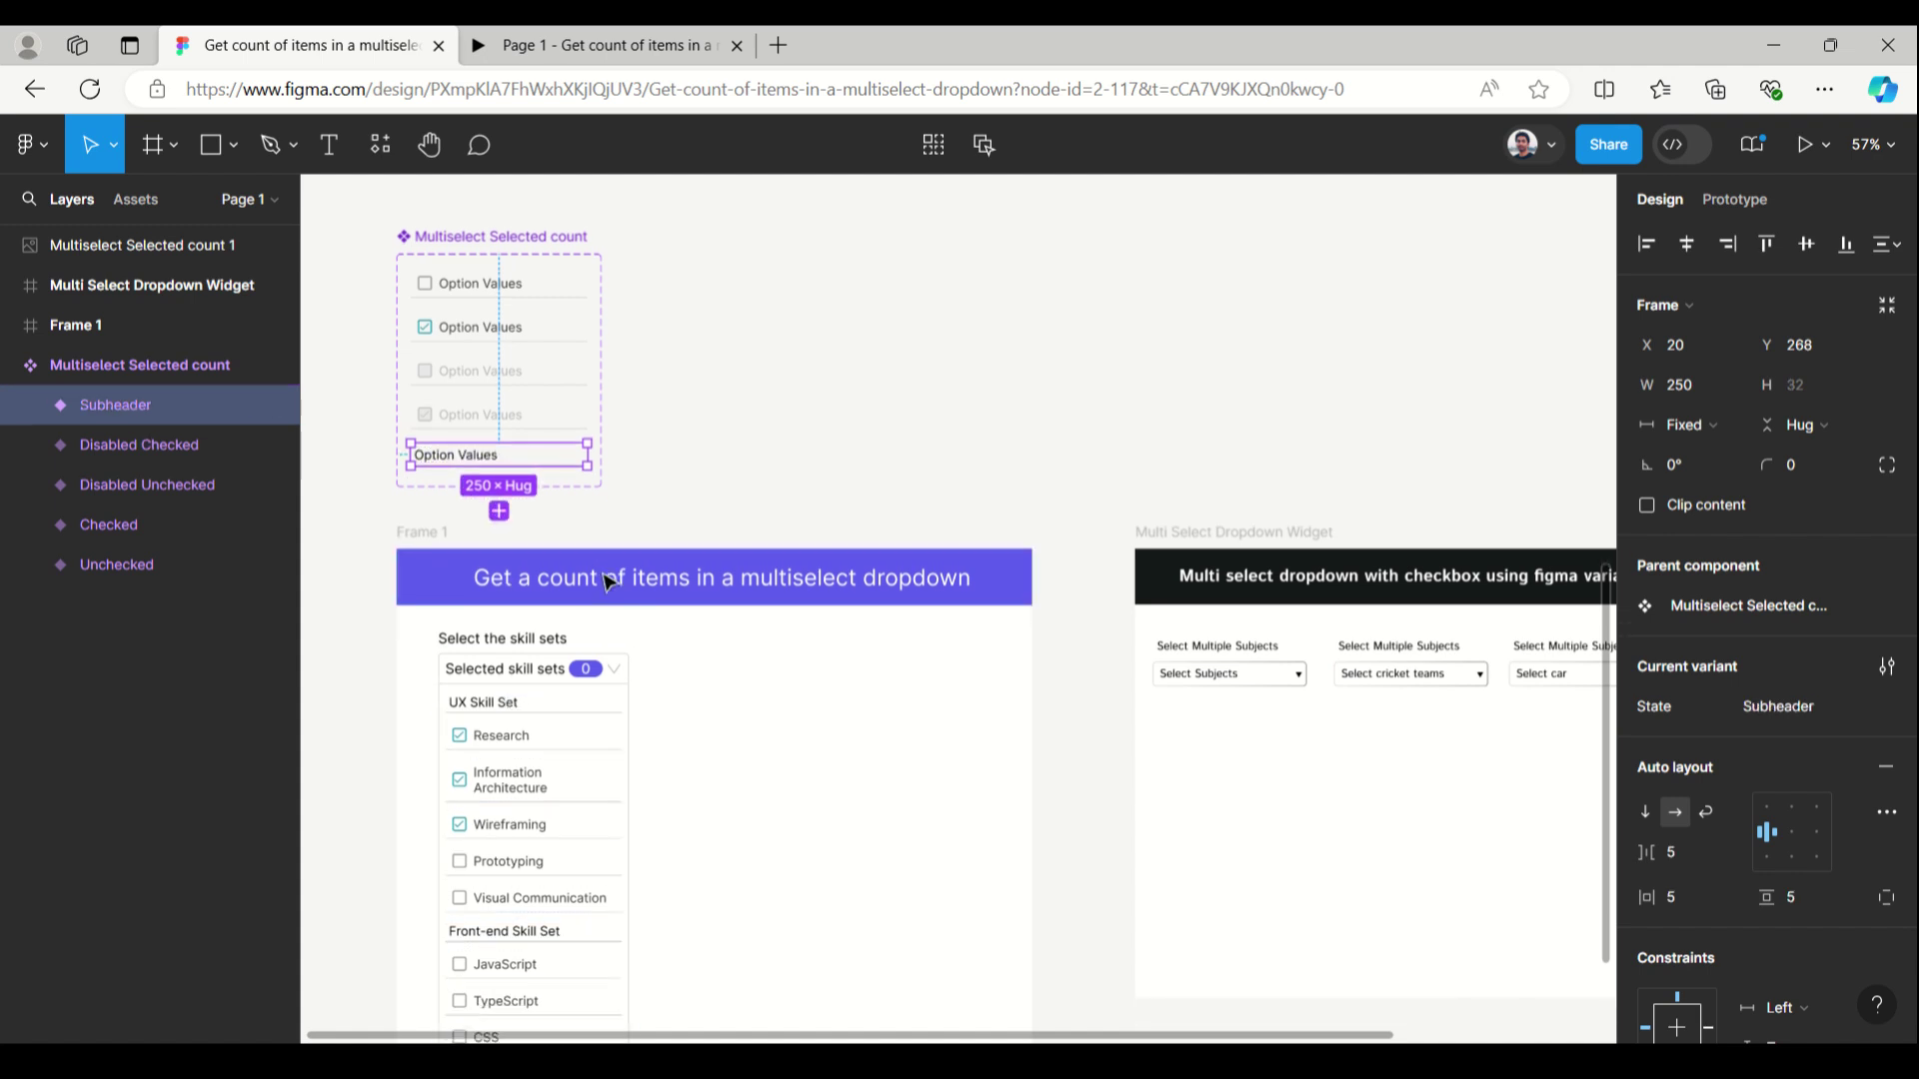
{"action": "scroll", "coordinate": [609, 580], "scroll_direction": "down", "scroll_amount": 1}
{"action": "scroll", "coordinate": [611, 585], "scroll_direction": "down", "scroll_amount": 2}
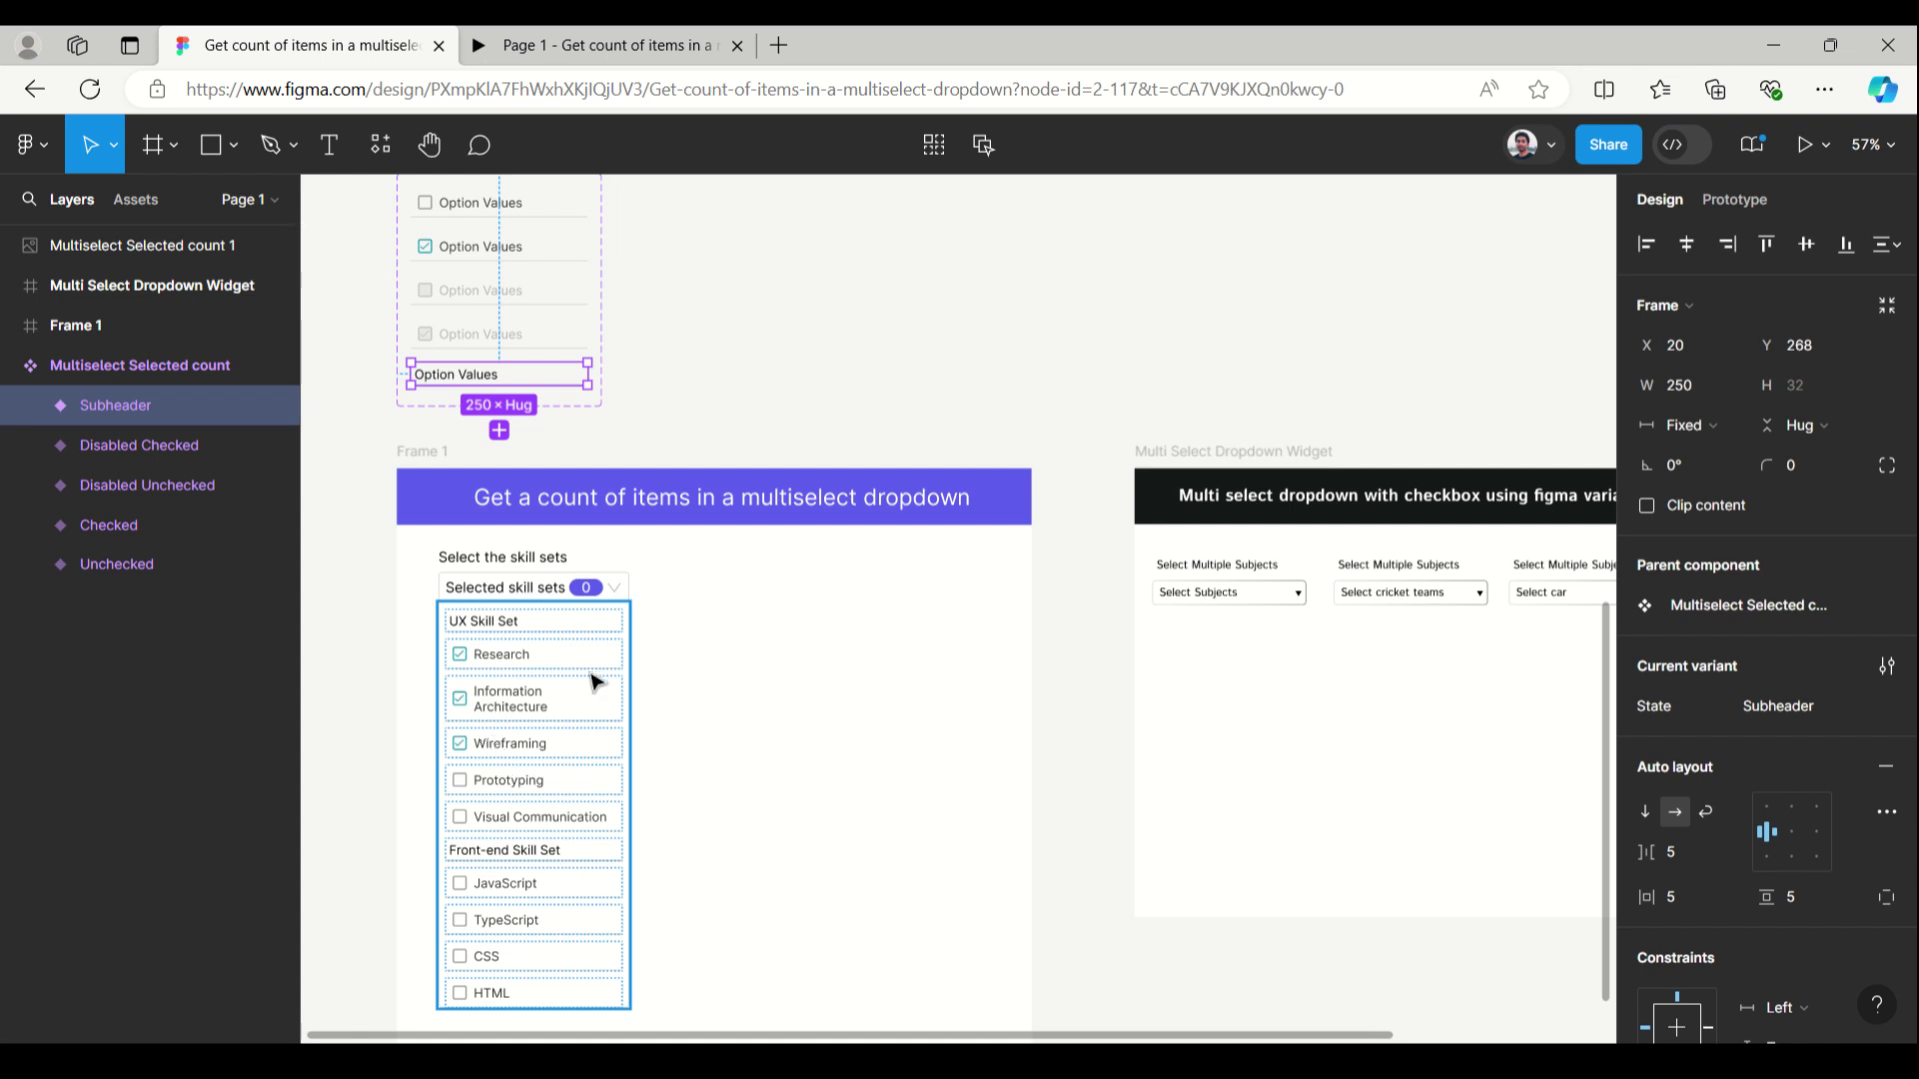
Step: Present Frame 1 as a prototype in a new tab
{"action": "left_click", "coordinate": [389, 457]}
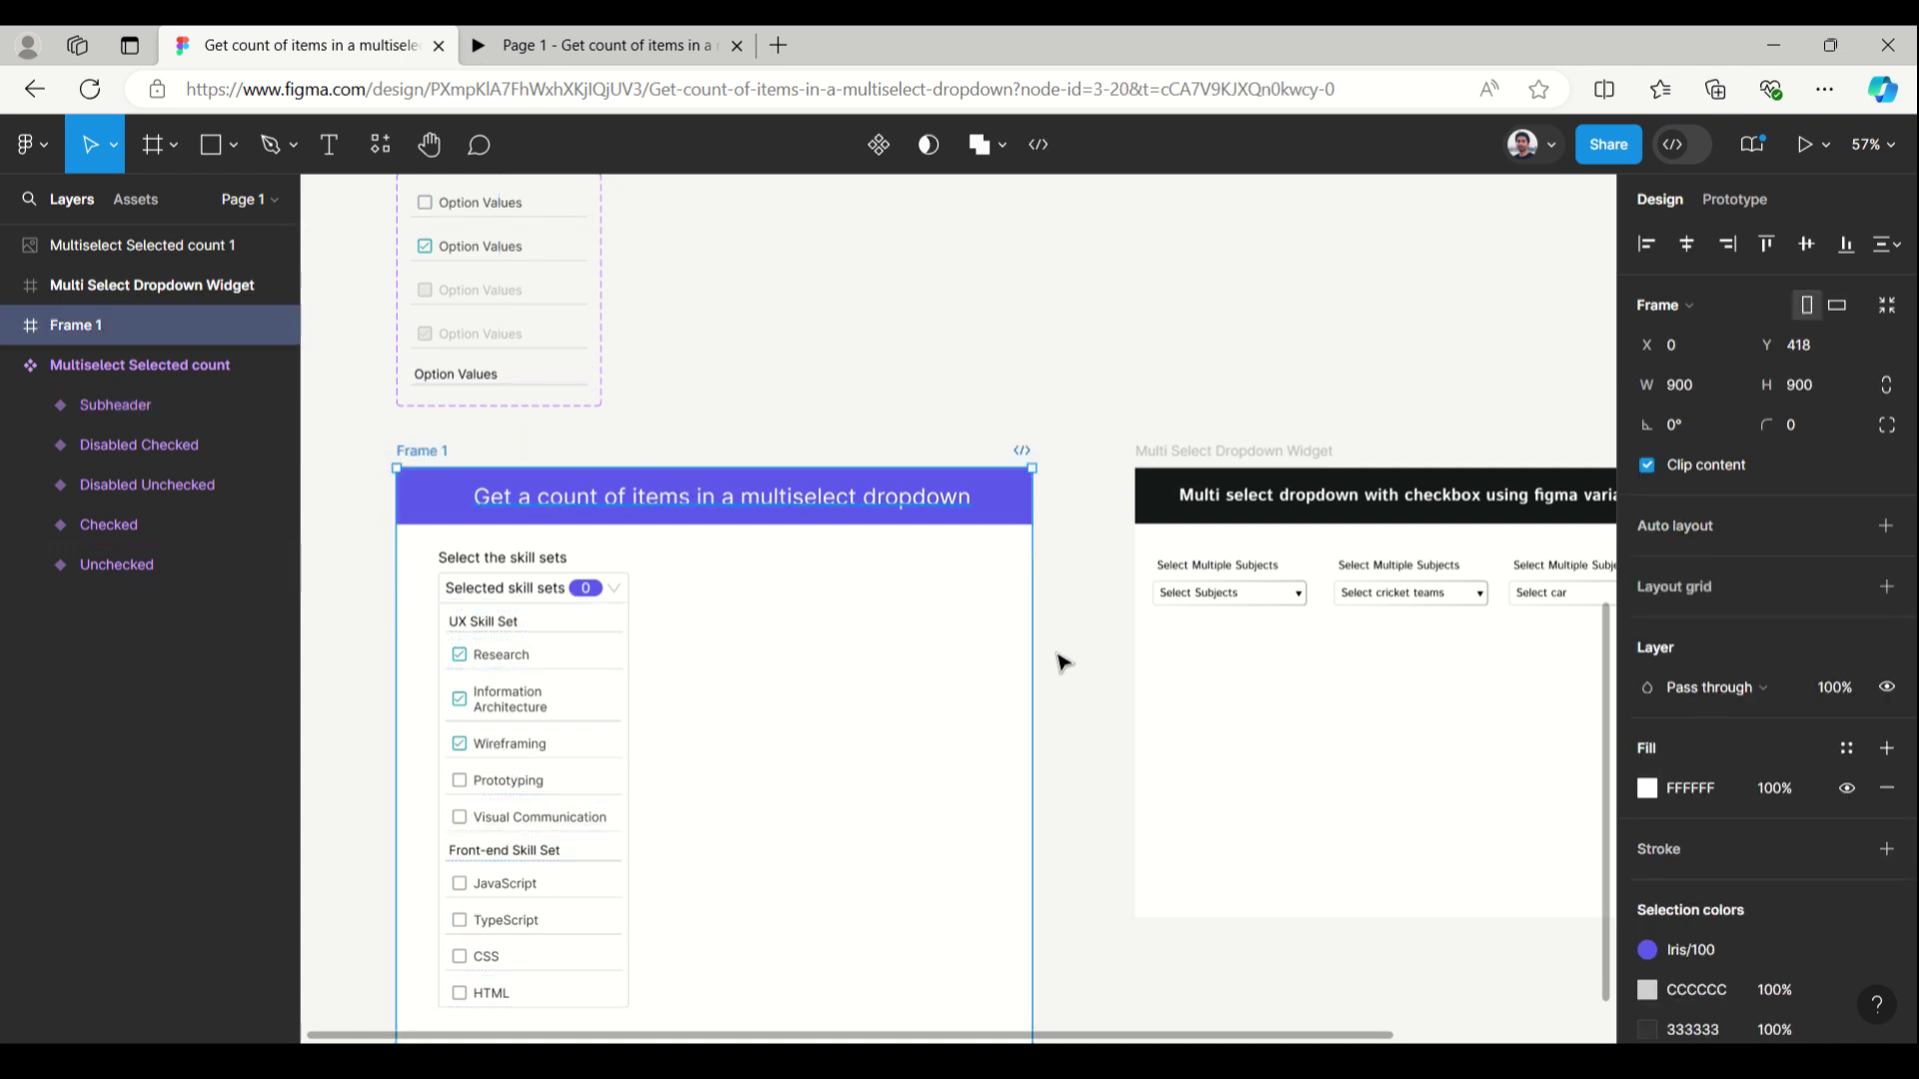
{"action": "left_click", "coordinate": [1825, 150]}
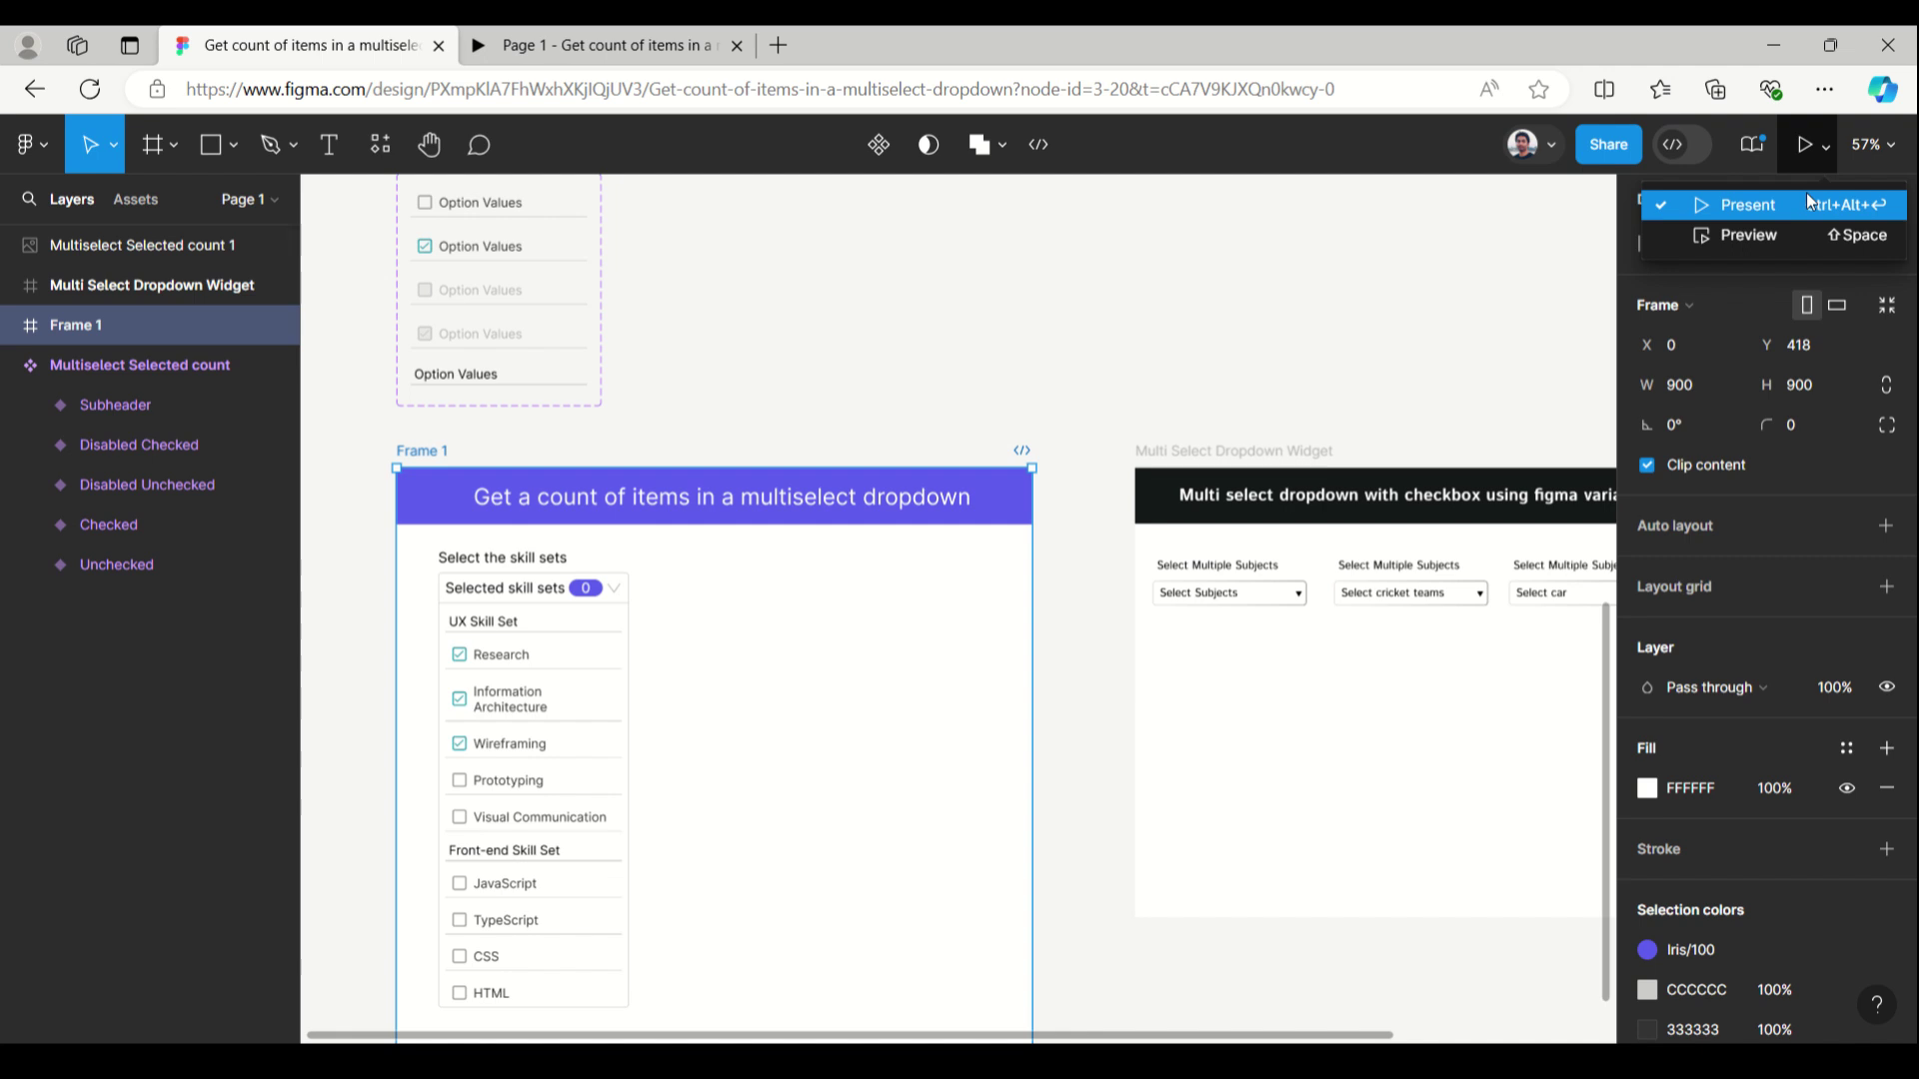
{"action": "left_click", "coordinate": [1807, 191]}
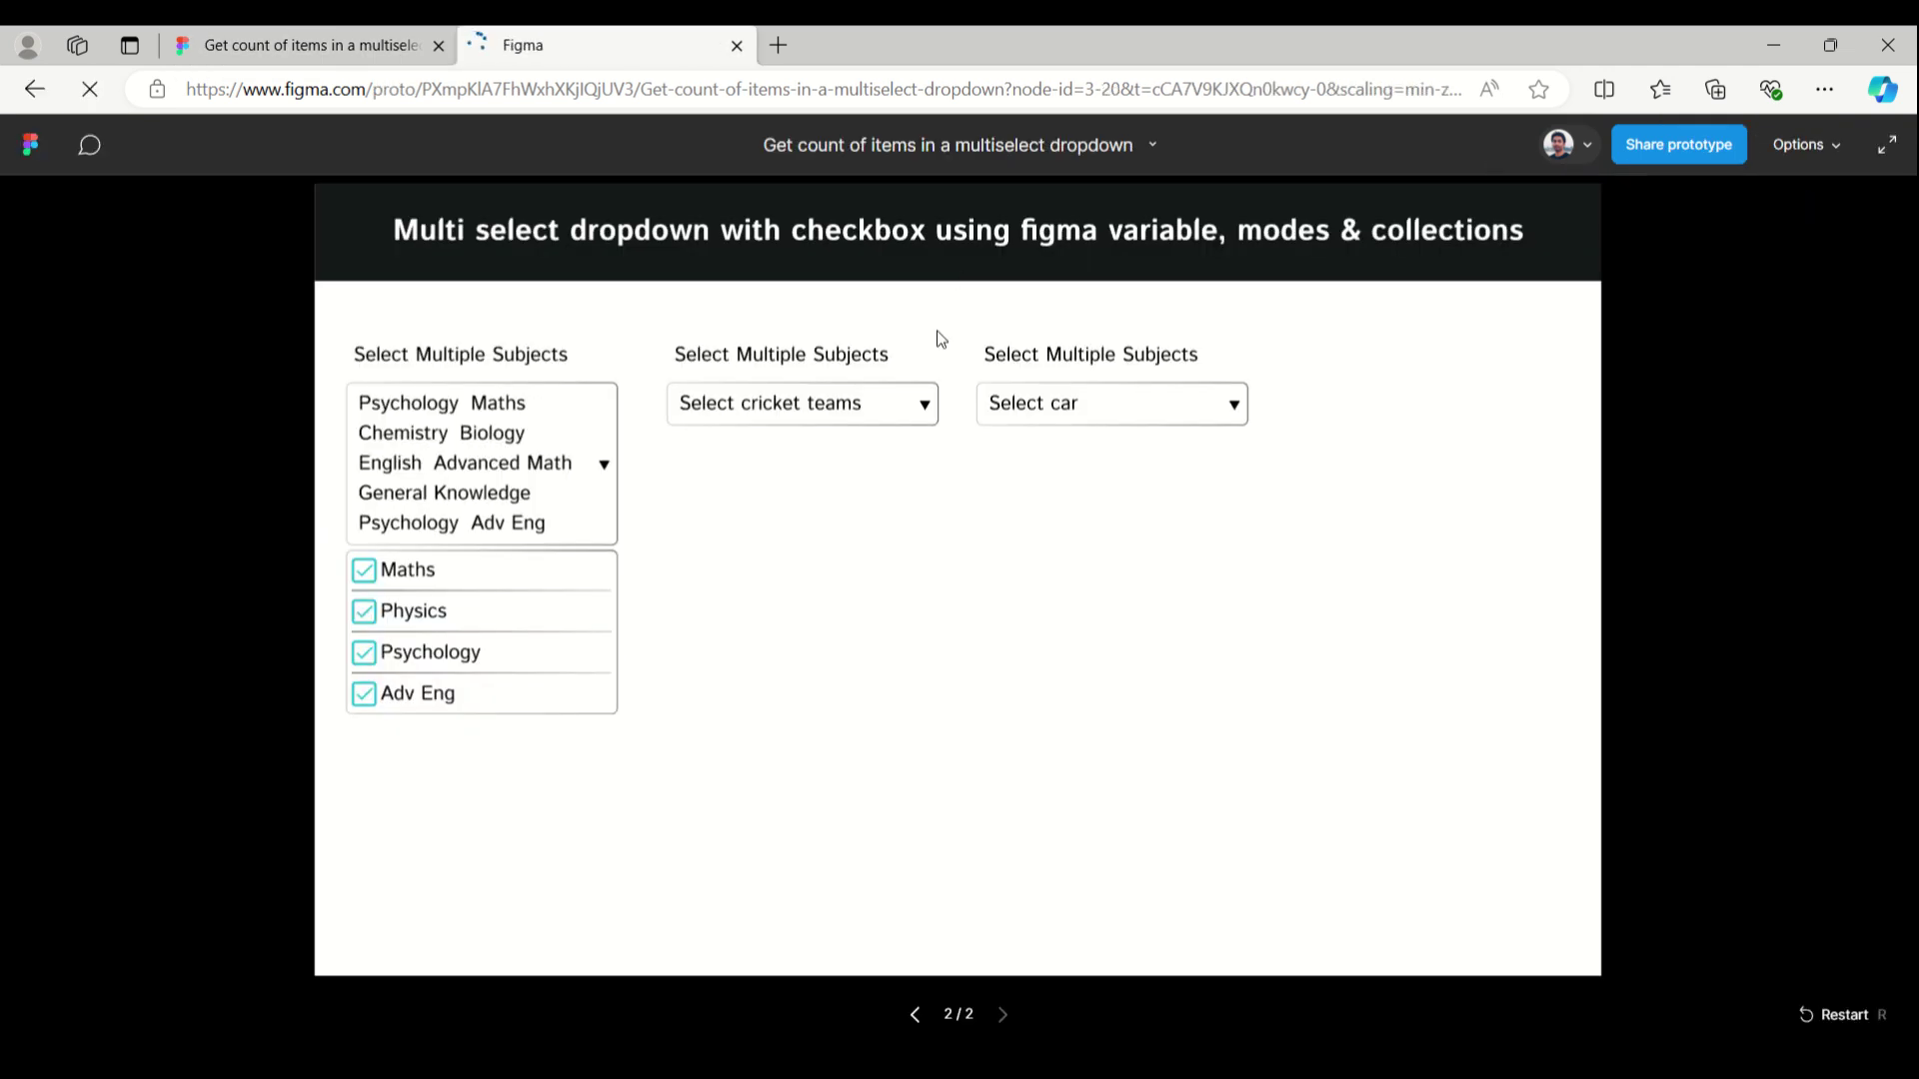
{"action": "left_click", "coordinate": [357, 51]}
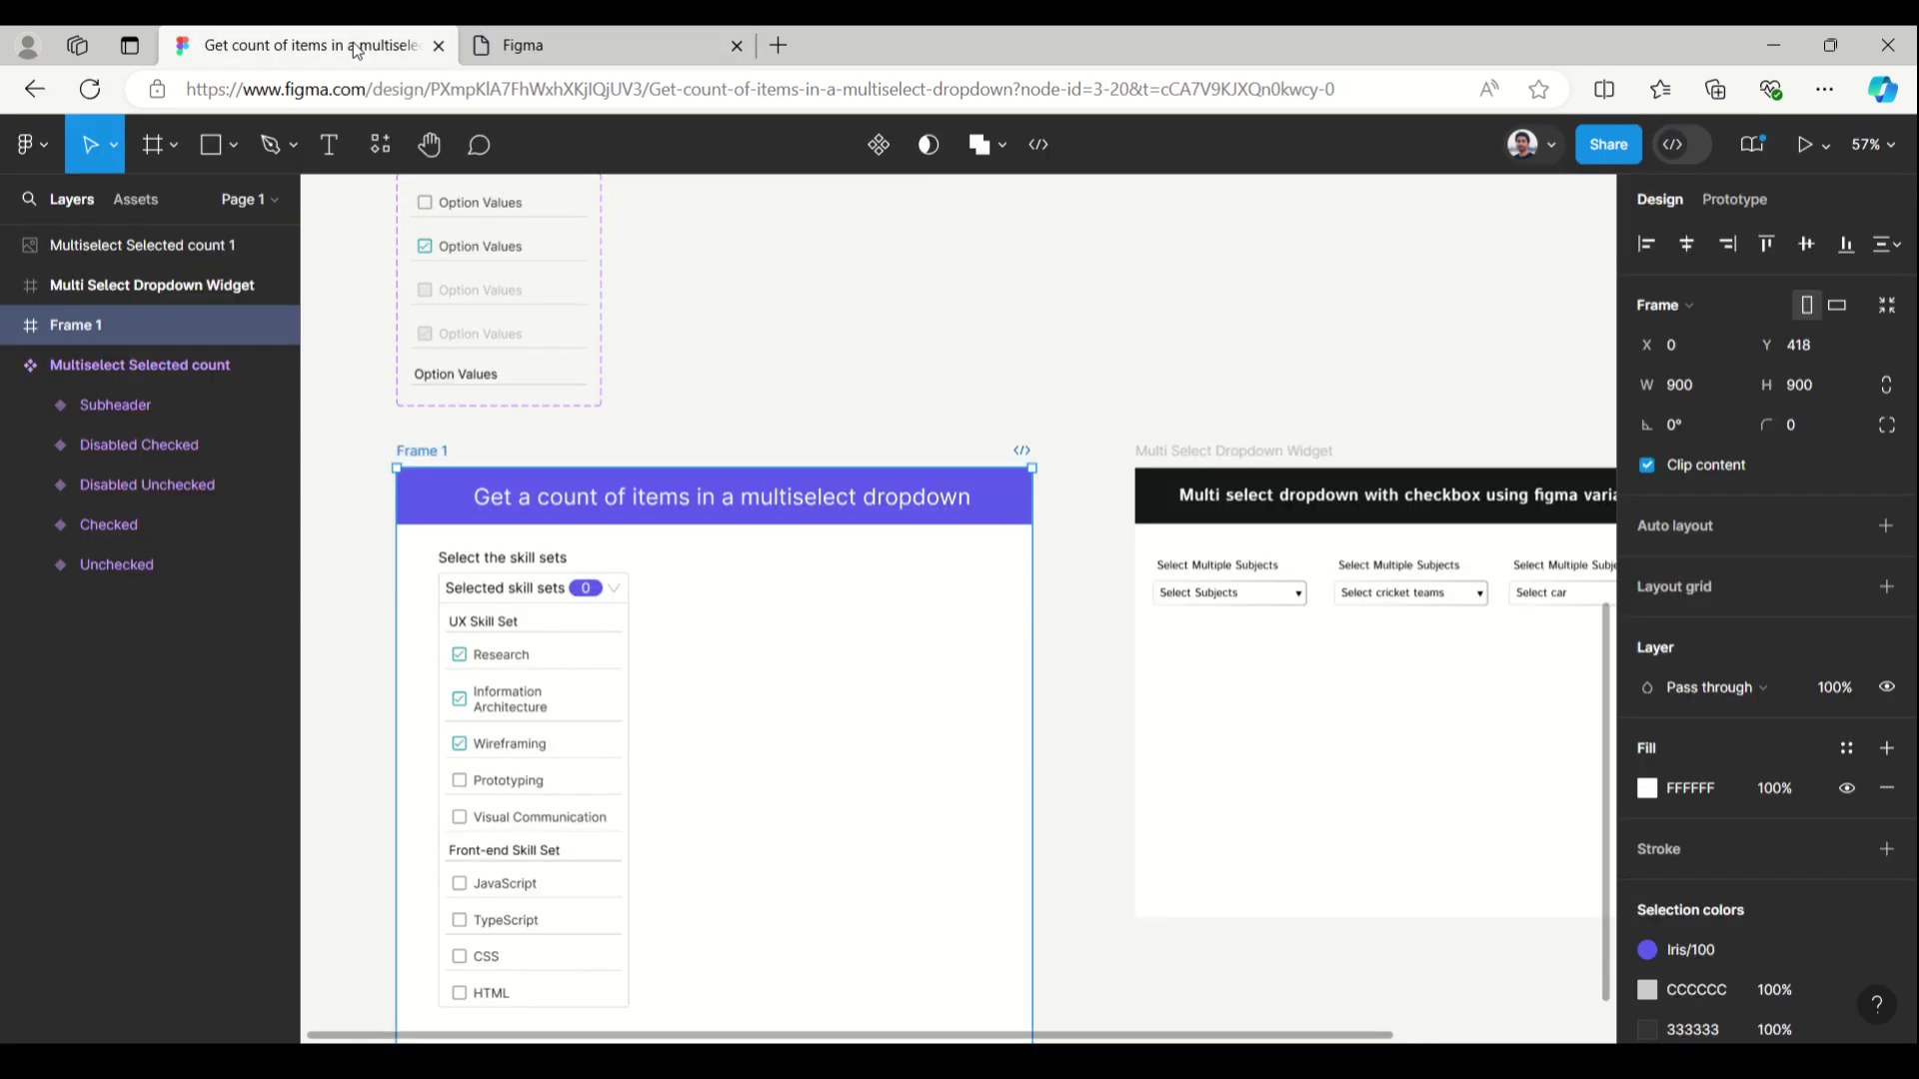
Step: Set the prototype view to Fit to screen, then return to the design file
{"action": "left_click", "coordinate": [580, 49]}
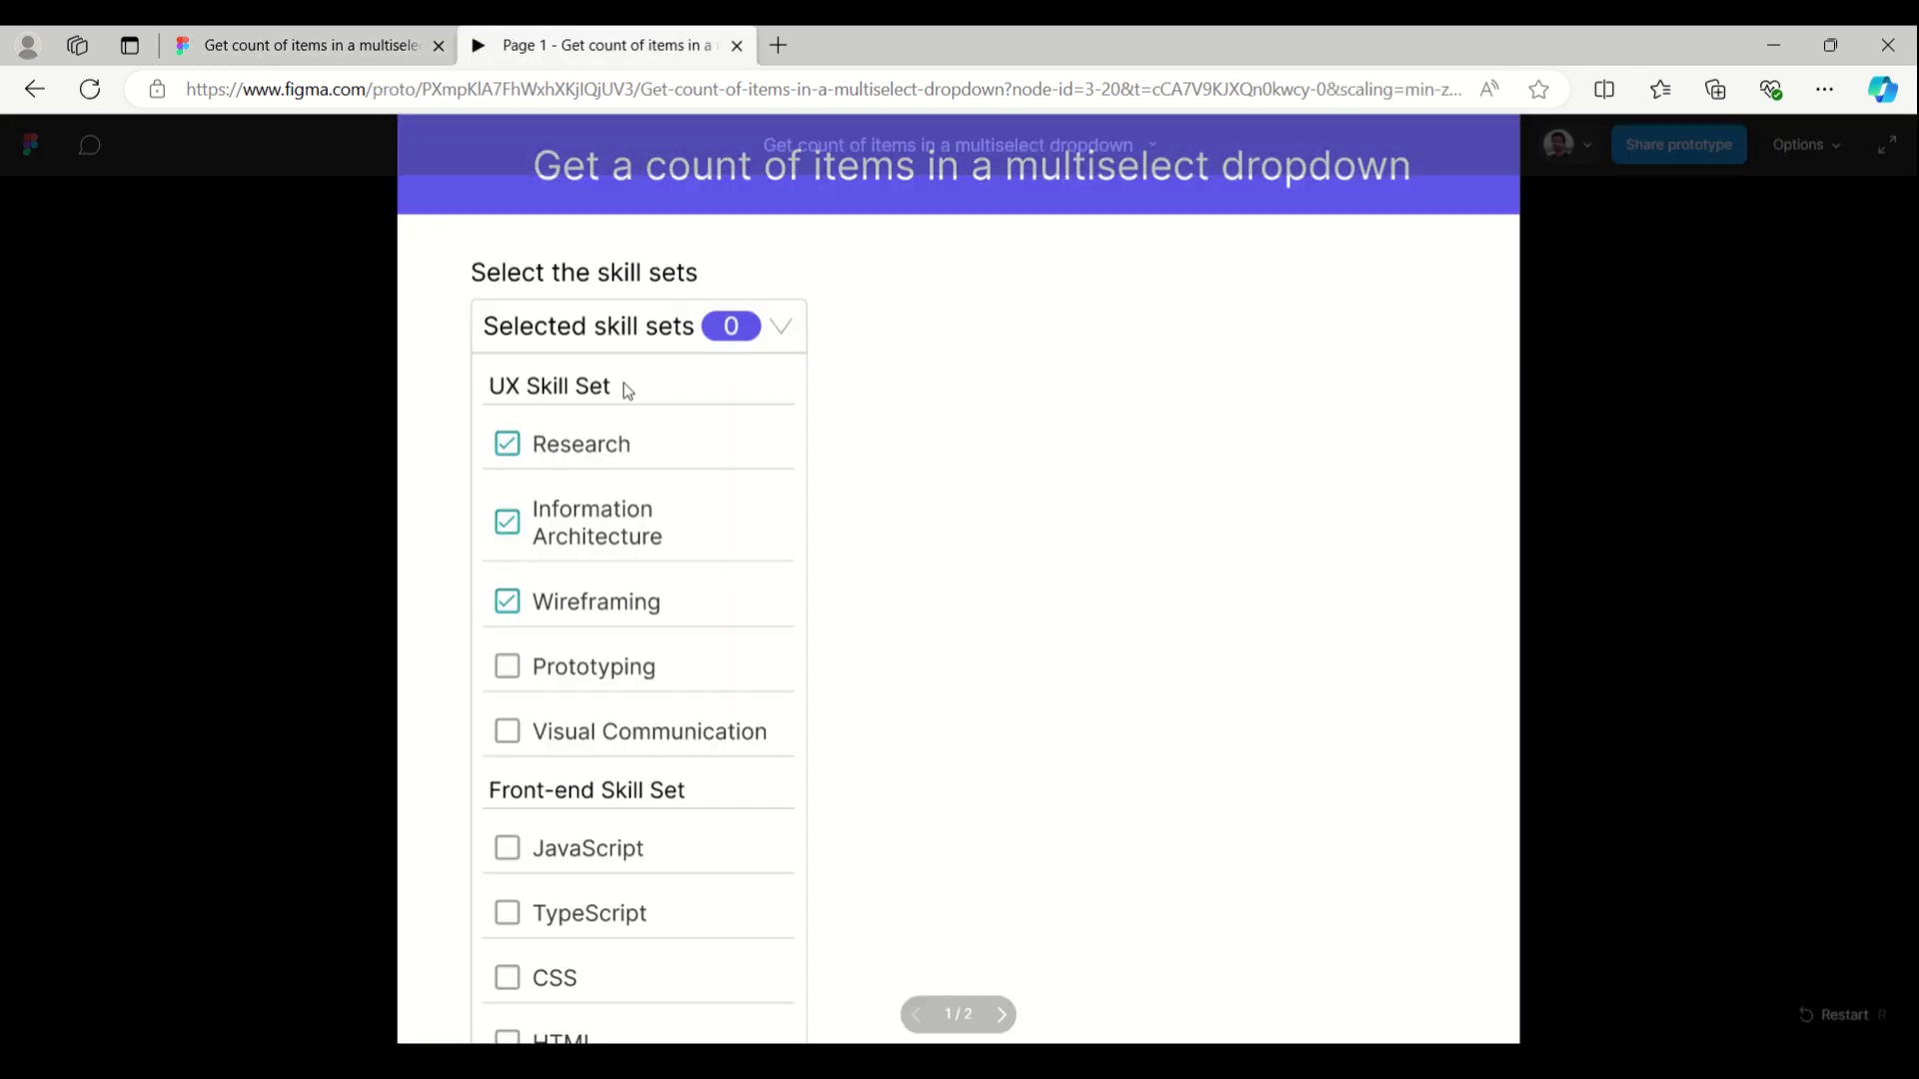
{"action": "left_click", "coordinate": [1833, 144]}
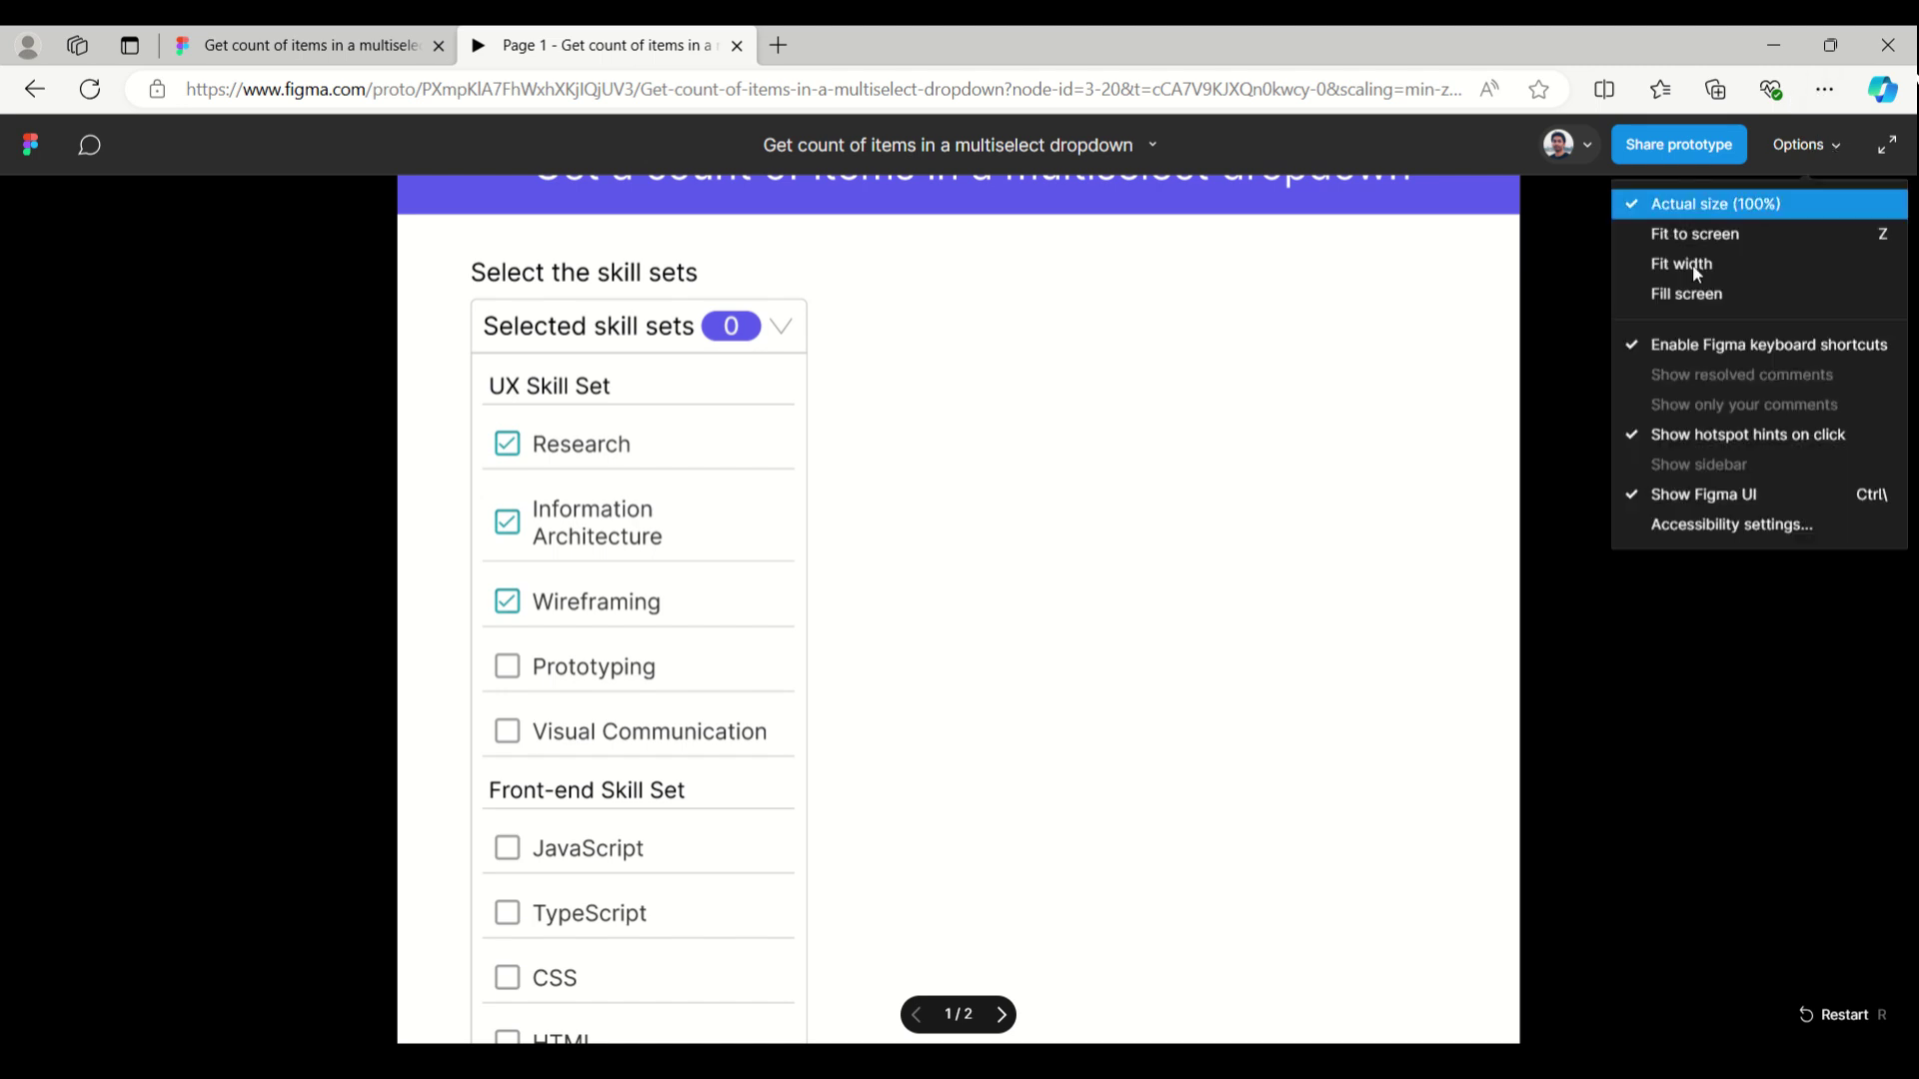
{"action": "left_click", "coordinate": [1686, 295]}
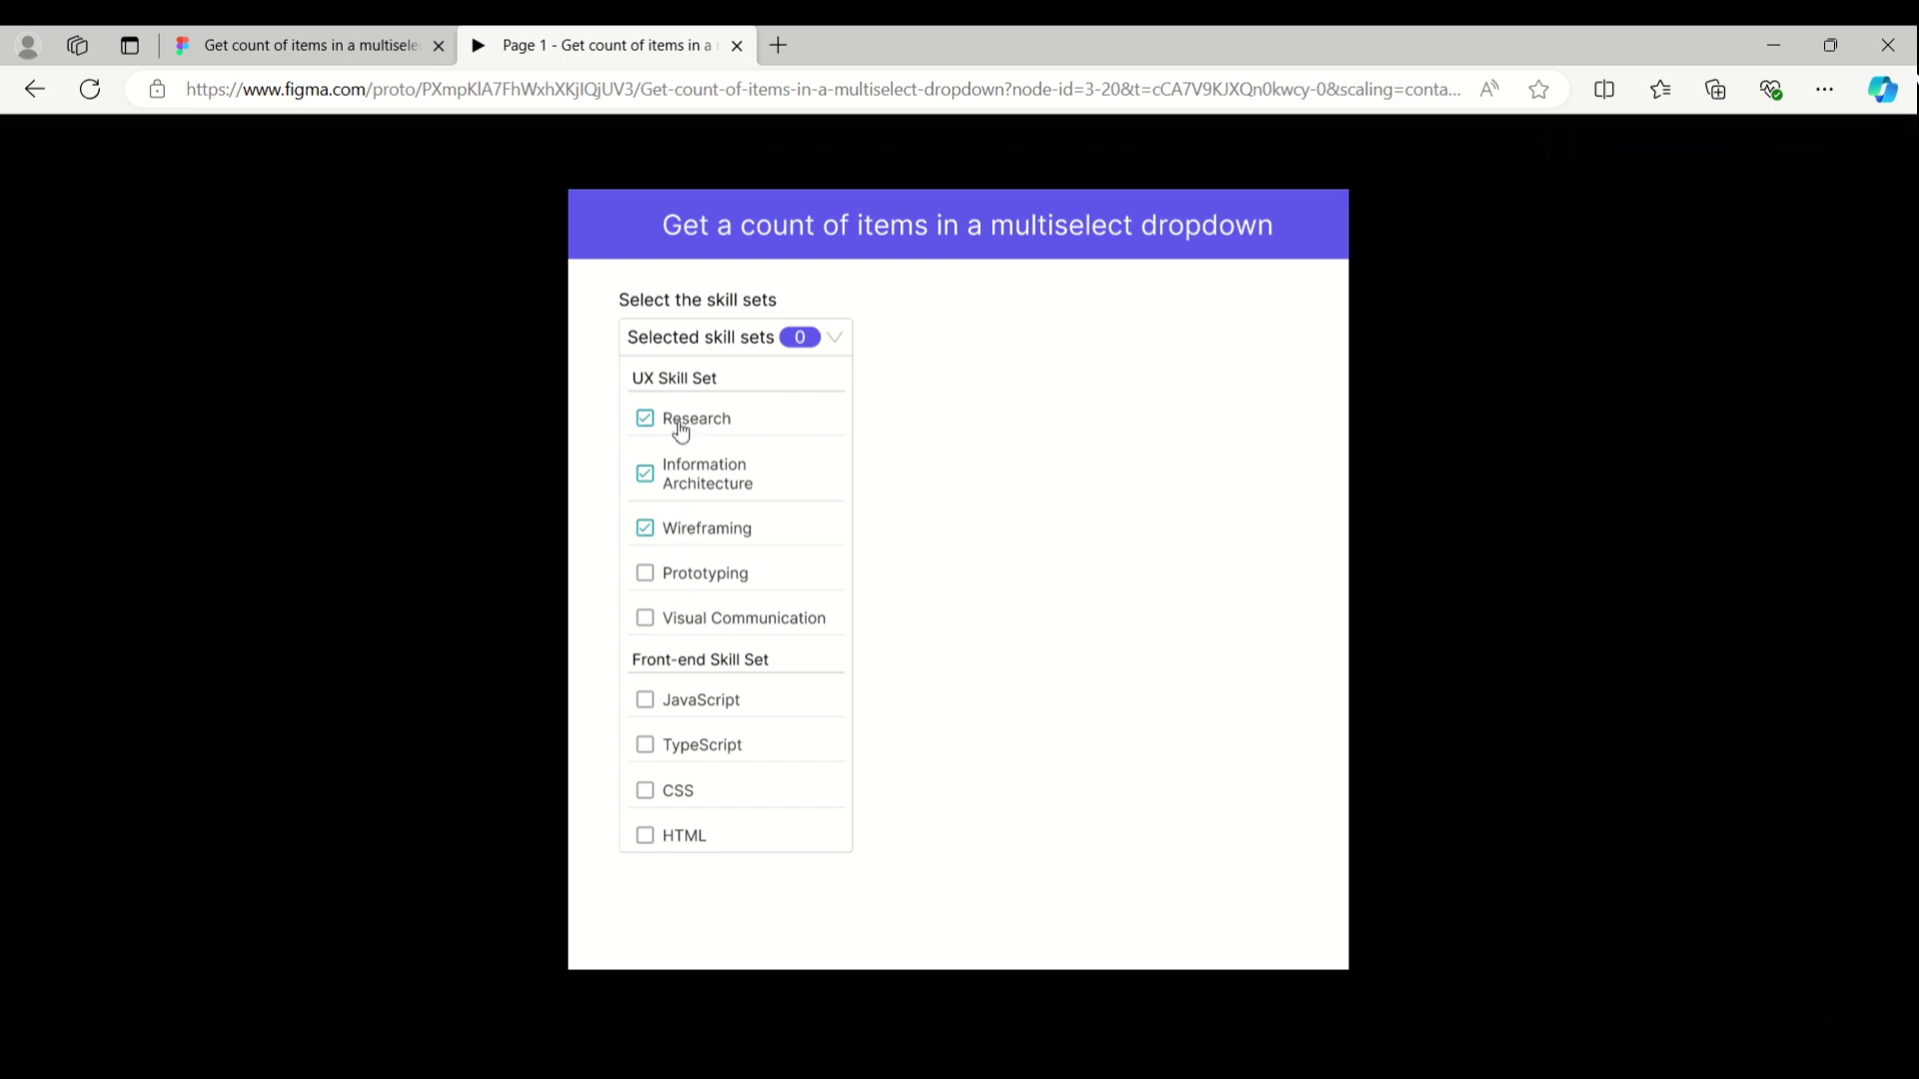
{"action": "left_click", "coordinate": [297, 45]}
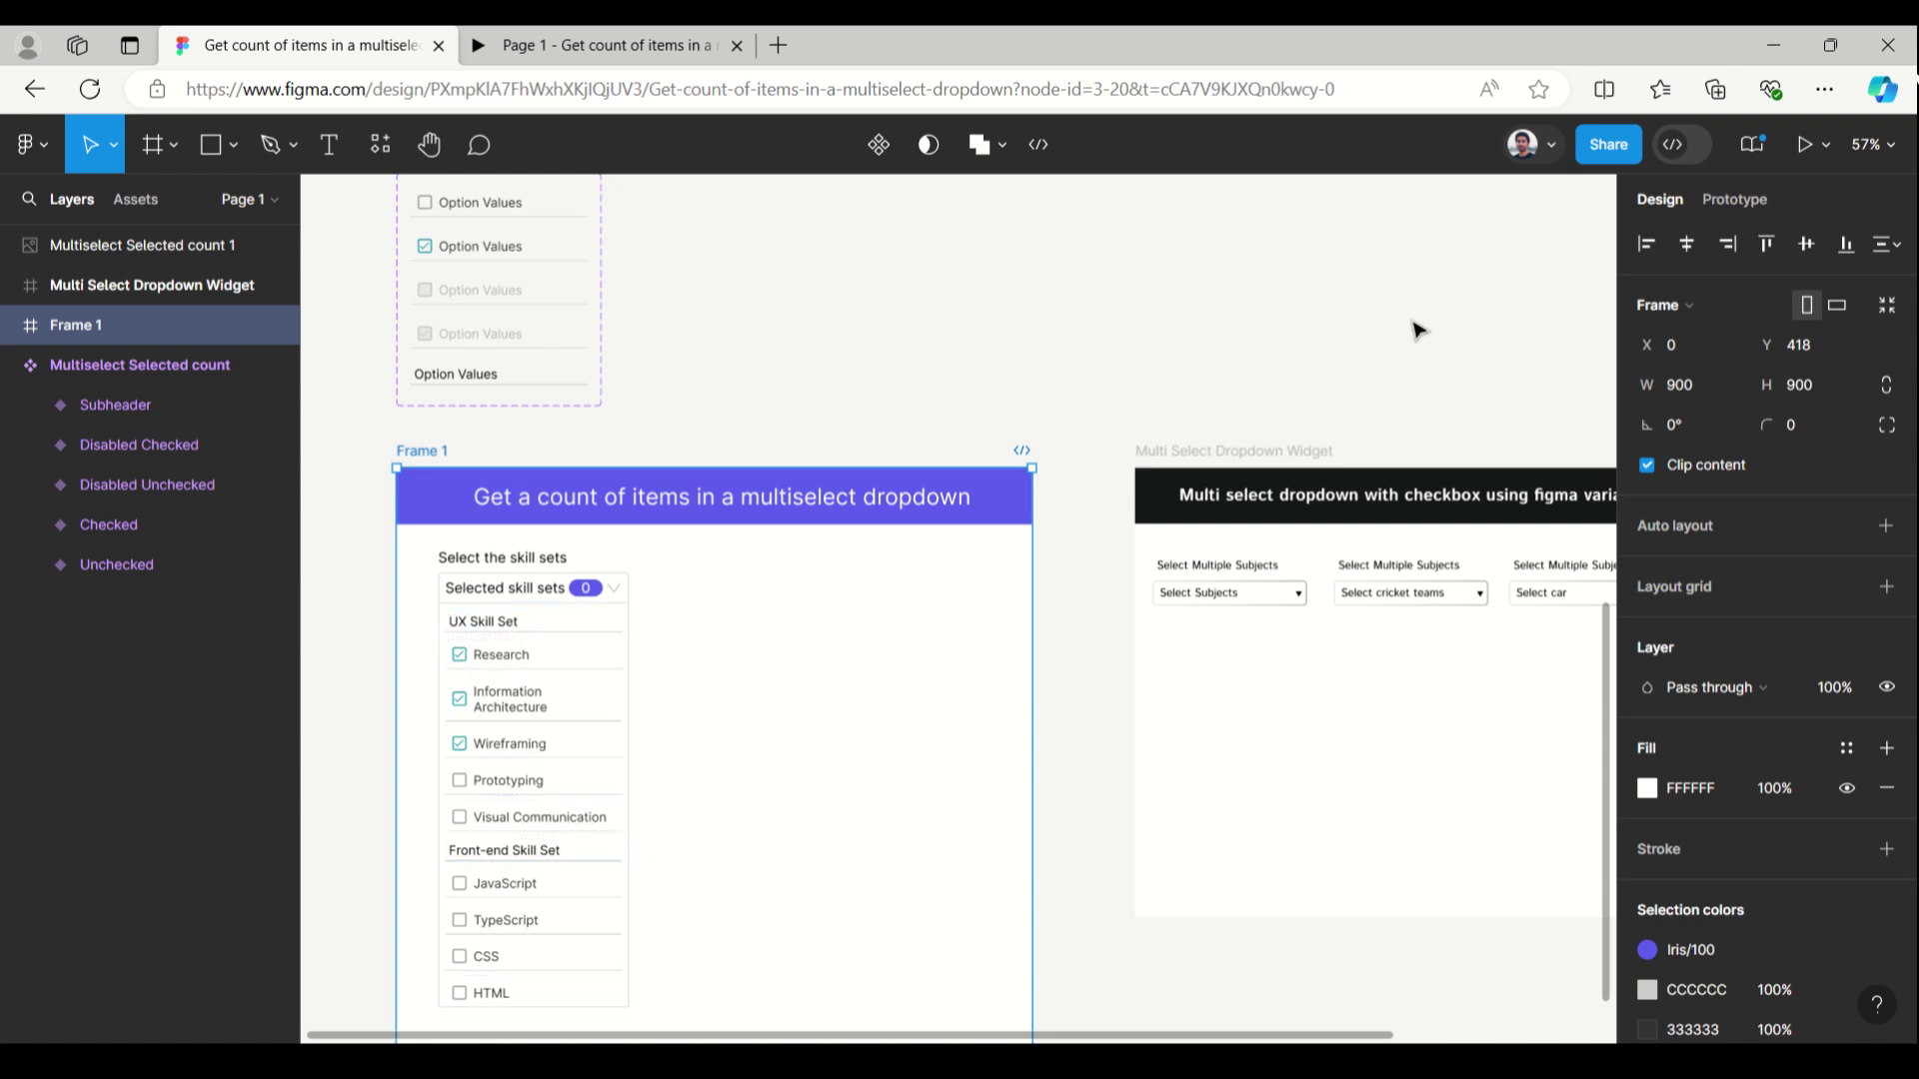
Step: In Local variables, set Selected Count to 3 and DropdownList to false
{"action": "left_click", "coordinate": [1496, 351]}
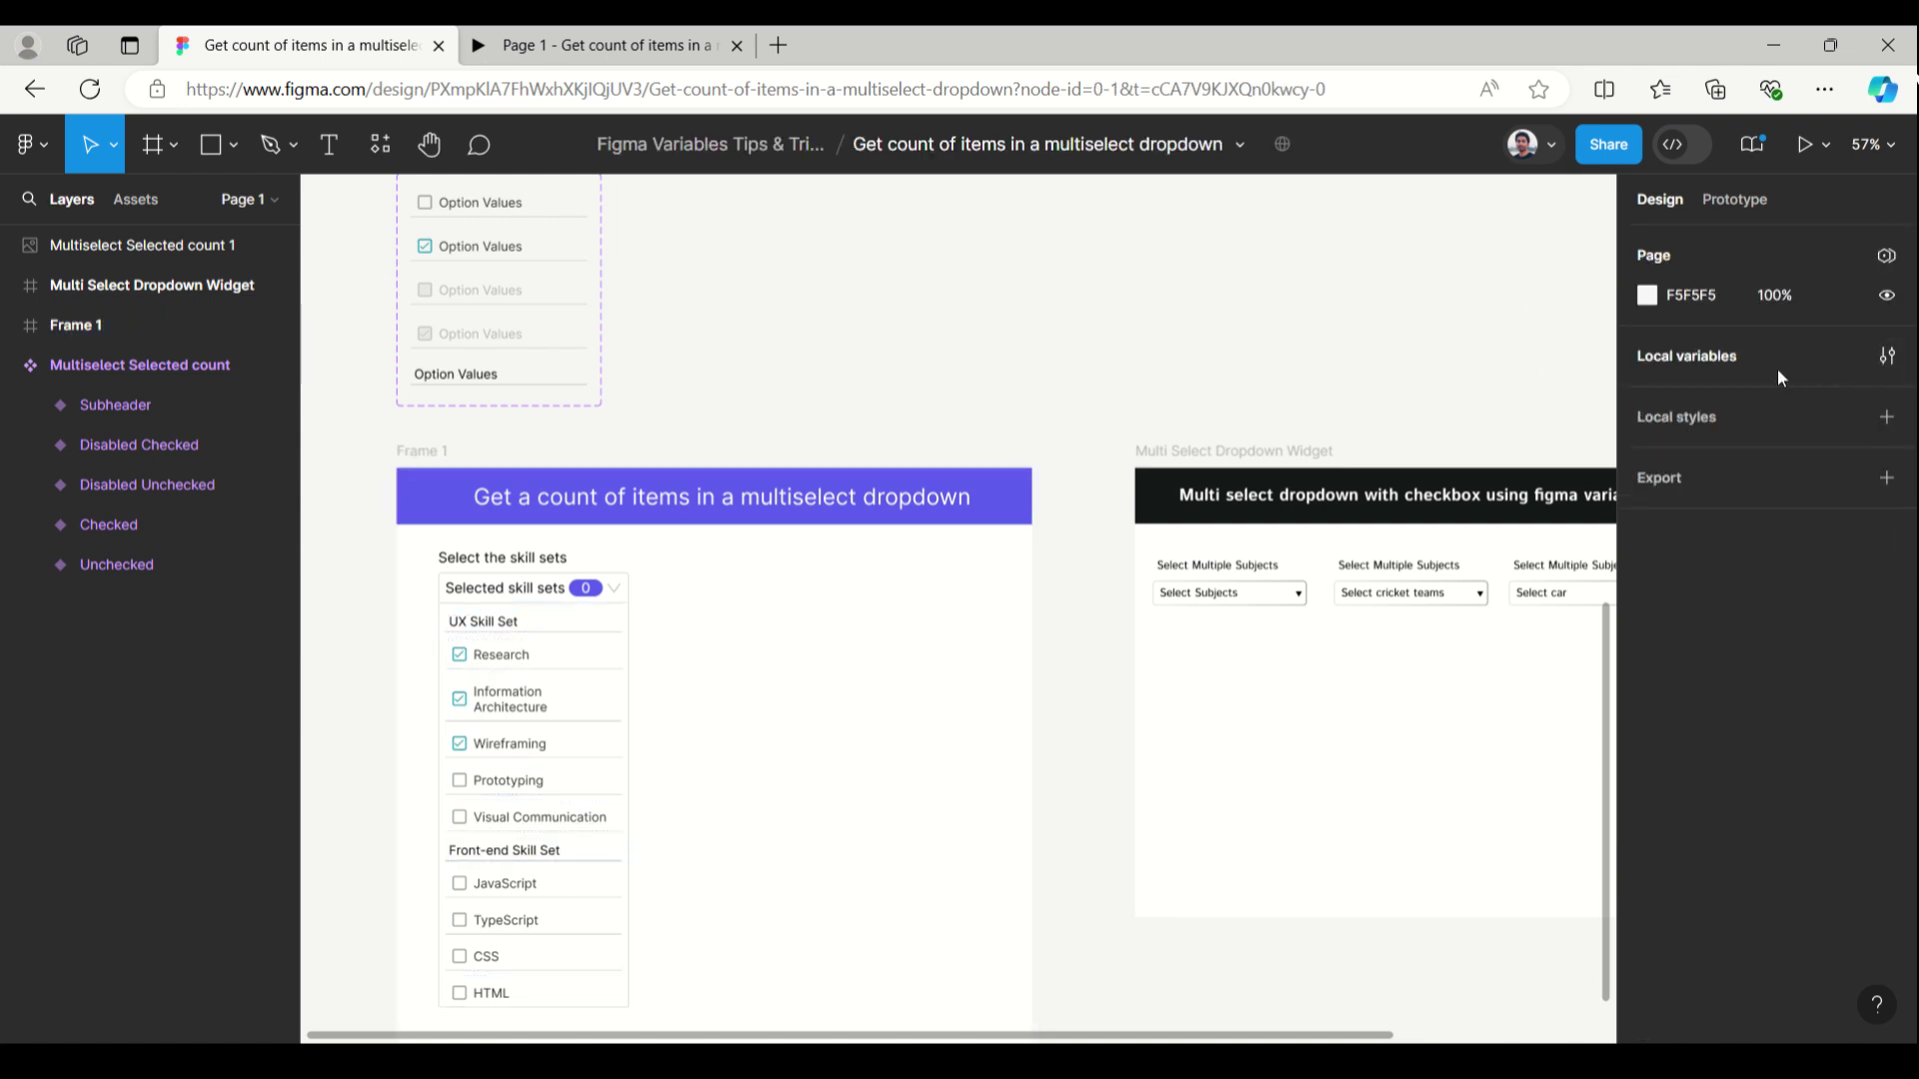
{"action": "left_click", "coordinate": [1697, 365]}
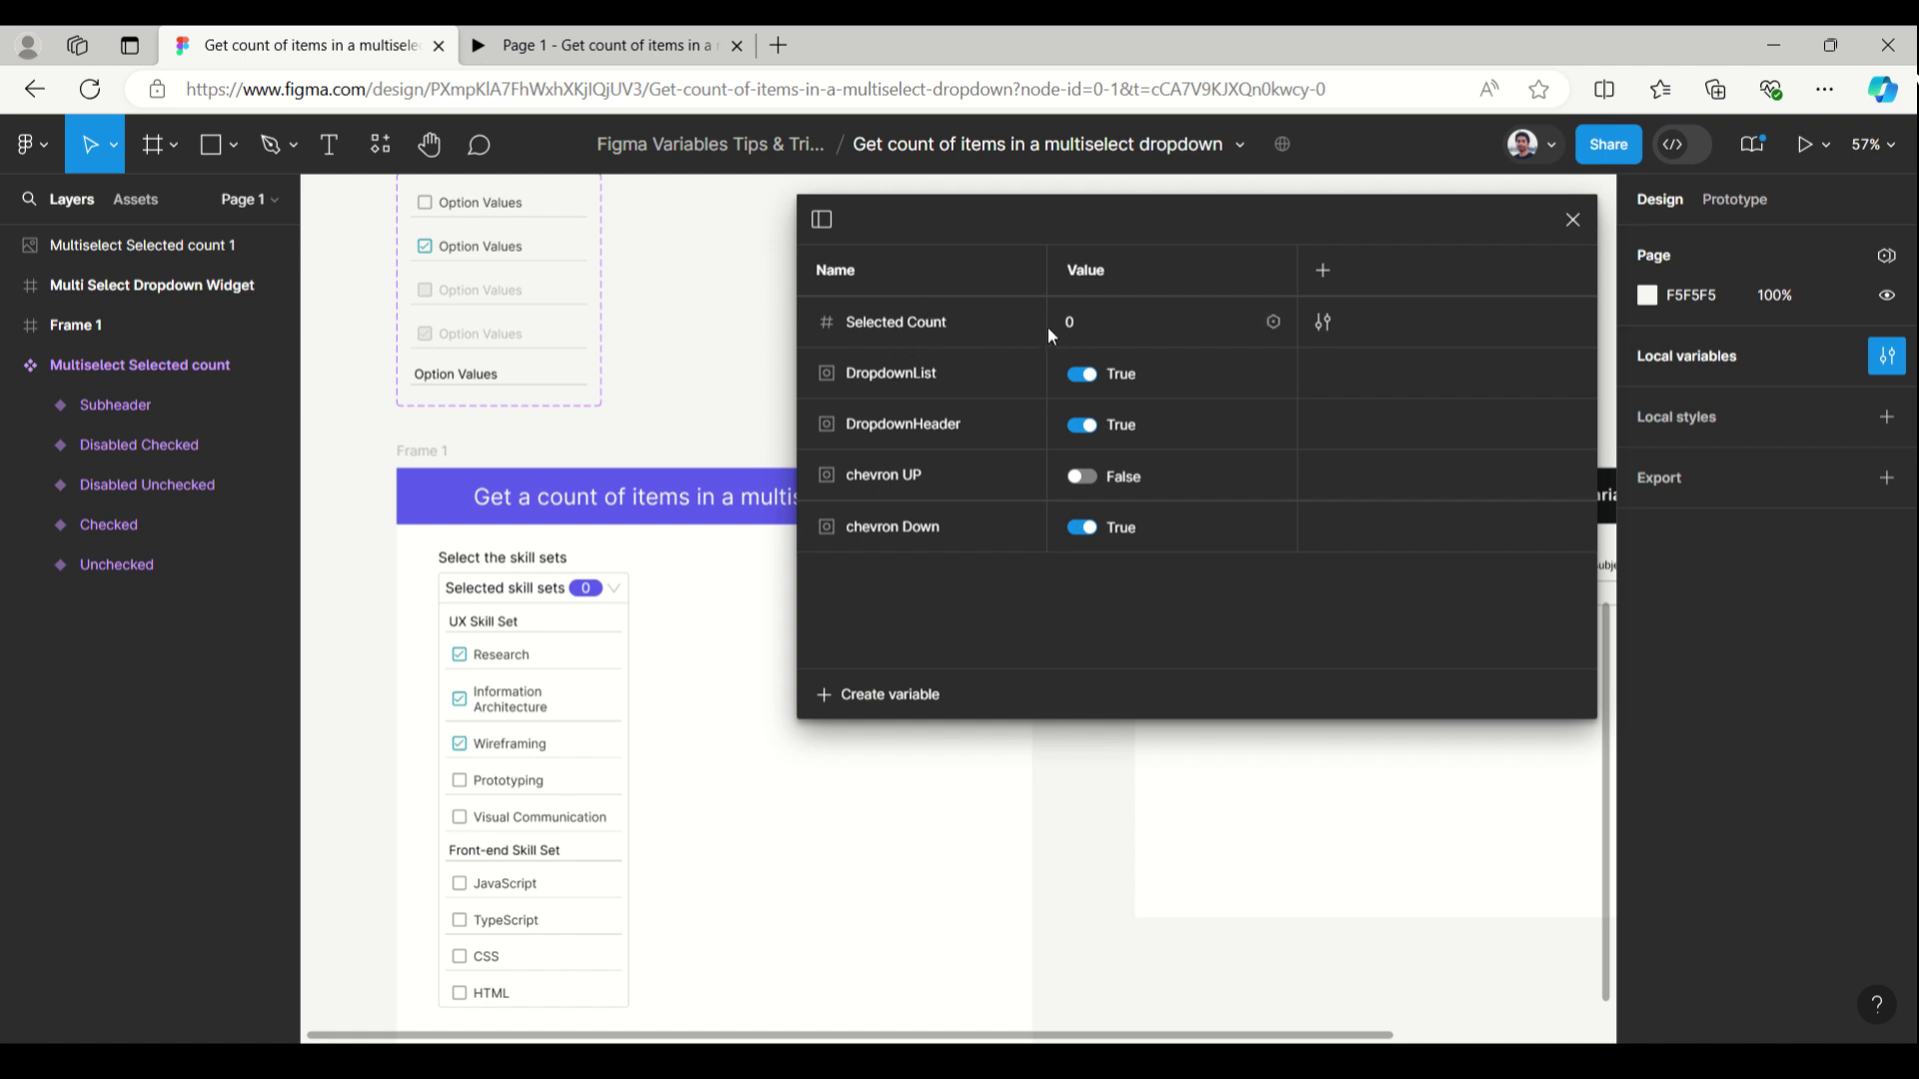
{"action": "left_click", "coordinate": [1076, 333]}
{"action": "left_click", "coordinate": [1082, 376]}
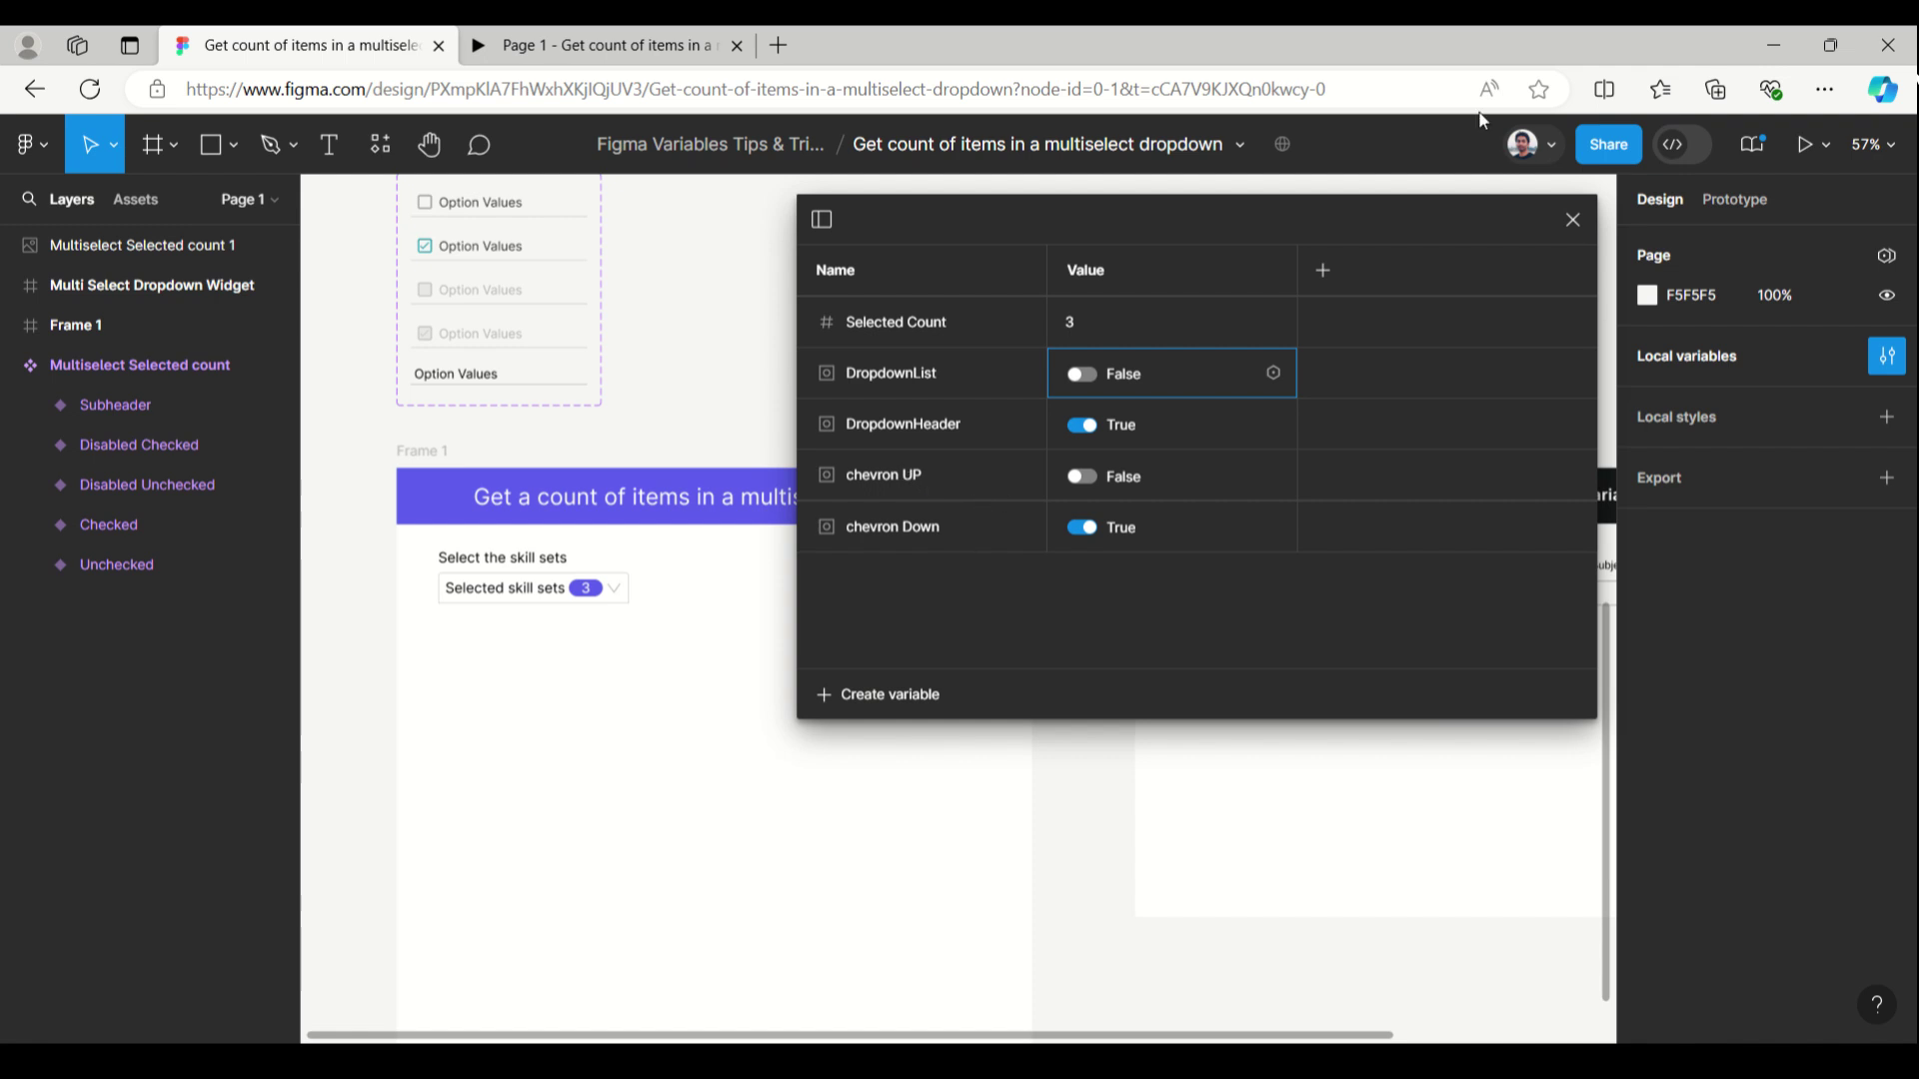
{"action": "left_click", "coordinate": [1573, 220]}
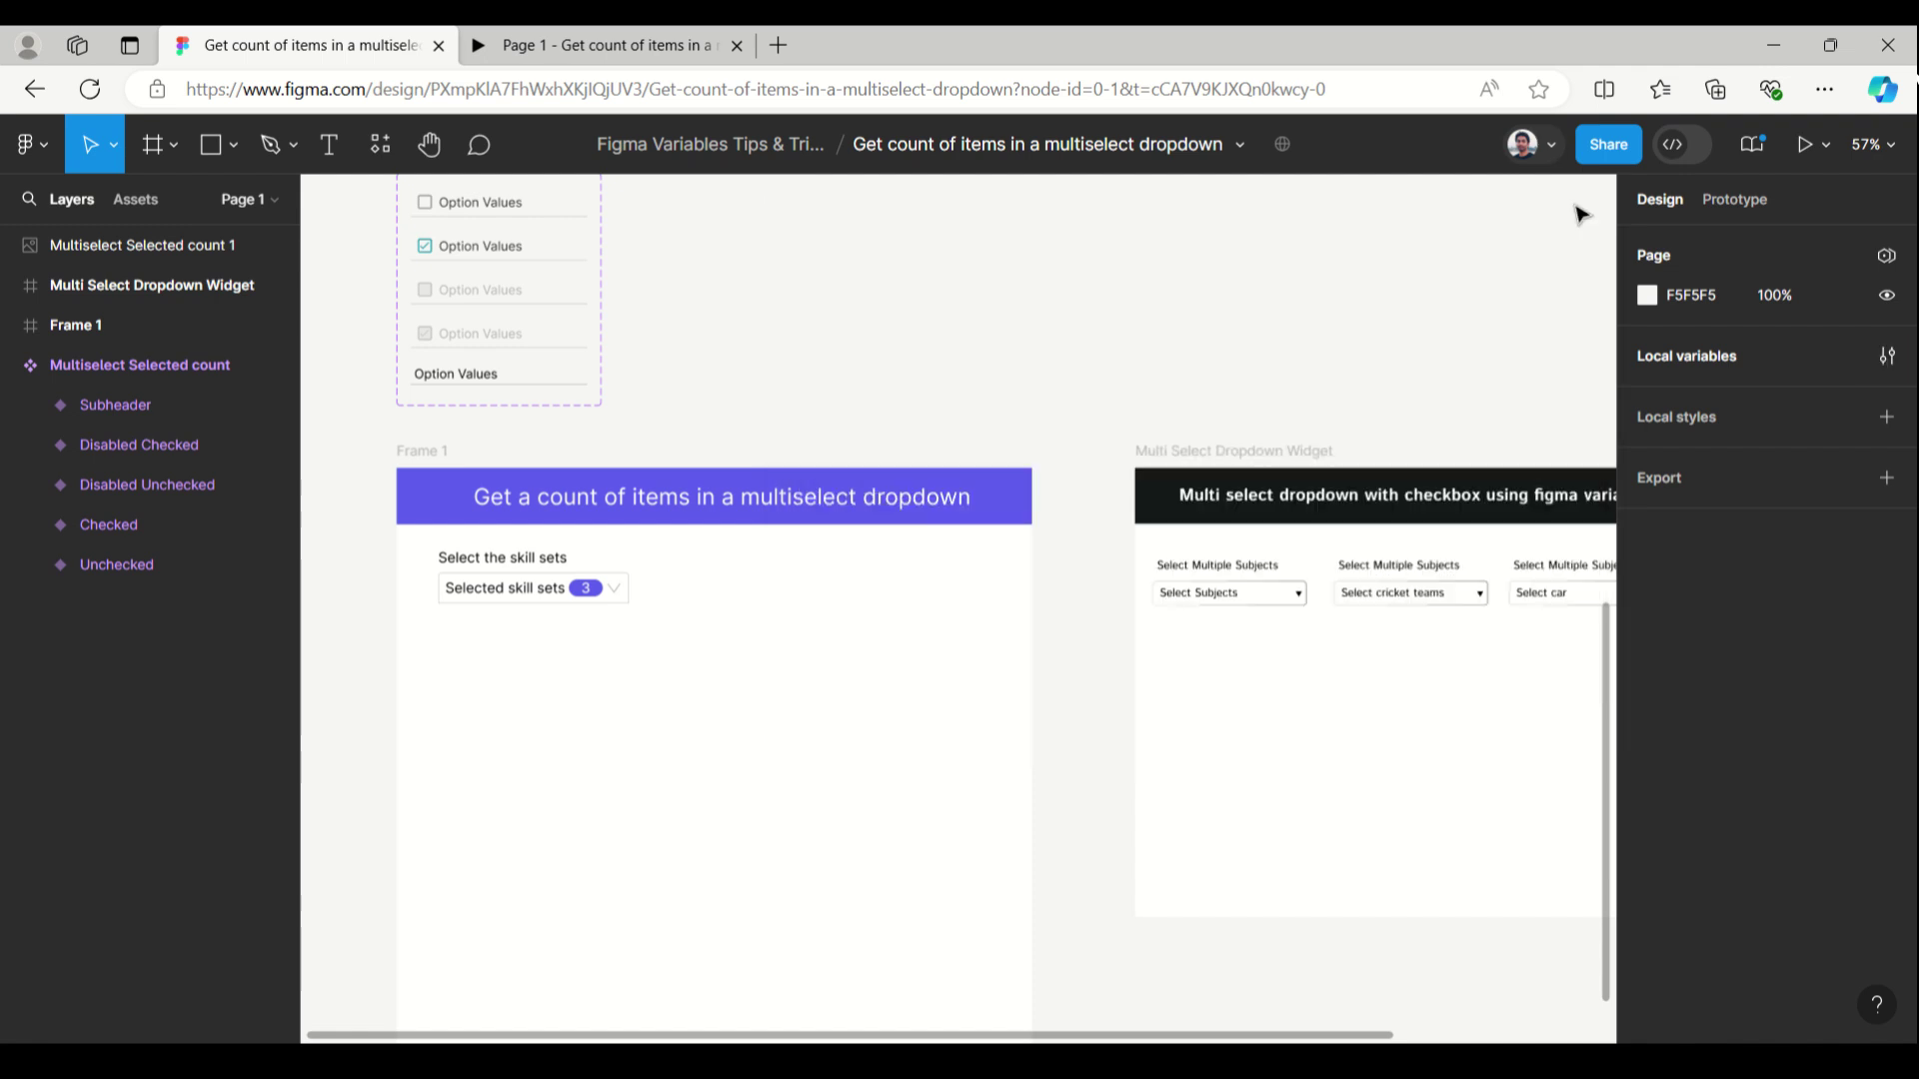
{"action": "left_click", "coordinate": [424, 452]}
Step: Present Frame 1 as a prototype, then come back to the editor
{"action": "left_click", "coordinate": [1827, 152]}
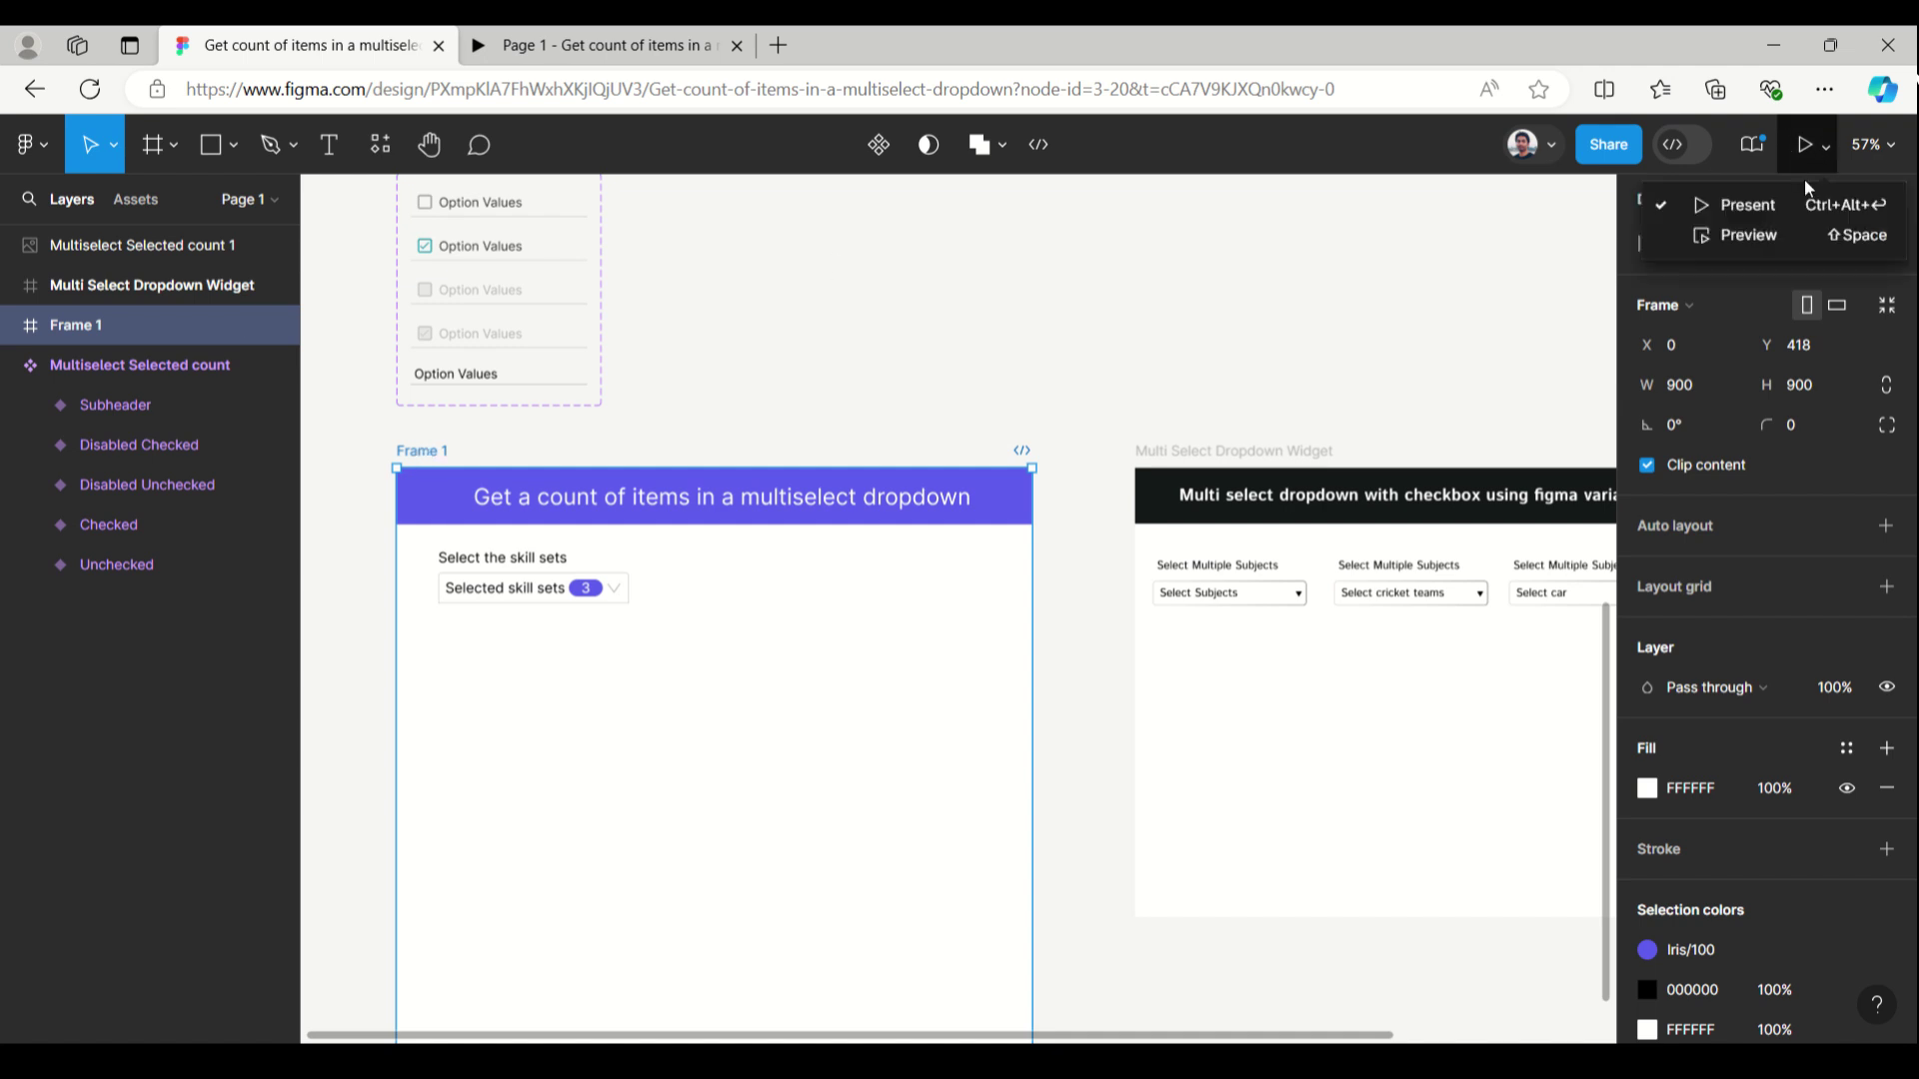
{"action": "left_click", "coordinate": [1789, 205]}
{"action": "left_click", "coordinate": [334, 40]}
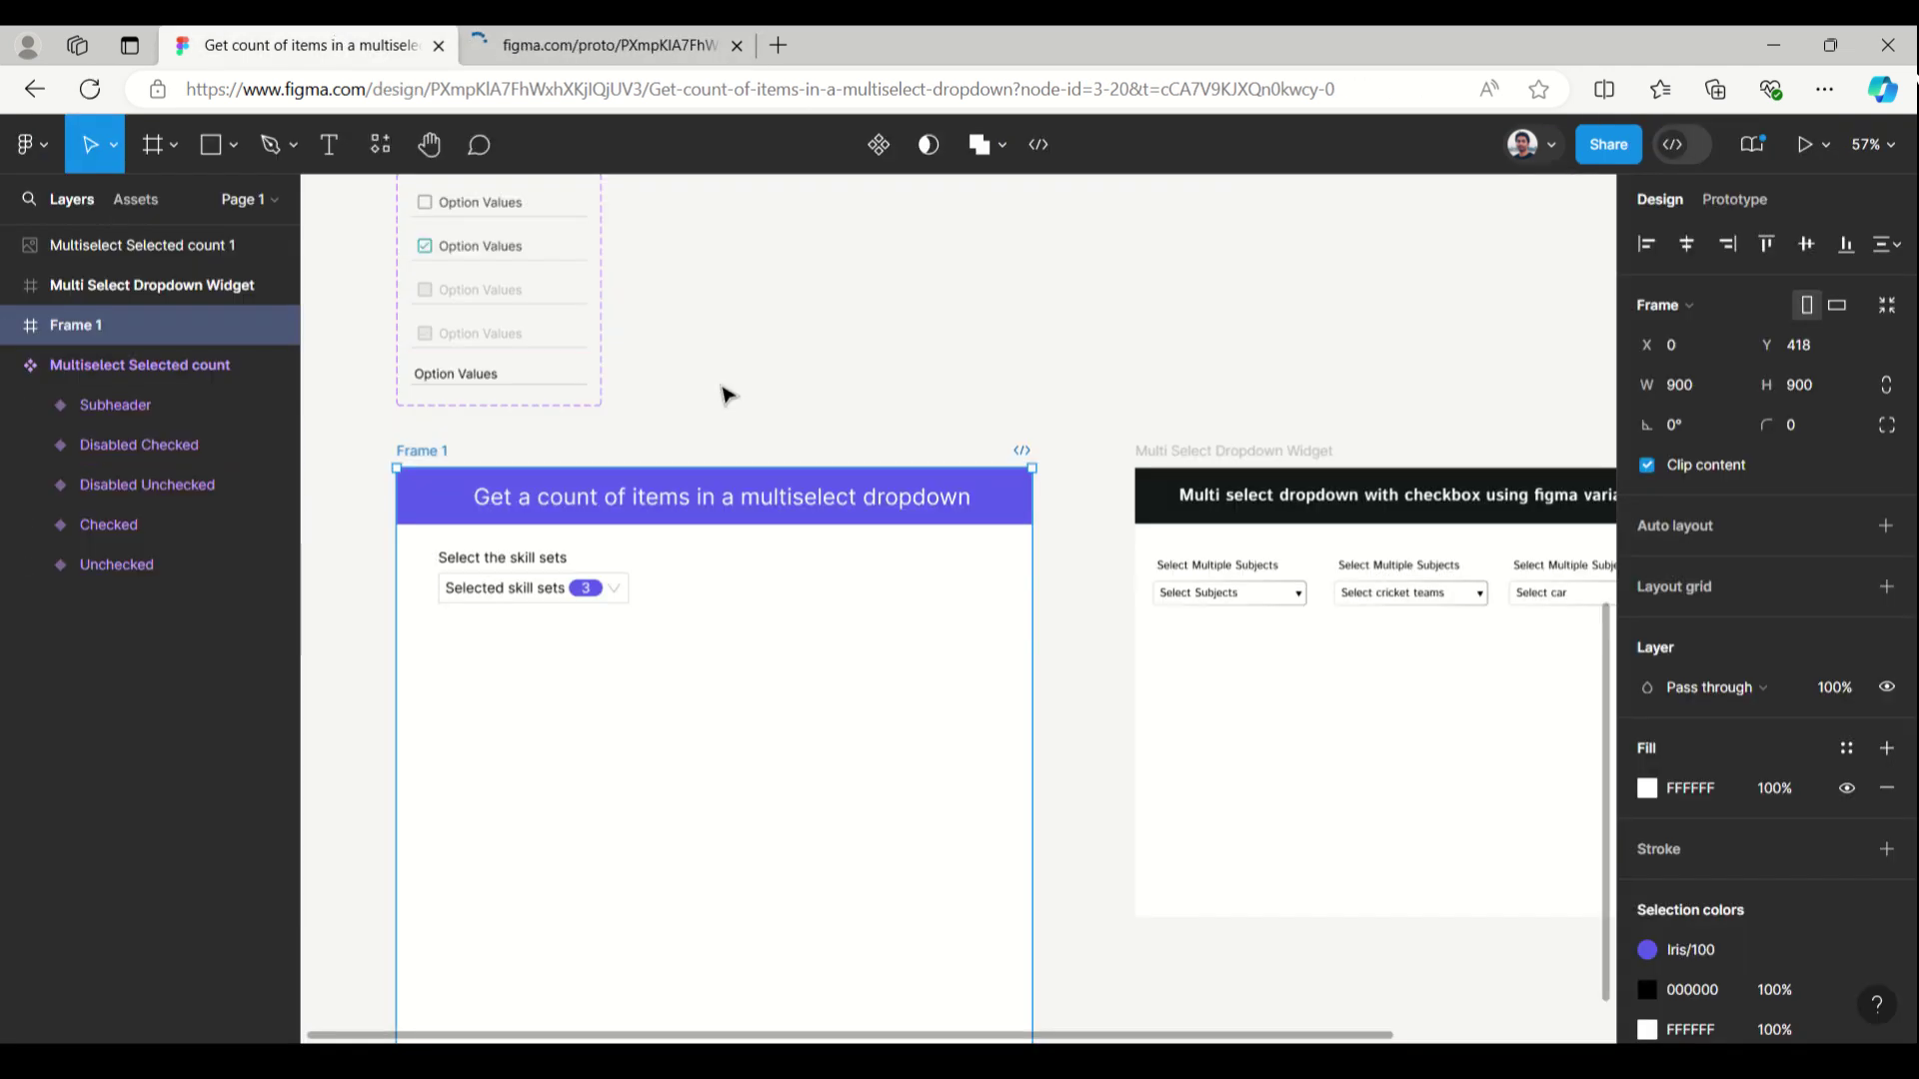
Step: Review the Unchecked variant's On click interaction that adds 1 to Selected Count
{"action": "left_click", "coordinate": [806, 402]}
{"action": "scroll", "coordinate": [811, 399], "scroll_direction": "up", "scroll_amount": 1}
{"action": "left_click", "coordinate": [529, 281]}
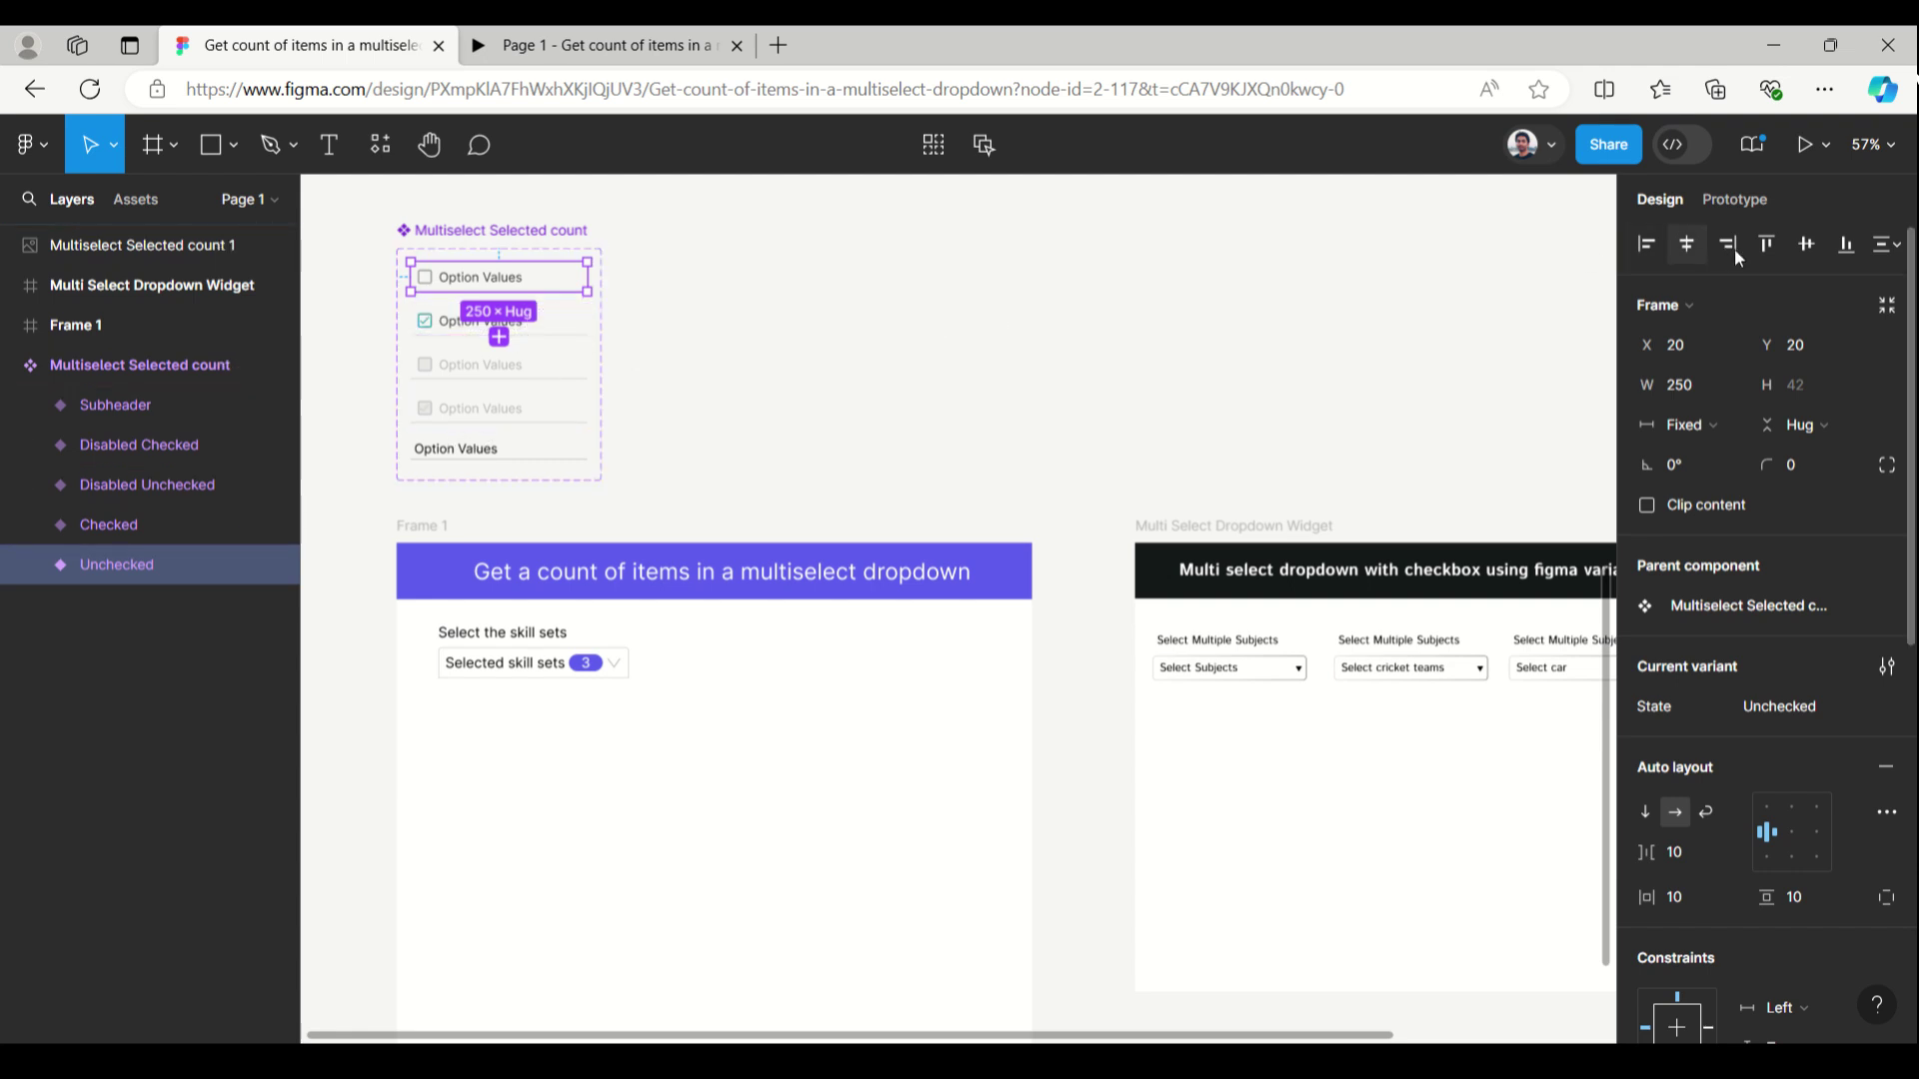
{"action": "left_click", "coordinate": [1731, 198]}
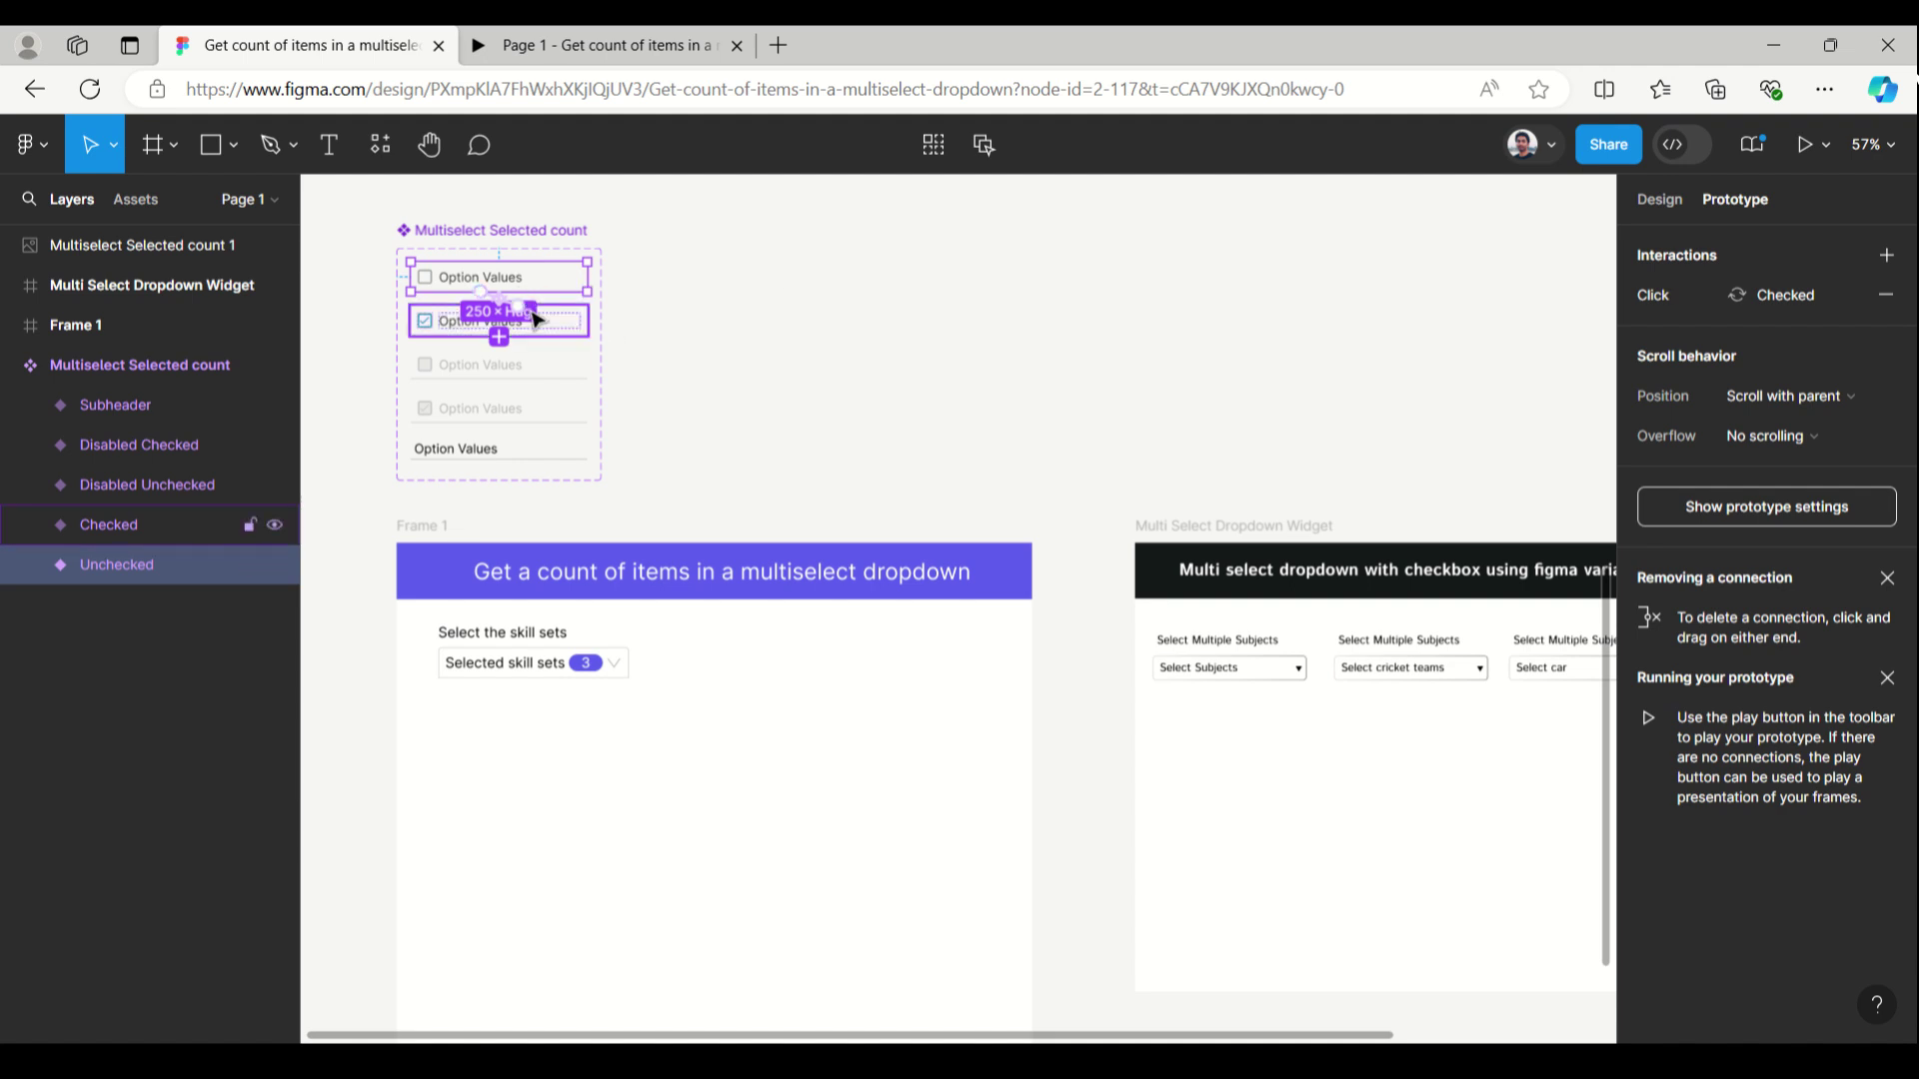
{"action": "left_click", "coordinate": [1637, 295]}
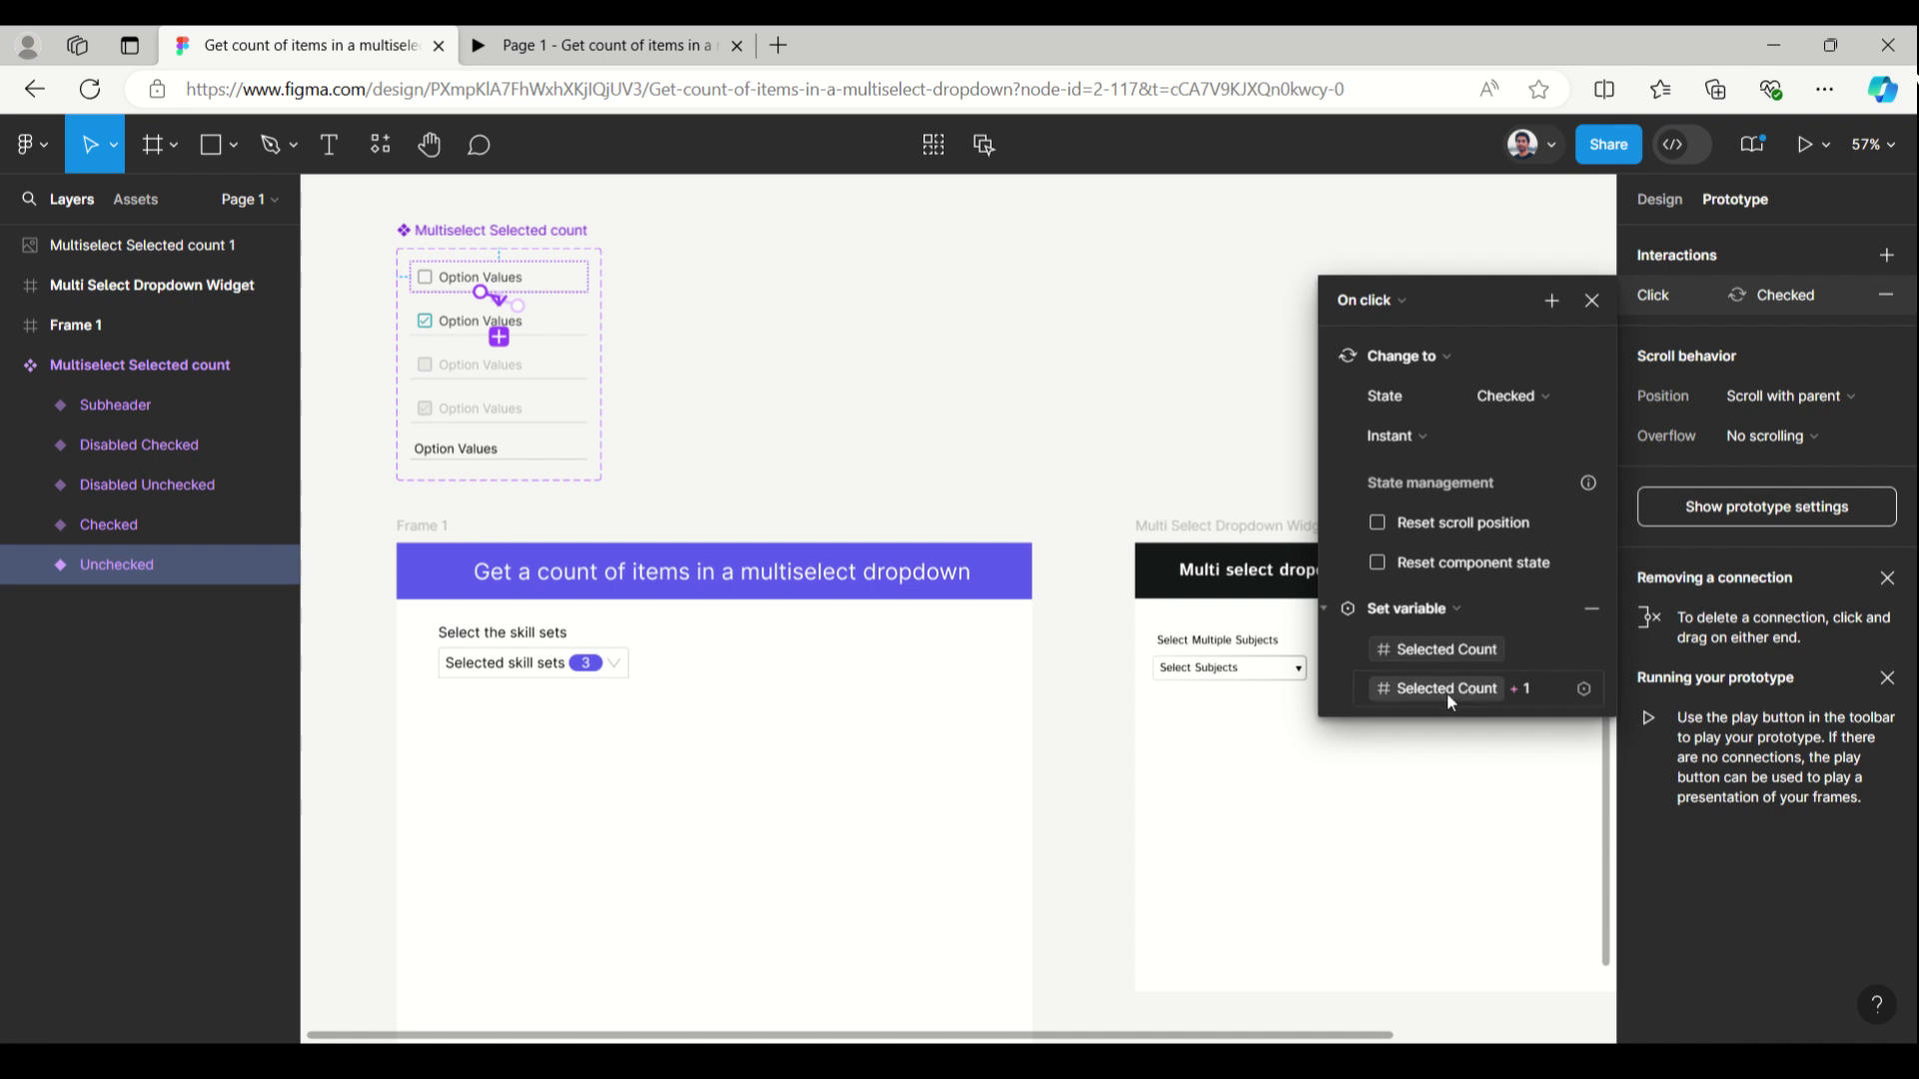
{"action": "left_click", "coordinate": [1592, 301]}
Step: Review the Checked variant's On click interaction subtracting 1, and recheck the Unchecked one
{"action": "left_click", "coordinate": [581, 323]}
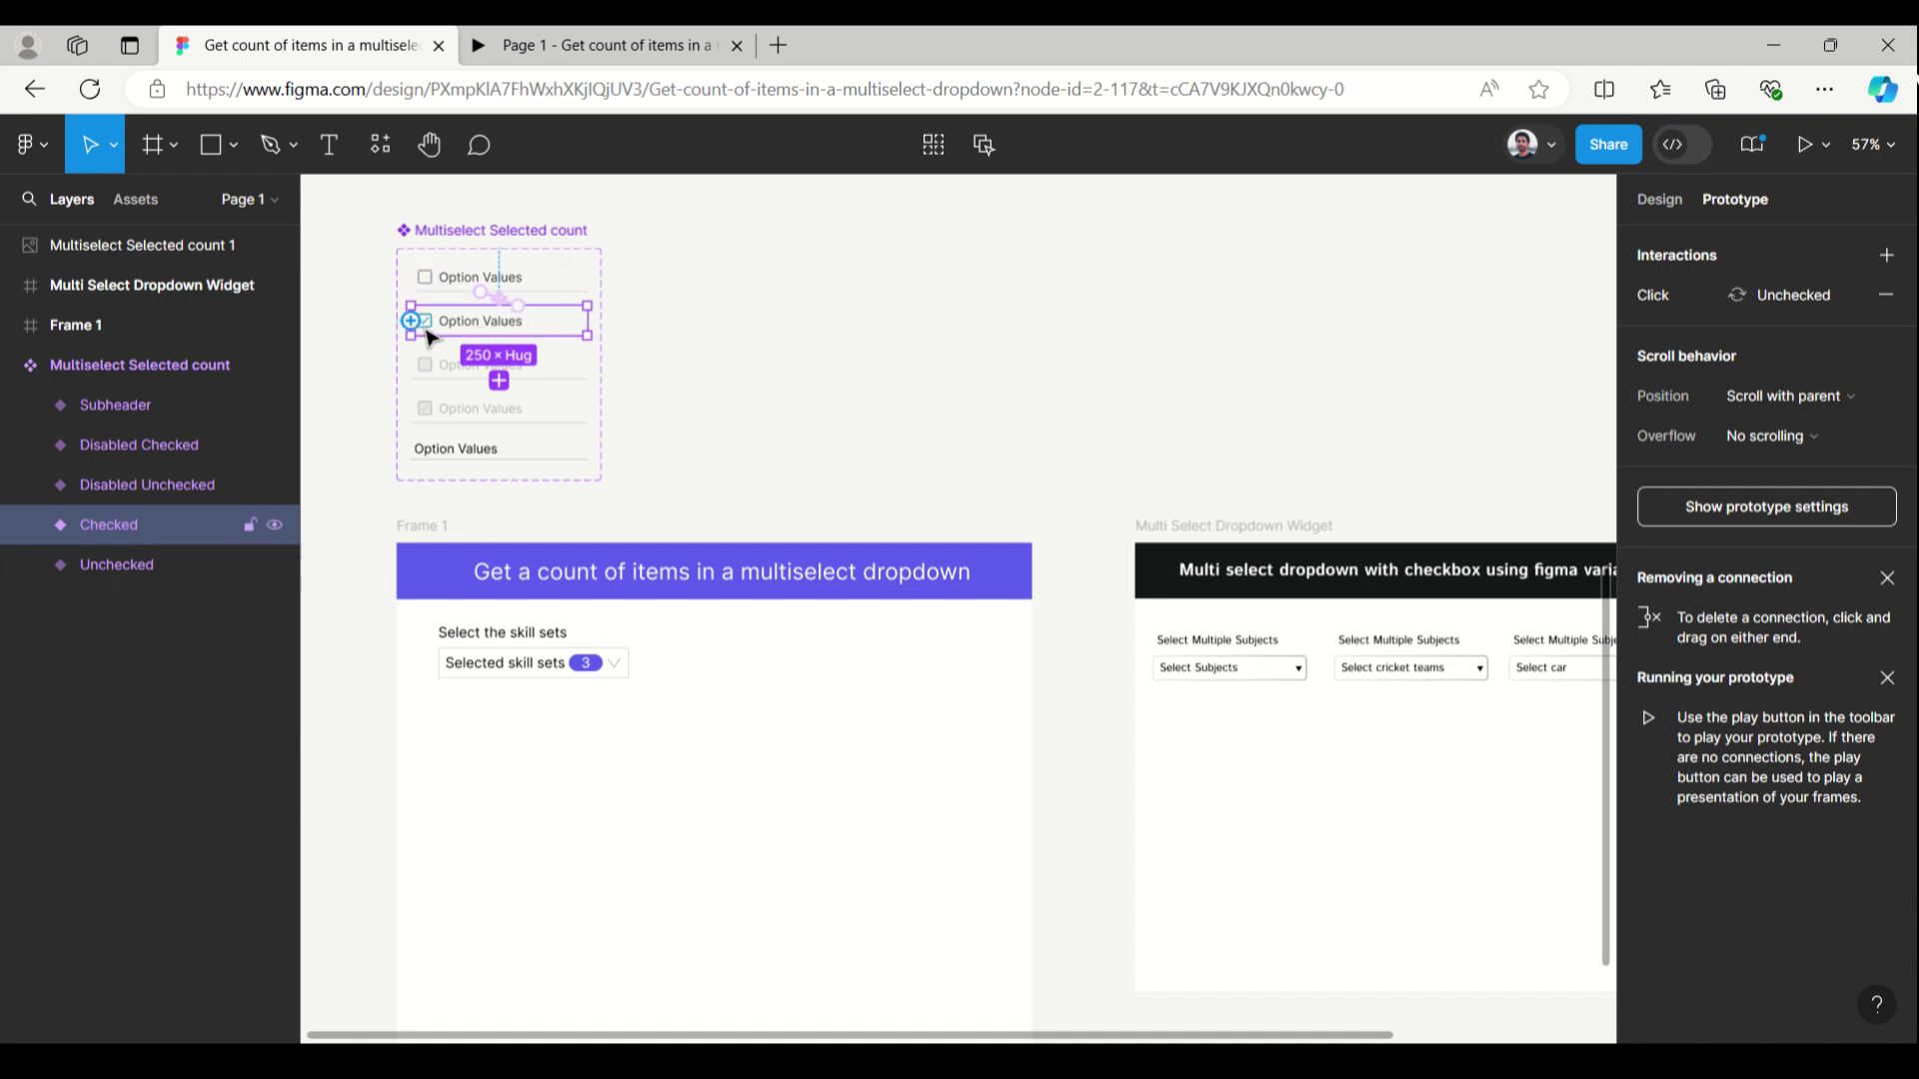
{"action": "left_click", "coordinate": [1659, 294]}
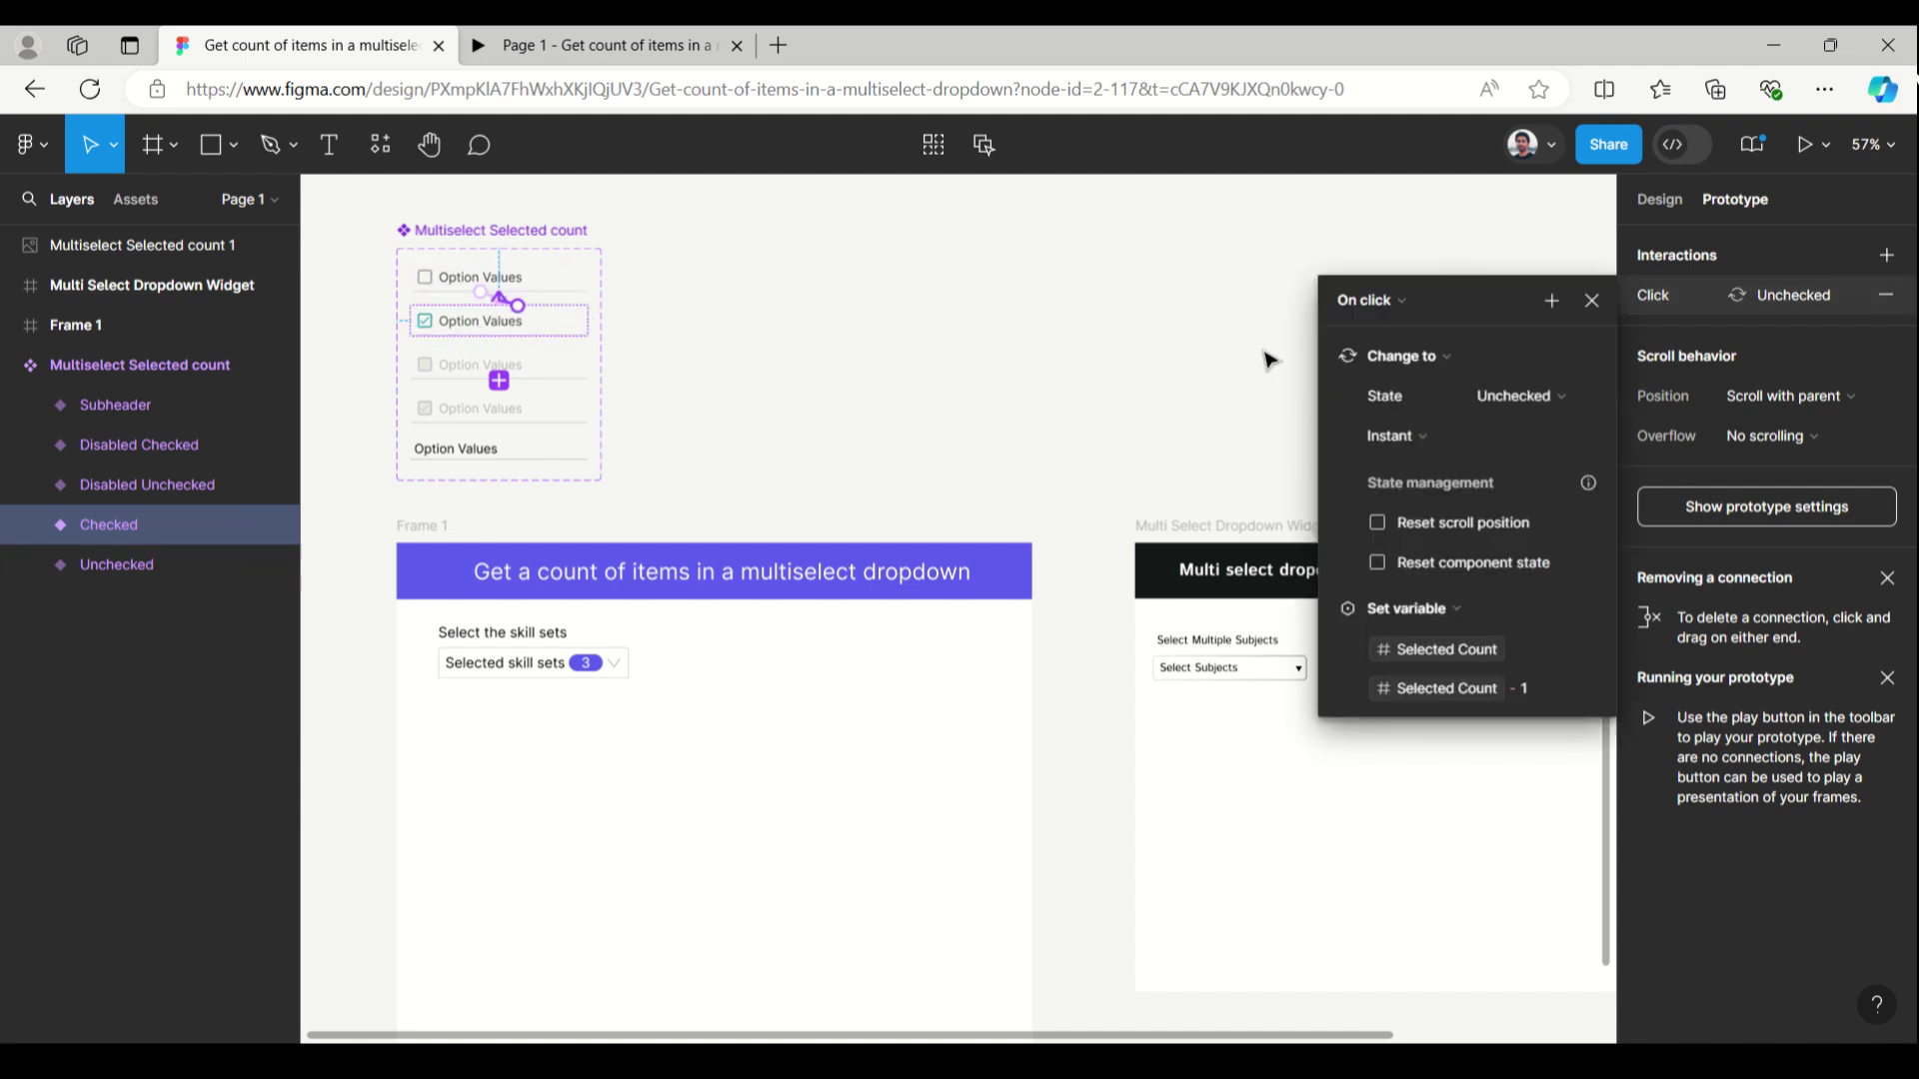
{"action": "left_click", "coordinate": [1592, 300]}
{"action": "left_click", "coordinate": [575, 277]}
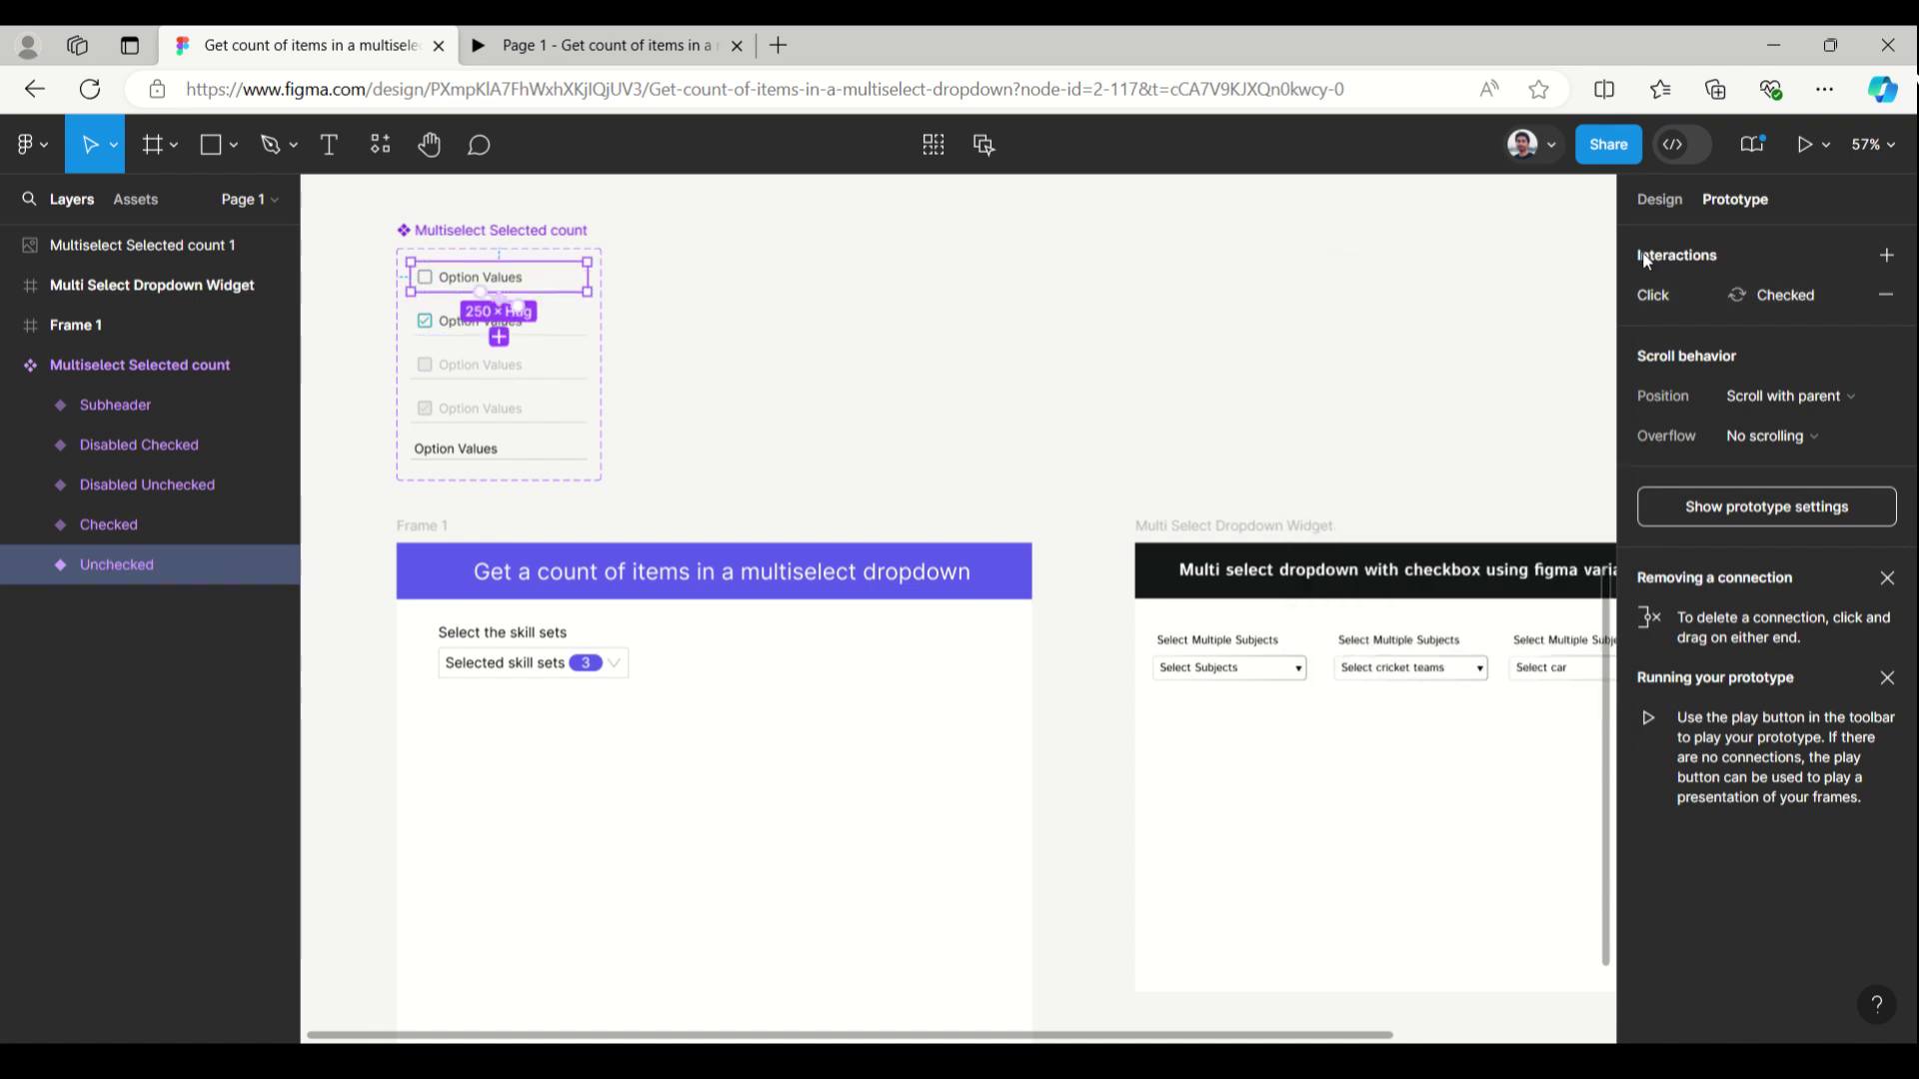
{"action": "left_click", "coordinate": [1666, 294]}
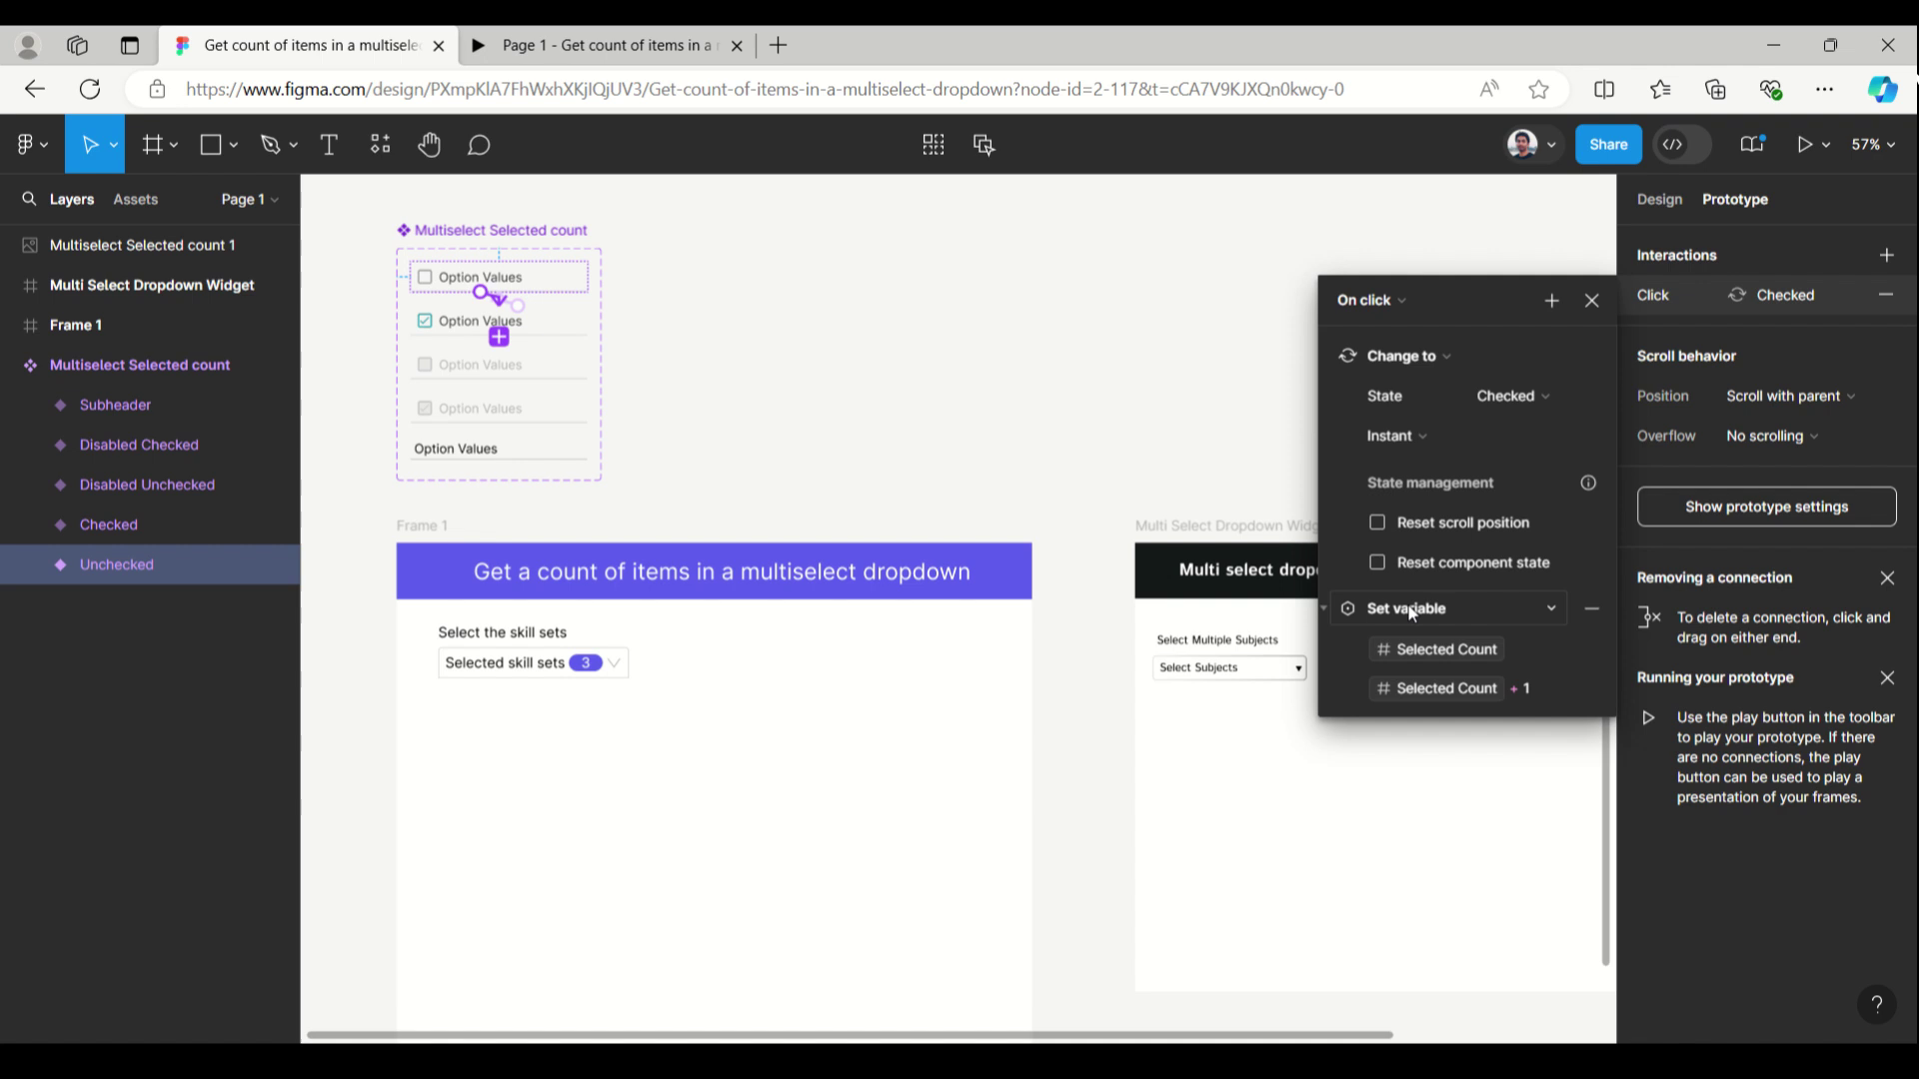
{"action": "left_click", "coordinate": [1592, 300]}
Step: Look over the Disabled Unchecked, Disabled Checked and Subheader variants
{"action": "left_click", "coordinate": [540, 370]}
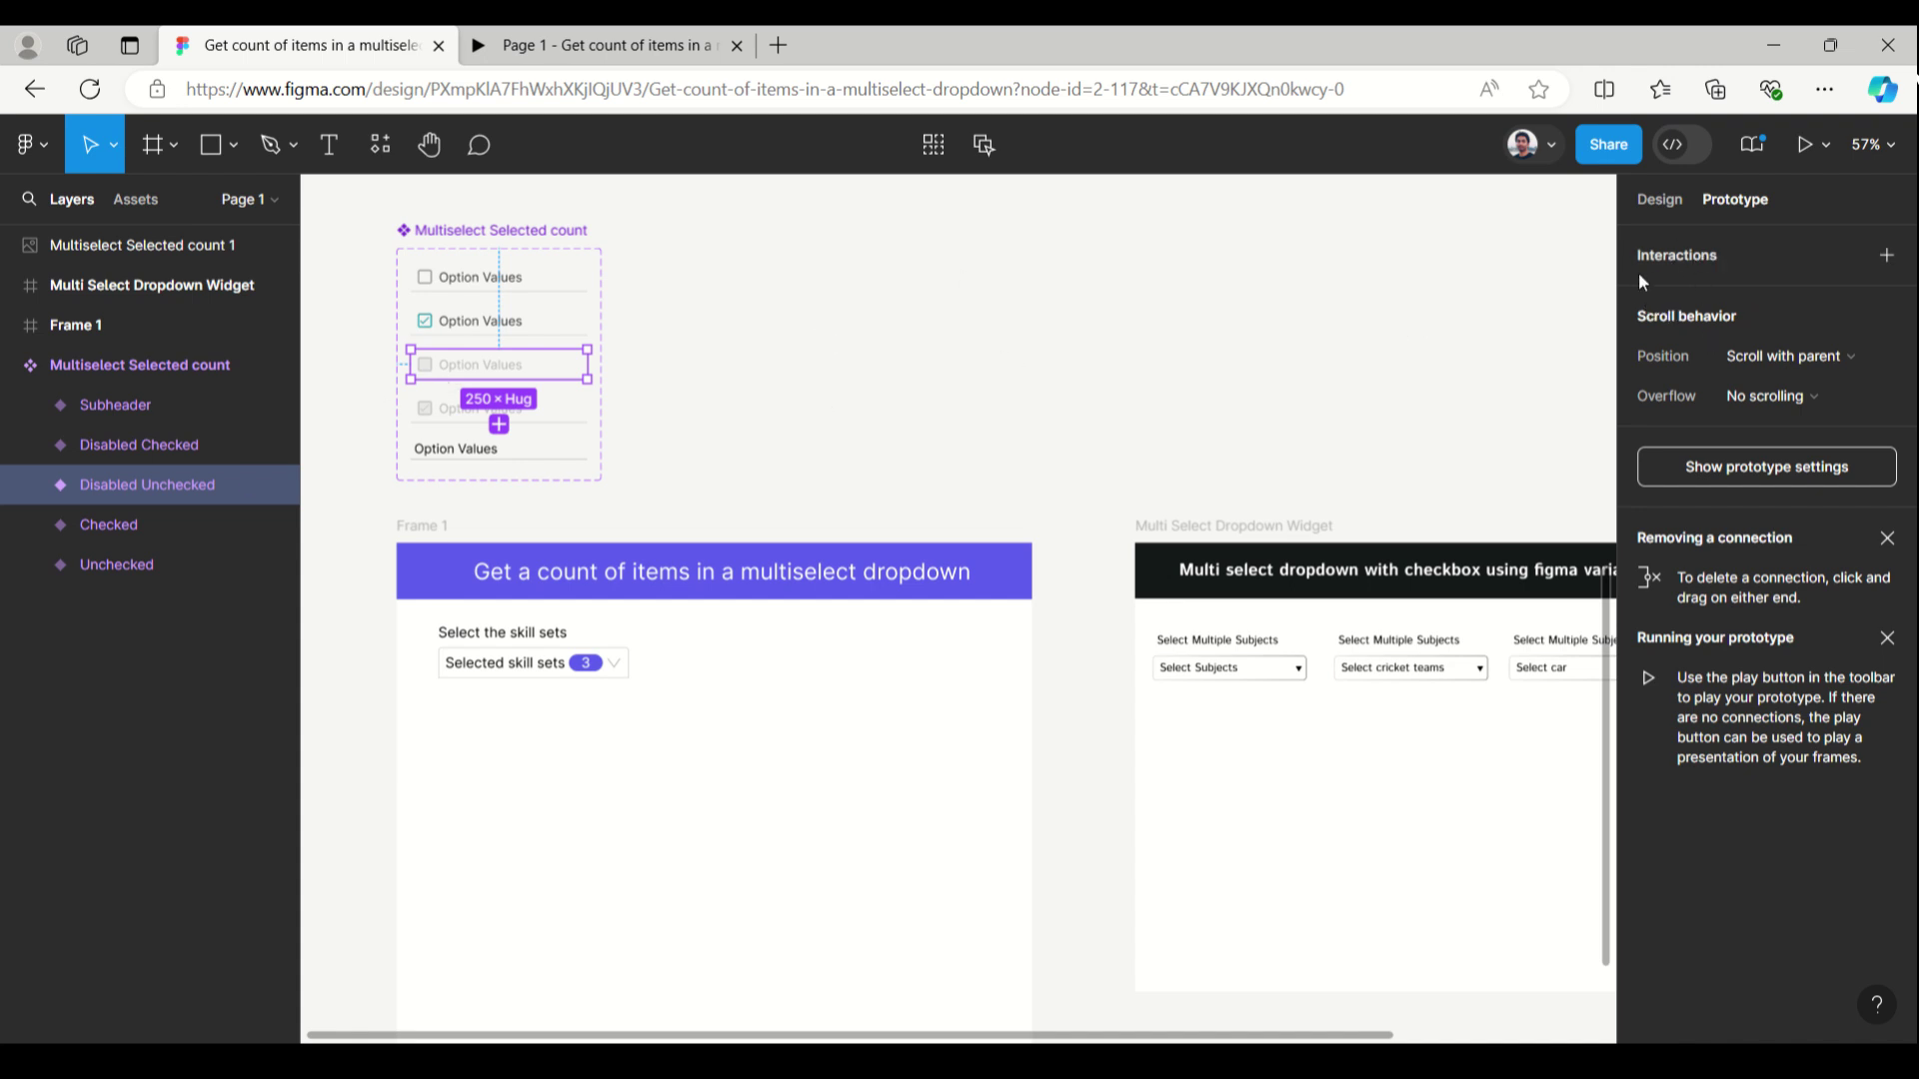
{"action": "left_click", "coordinate": [566, 410]}
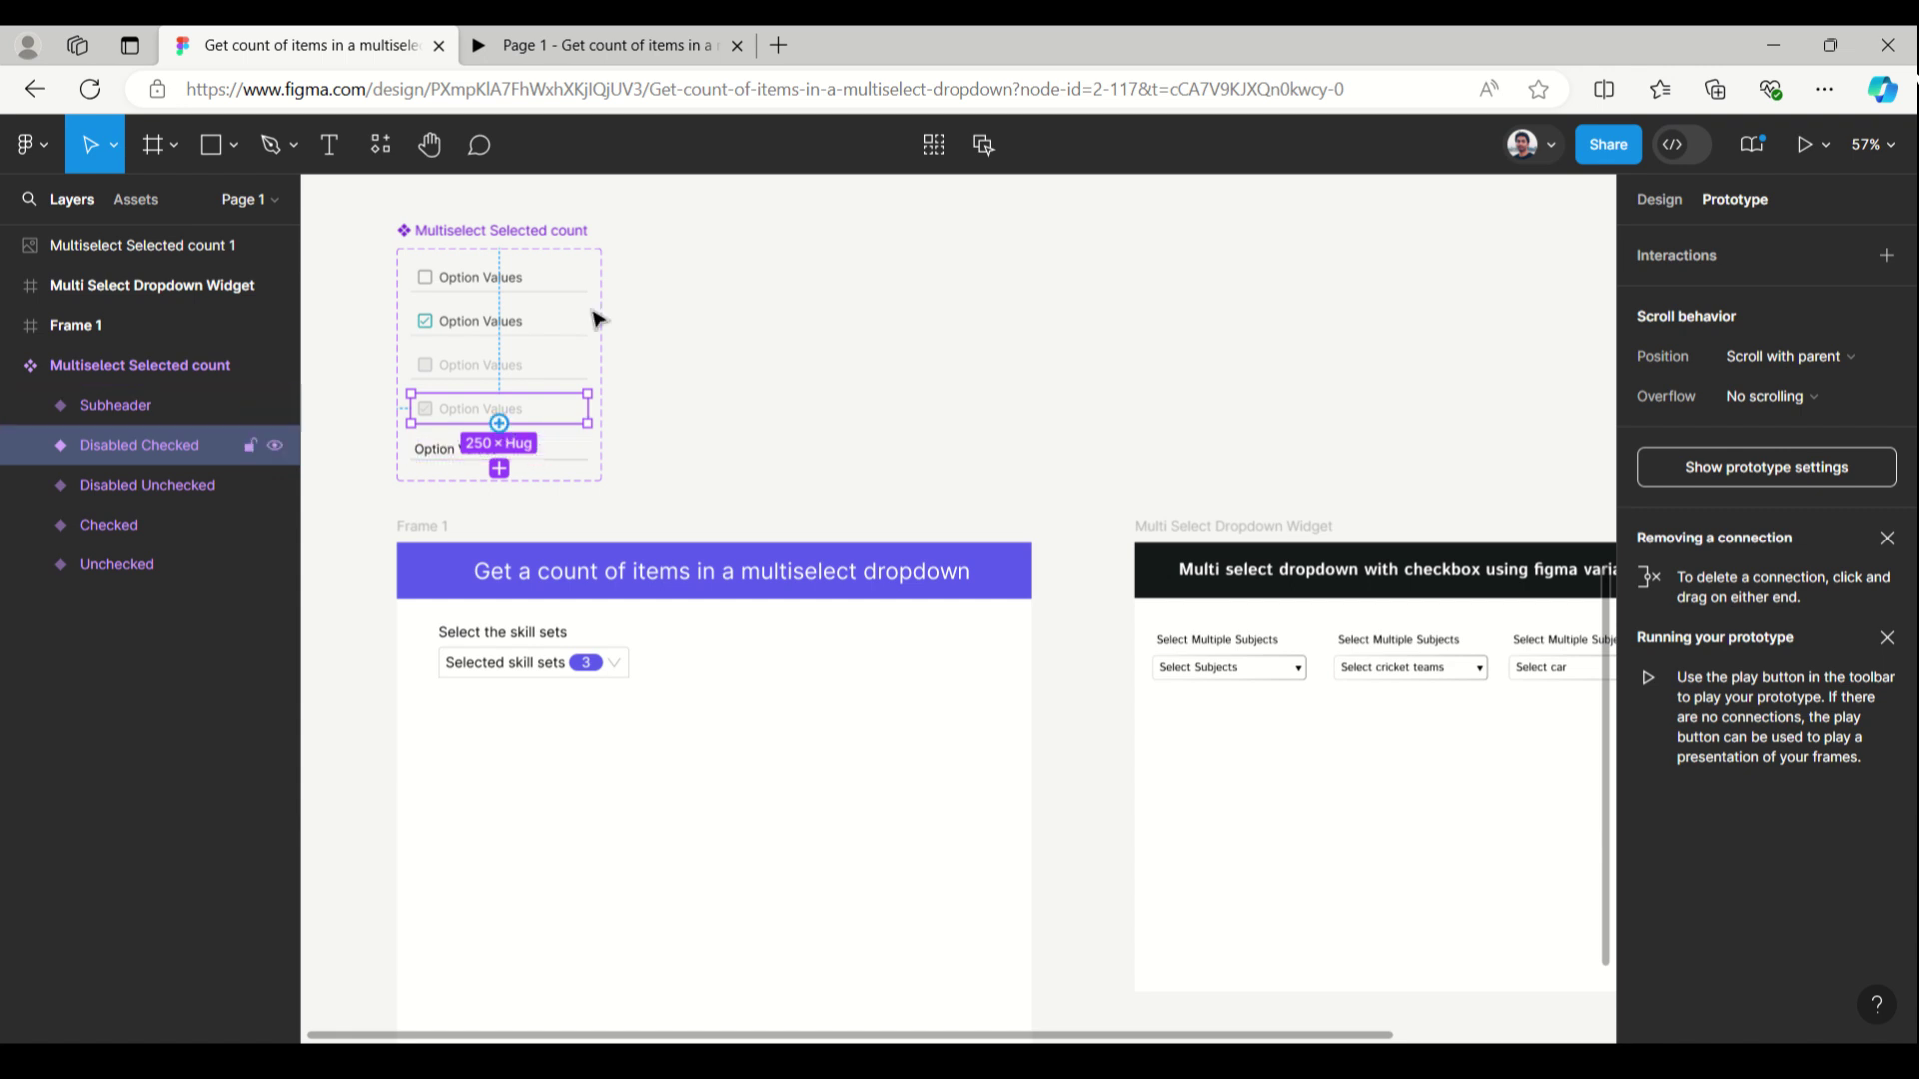
{"action": "left_click", "coordinate": [581, 453]}
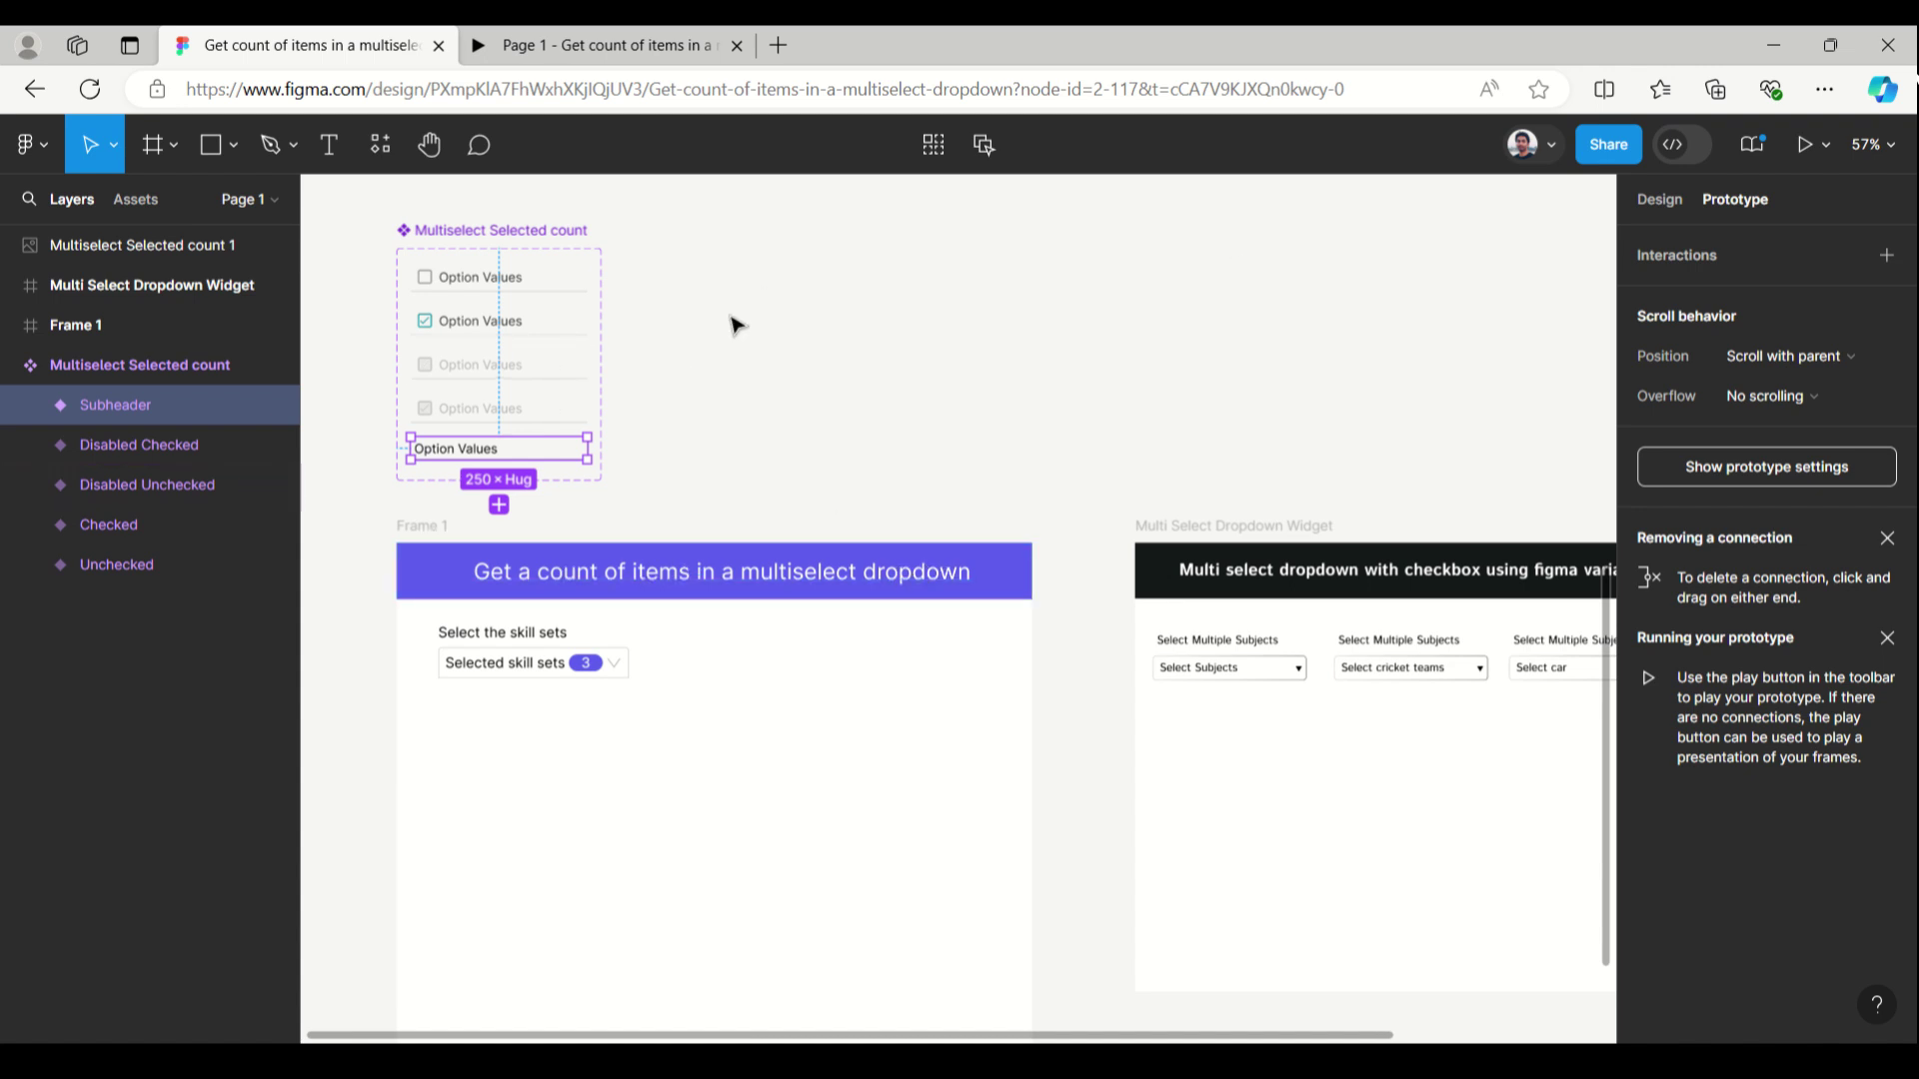
Step: Fit the prototype to the screen and expand the skill-set dropdown
{"action": "left_click", "coordinate": [625, 44]}
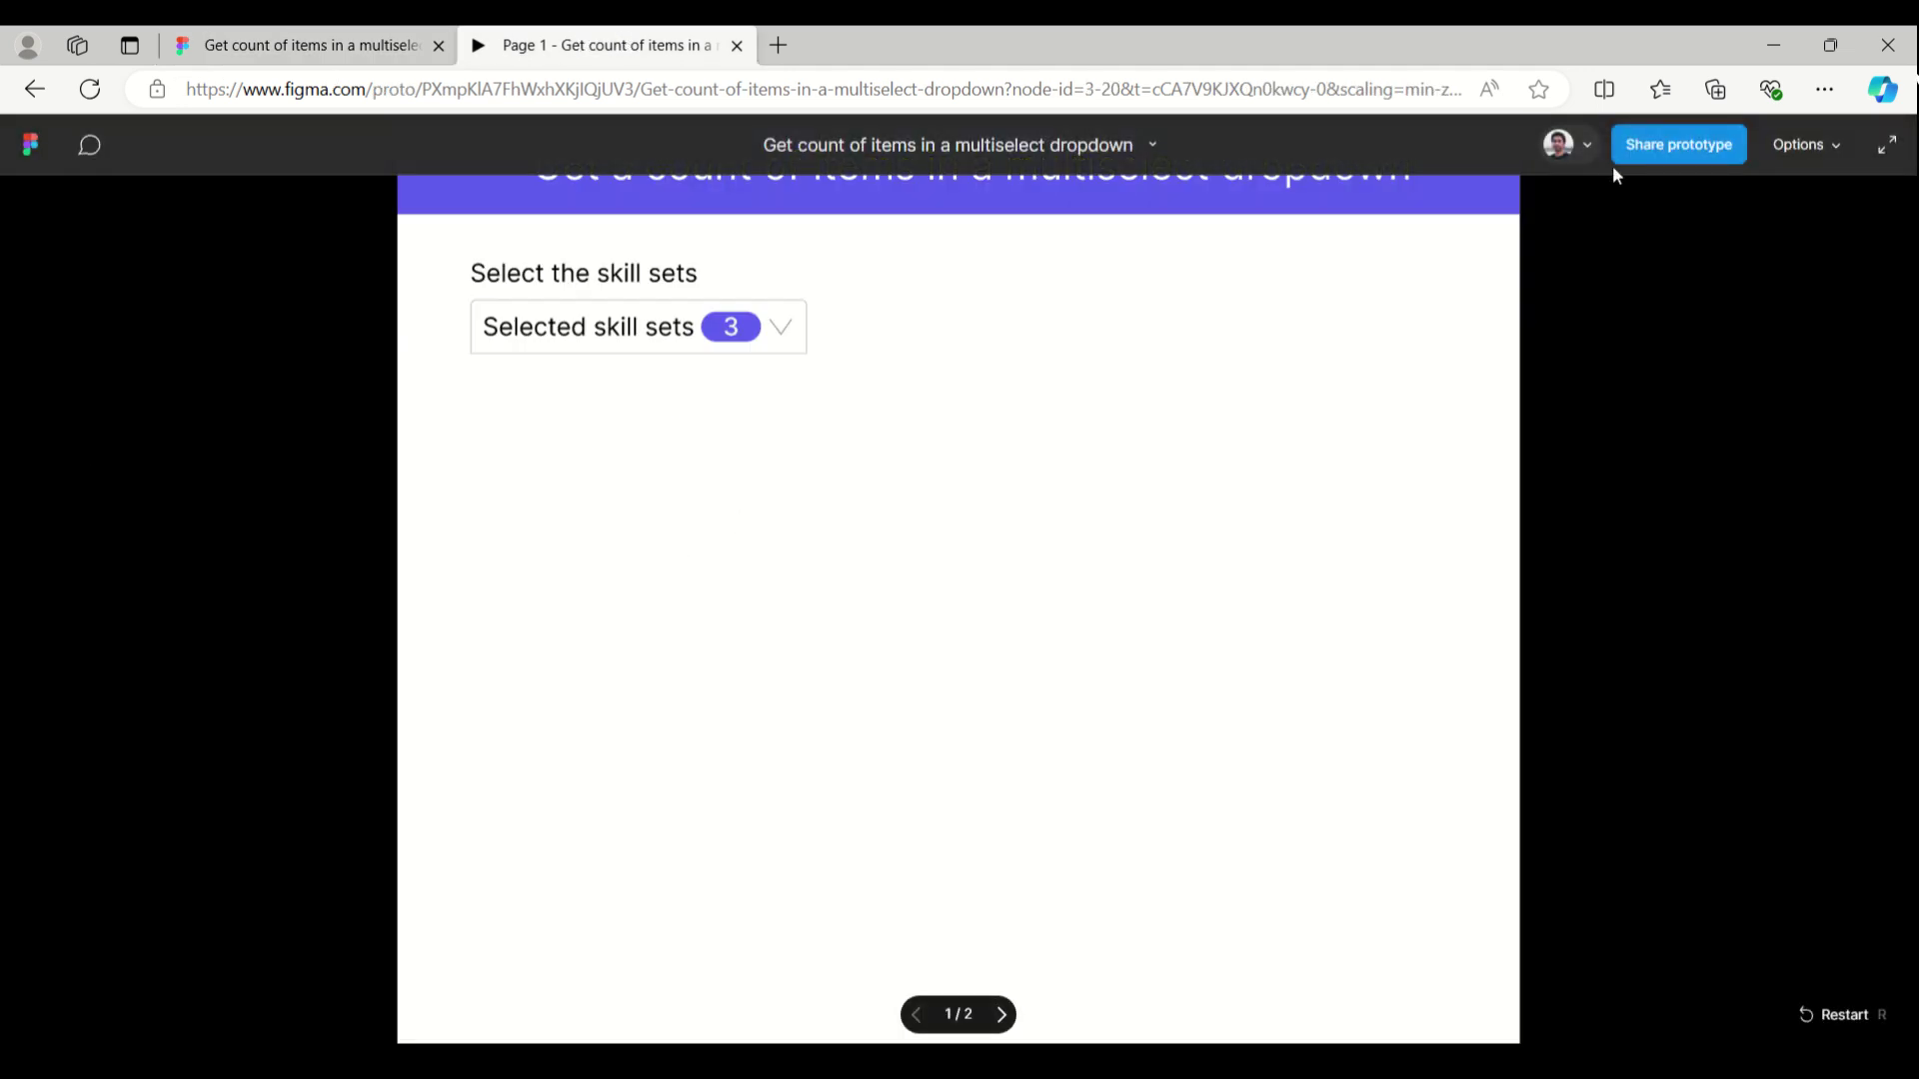
{"action": "left_click", "coordinate": [1838, 145]}
{"action": "left_click", "coordinate": [1750, 287]}
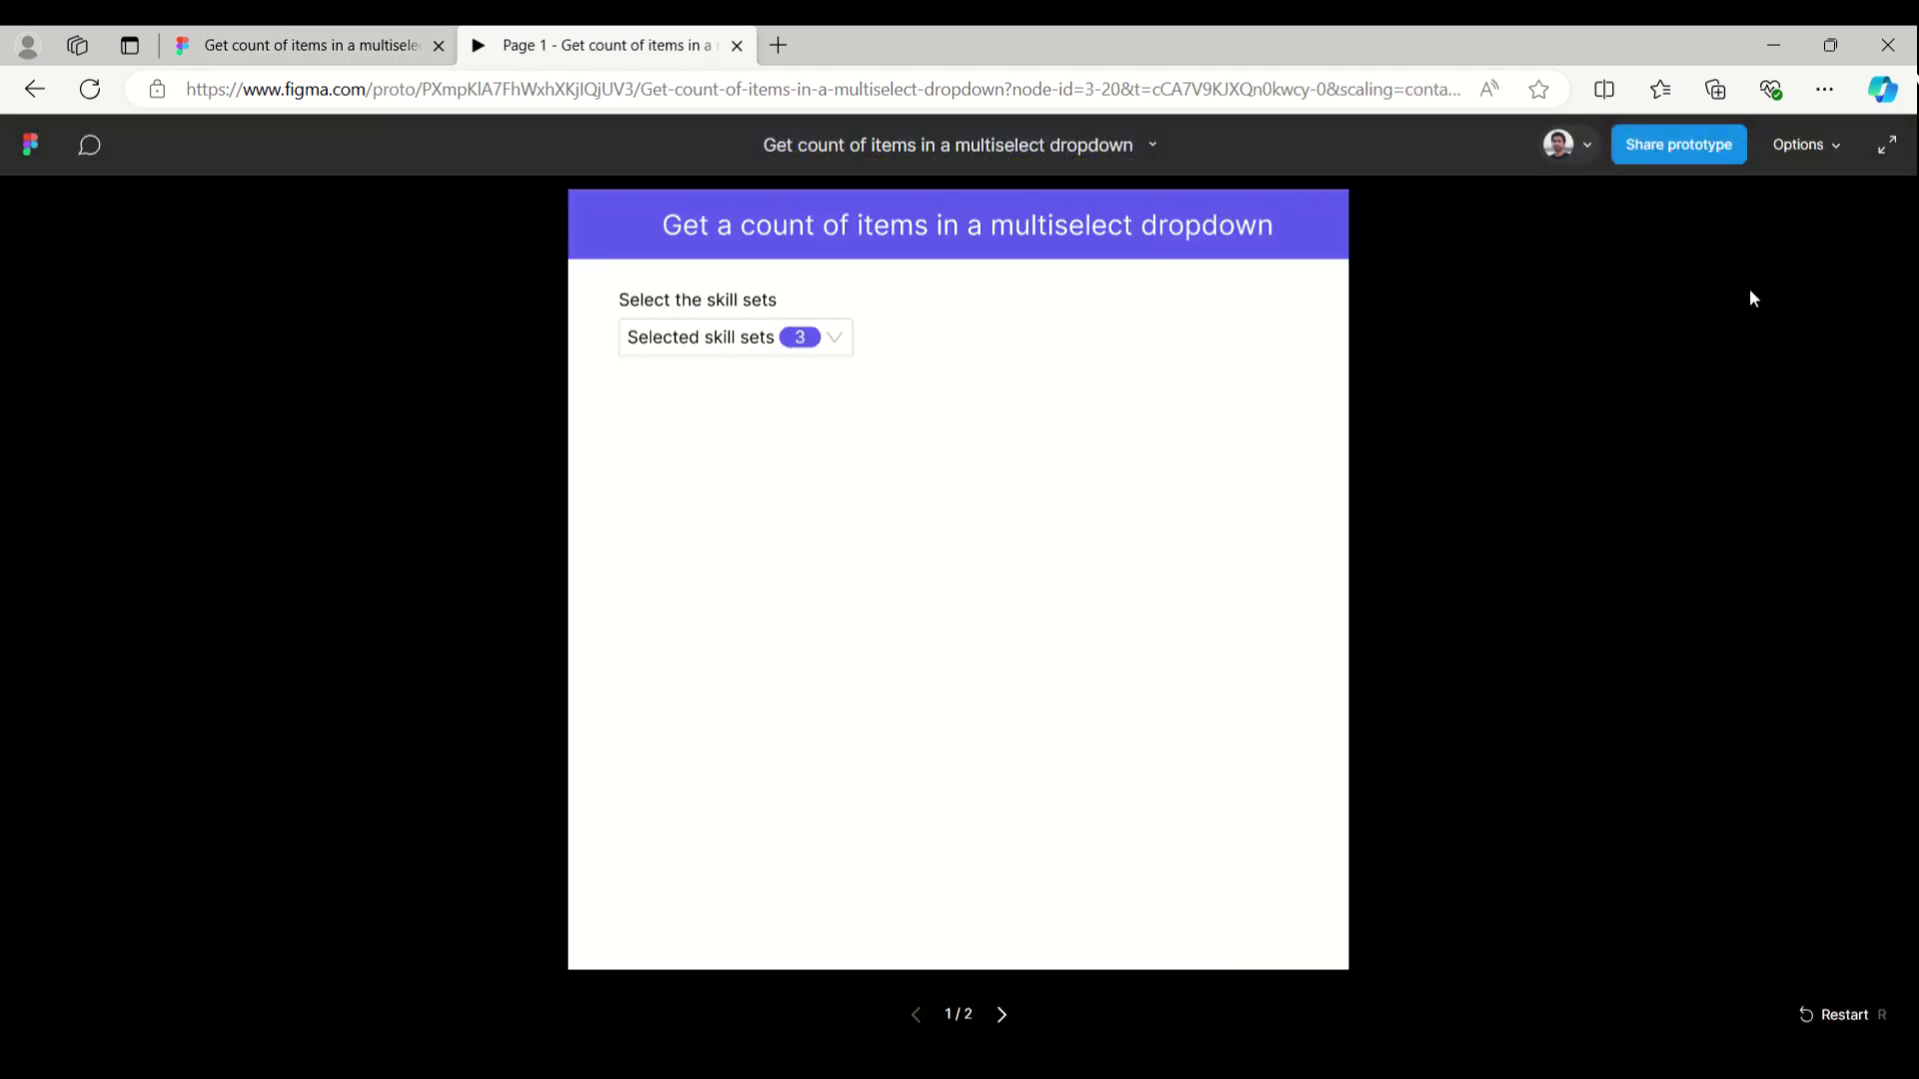
{"action": "left_click", "coordinate": [841, 344]}
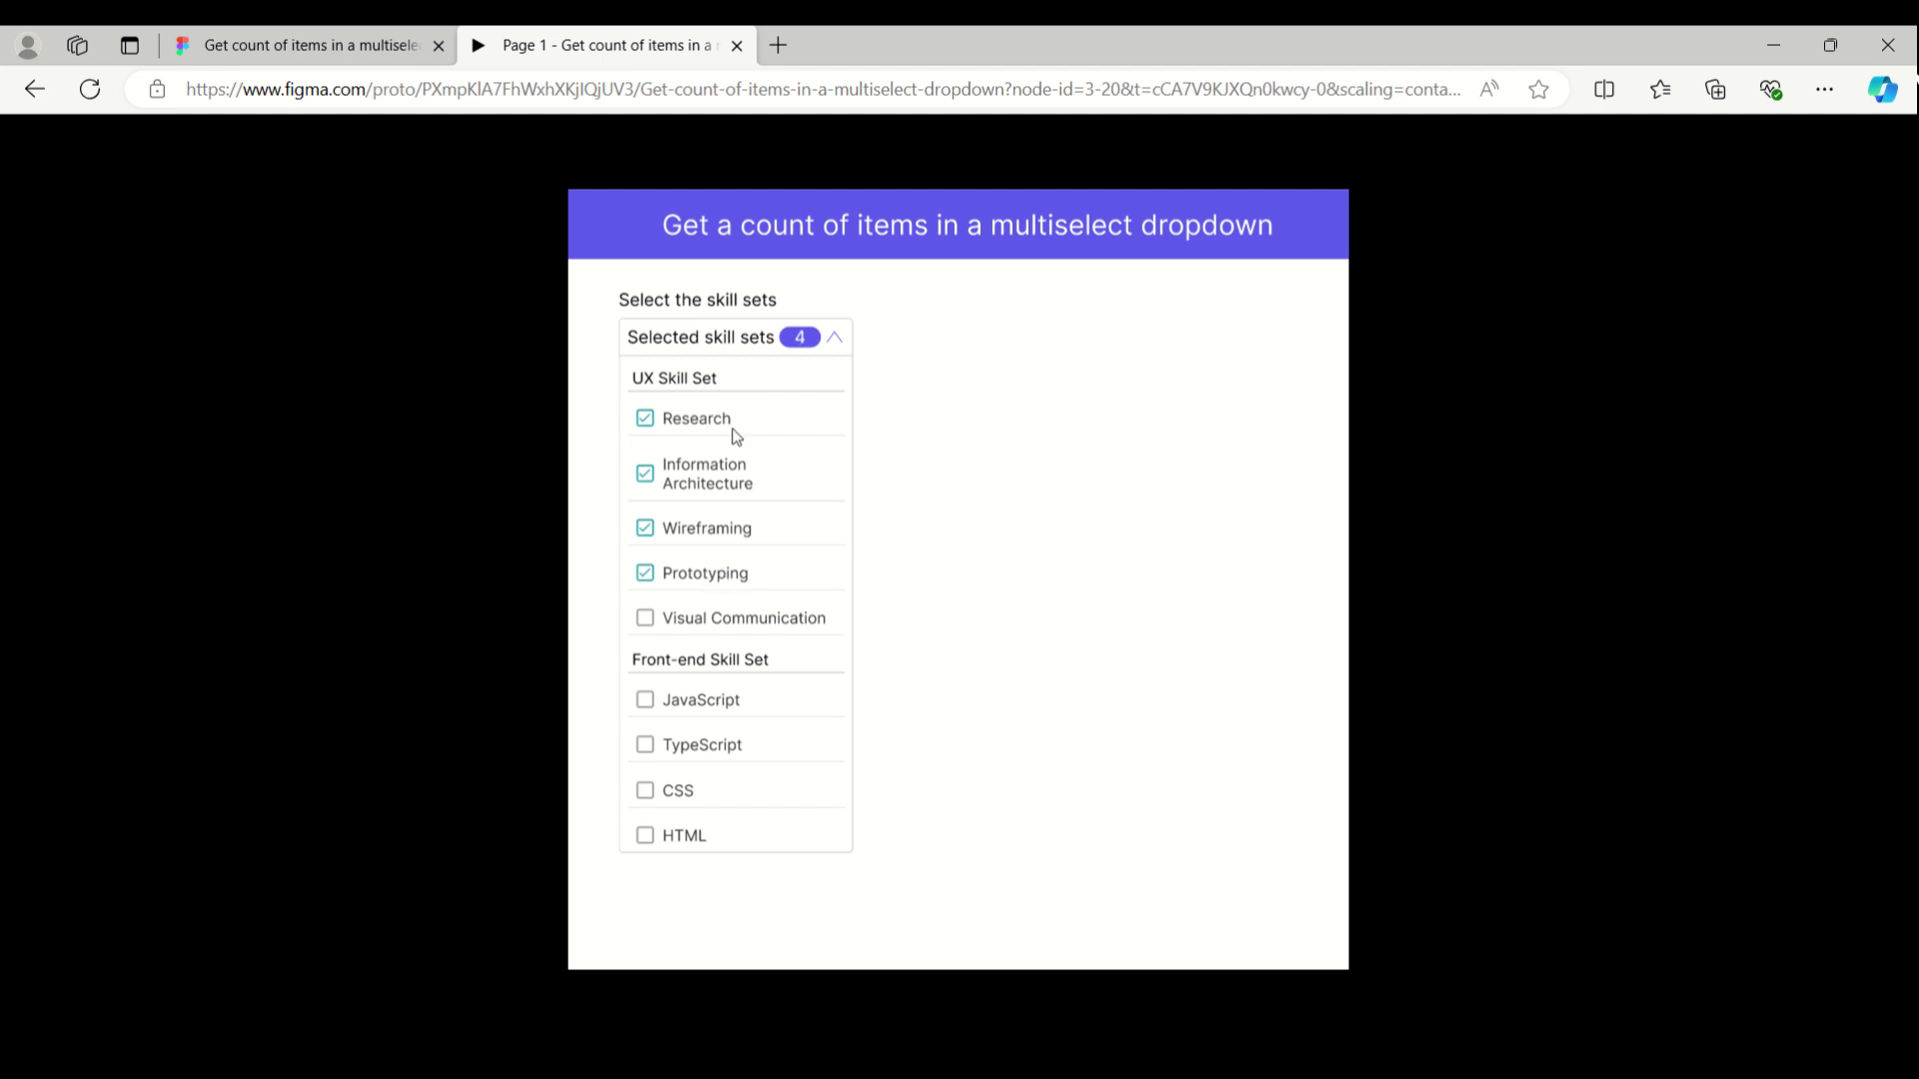
Step: Check Visual Communication, JavaScript, TypeScript and CSS so the badge reaches 8
{"action": "left_click", "coordinate": [720, 624]}
{"action": "left_click", "coordinate": [719, 662]}
{"action": "left_click", "coordinate": [709, 705]}
{"action": "left_click", "coordinate": [699, 750]}
{"action": "left_click", "coordinate": [680, 793]}
Step: Uncheck every option from CSS back to Research until the badge reads 0
{"action": "left_click", "coordinate": [677, 794]}
{"action": "left_click", "coordinate": [681, 748]}
{"action": "left_click", "coordinate": [686, 698]}
{"action": "left_click", "coordinate": [697, 620]}
{"action": "left_click", "coordinate": [697, 572]}
{"action": "left_click", "coordinate": [696, 518]}
{"action": "left_click", "coordinate": [699, 476]}
{"action": "left_click", "coordinate": [698, 419]}
{"action": "left_click", "coordinate": [393, 48]}
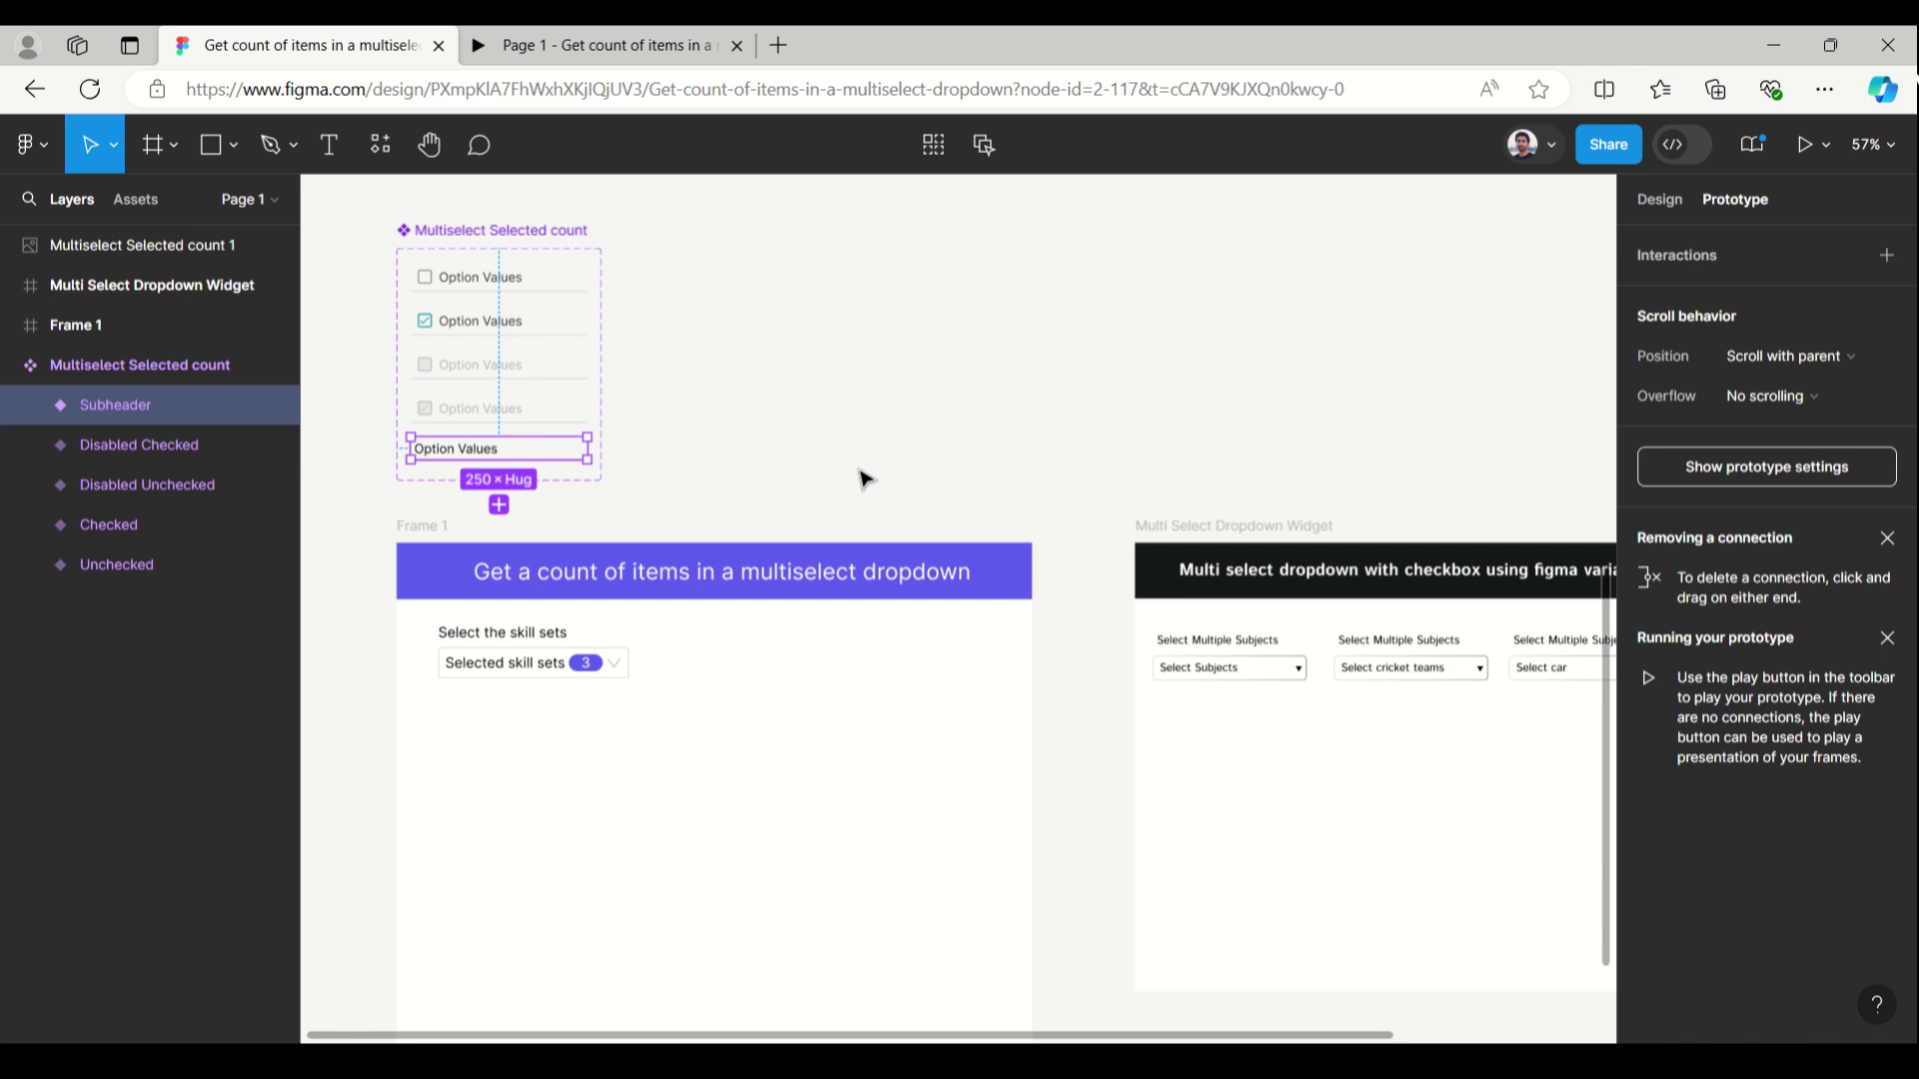
{"action": "scroll", "coordinate": [670, 596], "scroll_direction": "down", "scroll_amount": 1}
{"action": "scroll", "coordinate": [670, 597], "scroll_direction": "down", "scroll_amount": 1}
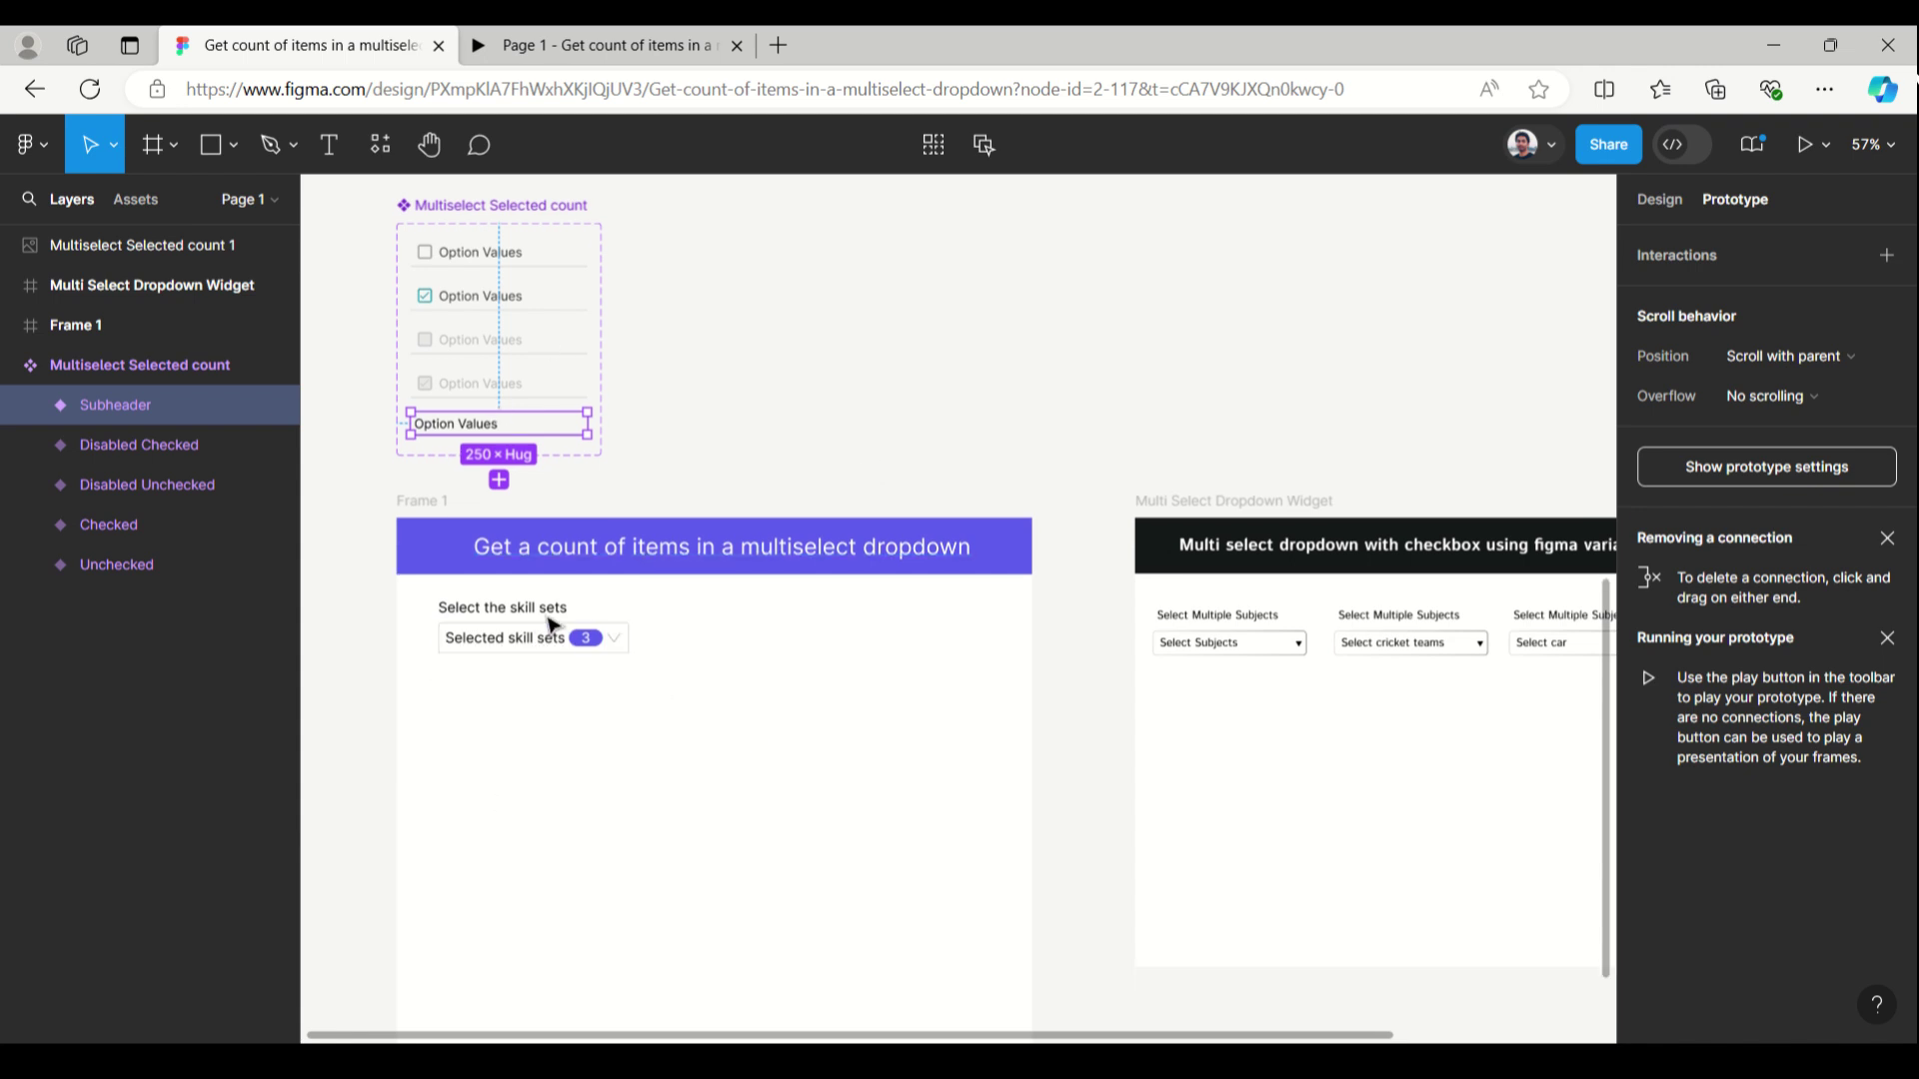
{"action": "left_click", "coordinate": [503, 640]}
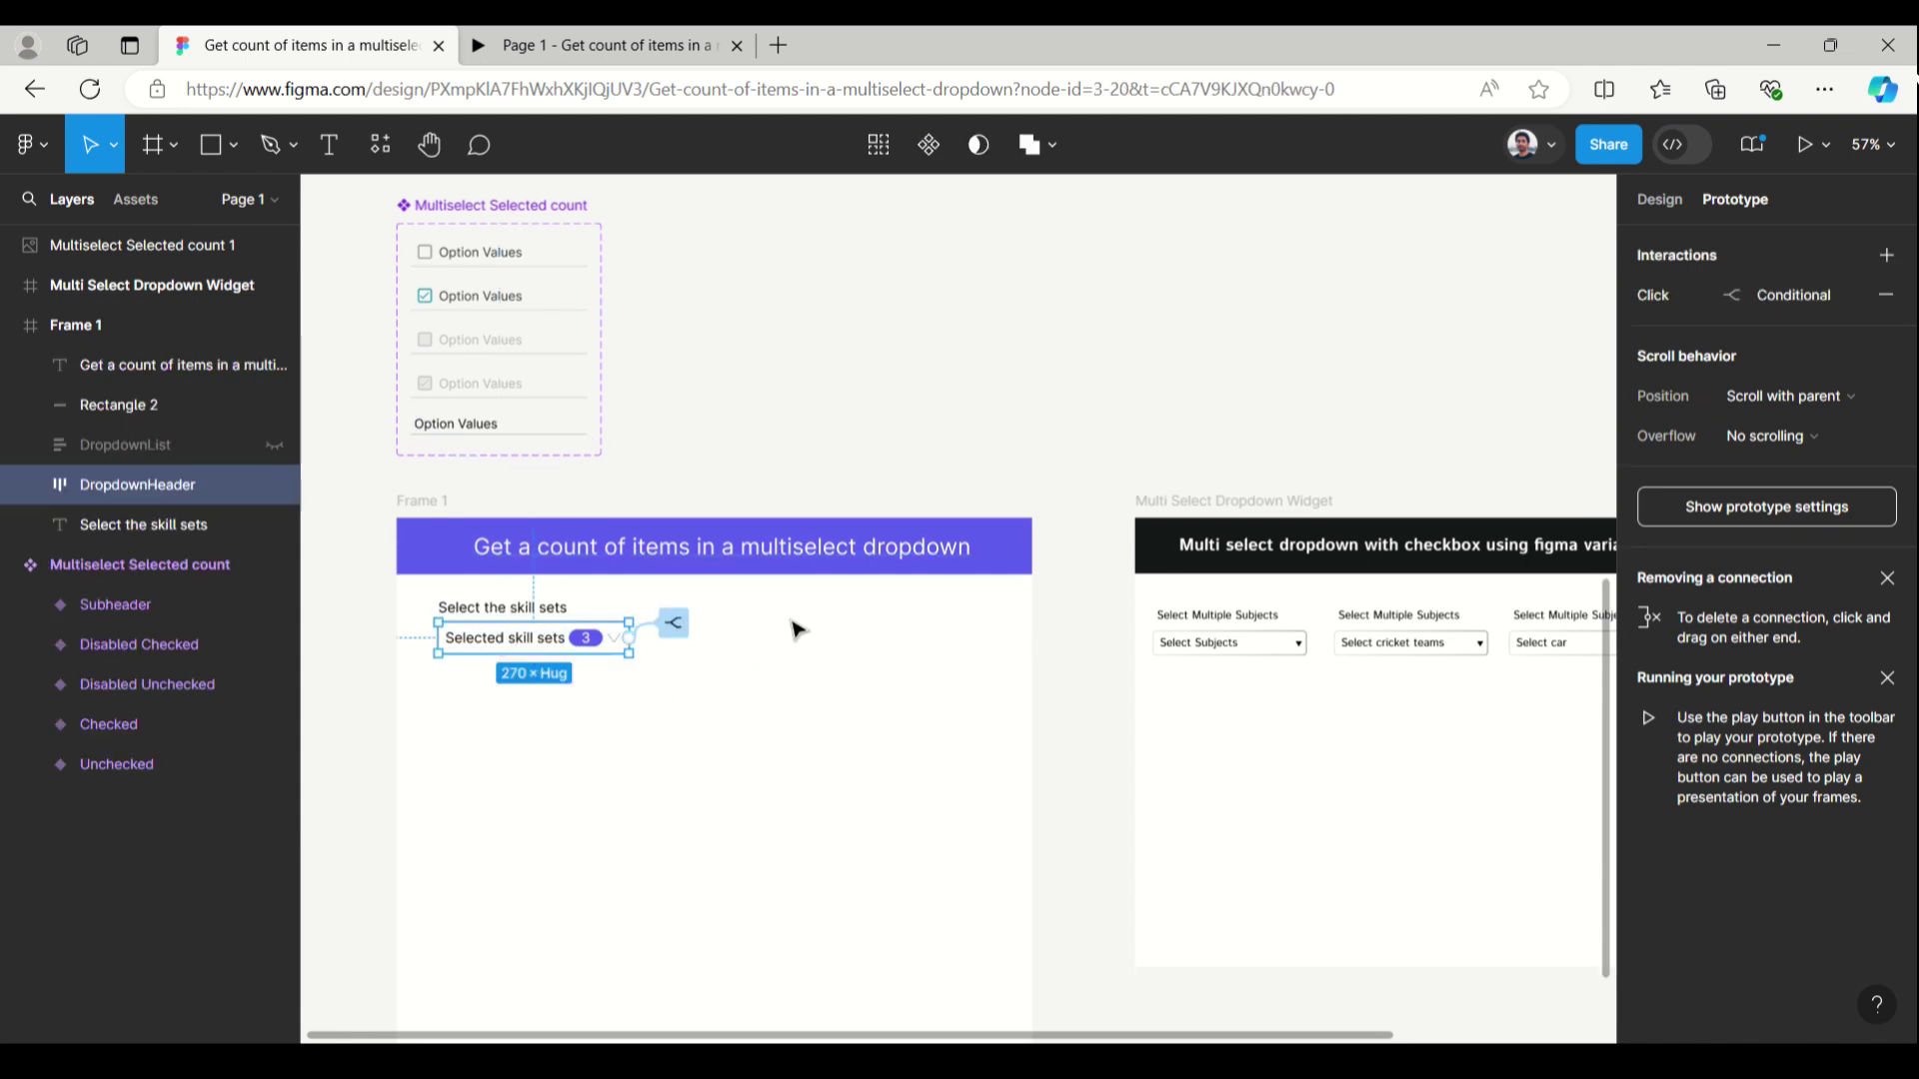
{"action": "left_click", "coordinate": [31, 484]}
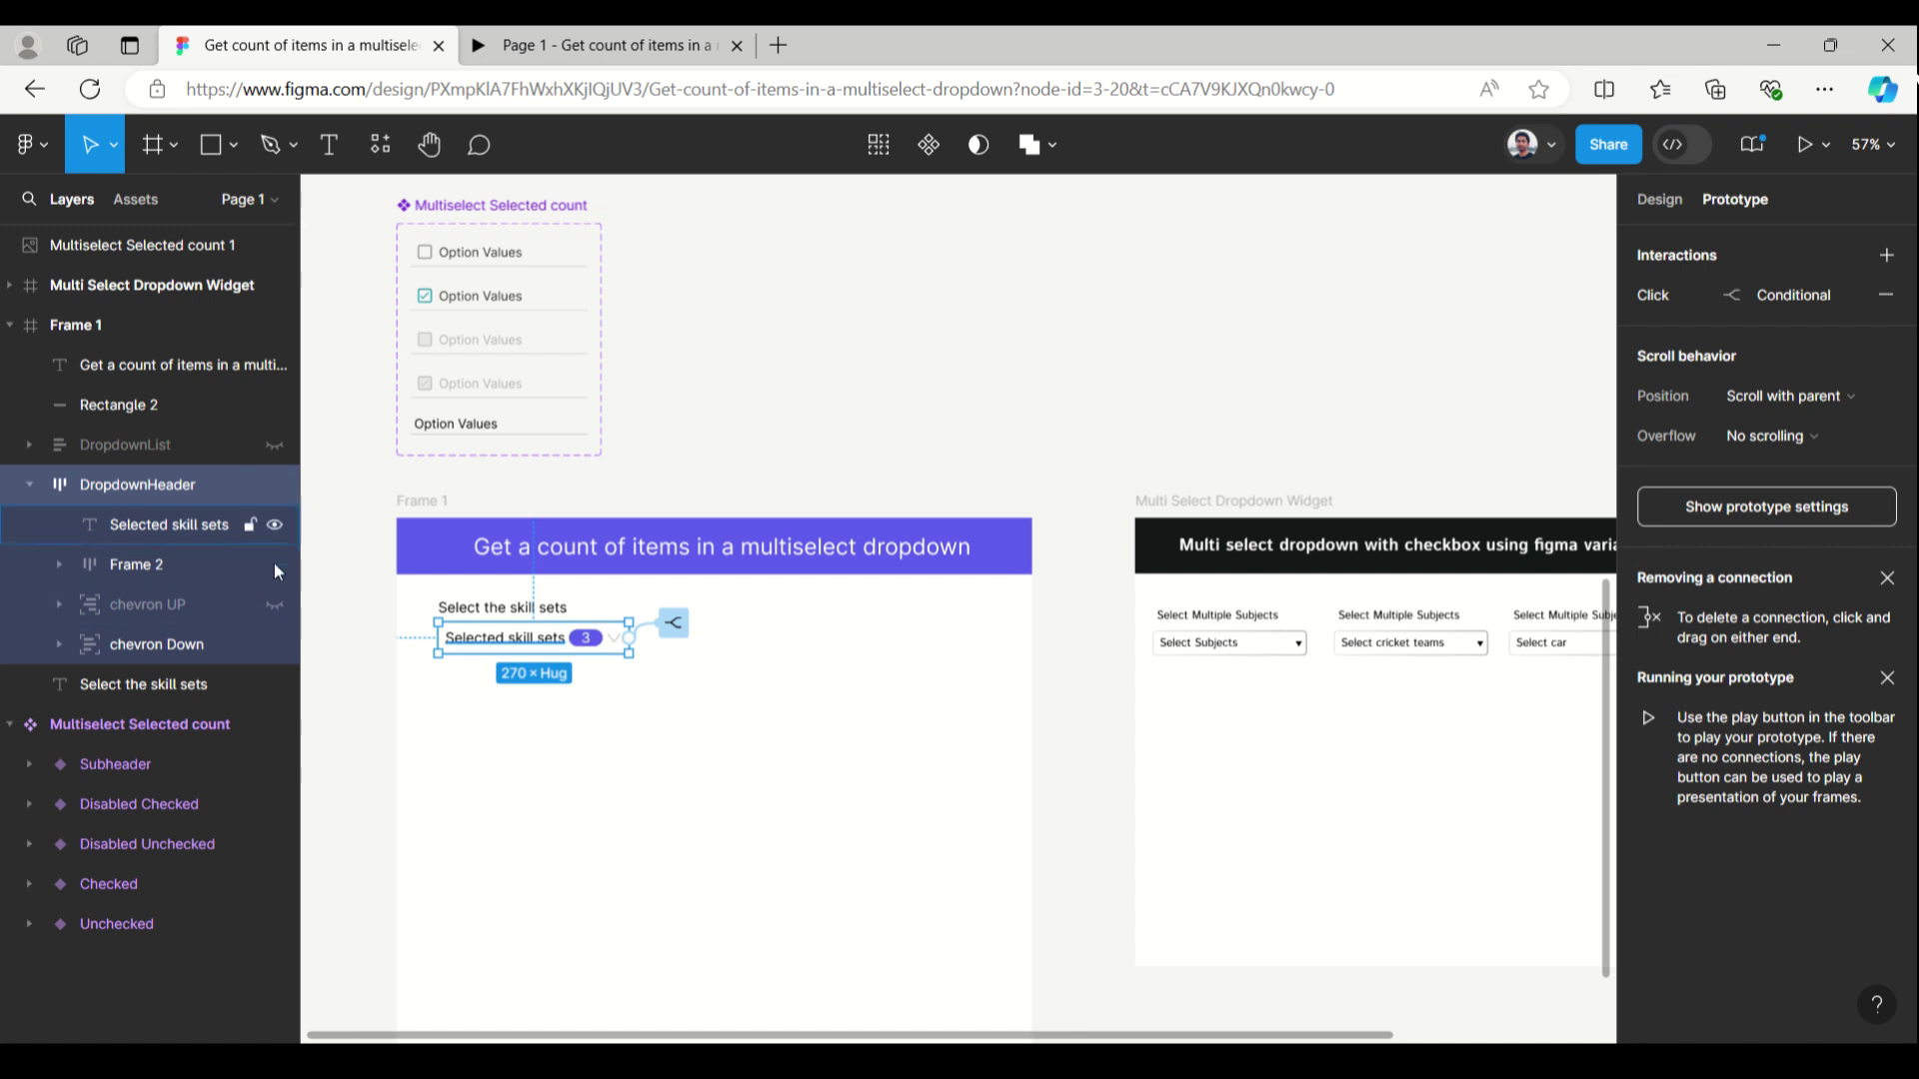
{"action": "left_click", "coordinate": [30, 484]}
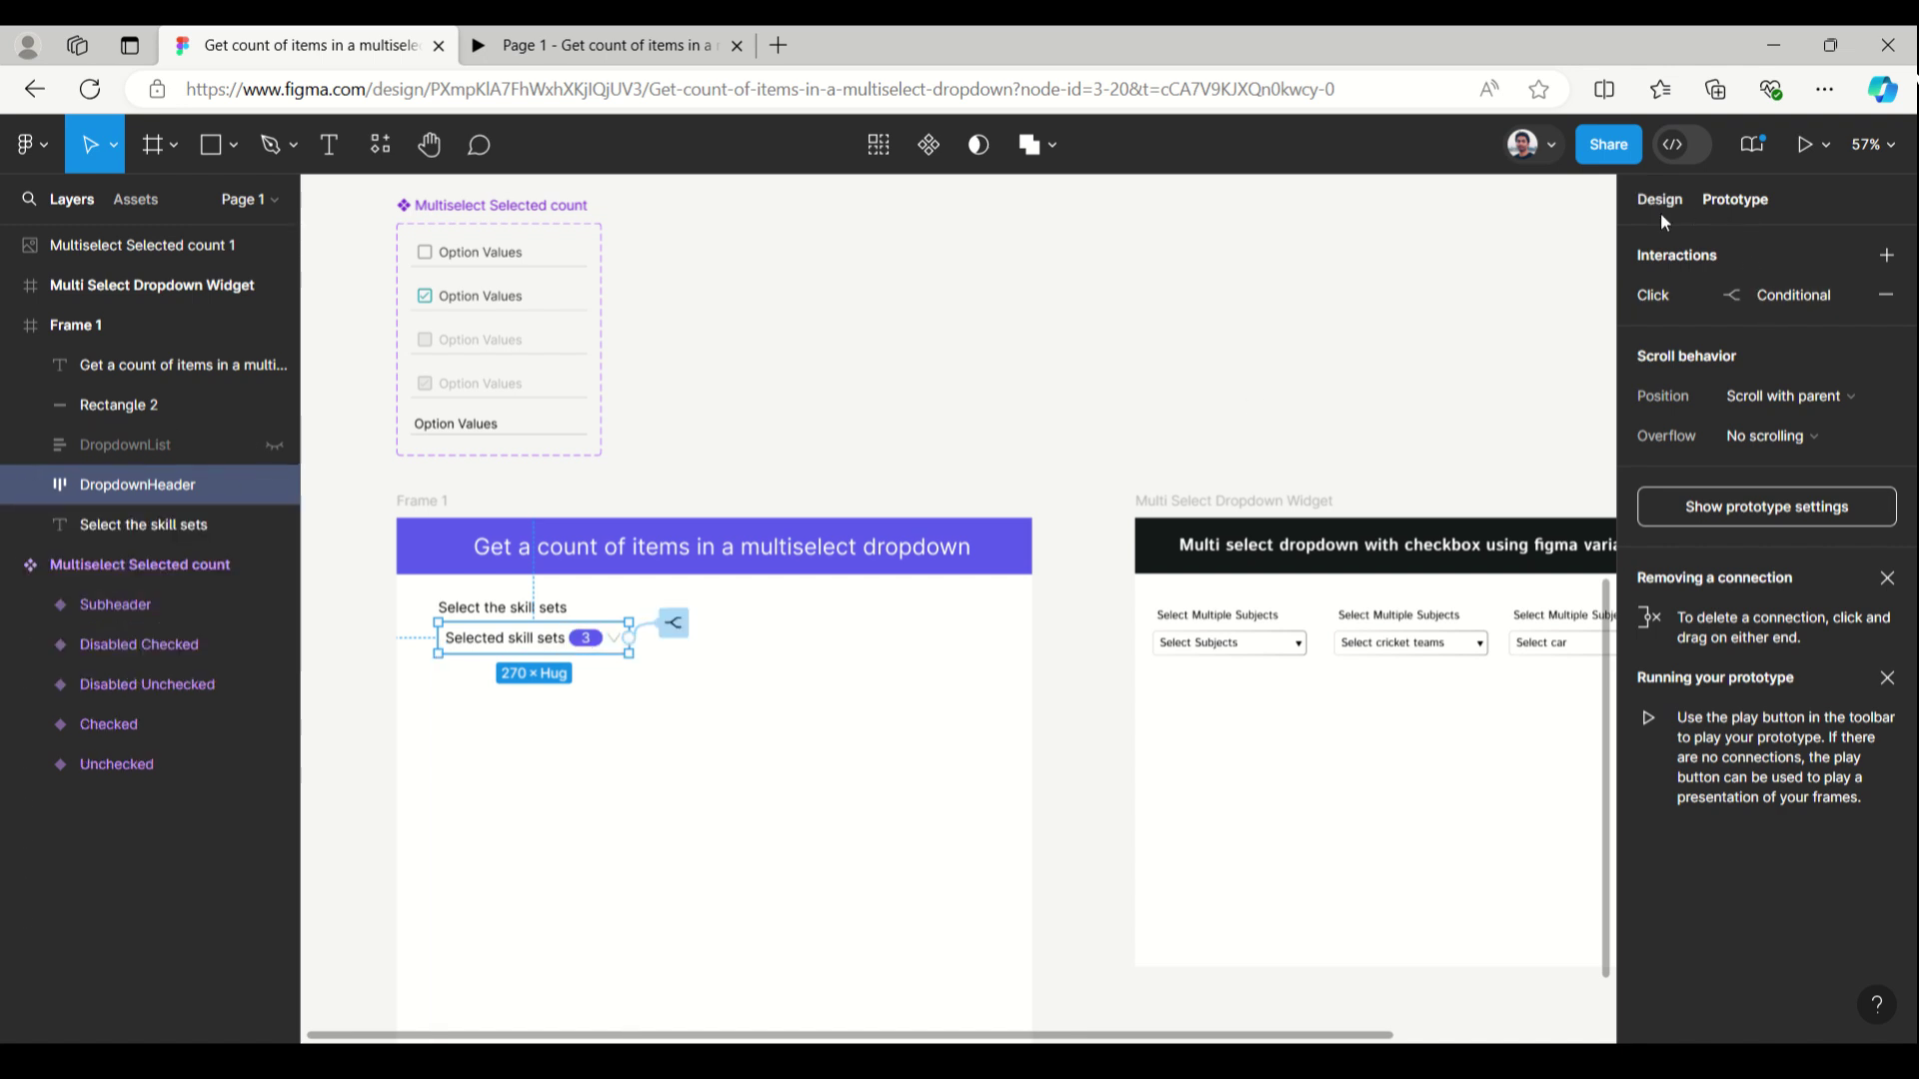
{"action": "left_click", "coordinate": [1633, 300]}
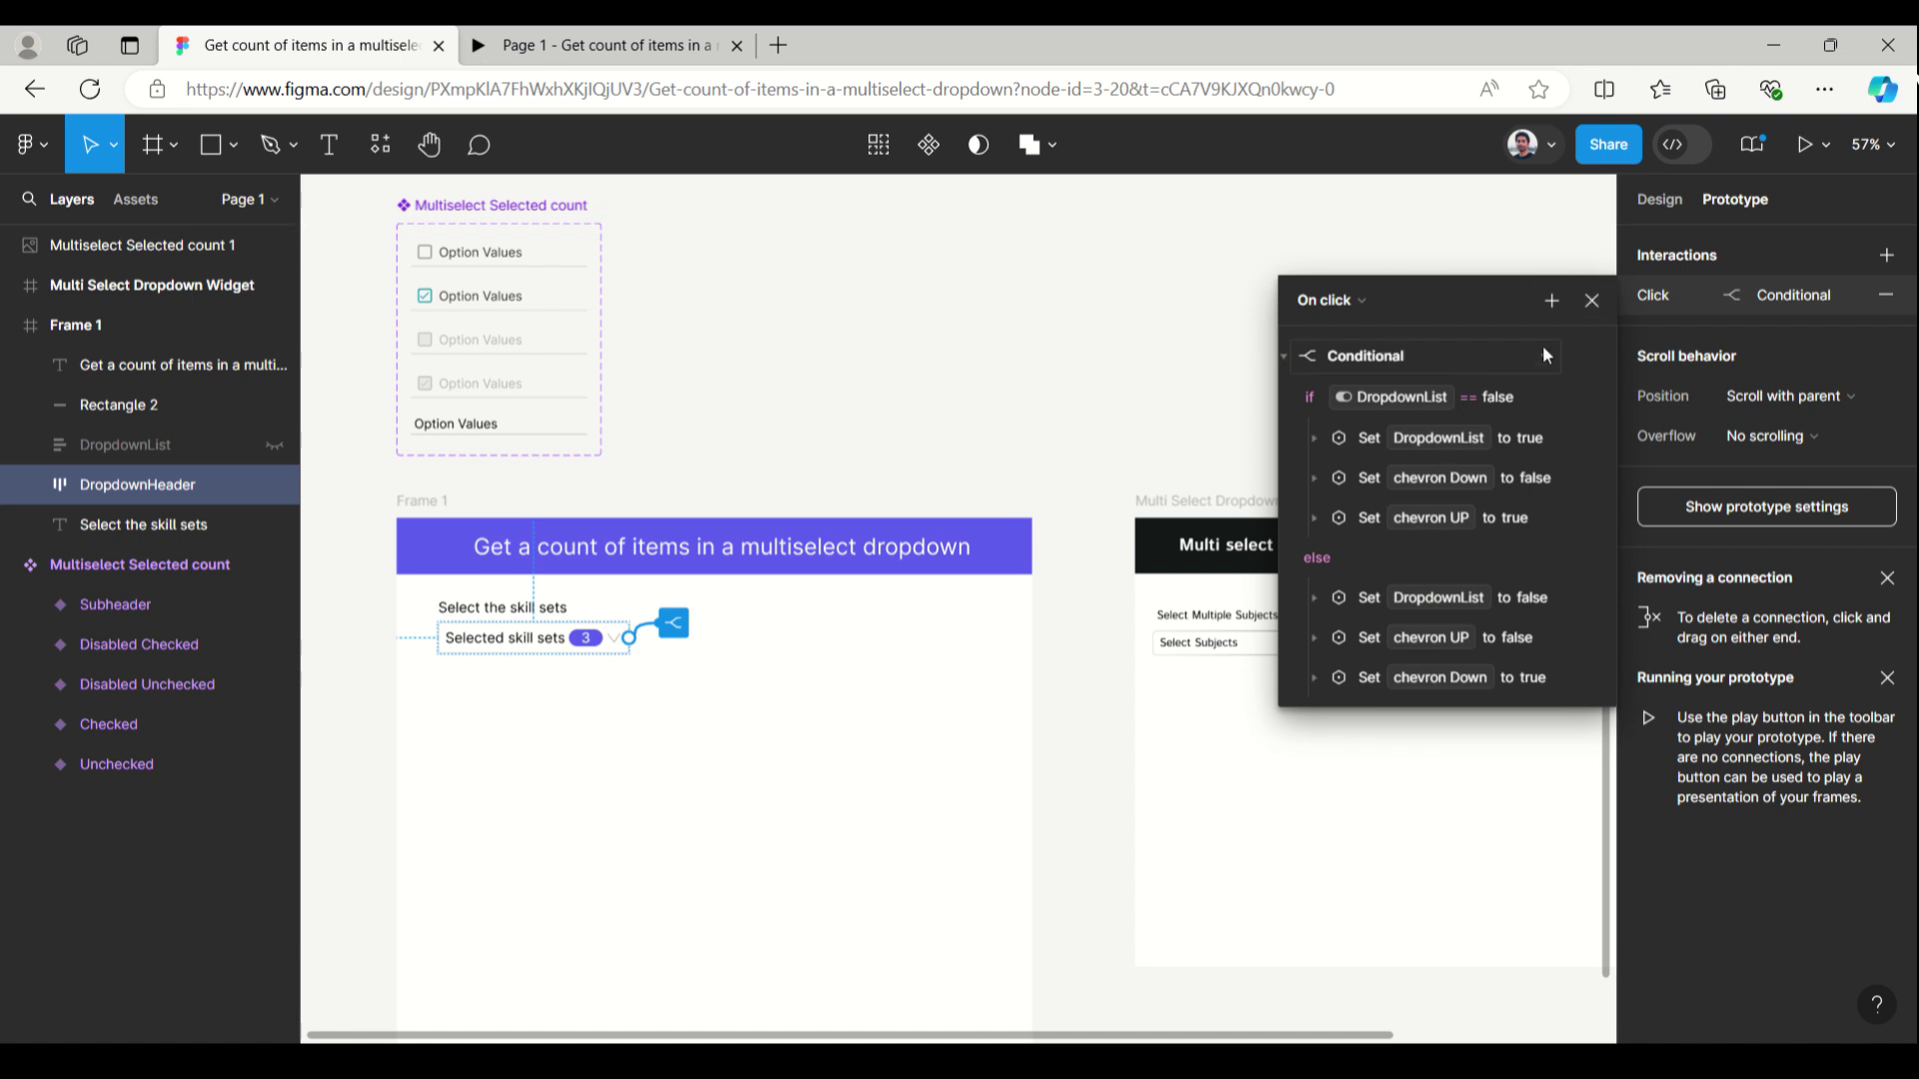
{"action": "left_click", "coordinate": [1079, 335]}
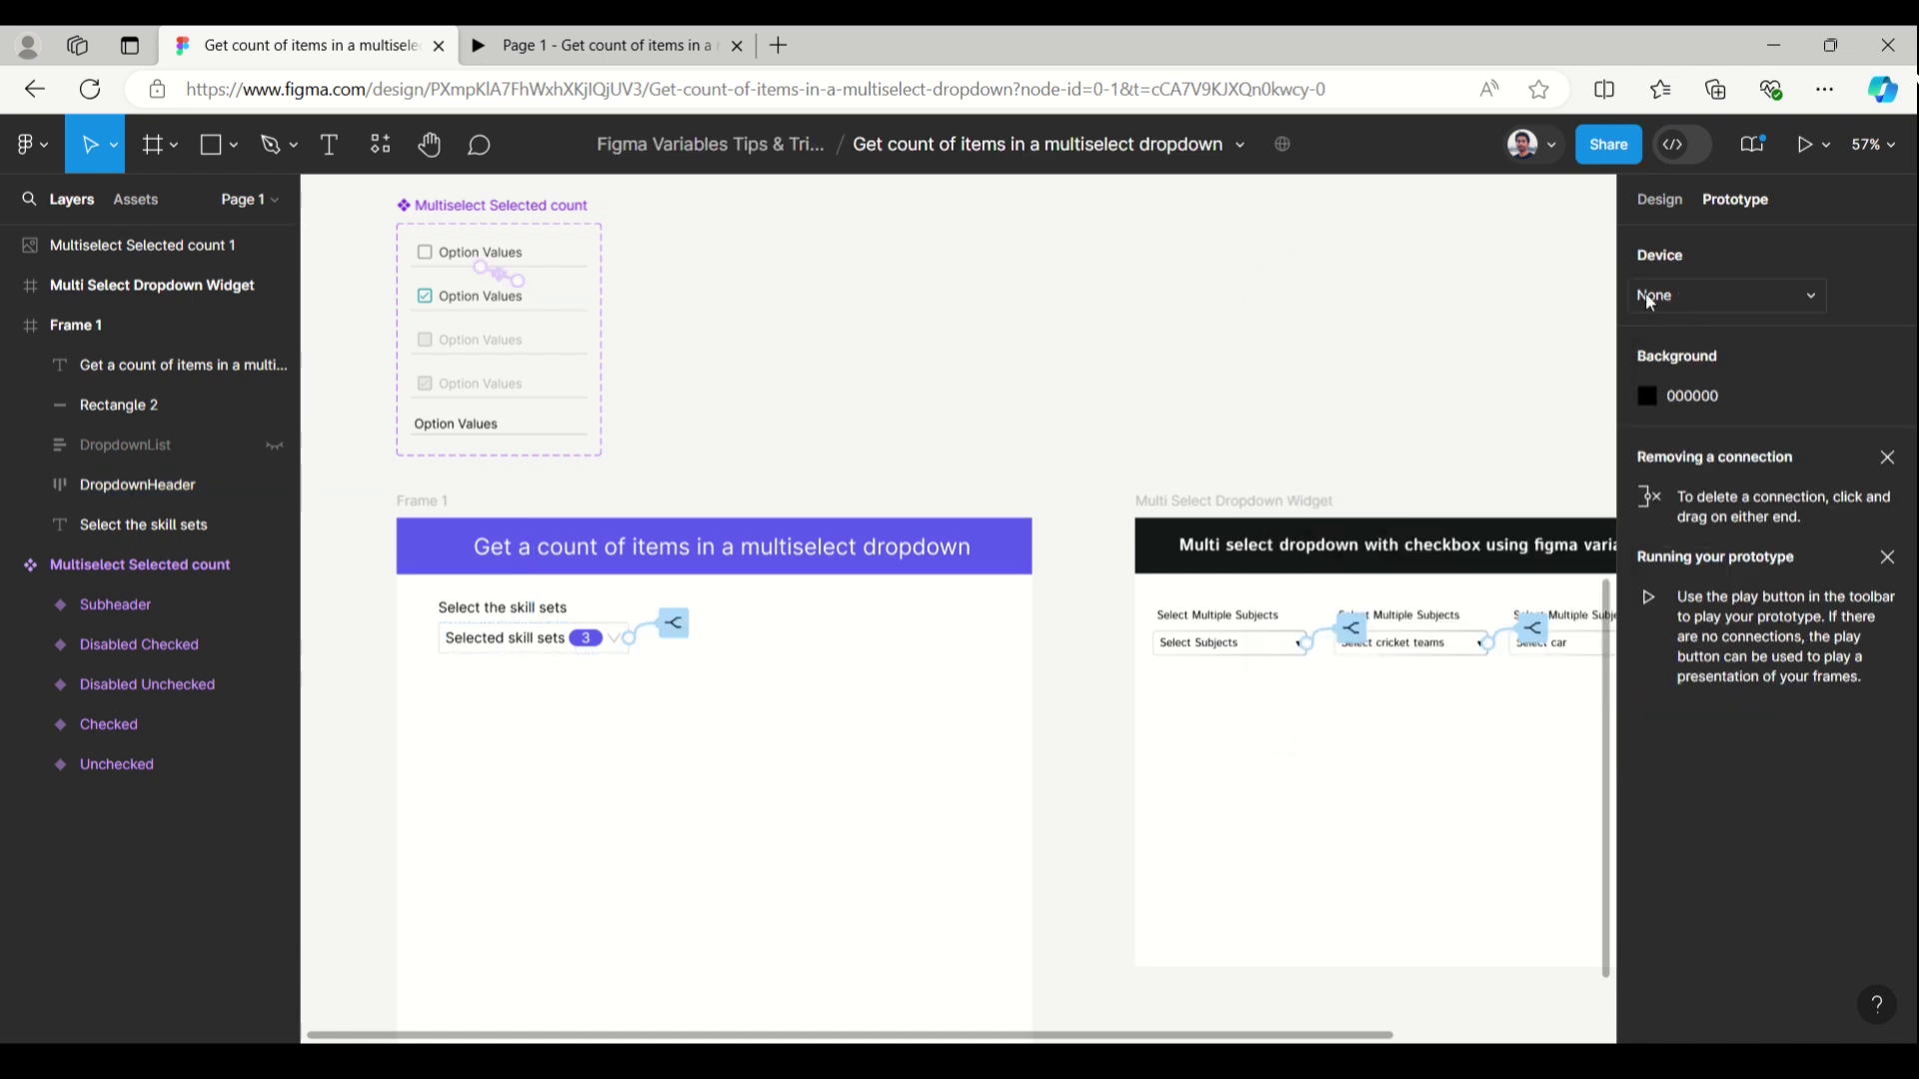
Step: Switch the DropdownList variable to True in Local variables so the list shows expanded
{"action": "left_click", "coordinate": [1639, 200]}
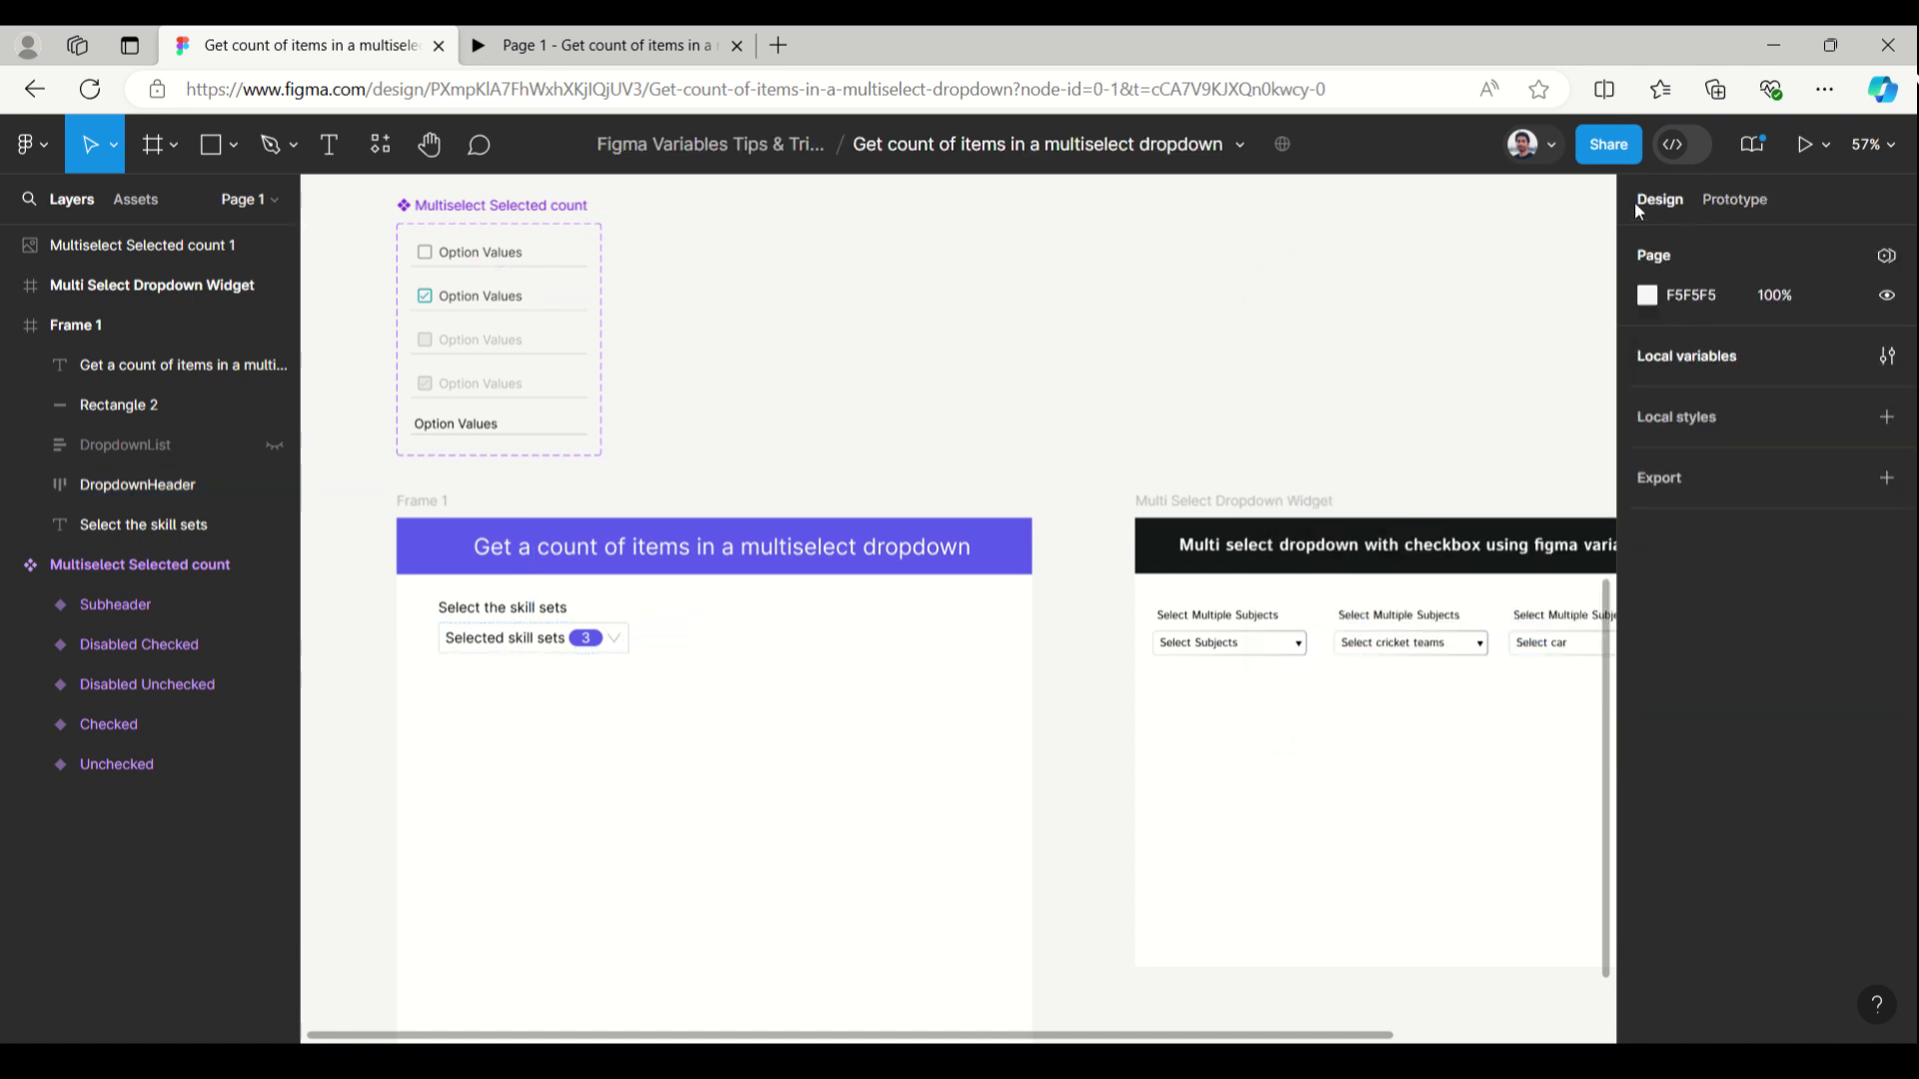
{"action": "left_click", "coordinate": [1669, 421]}
{"action": "left_click", "coordinate": [1675, 364]}
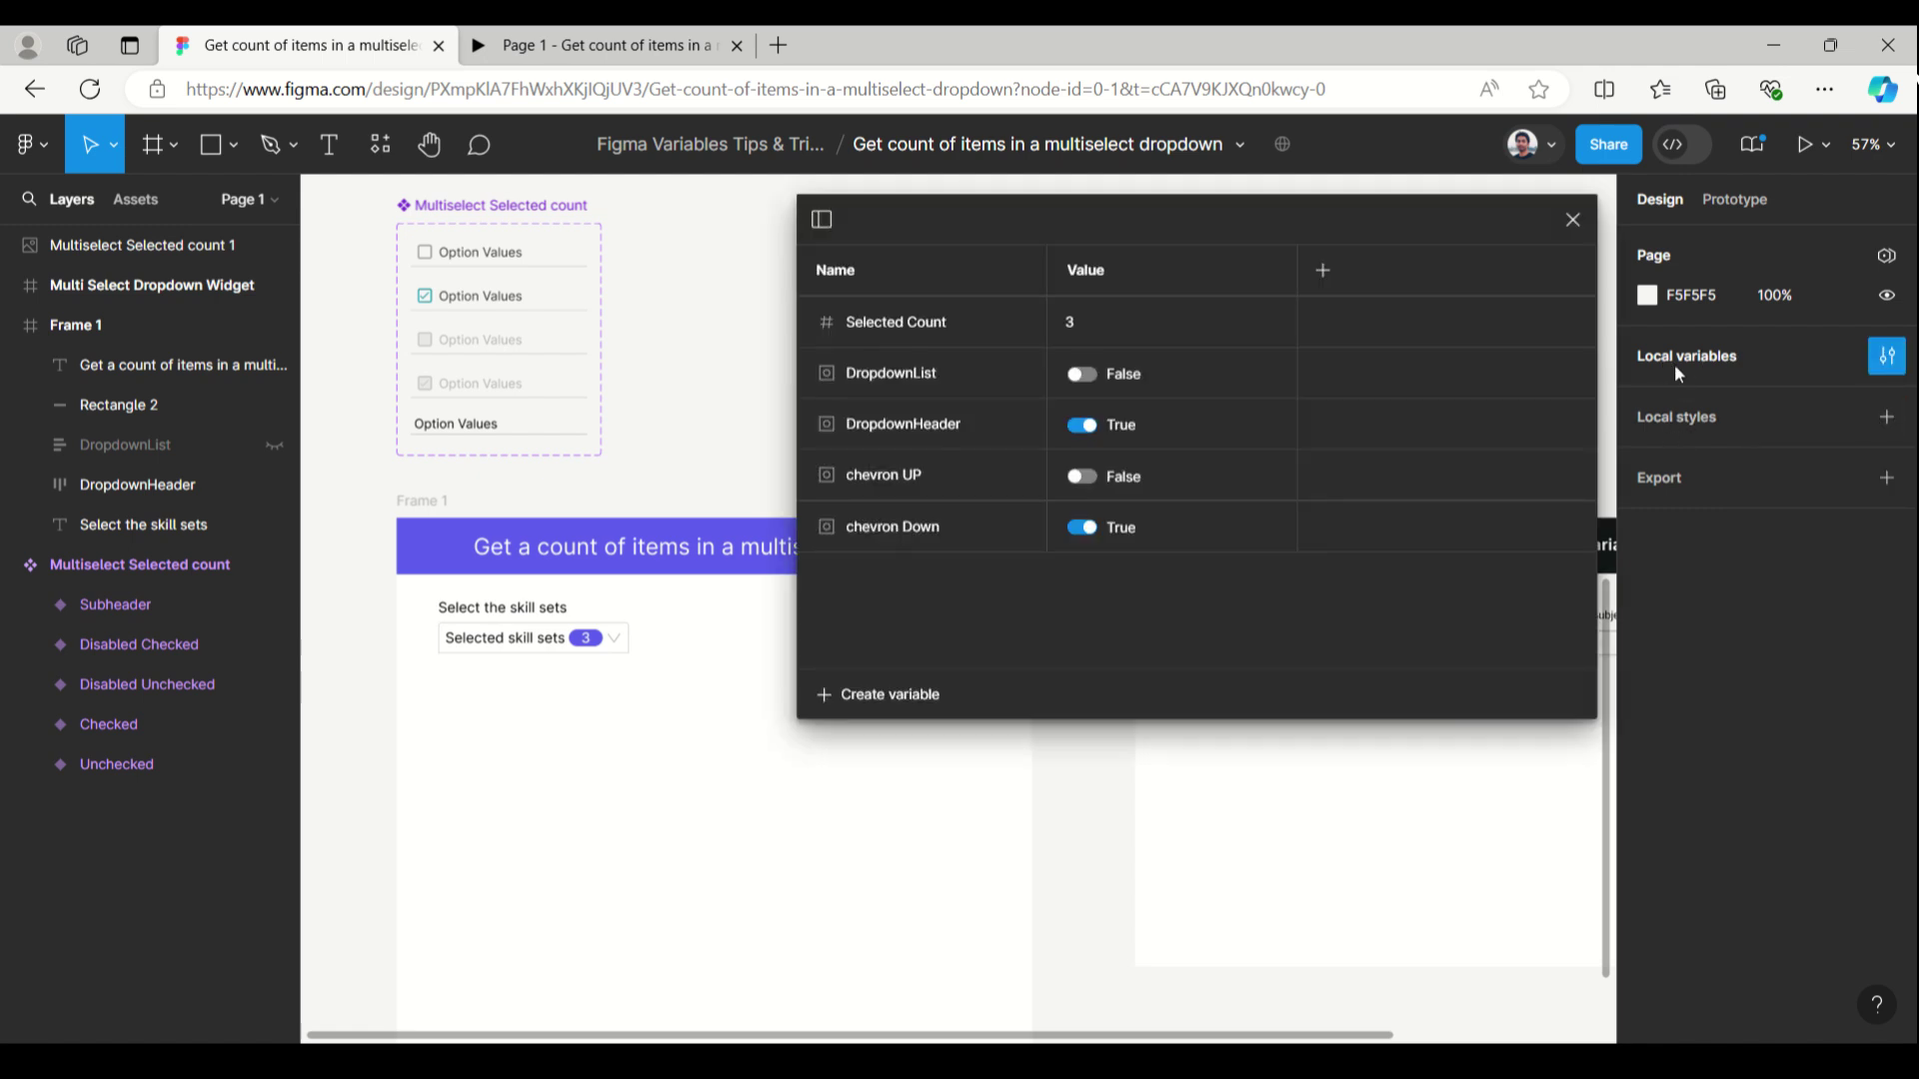
{"action": "left_click", "coordinate": [1088, 377]}
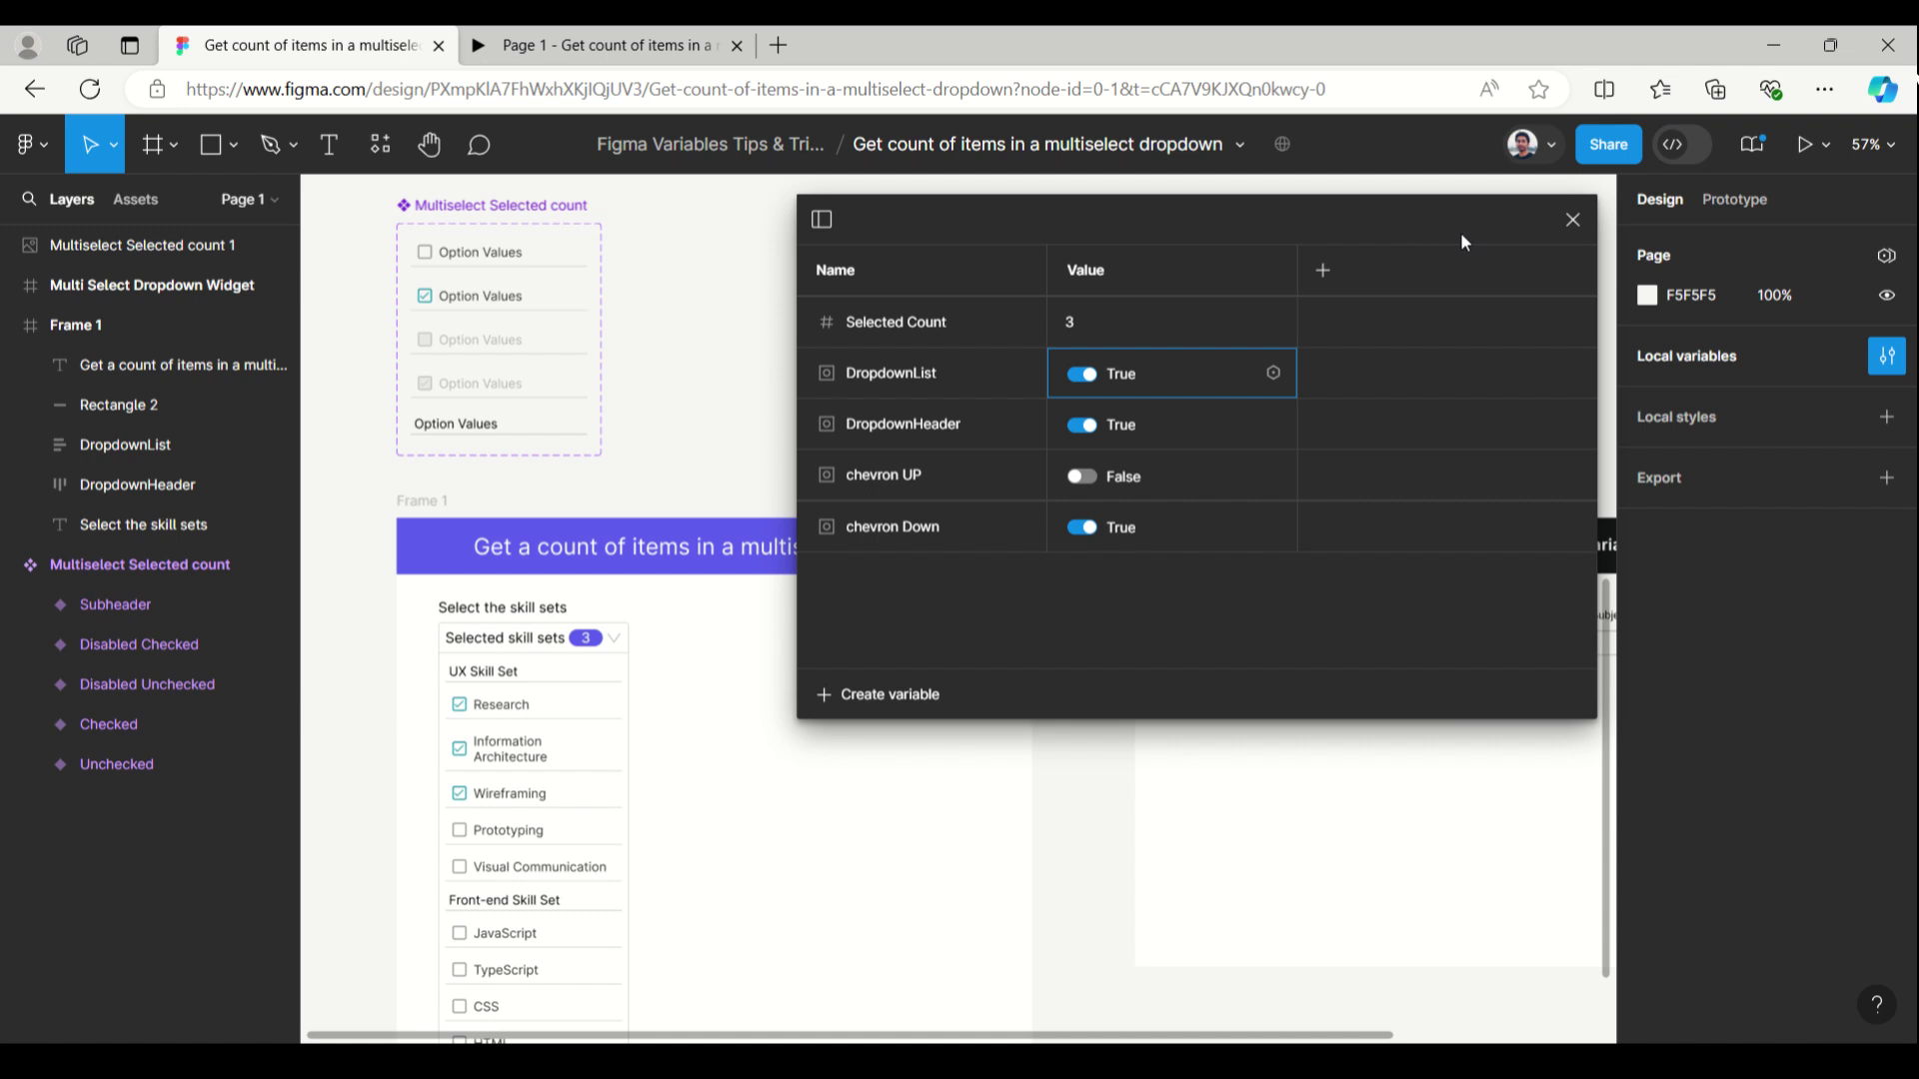
{"action": "left_click", "coordinate": [1571, 219]}
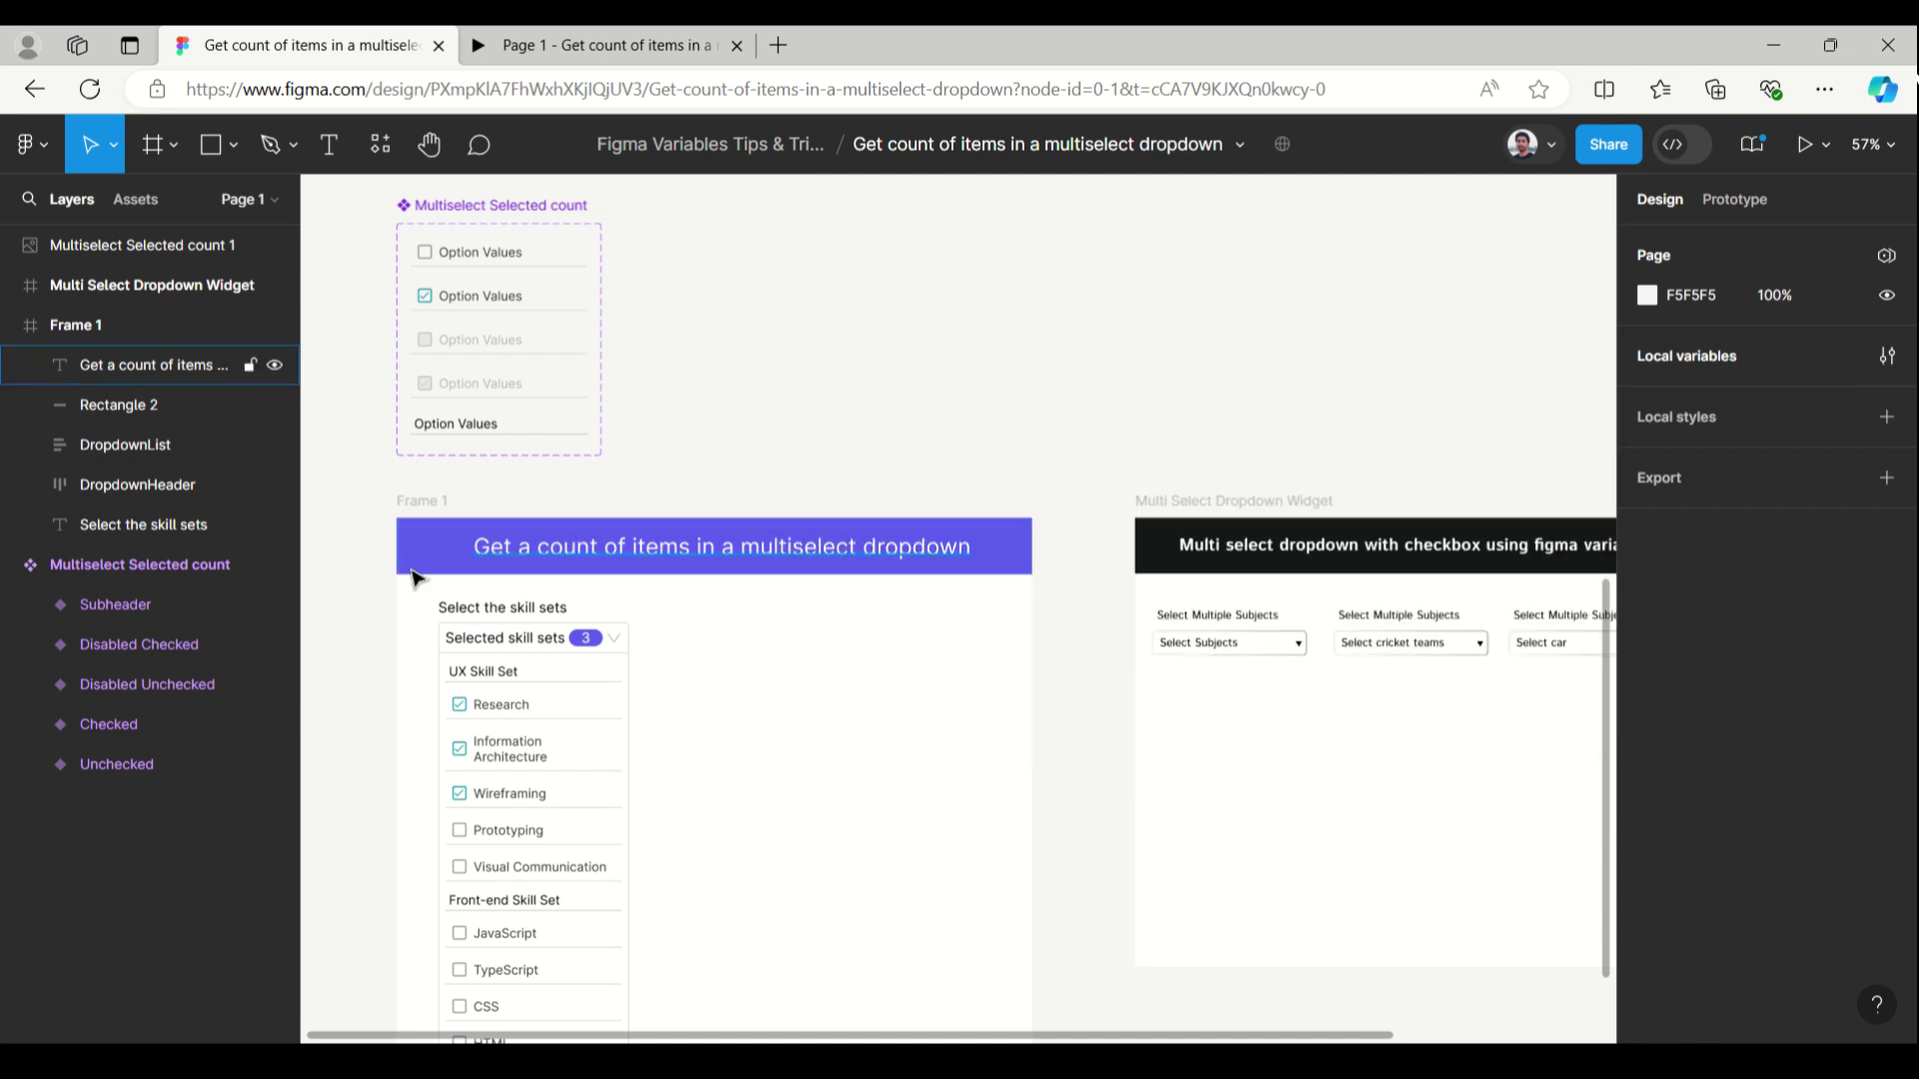
{"action": "left_click", "coordinate": [587, 770]}
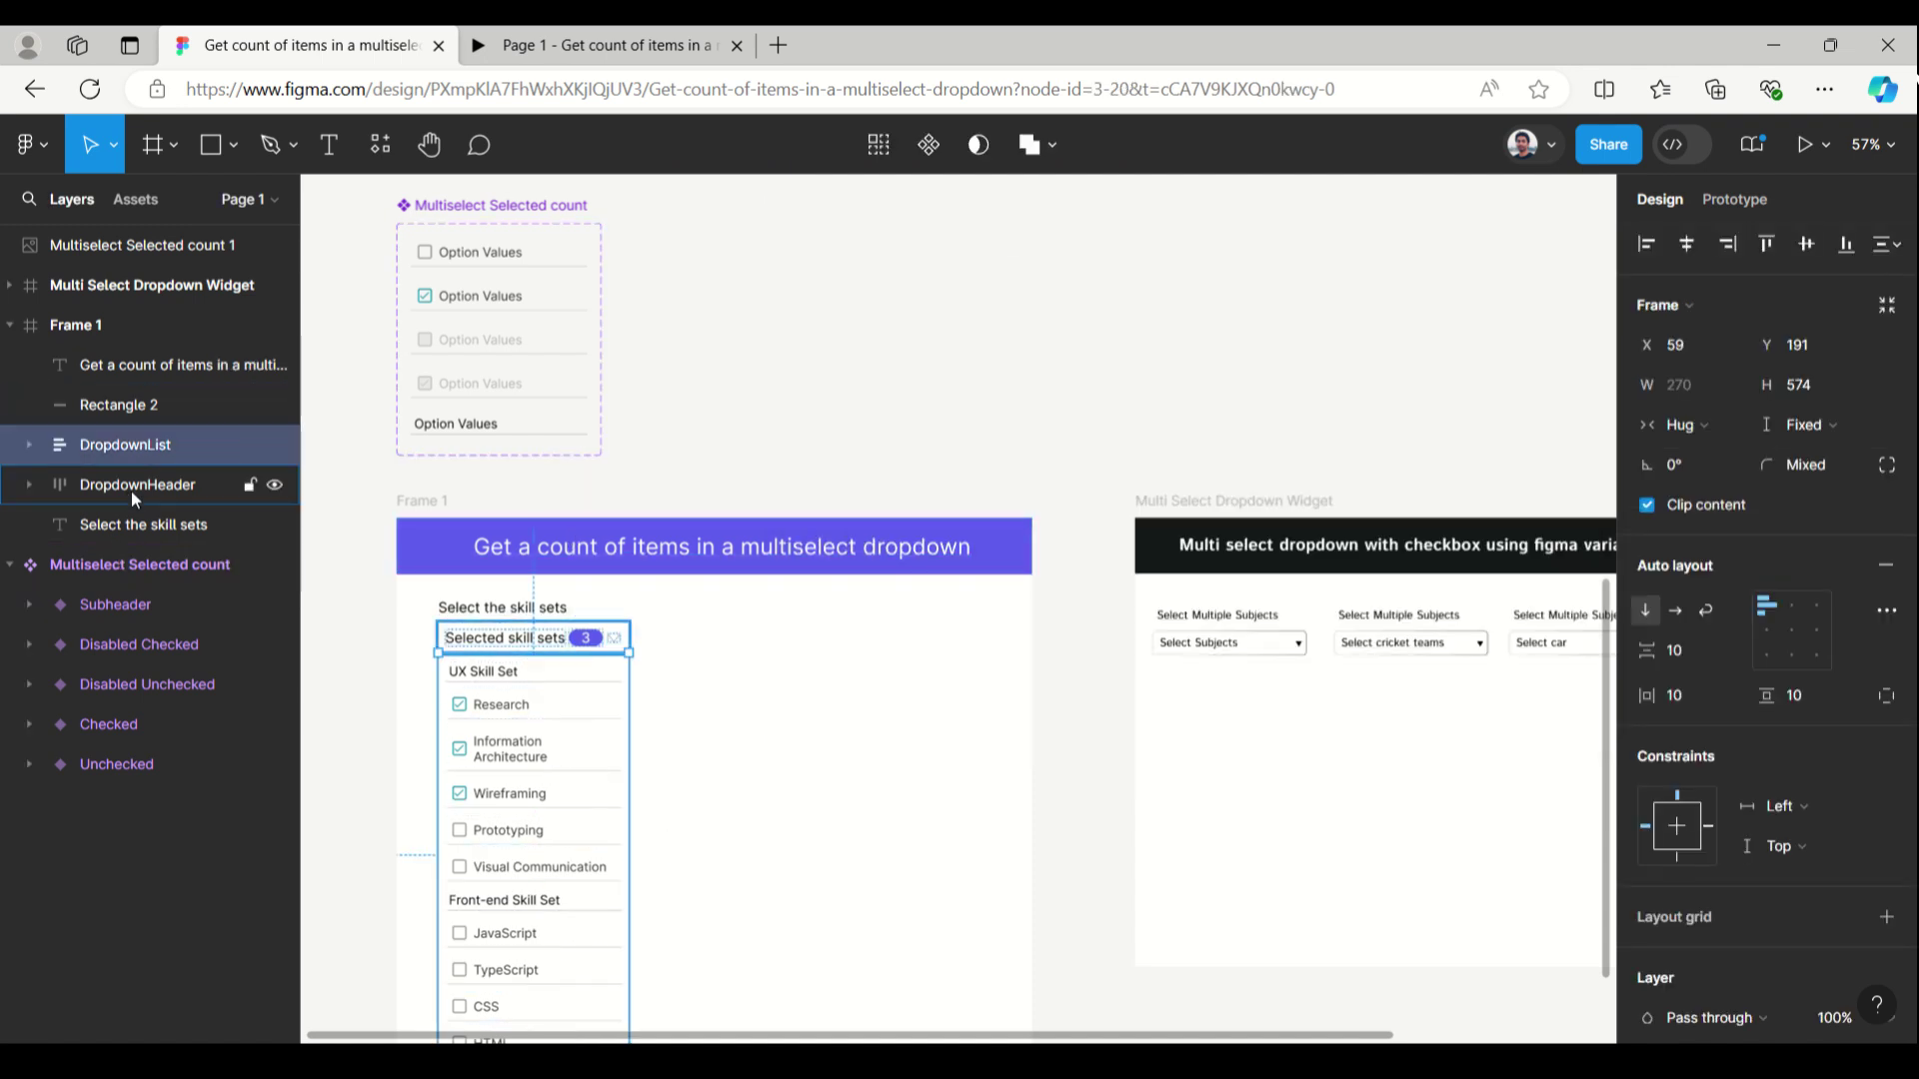
Step: Expand the DropdownList layer and select the HTML option item at the list's bottom
{"action": "left_click", "coordinate": [34, 447]}
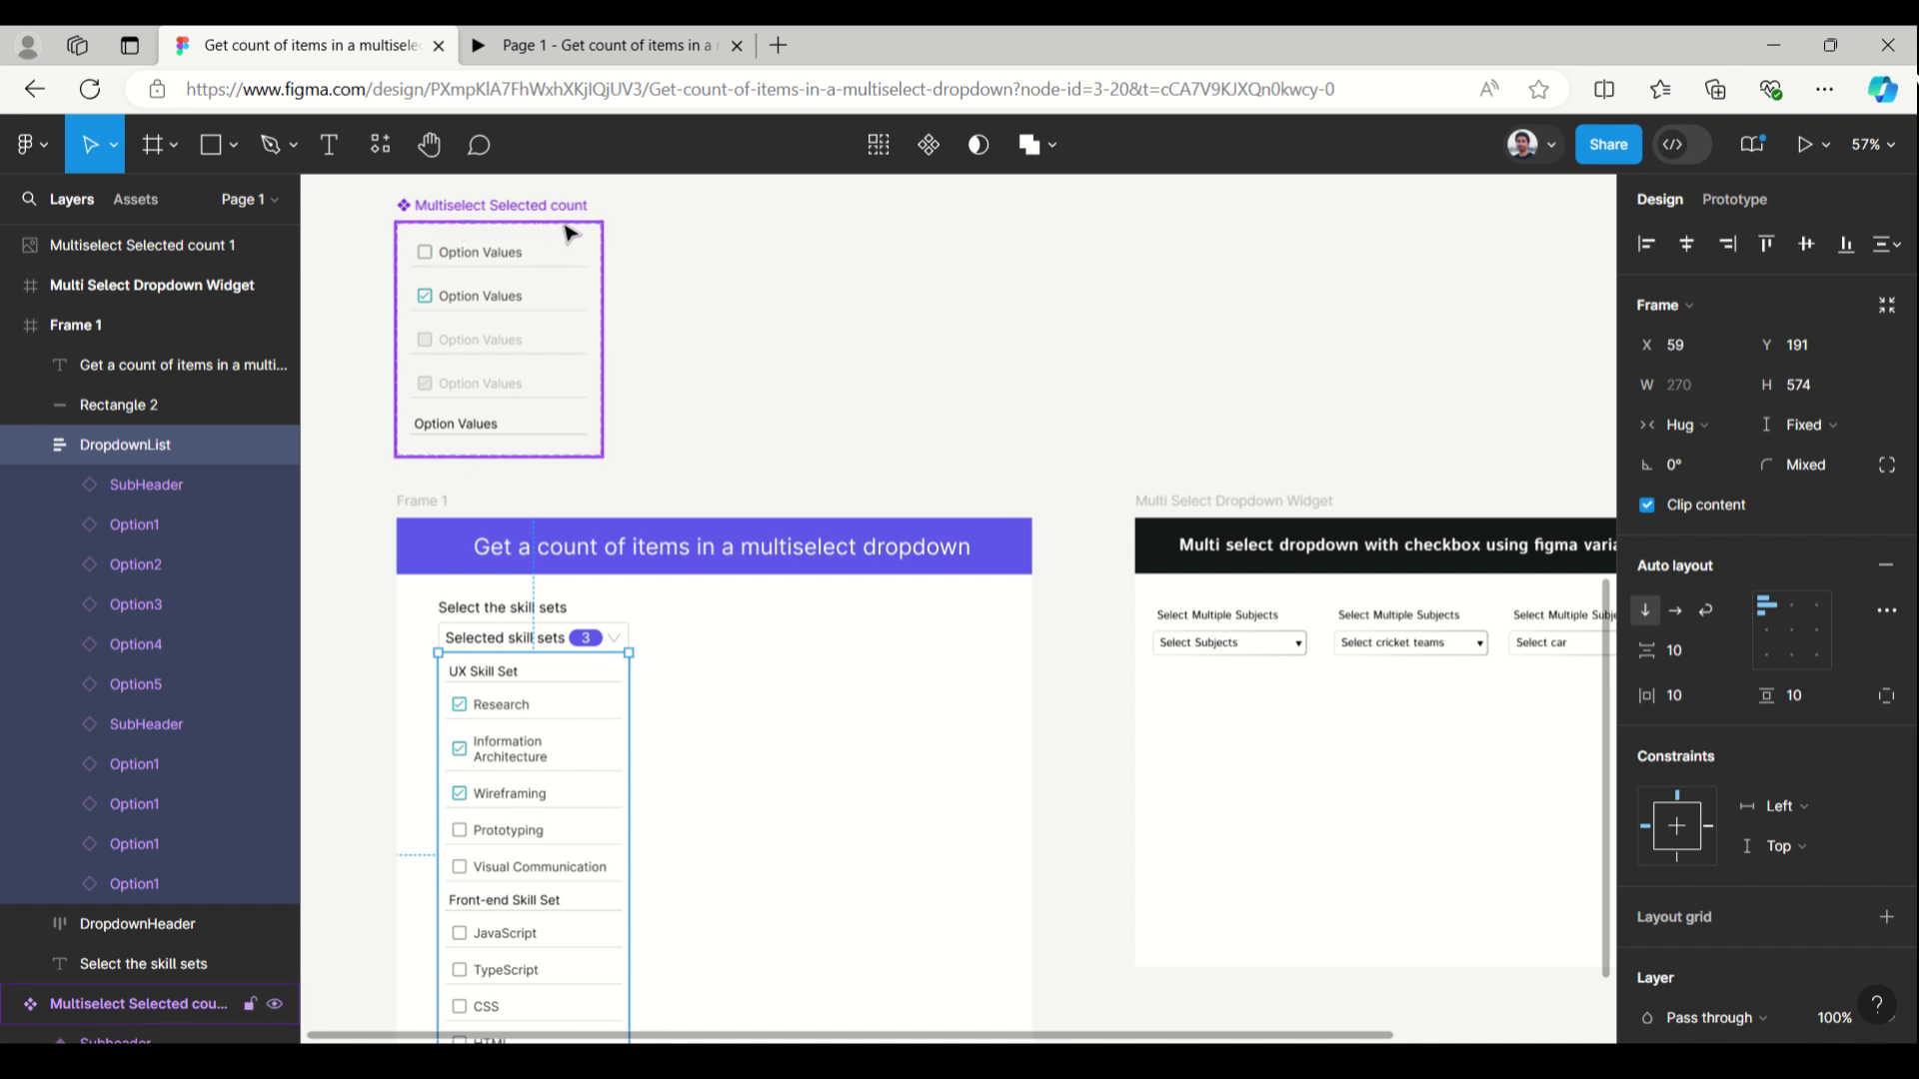
{"action": "left_click", "coordinate": [146, 202]}
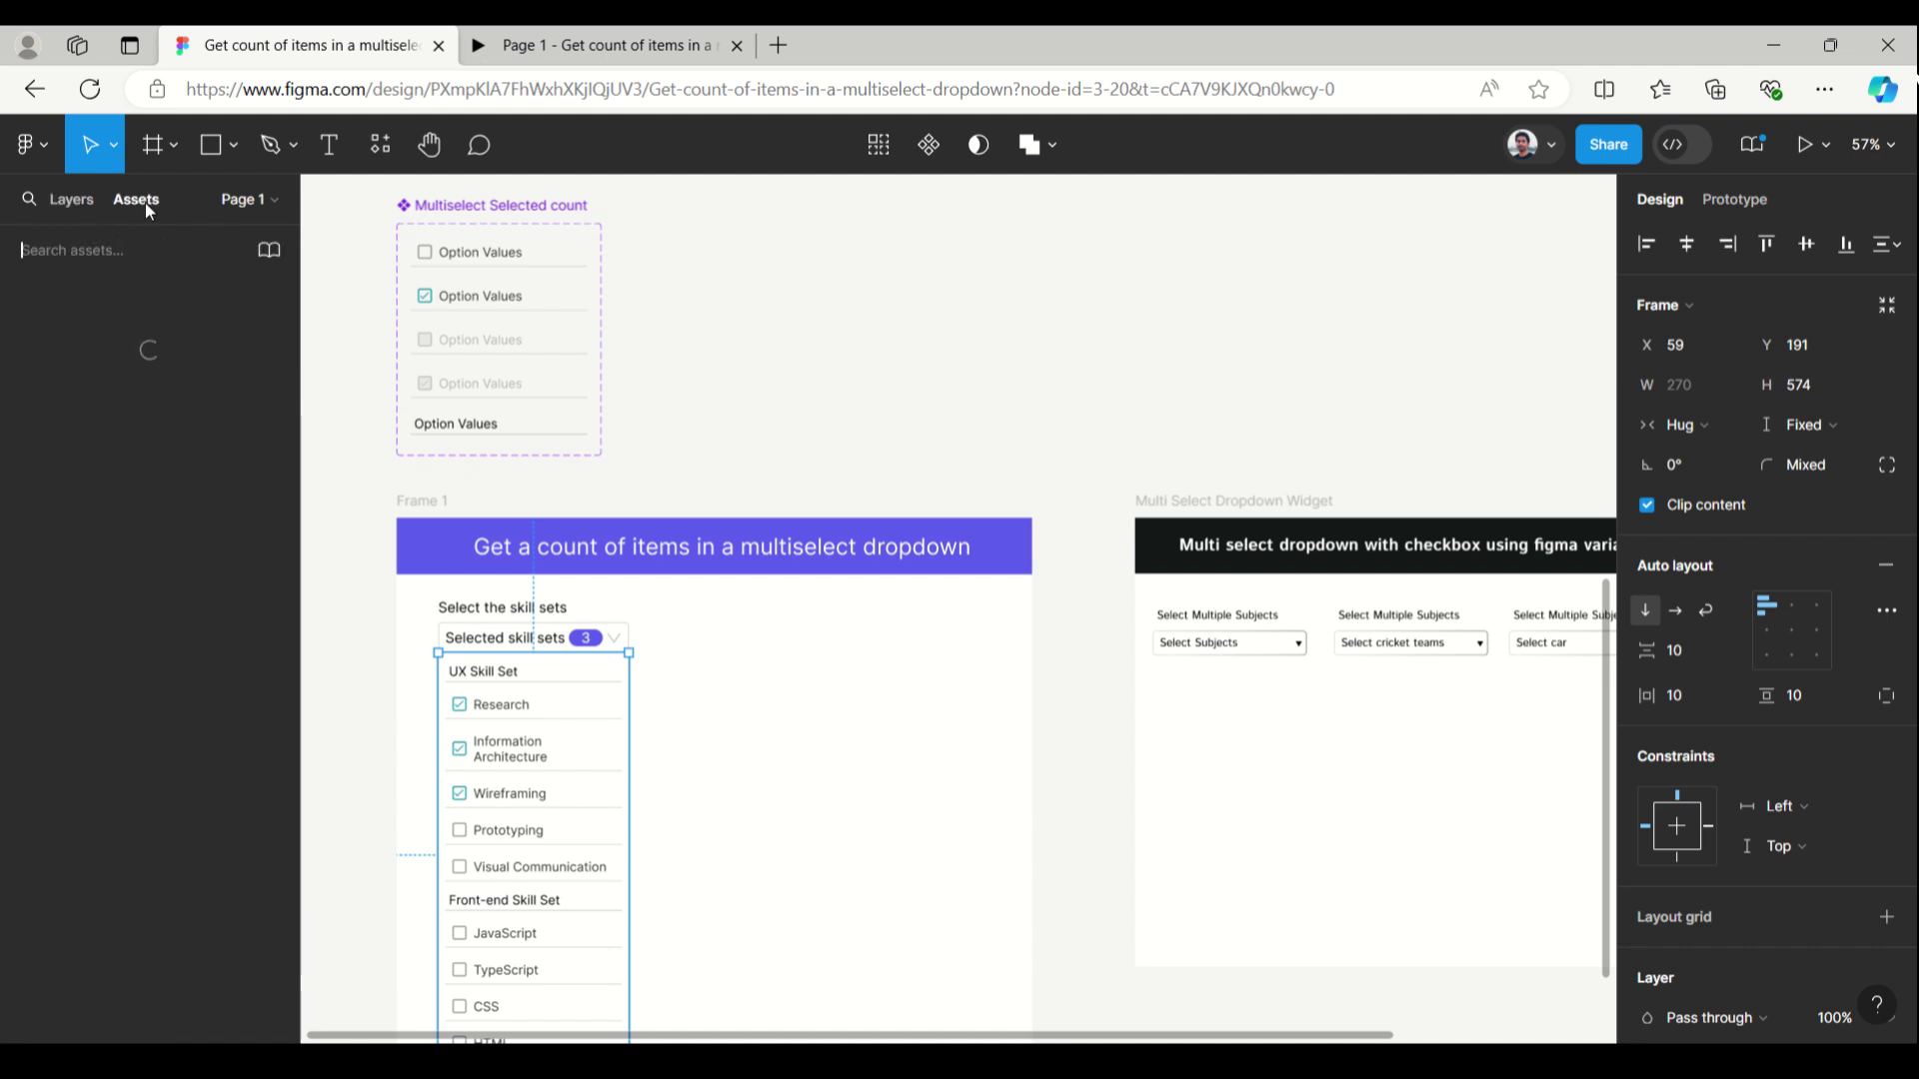
{"action": "left_click", "coordinate": [75, 202]}
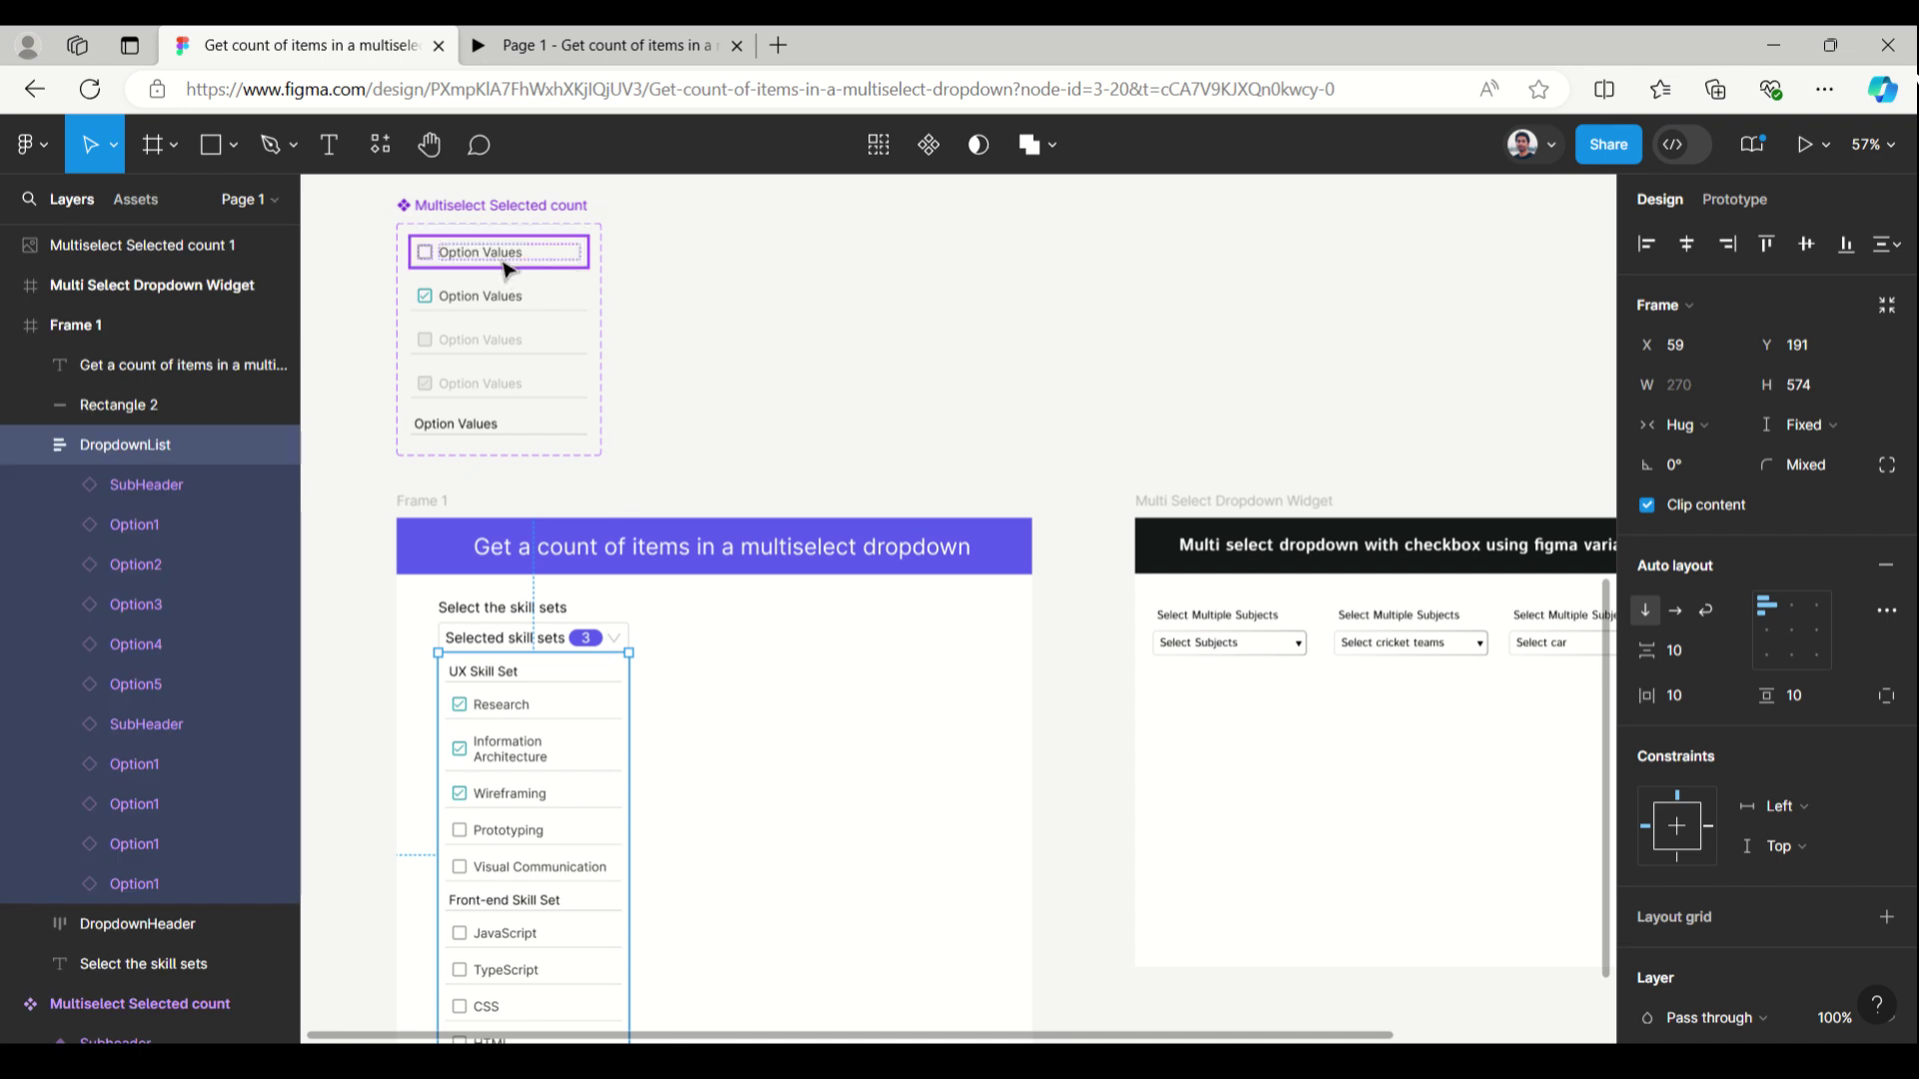
{"action": "scroll", "coordinate": [838, 569], "scroll_direction": "down", "scroll_amount": 1}
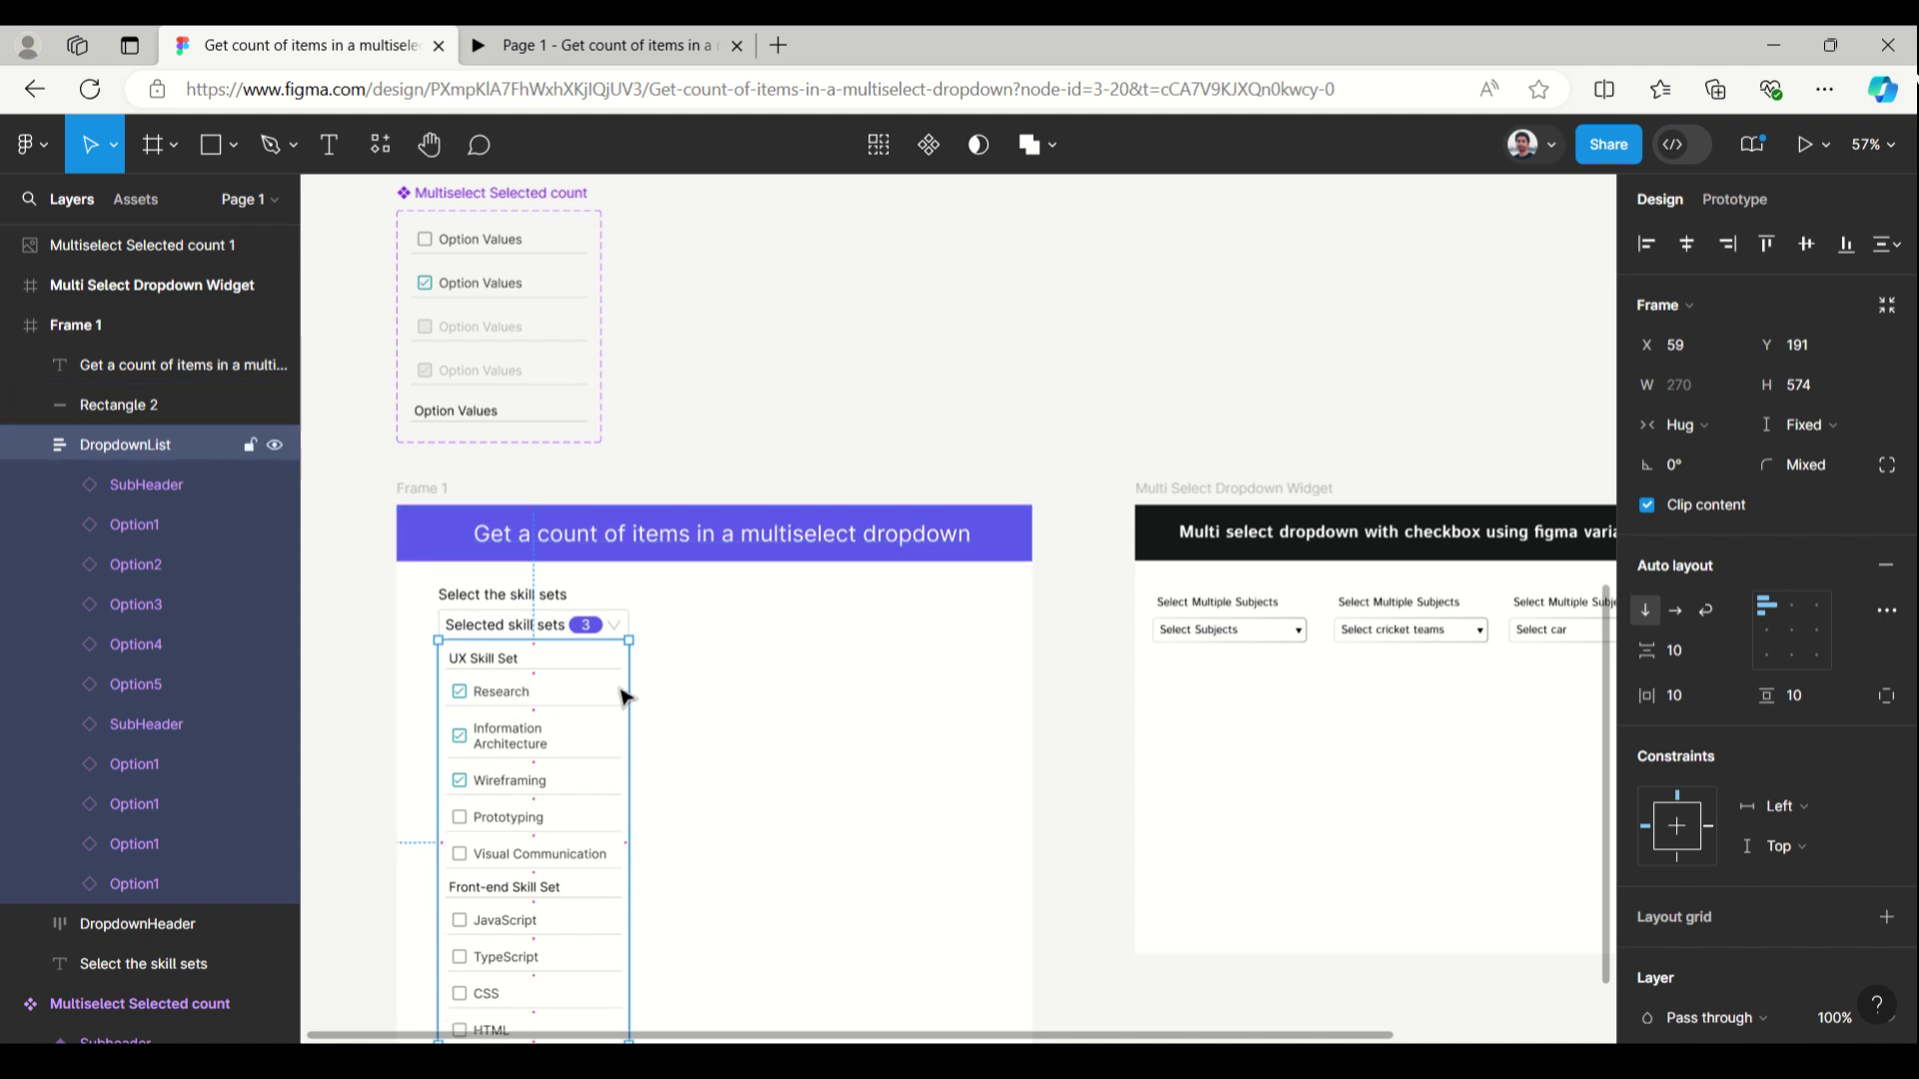
{"action": "scroll", "coordinate": [626, 700], "scroll_direction": "down", "scroll_amount": 4}
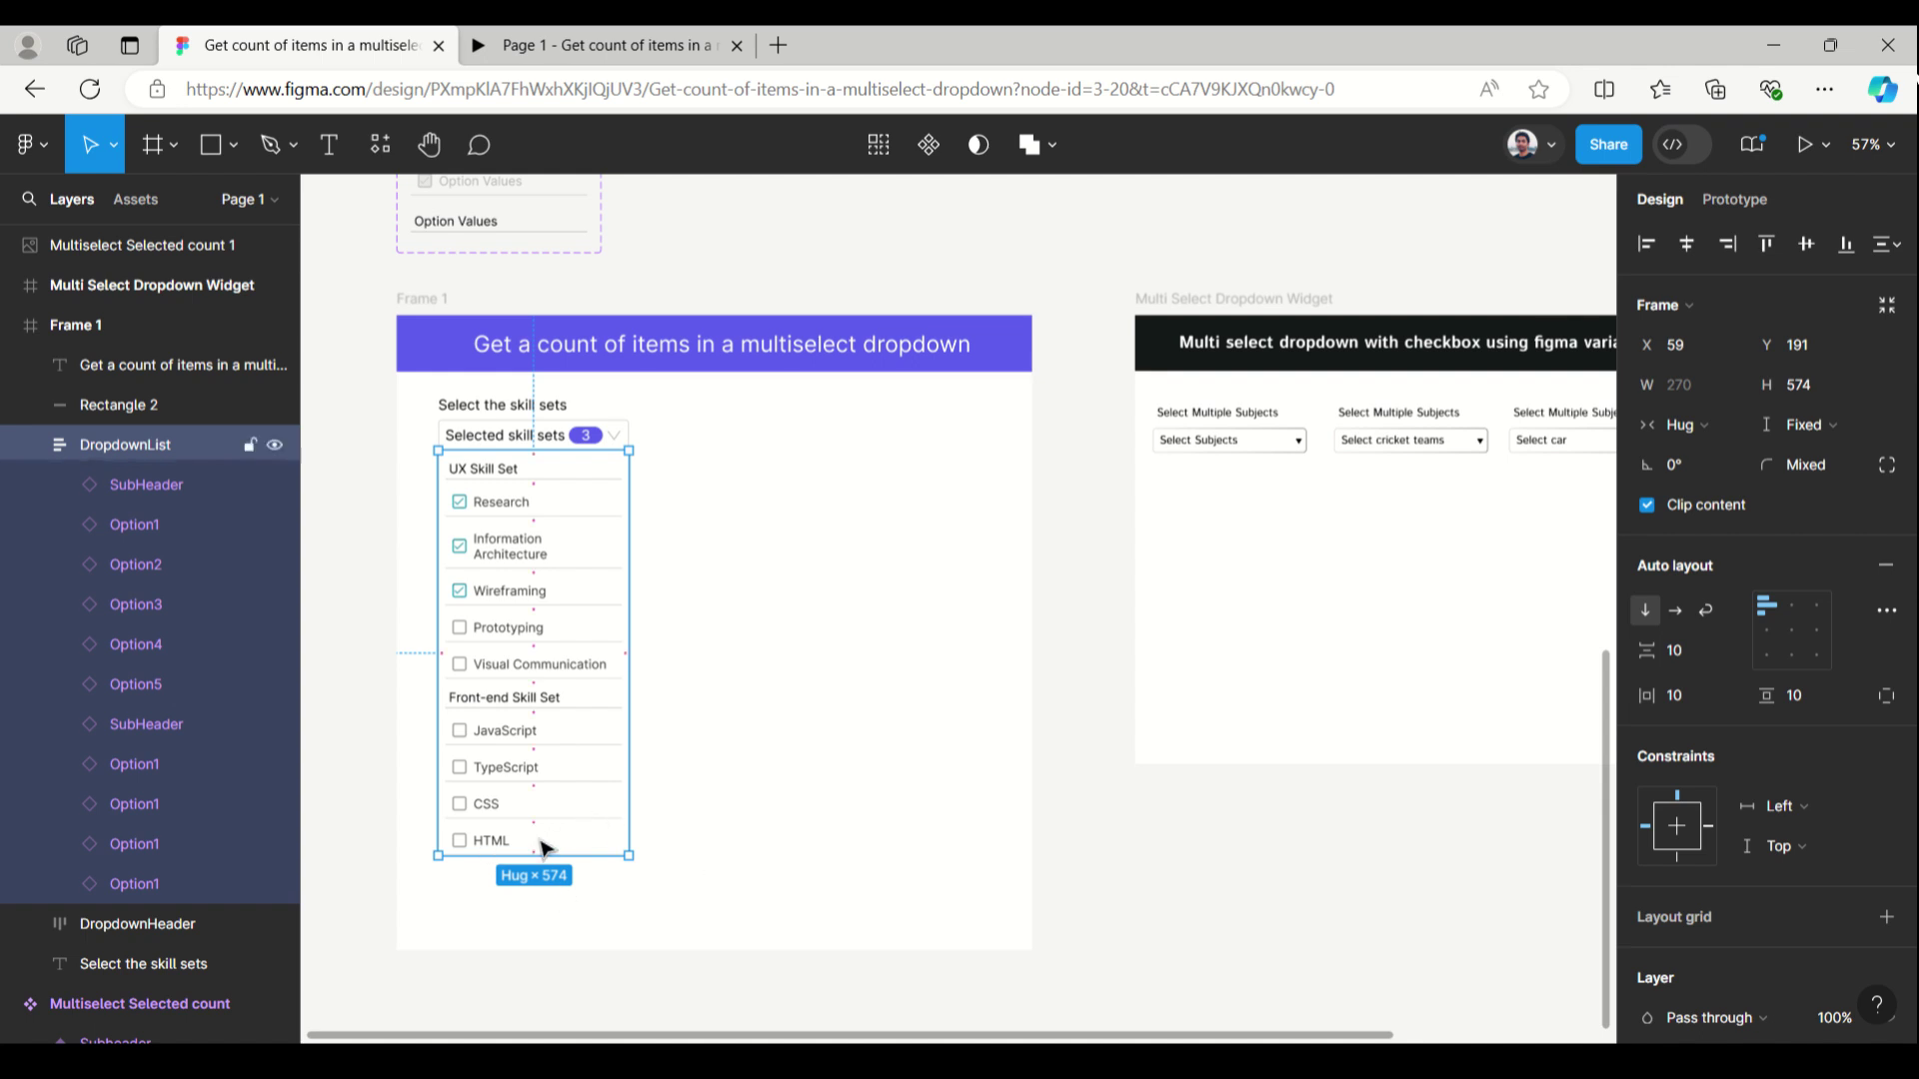
{"action": "left_click", "coordinate": [140, 882]}
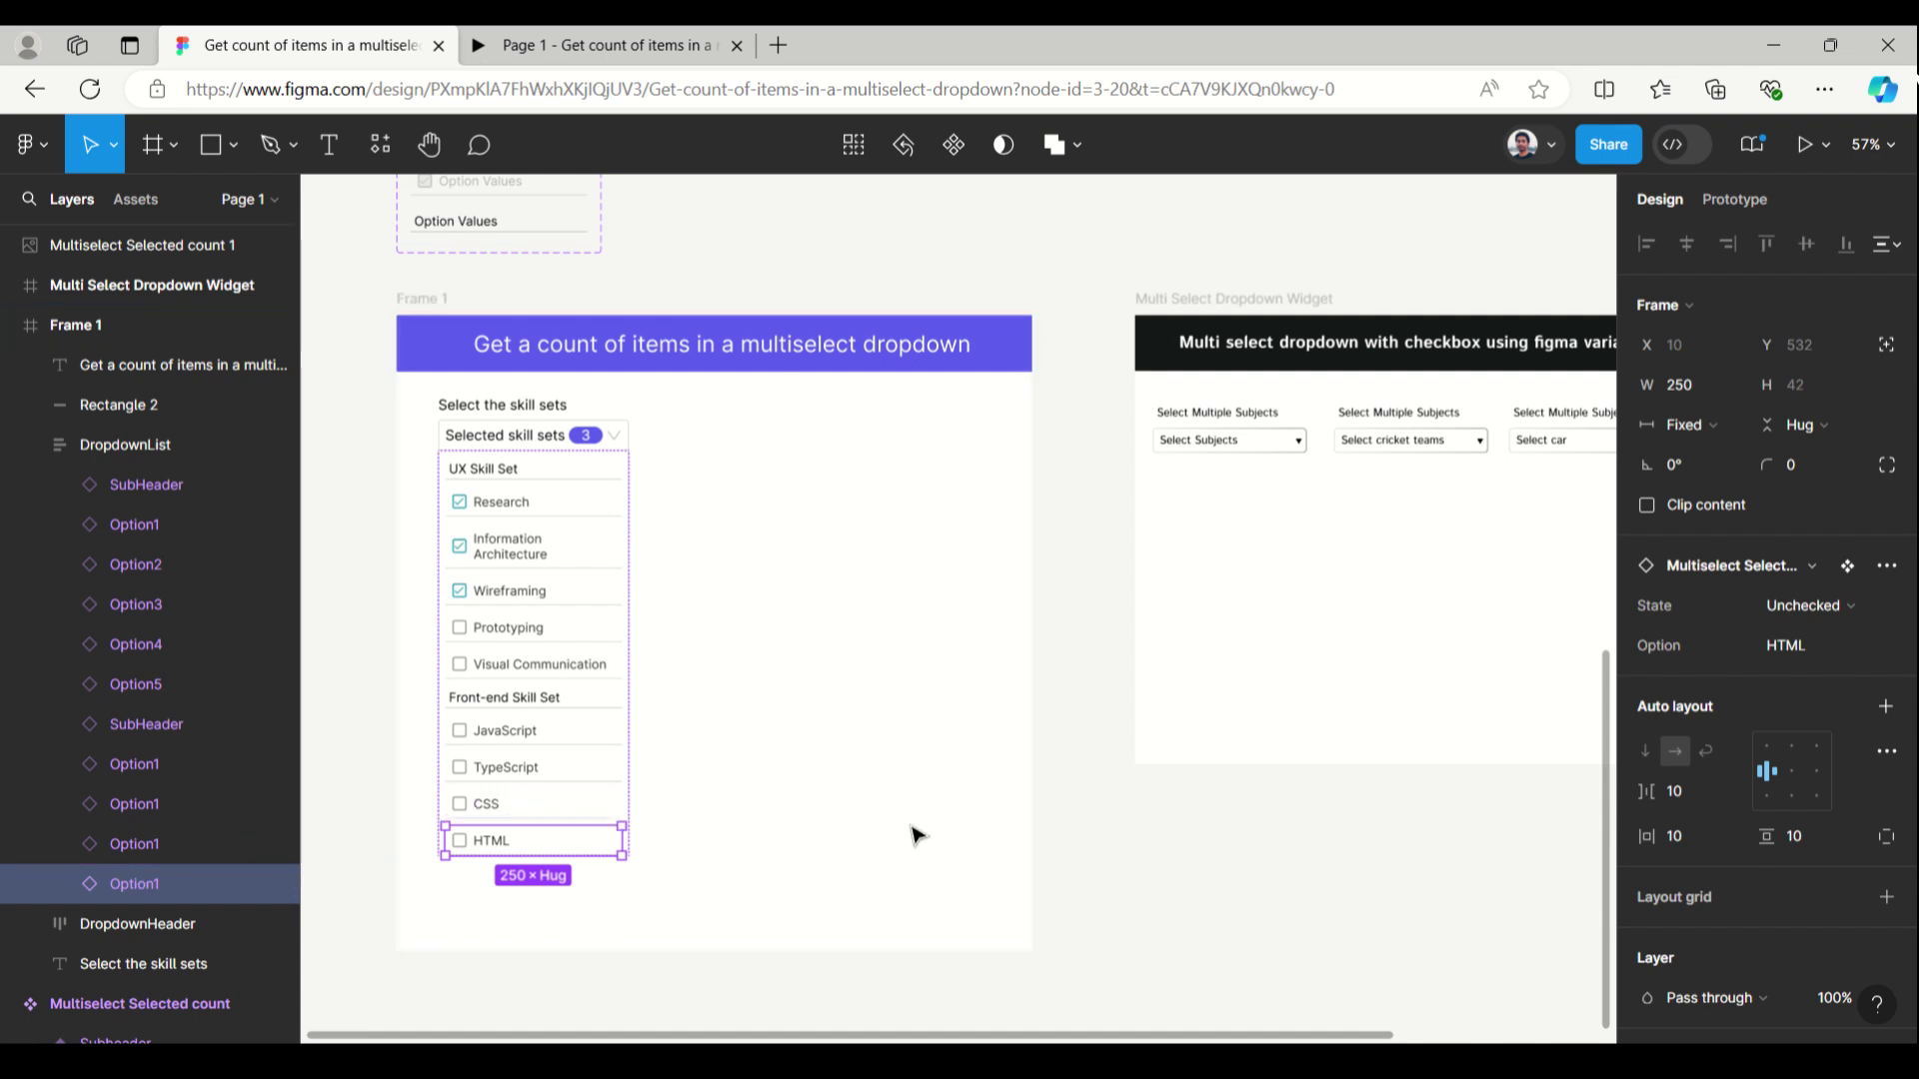
Step: Duplicate the HTML option and lengthen DropdownList so the copy shows at the bottom
{"action": "key", "text": "ctrl+d"}
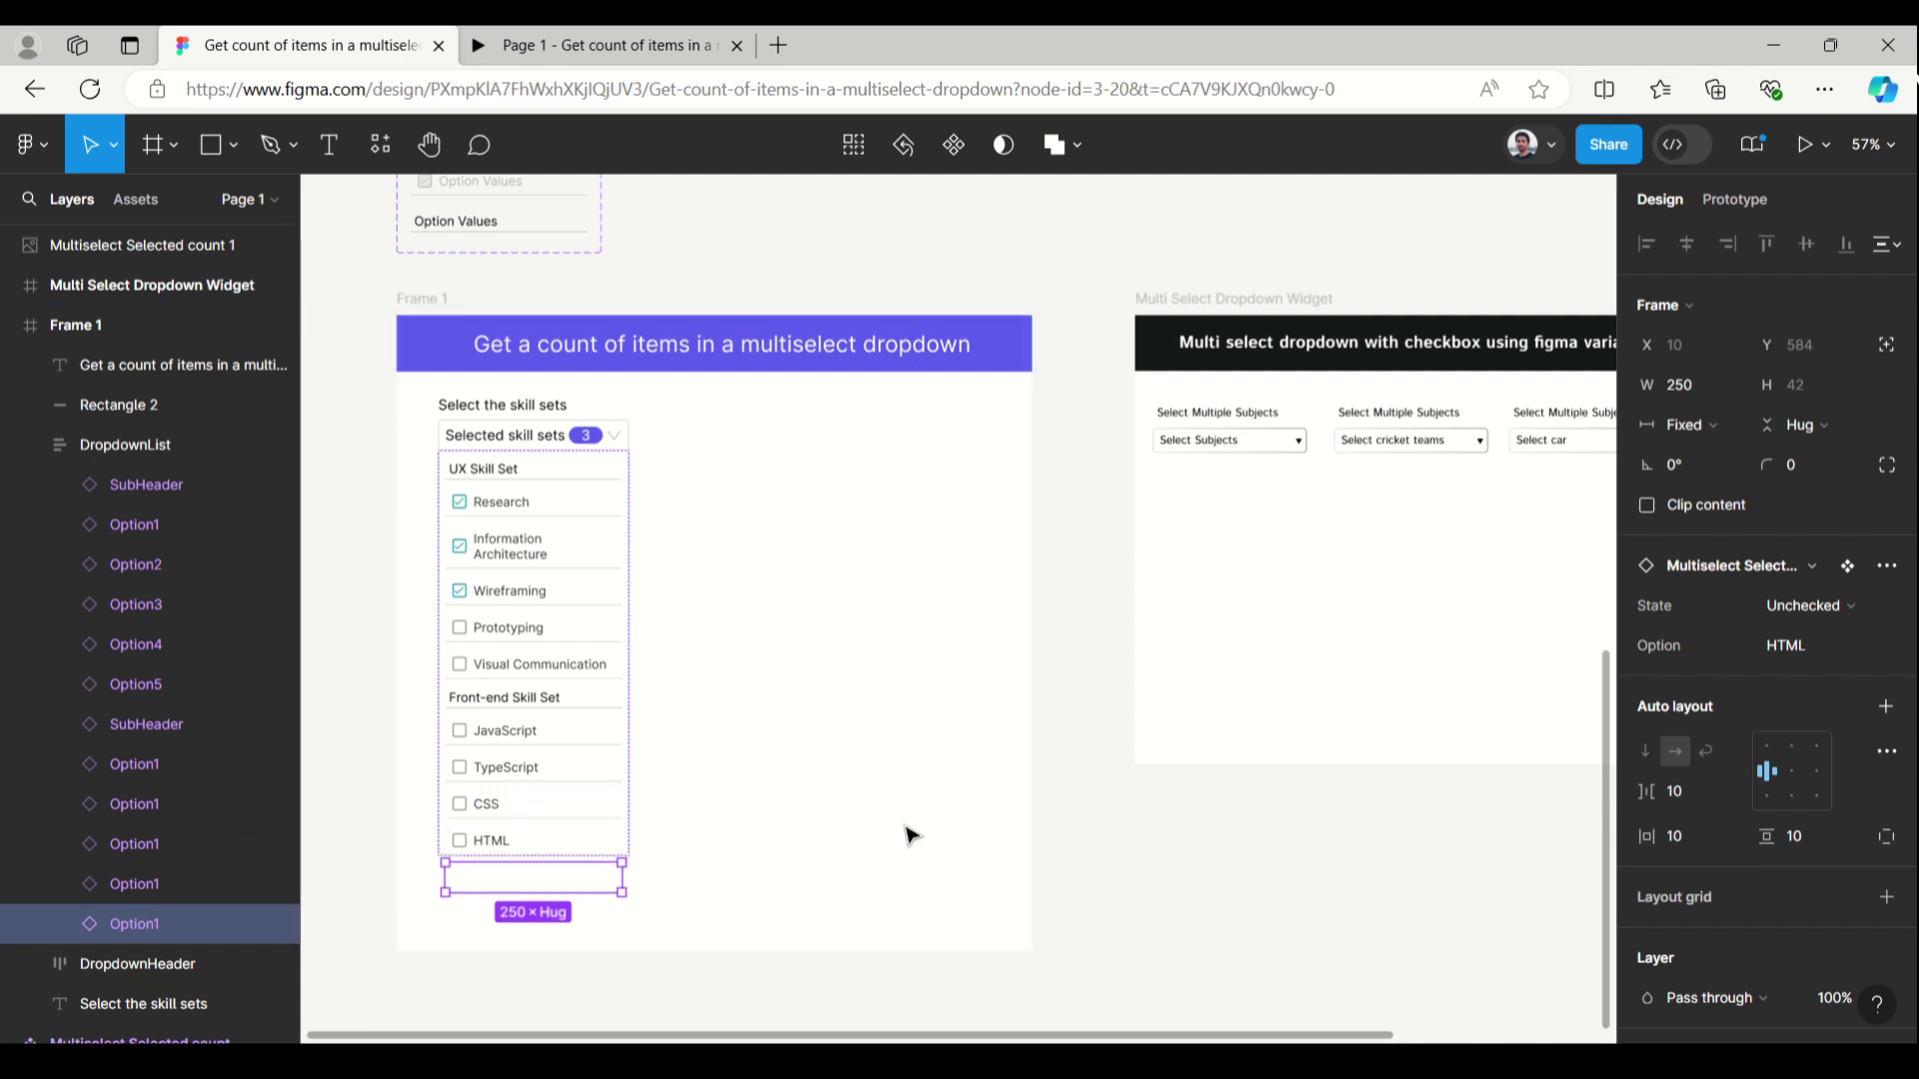
{"action": "left_click", "coordinate": [630, 817]}
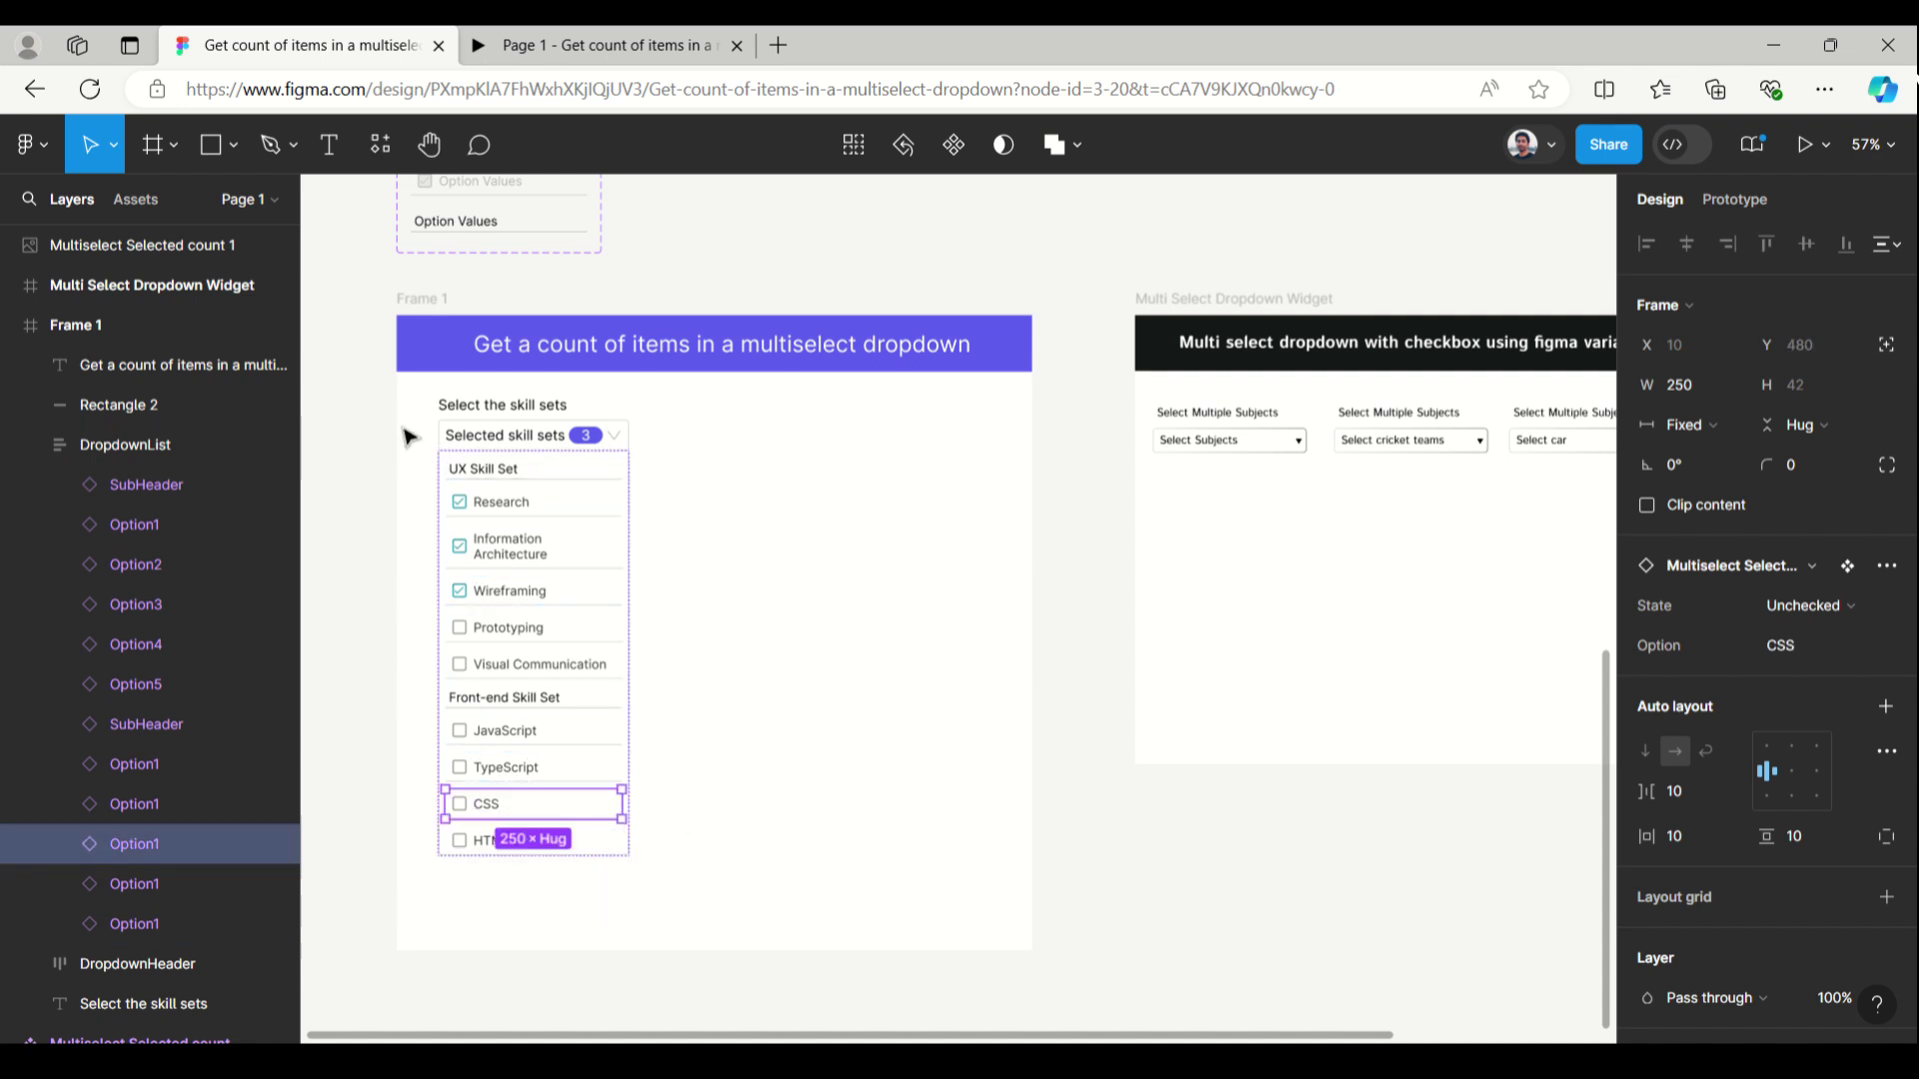
{"action": "left_click", "coordinate": [438, 448]}
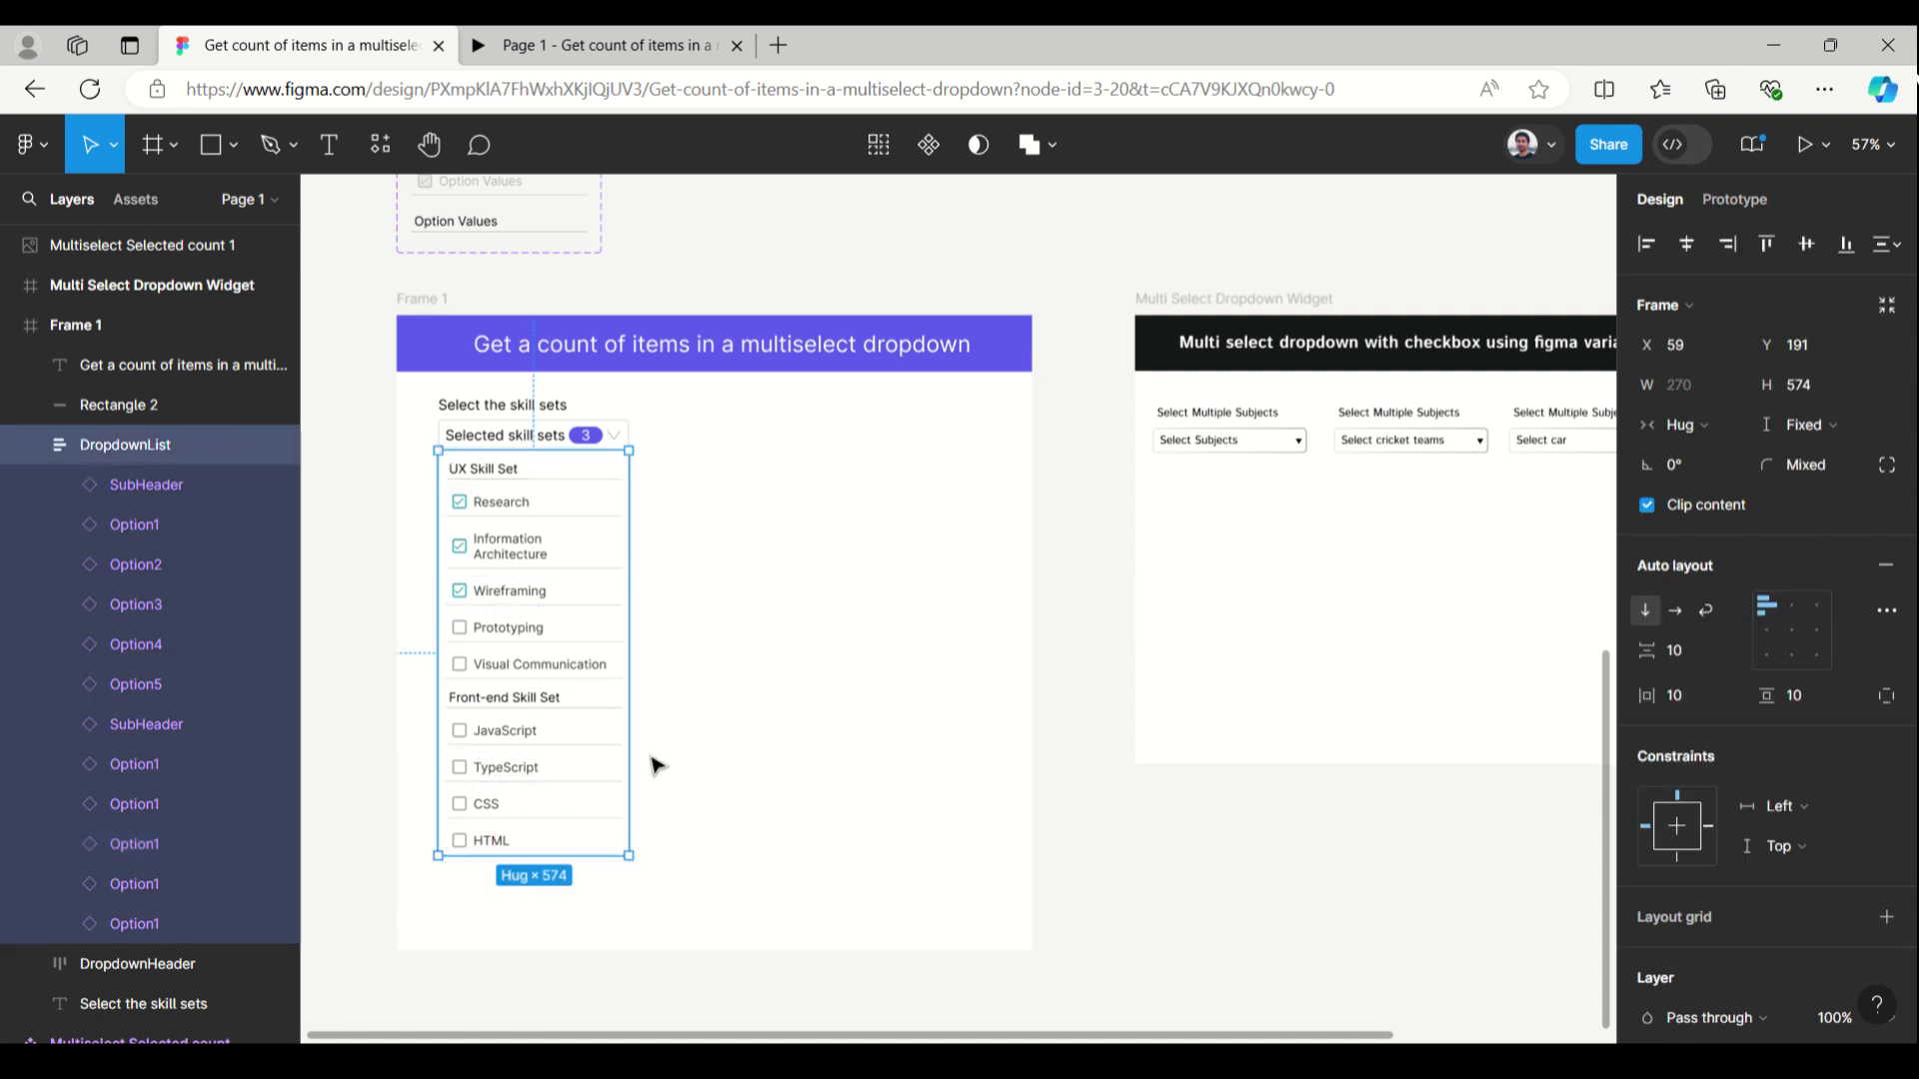
{"action": "left_click_drag", "start_coordinate": [602, 857], "coordinate": [602, 910]}
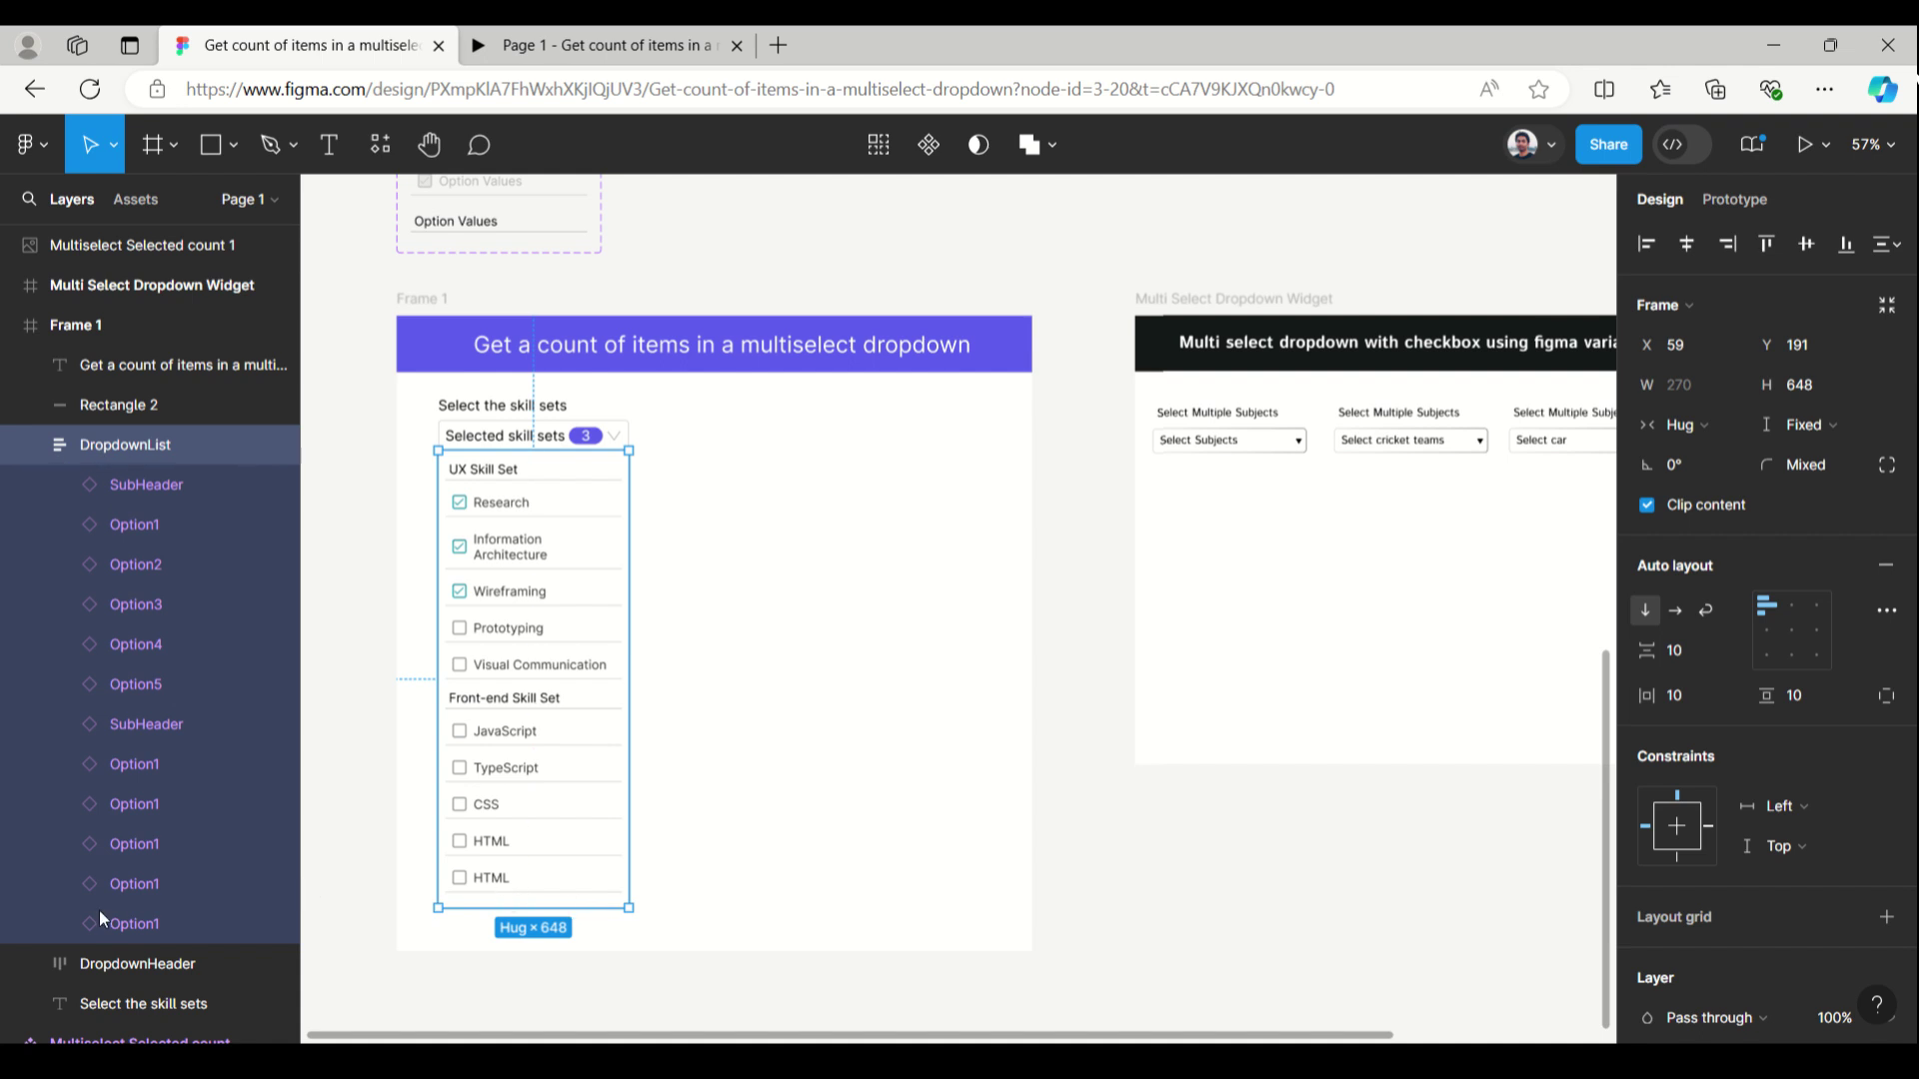
Step: Set the new bottom HTML option's State to Disabled Checked
{"action": "left_click", "coordinate": [153, 916]}
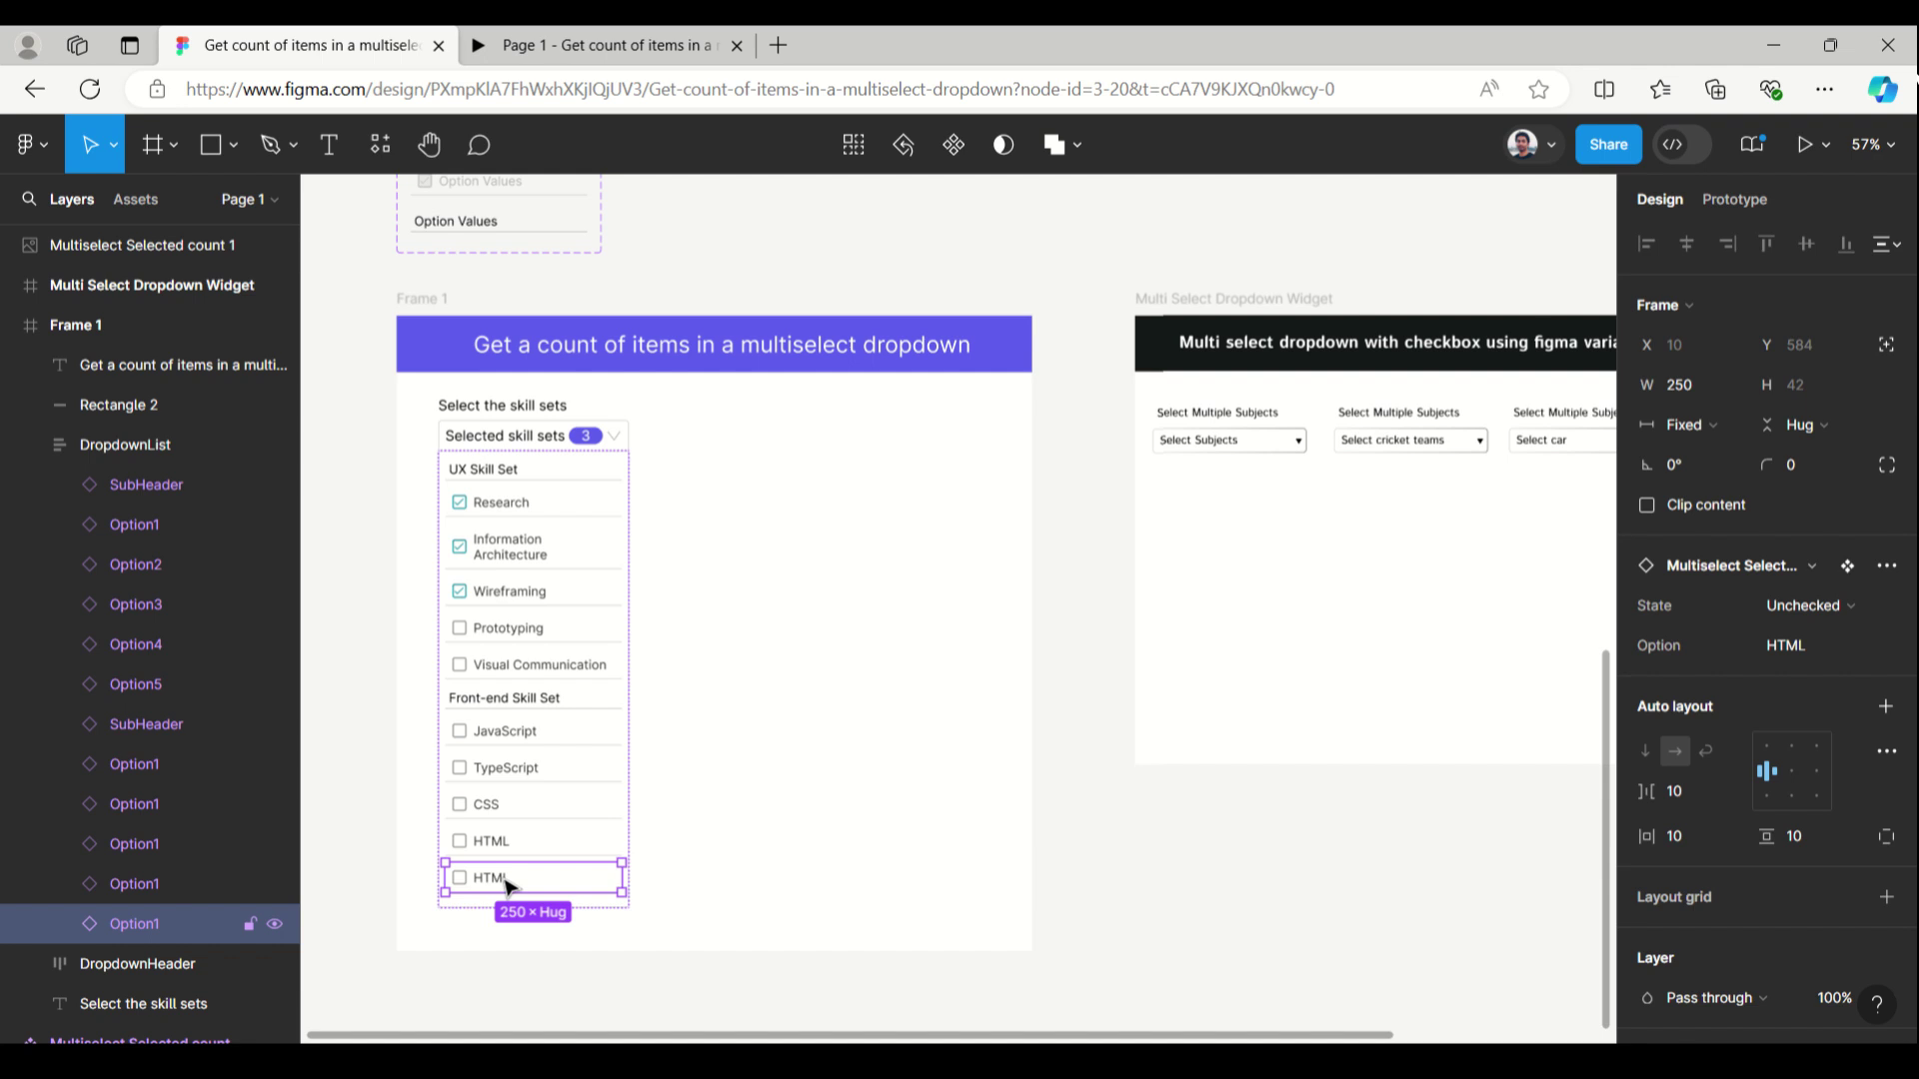
{"action": "left_click", "coordinate": [1849, 605]}
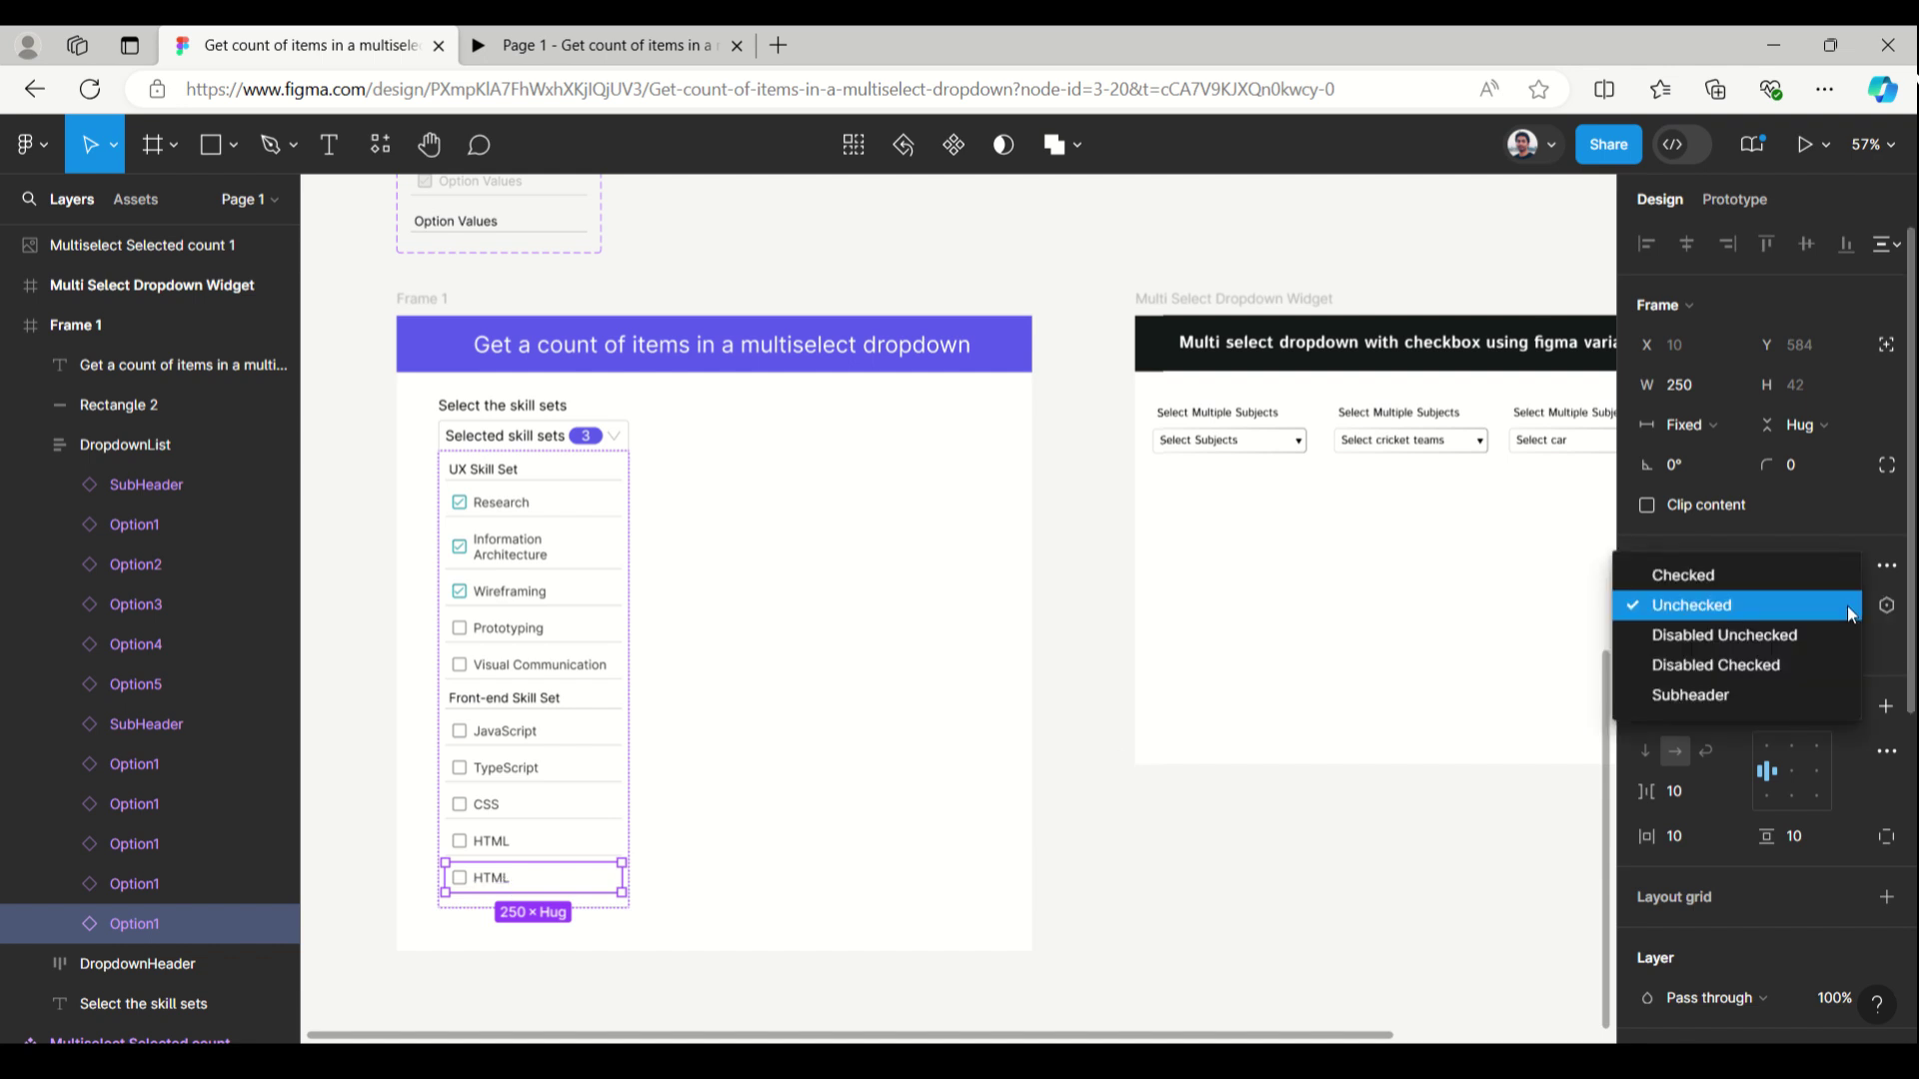
{"action": "left_click", "coordinate": [1761, 662]}
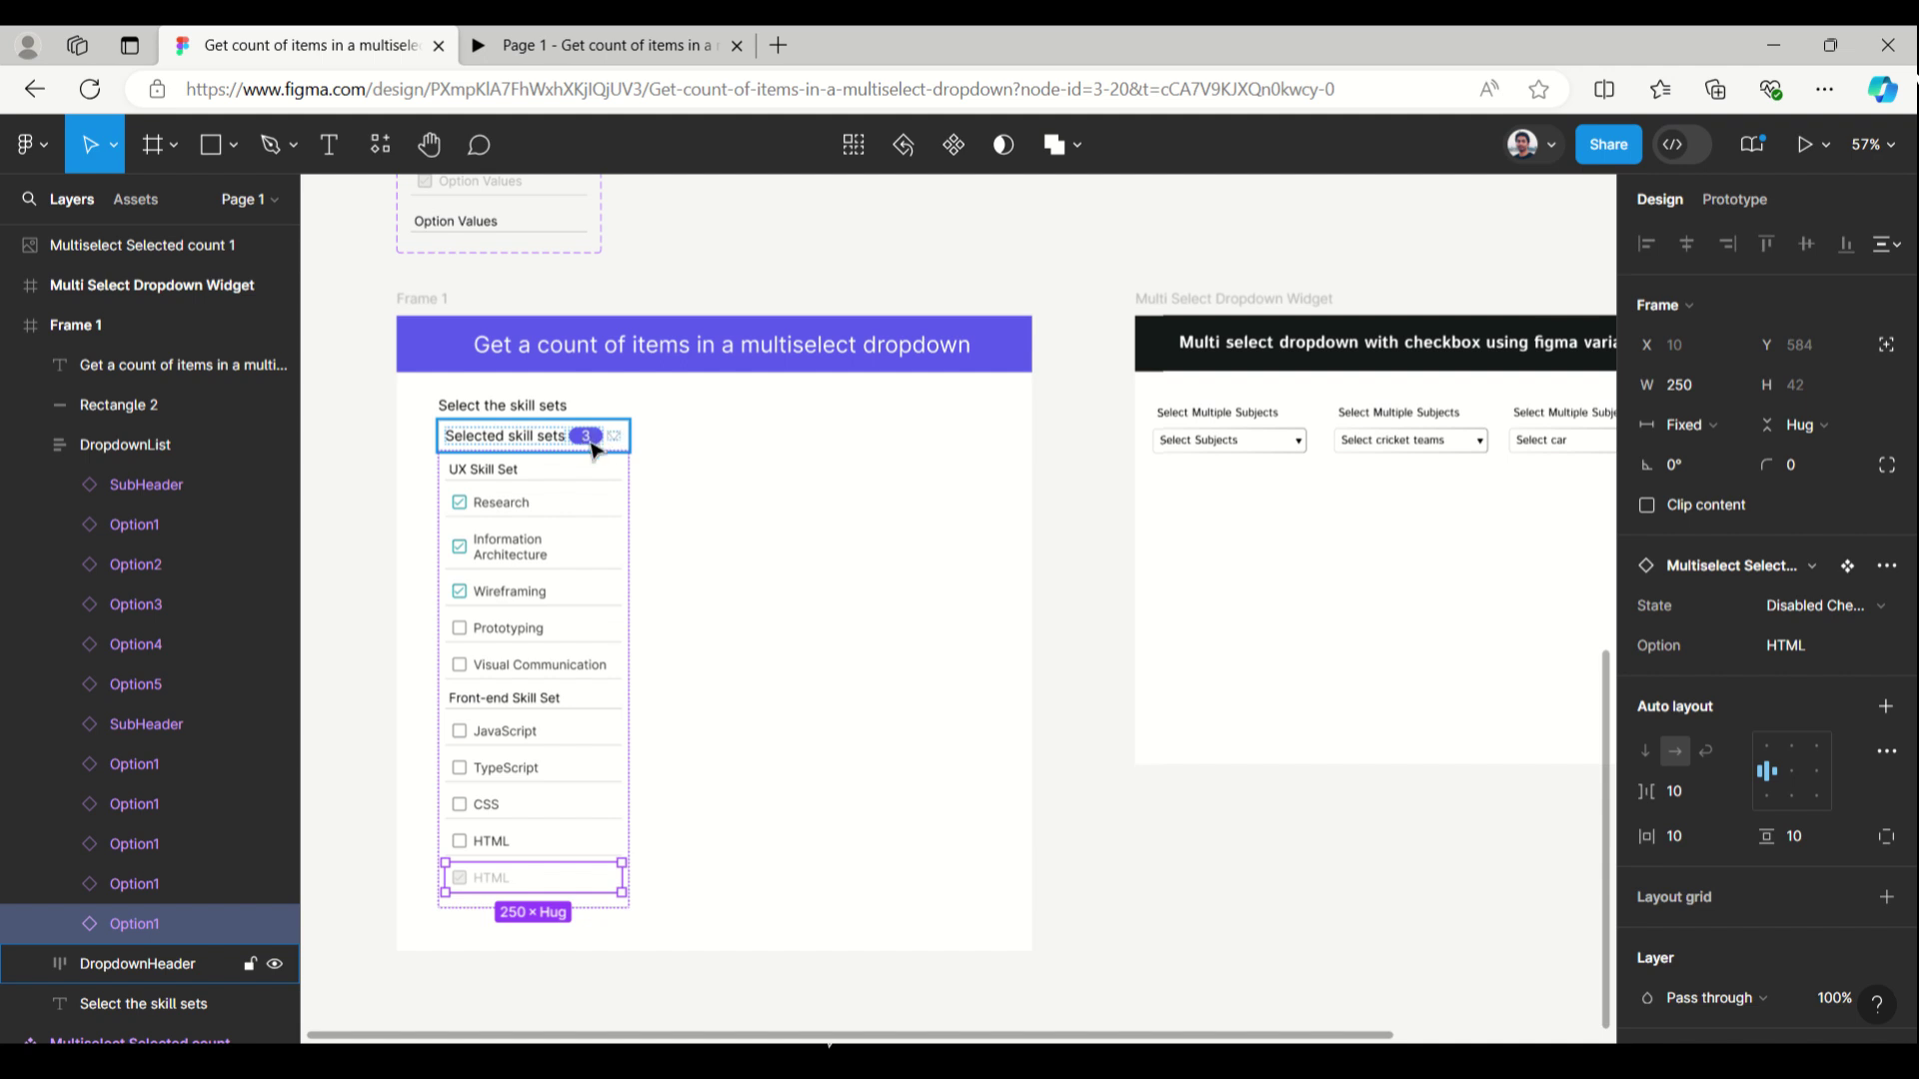
Step: Change the Selected Count local variable to 4
{"action": "left_click", "coordinate": [1397, 264]}
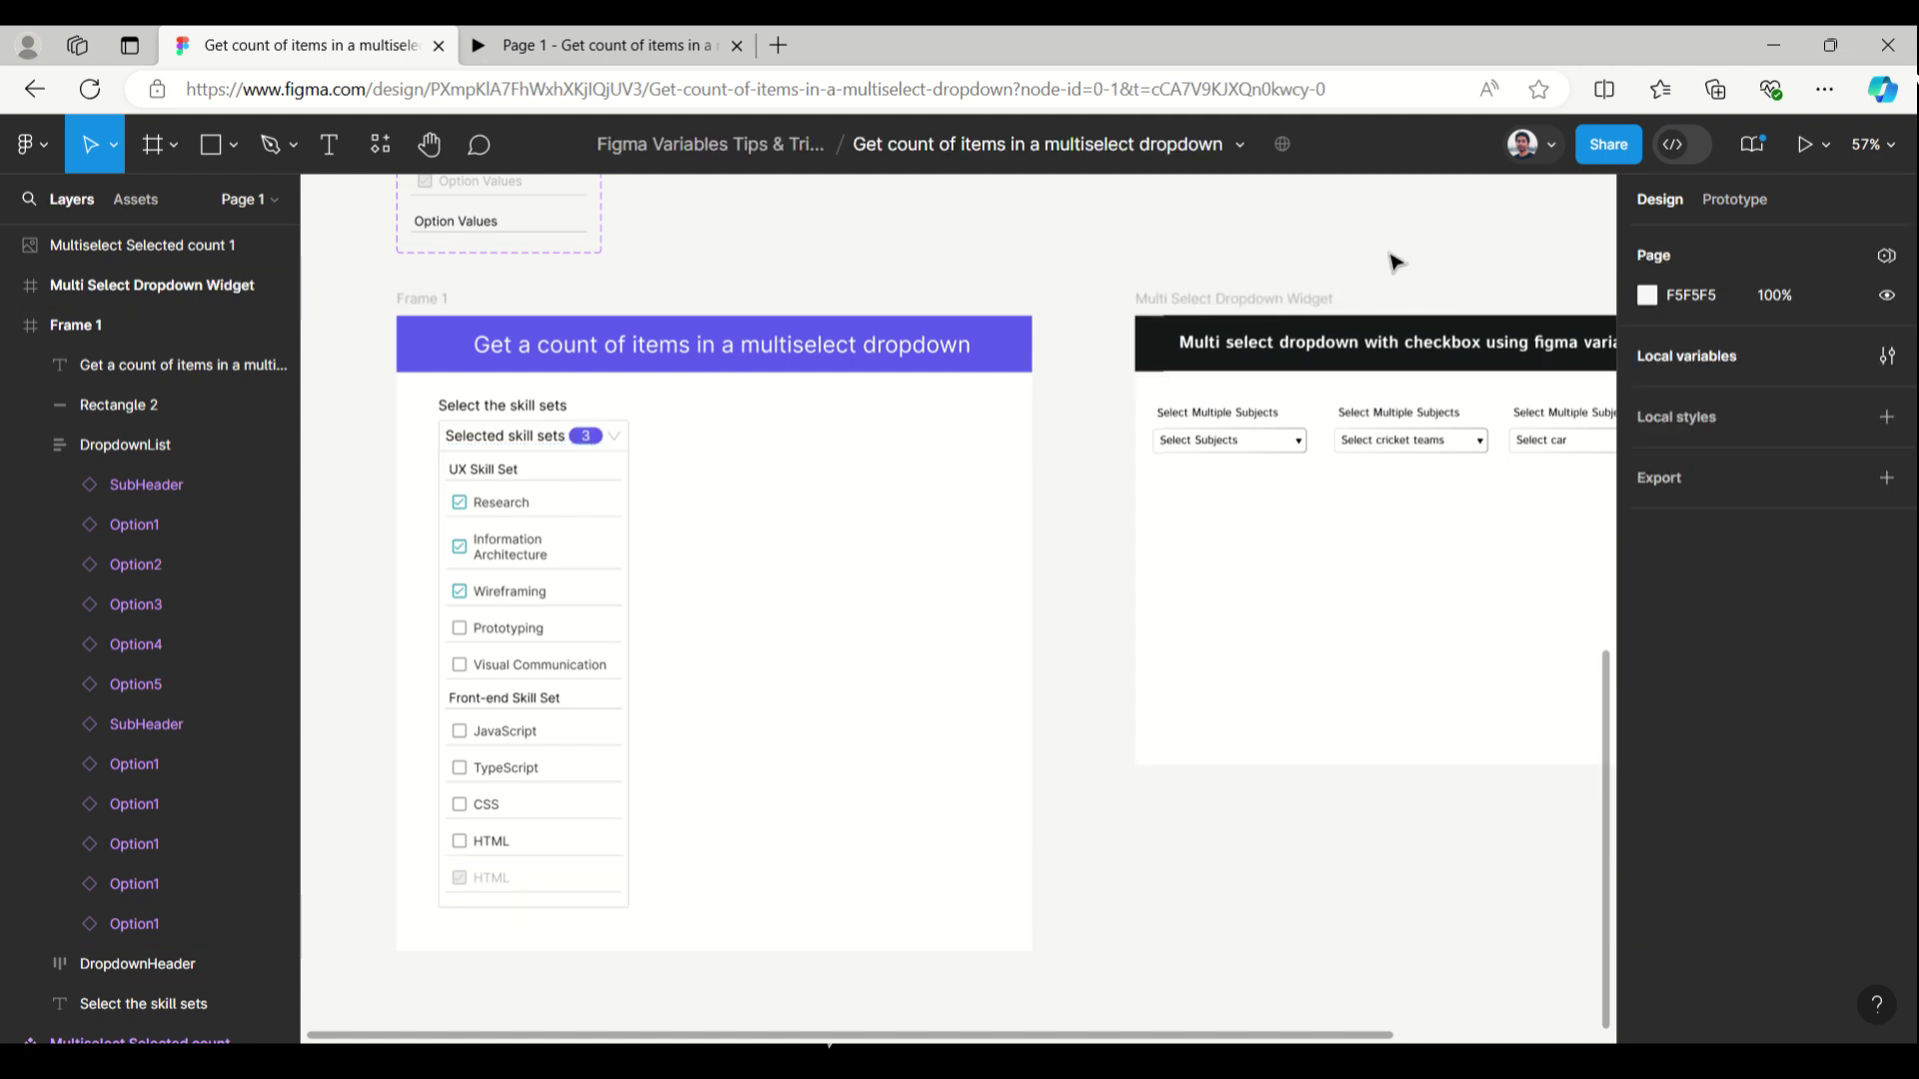
{"action": "left_click", "coordinate": [1684, 361]}
{"action": "left_click", "coordinate": [1080, 324]}
{"action": "type", "text": "4"}
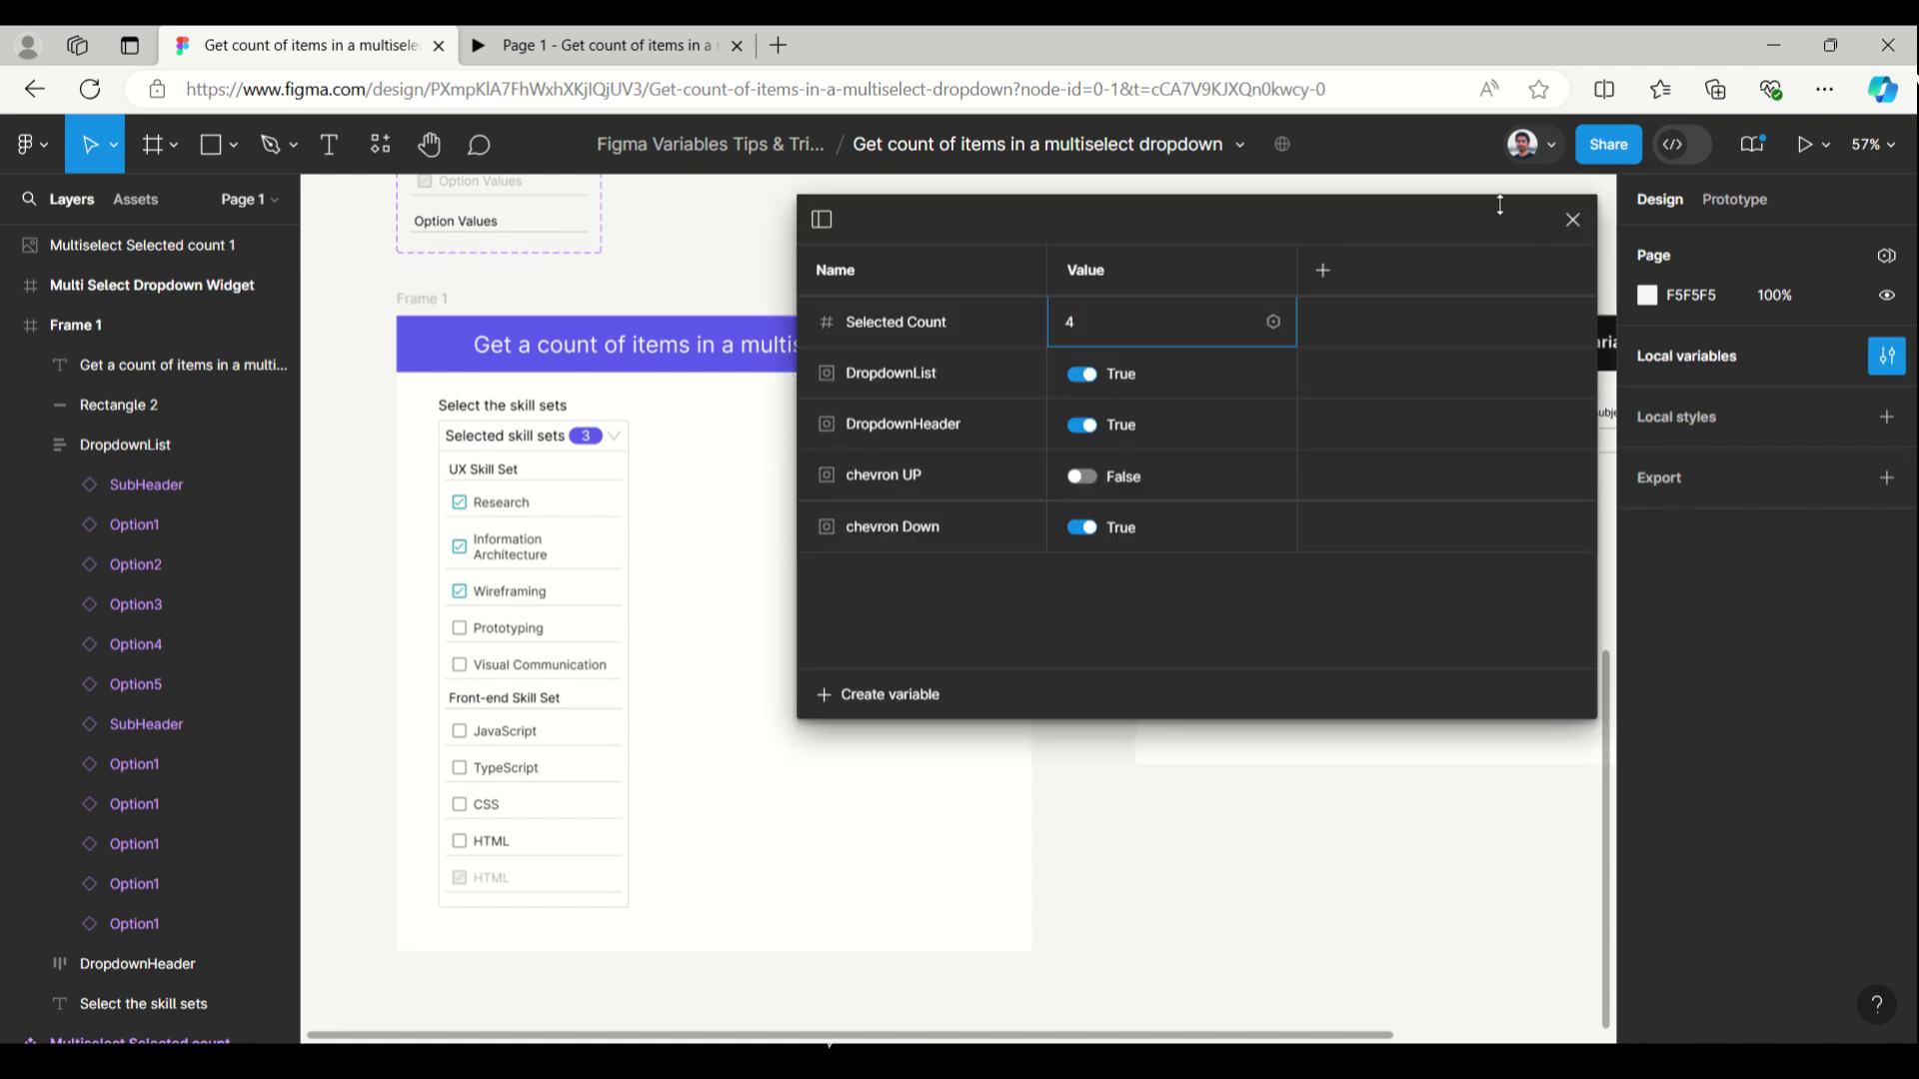
{"action": "key", "text": "Return"}
{"action": "left_click", "coordinate": [1574, 222]}
Step: Reopen Local variables and set Selected Count to 0
{"action": "left_click", "coordinate": [625, 485]}
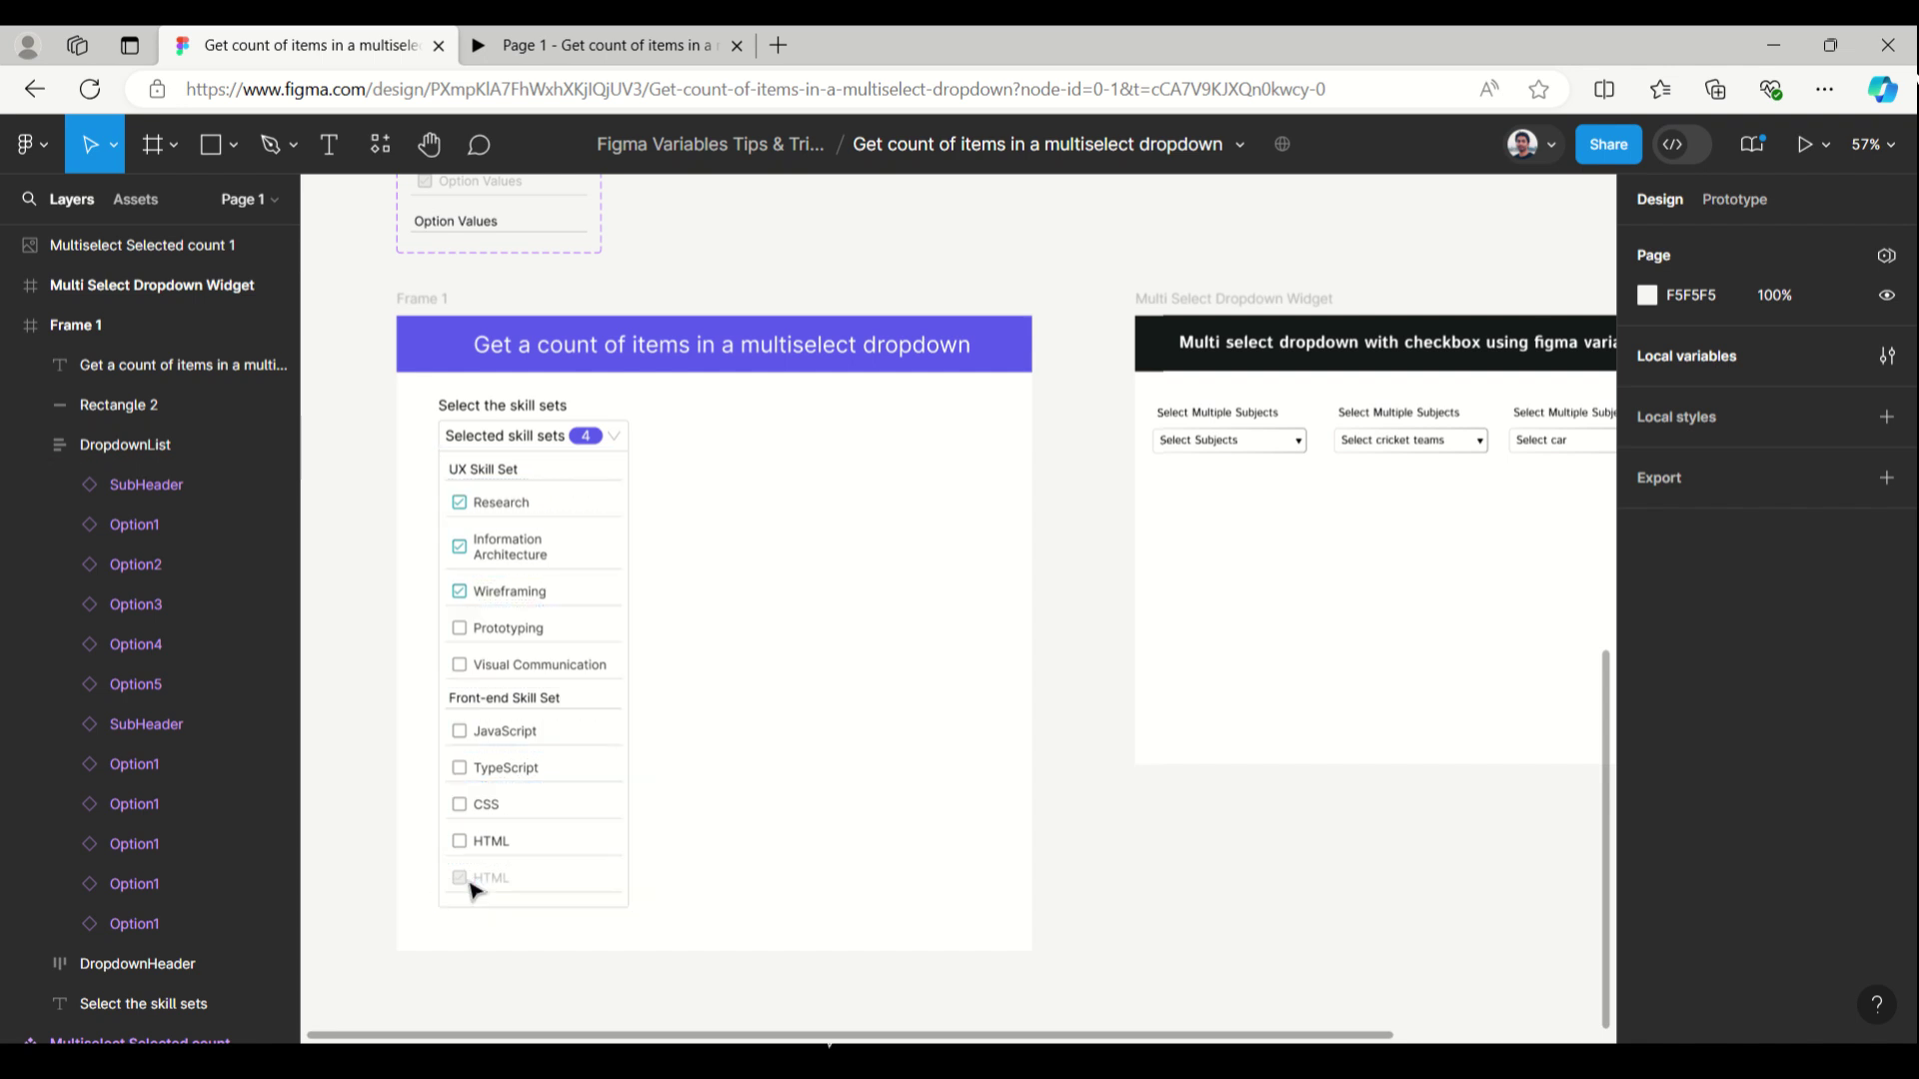
{"action": "left_click", "coordinate": [977, 544]}
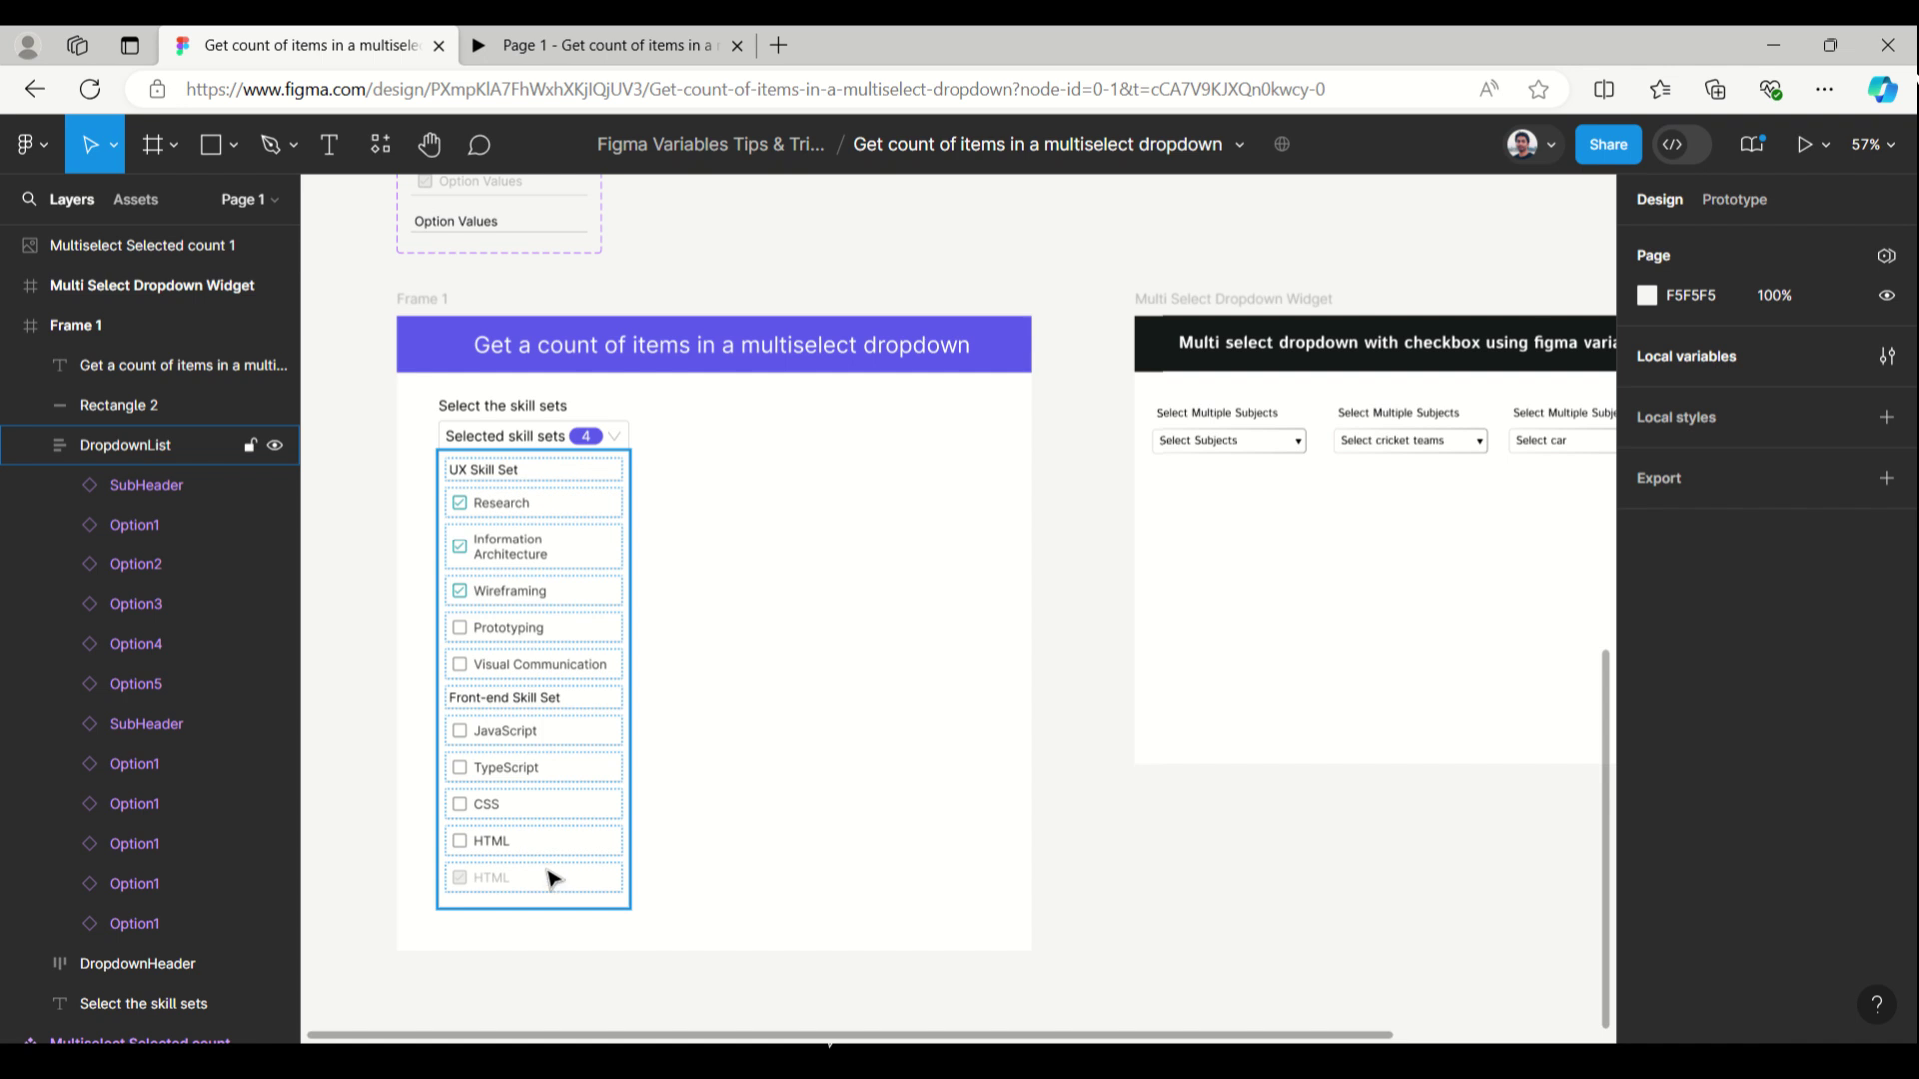
{"action": "left_click", "coordinate": [1887, 356]}
{"action": "left_click", "coordinate": [1075, 330]}
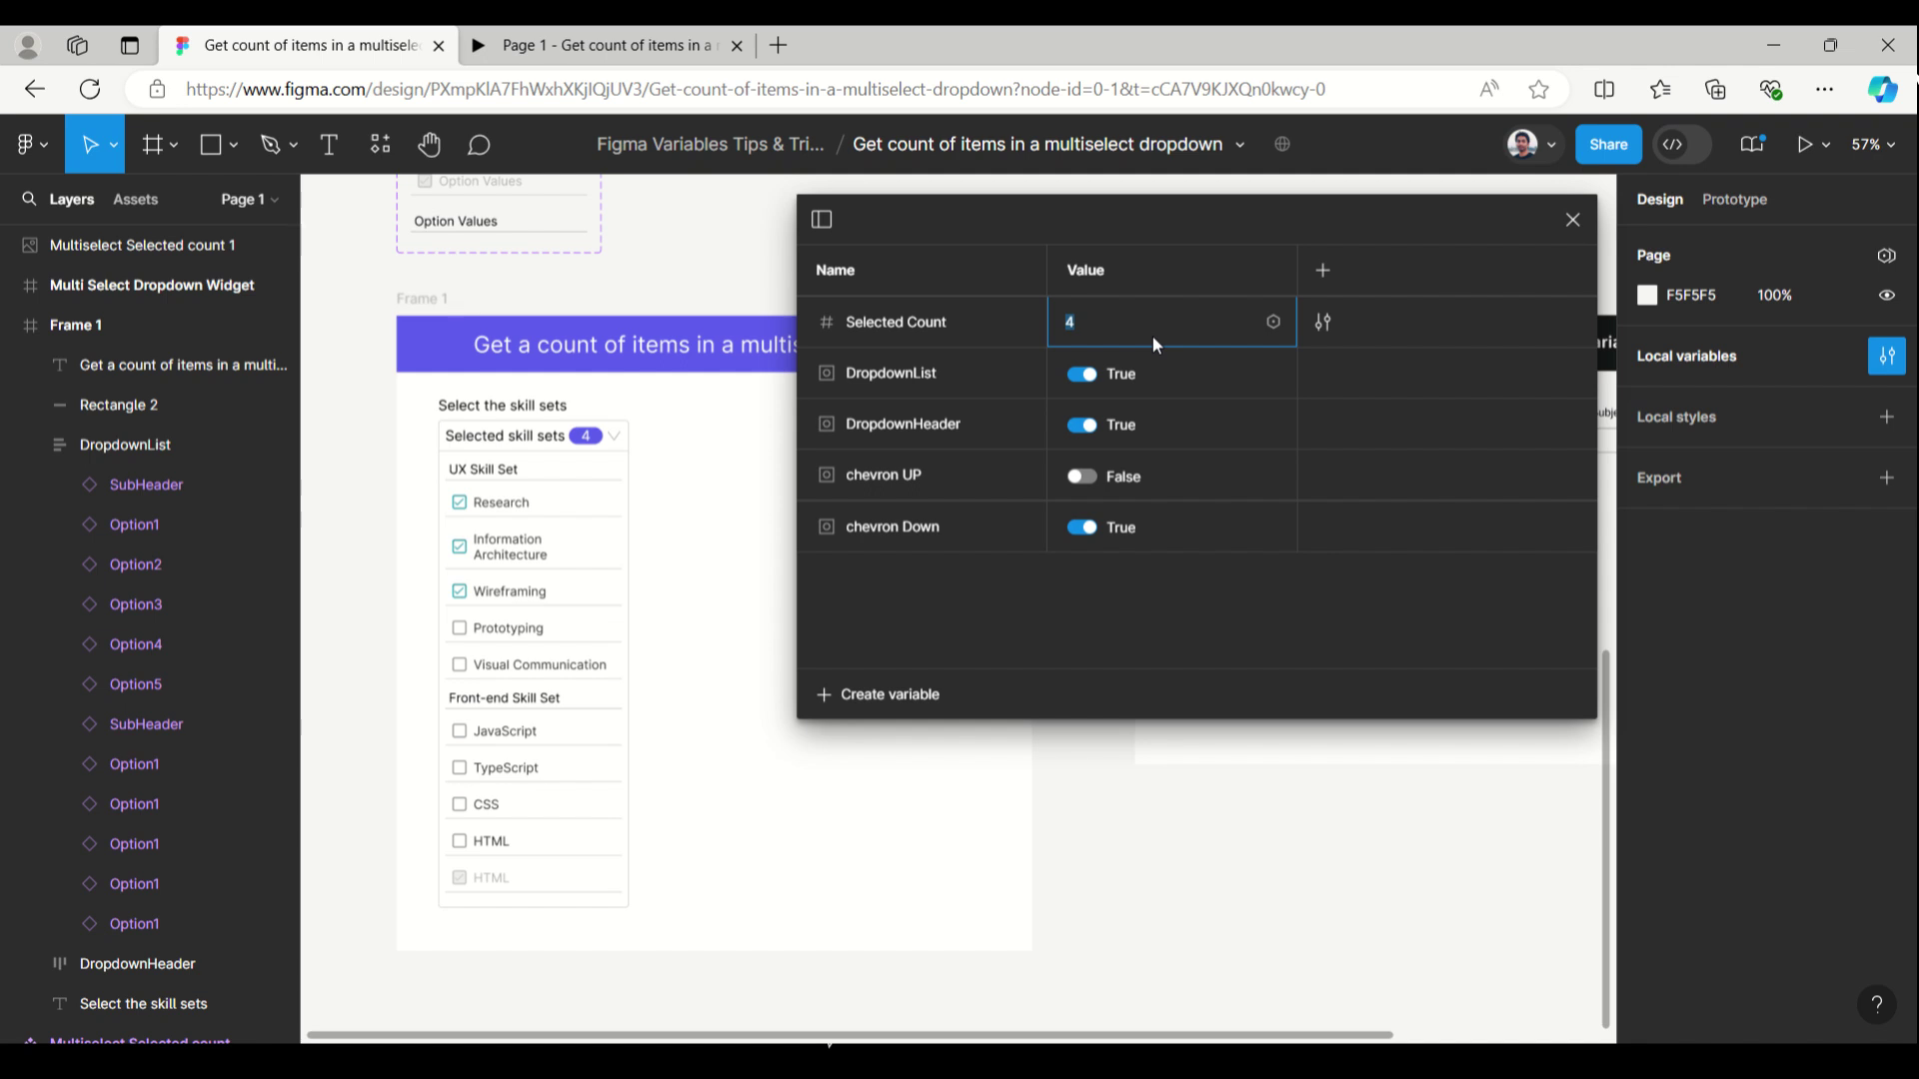
{"action": "type", "text": "0"}
{"action": "left_click", "coordinate": [1574, 220]}
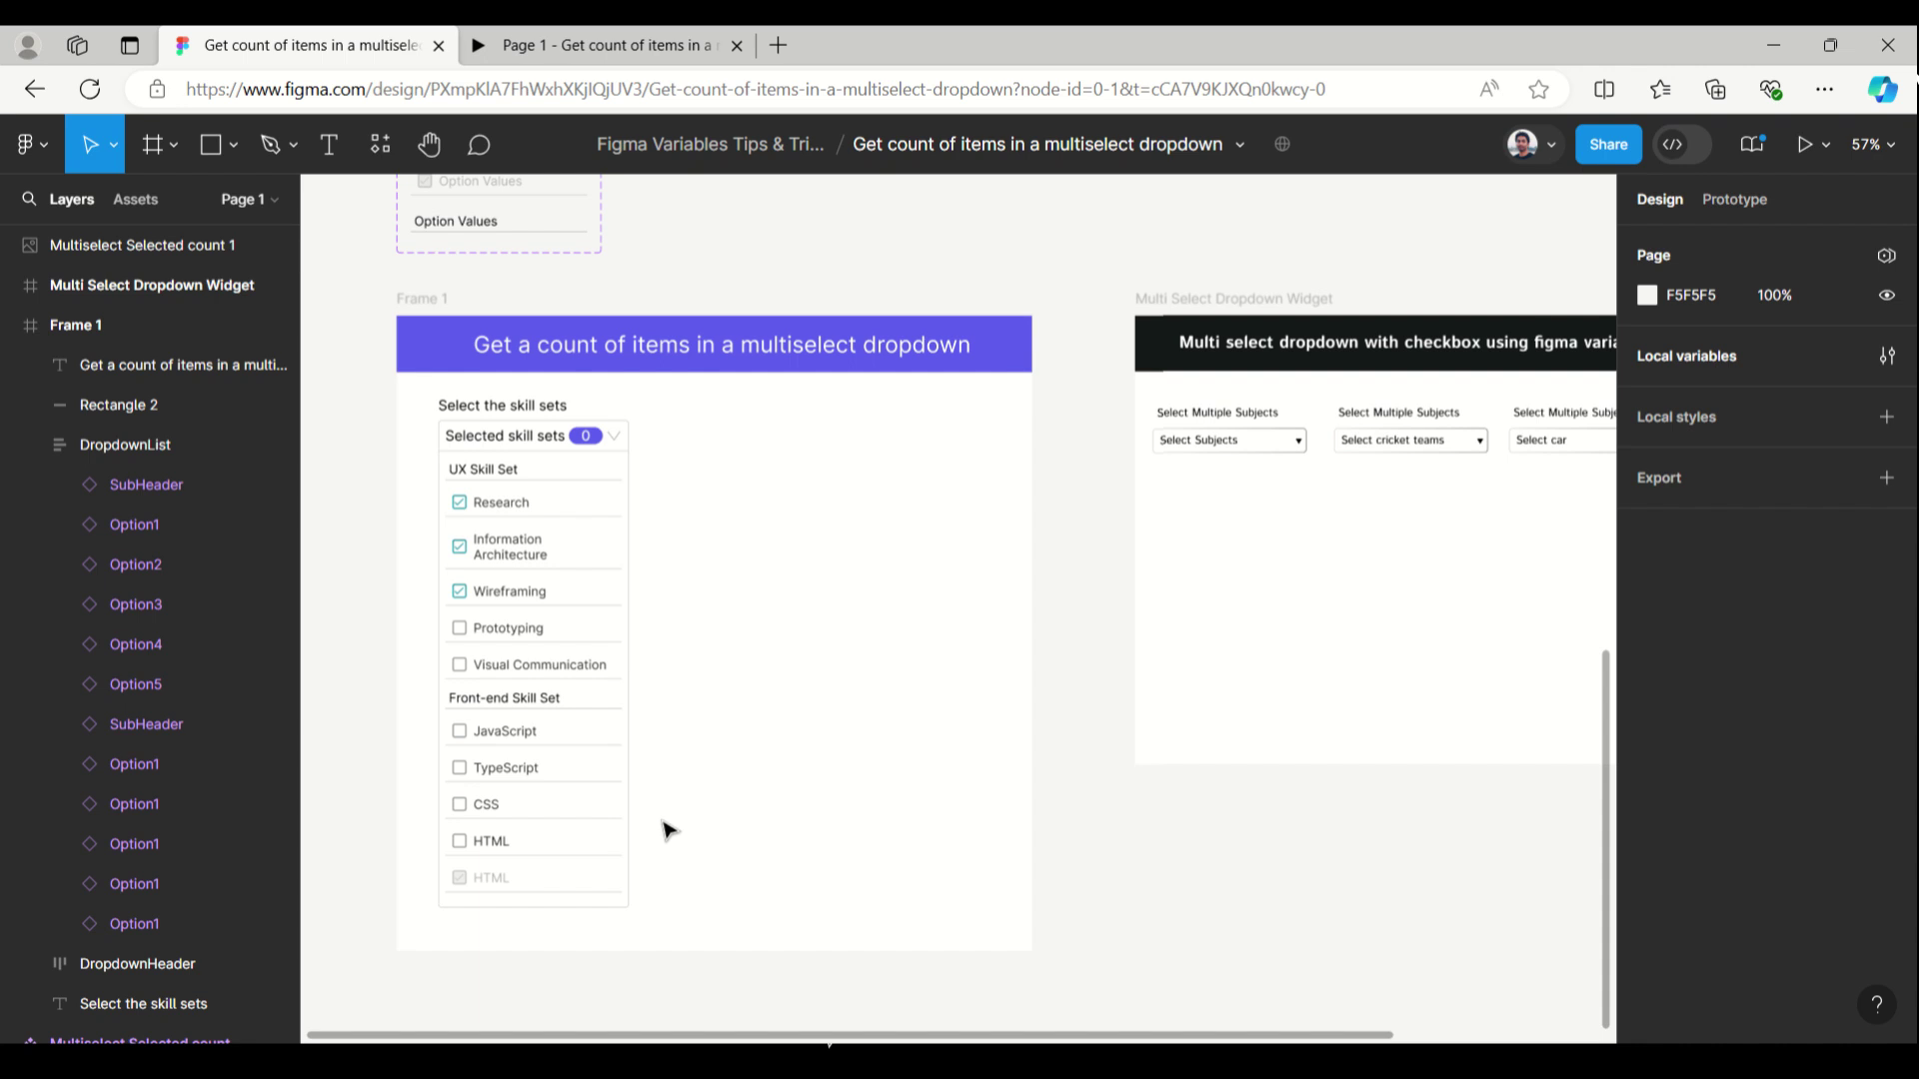
{"action": "left_click", "coordinate": [562, 851]}
Step: Rename the bottom HTML option's label to TypeScript
{"action": "left_click", "coordinate": [556, 877]}
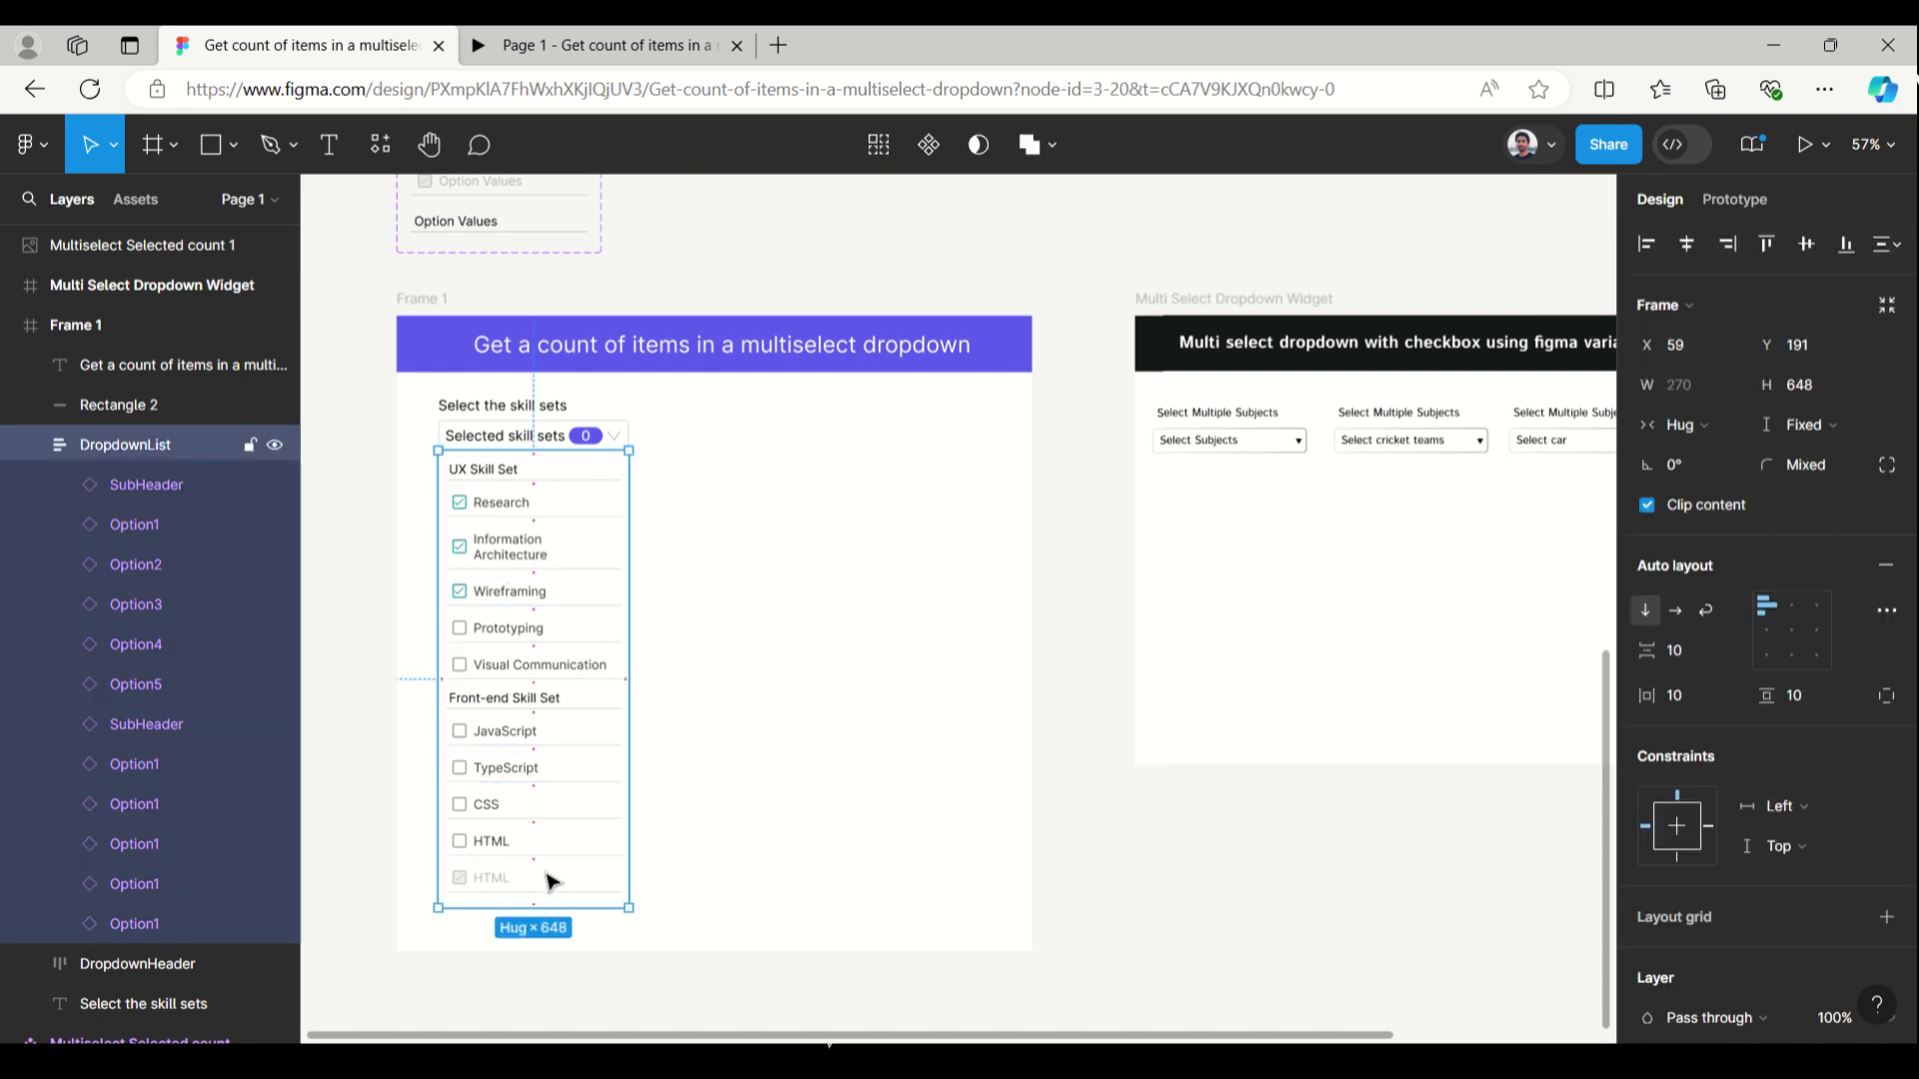
{"action": "double_click", "coordinate": [505, 881]}
{"action": "double_click", "coordinate": [502, 883]}
{"action": "double_click", "coordinate": [566, 875]}
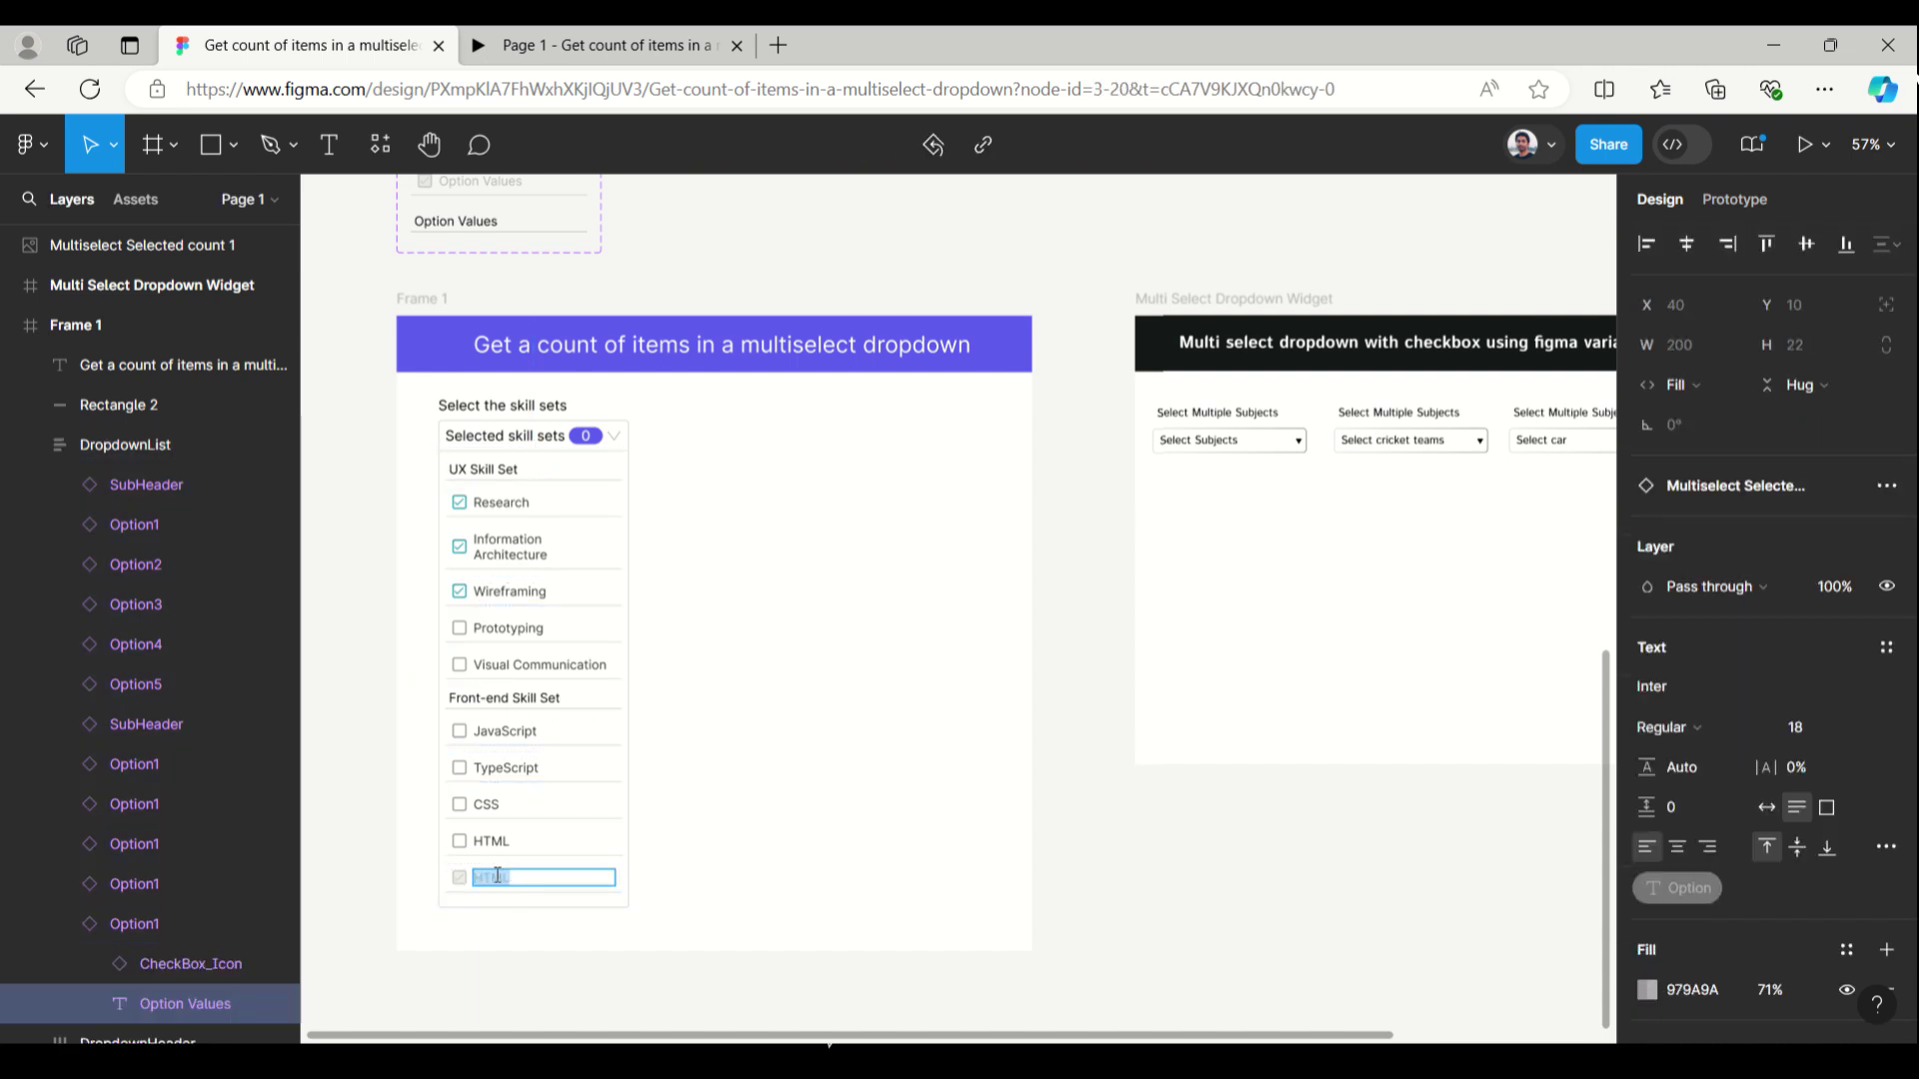
{"action": "type", "text": "TypeScript"}
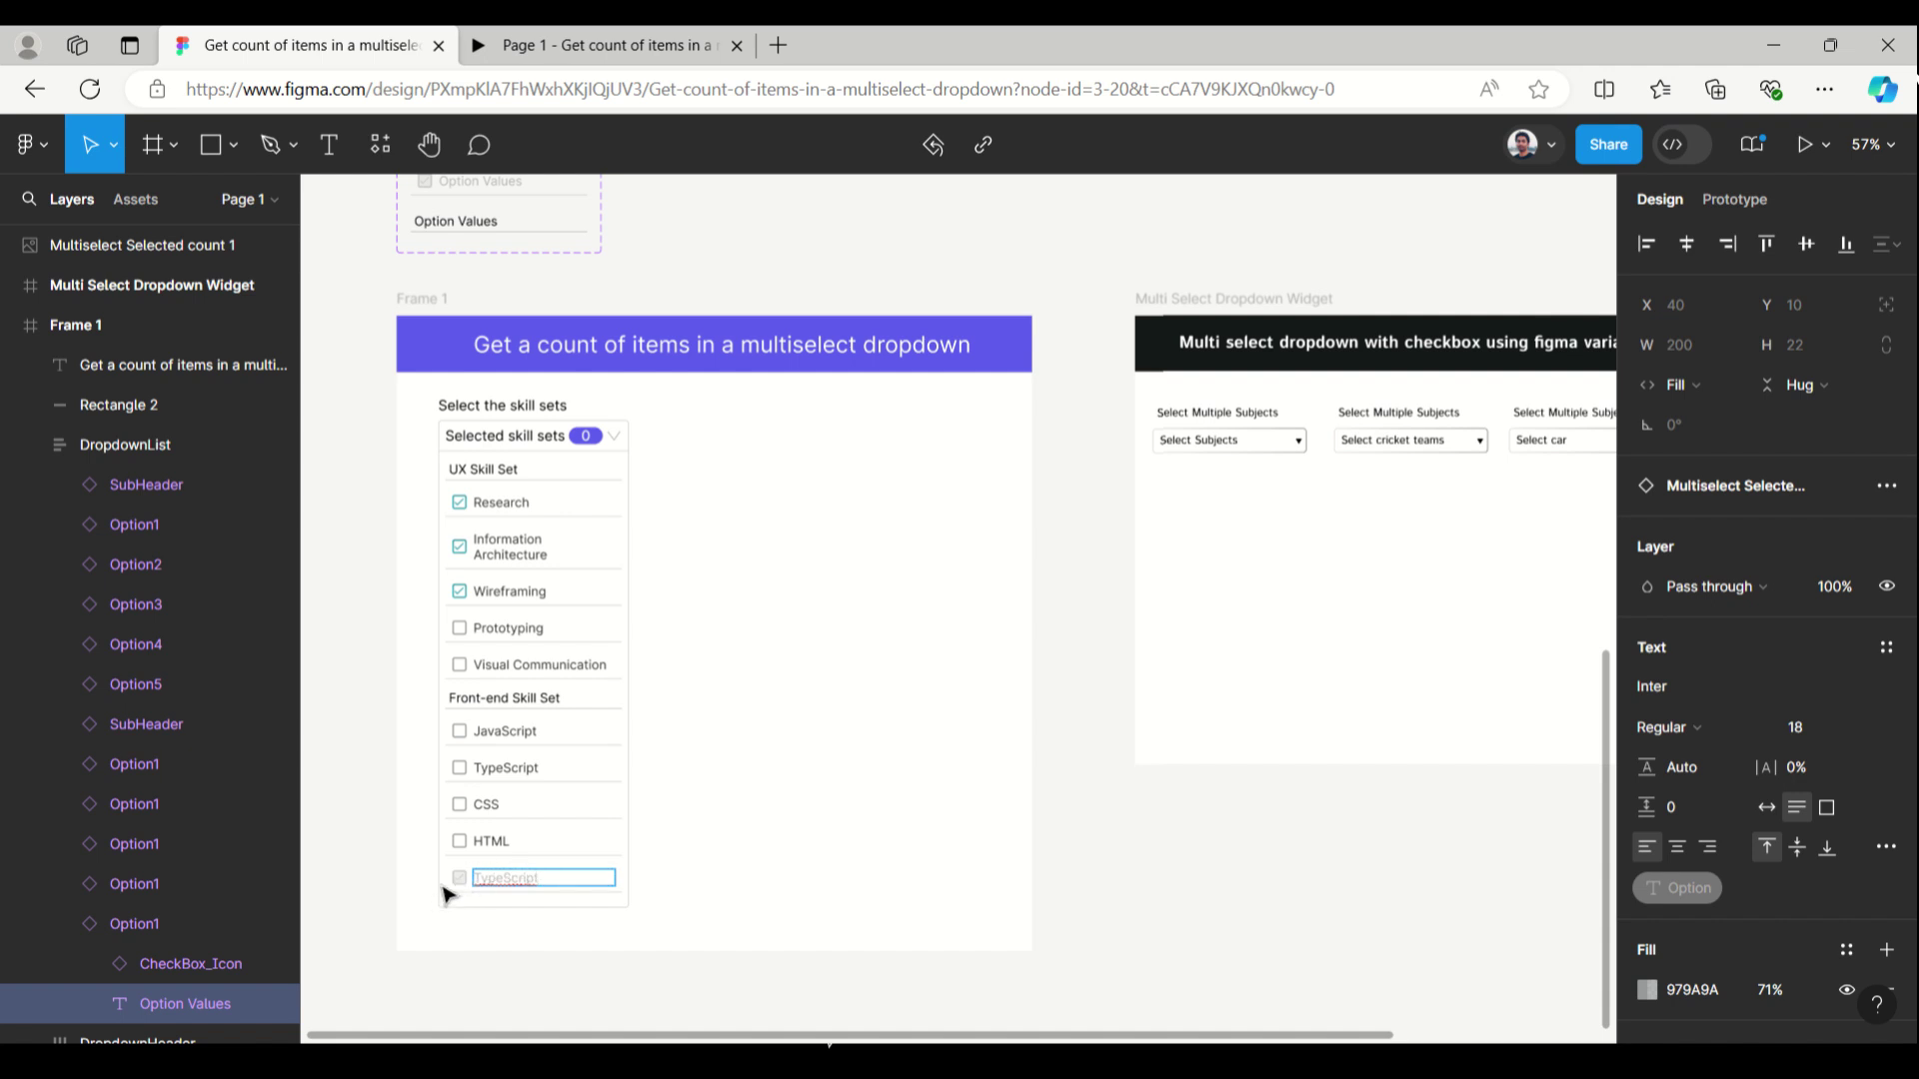
{"action": "key", "text": "Escape"}
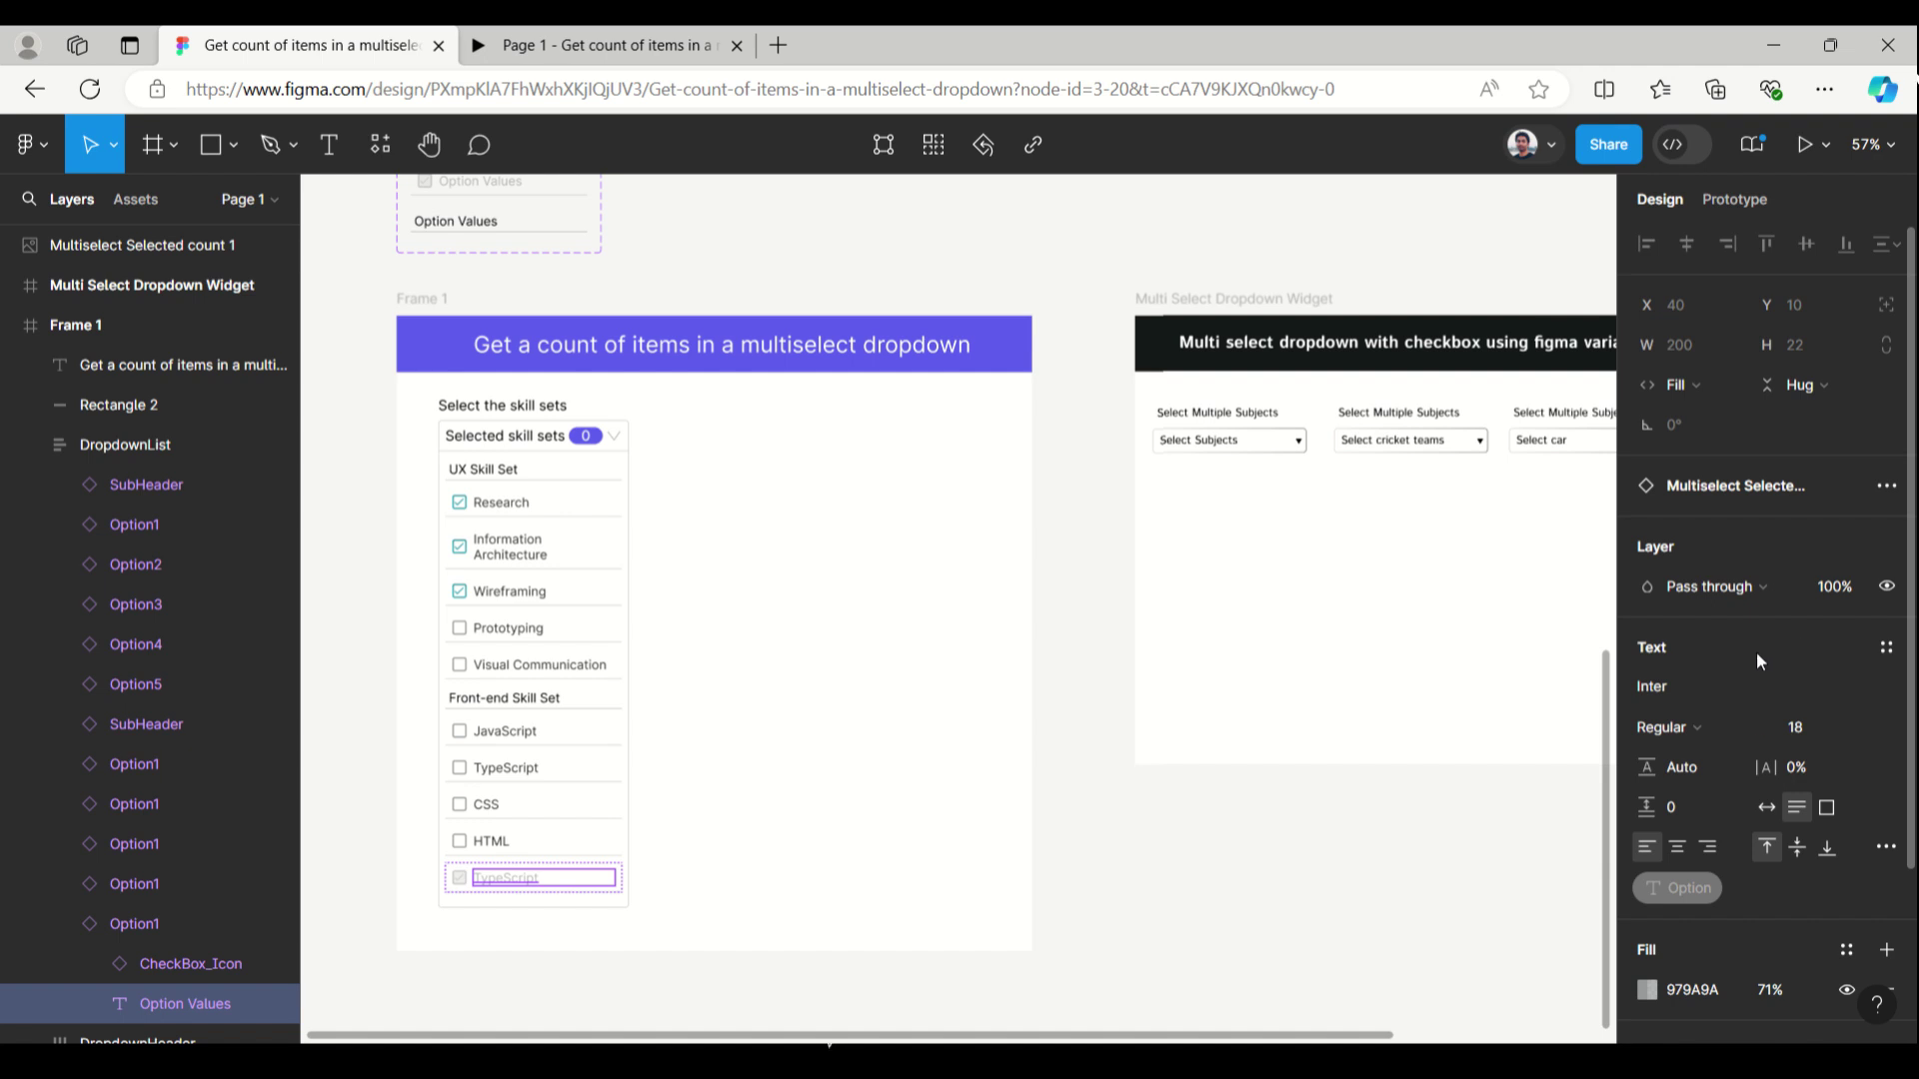
Step: Set the bottom TypeScript and the Wireframing options to Unchecked
{"action": "left_click", "coordinate": [831, 860]}
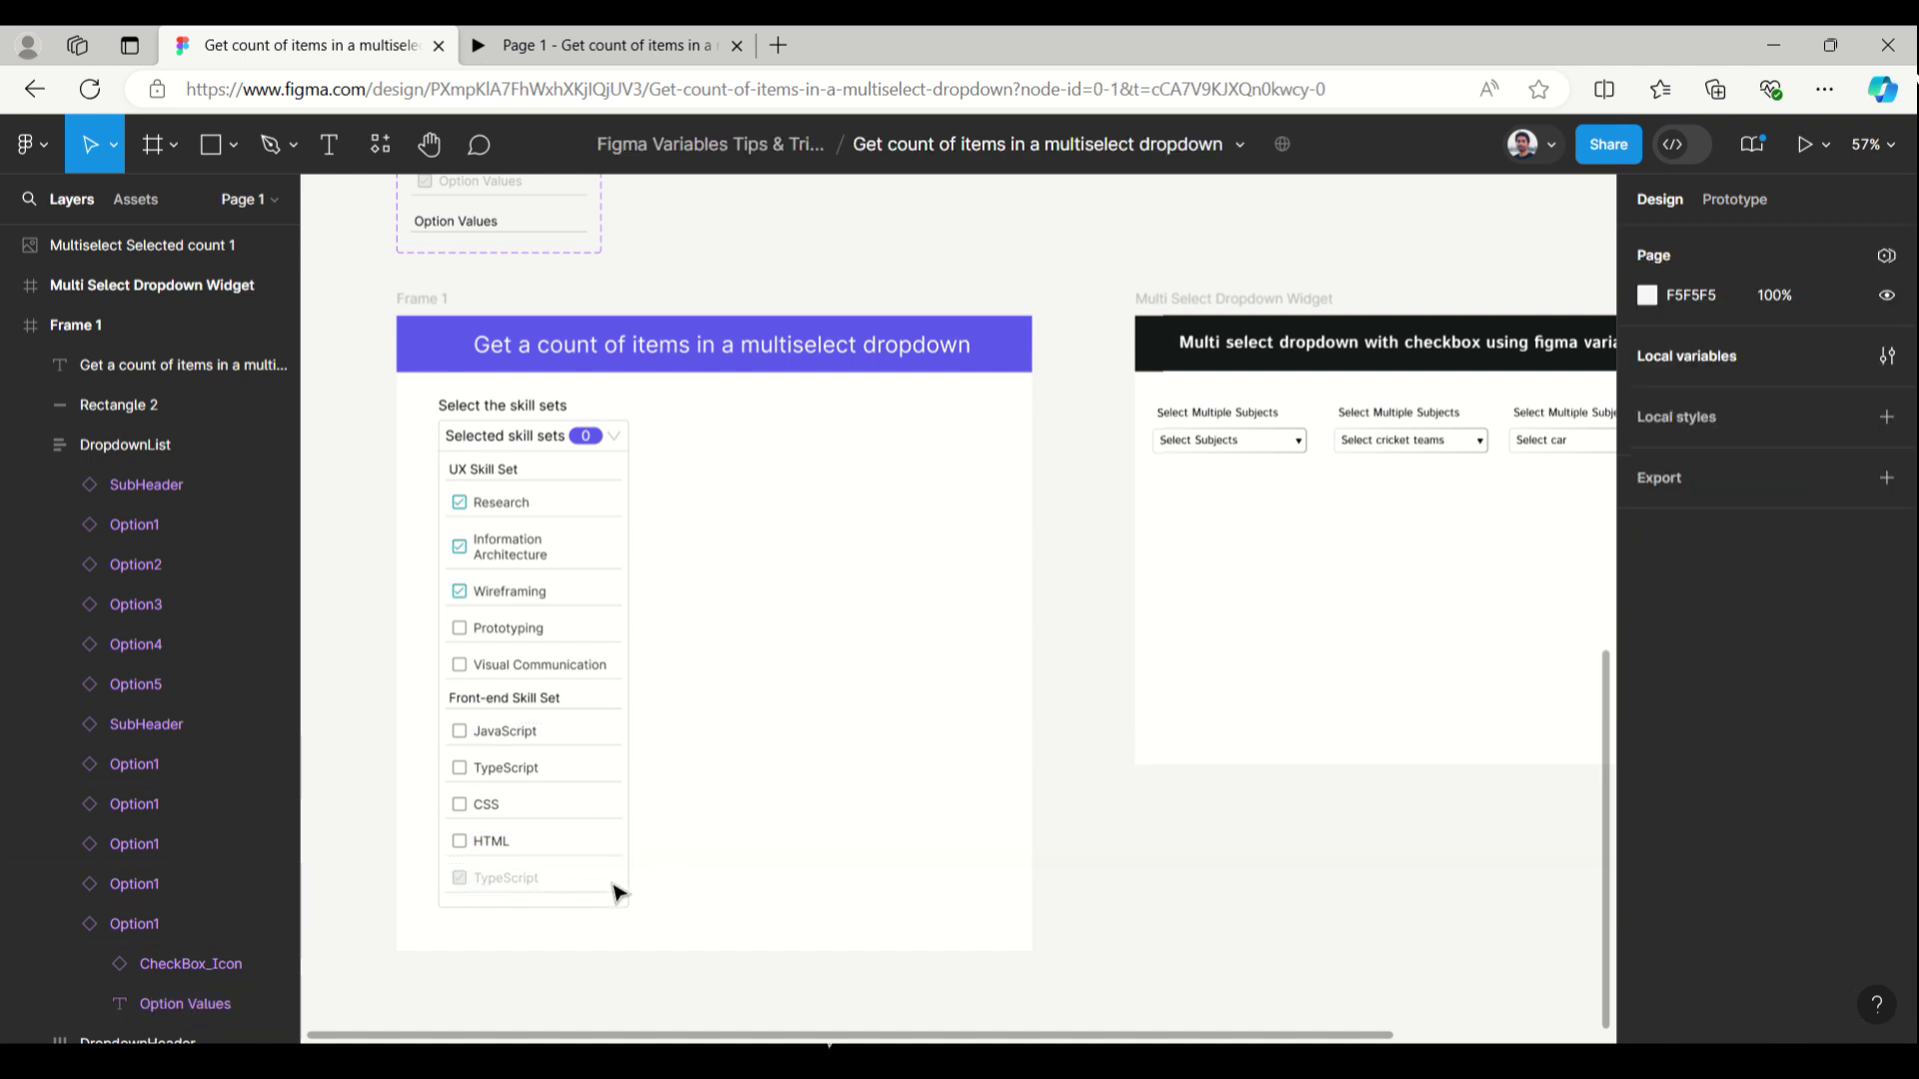
{"action": "left_click", "coordinate": [549, 889]}
{"action": "left_click", "coordinate": [548, 888]}
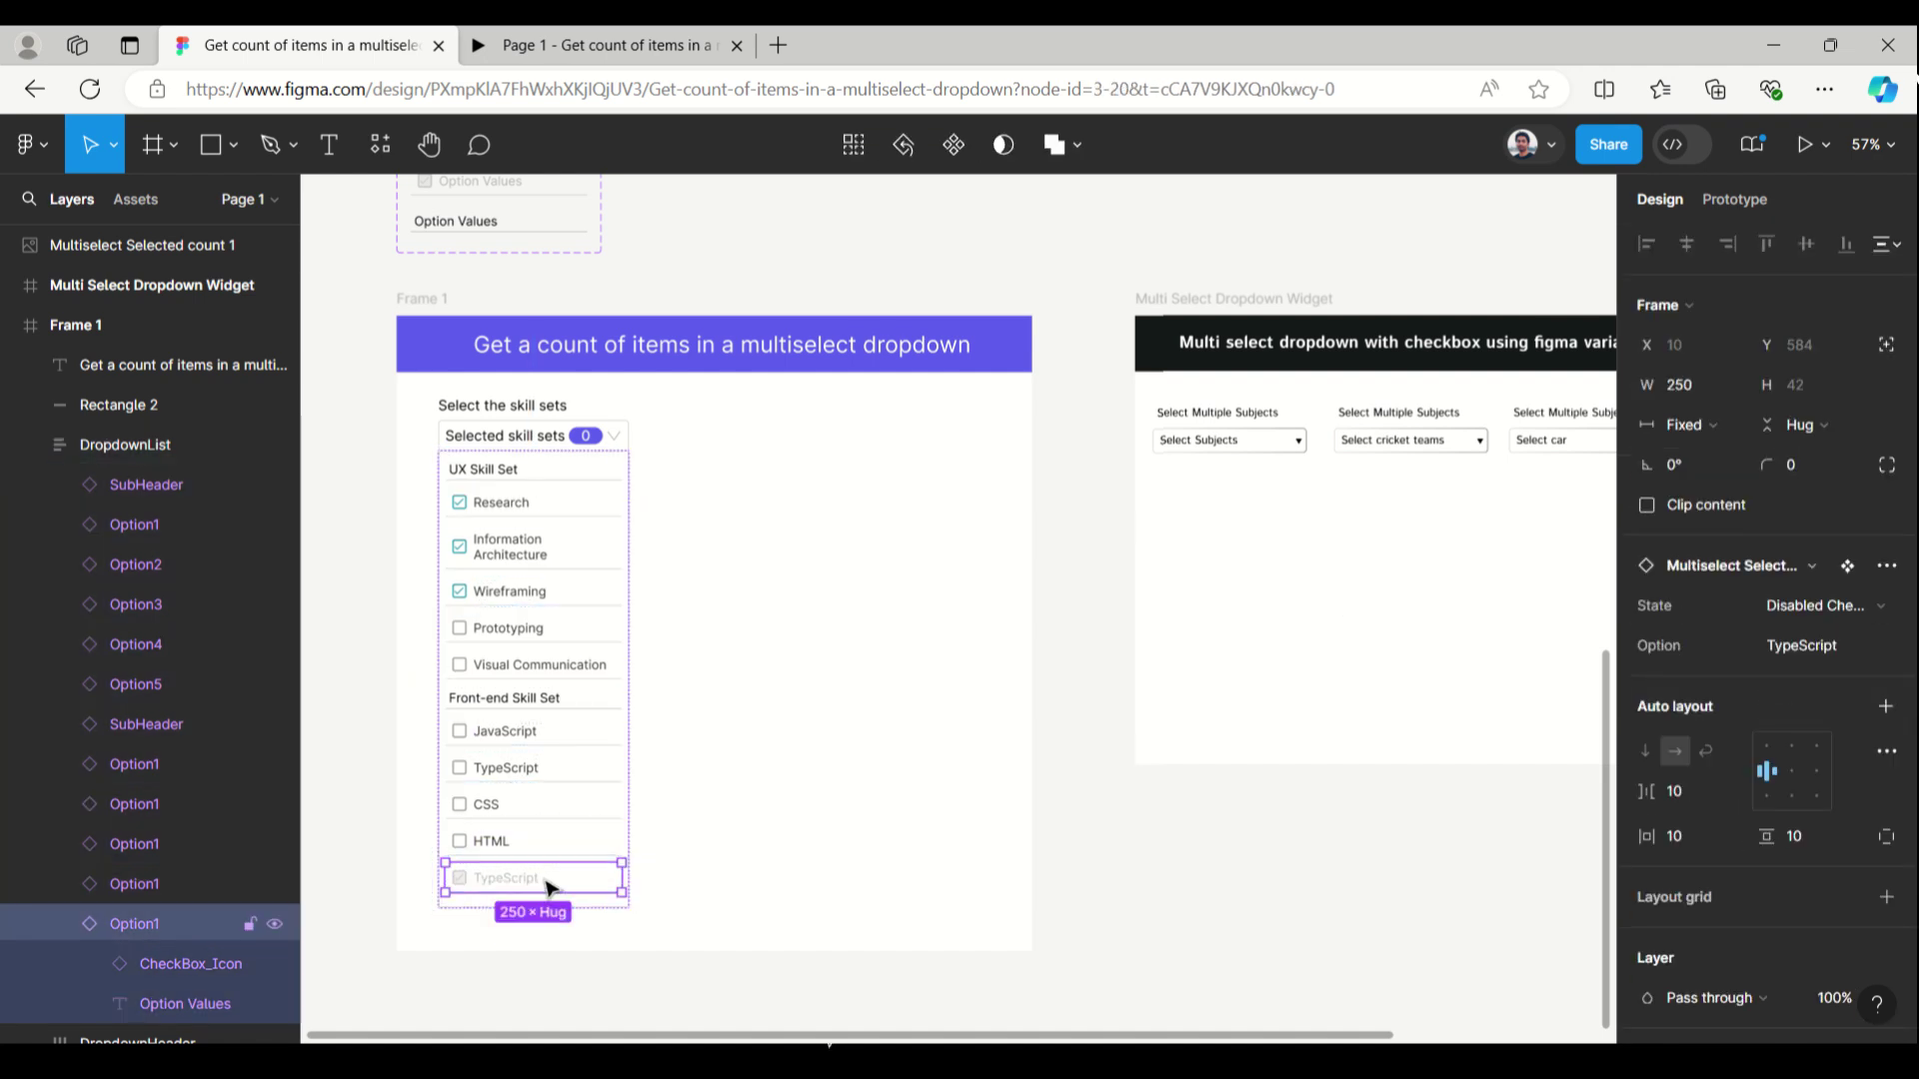
{"action": "left_click", "coordinate": [1850, 607]}
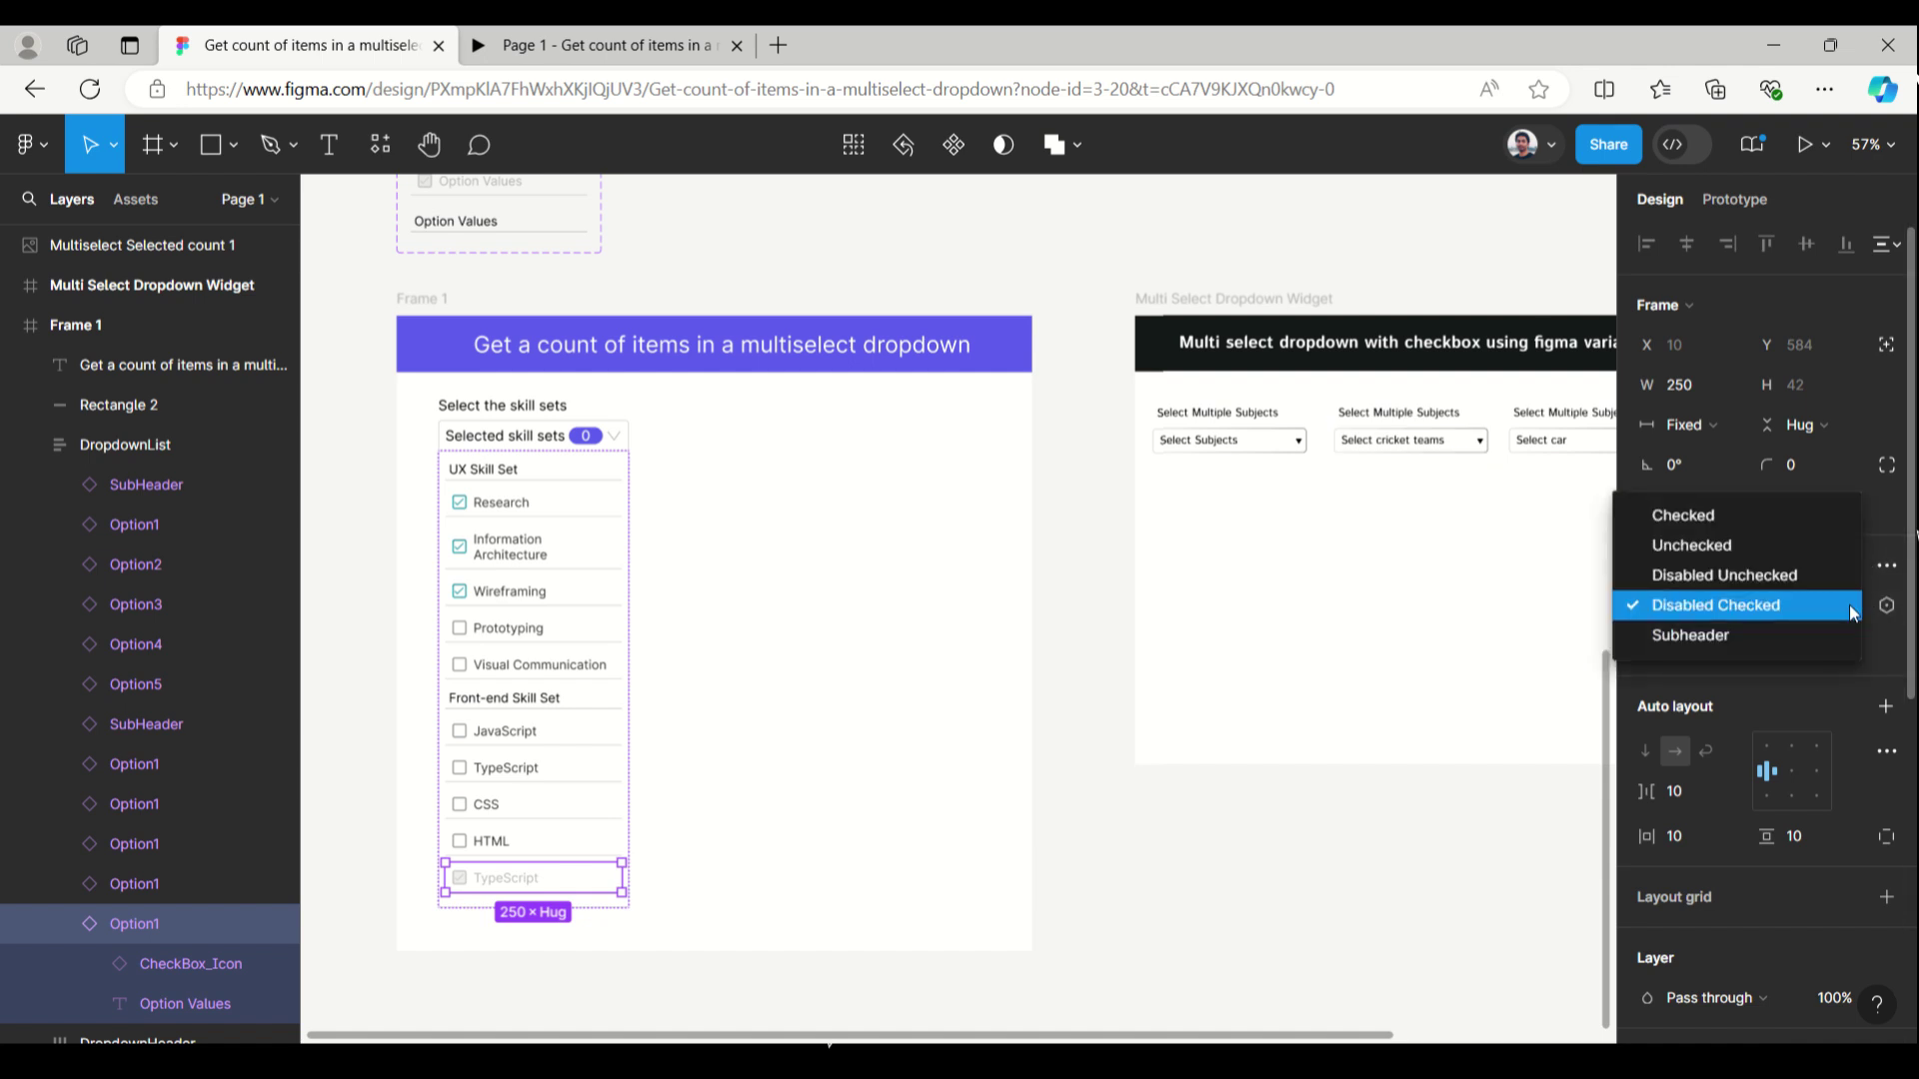
{"action": "left_click", "coordinate": [1826, 545]}
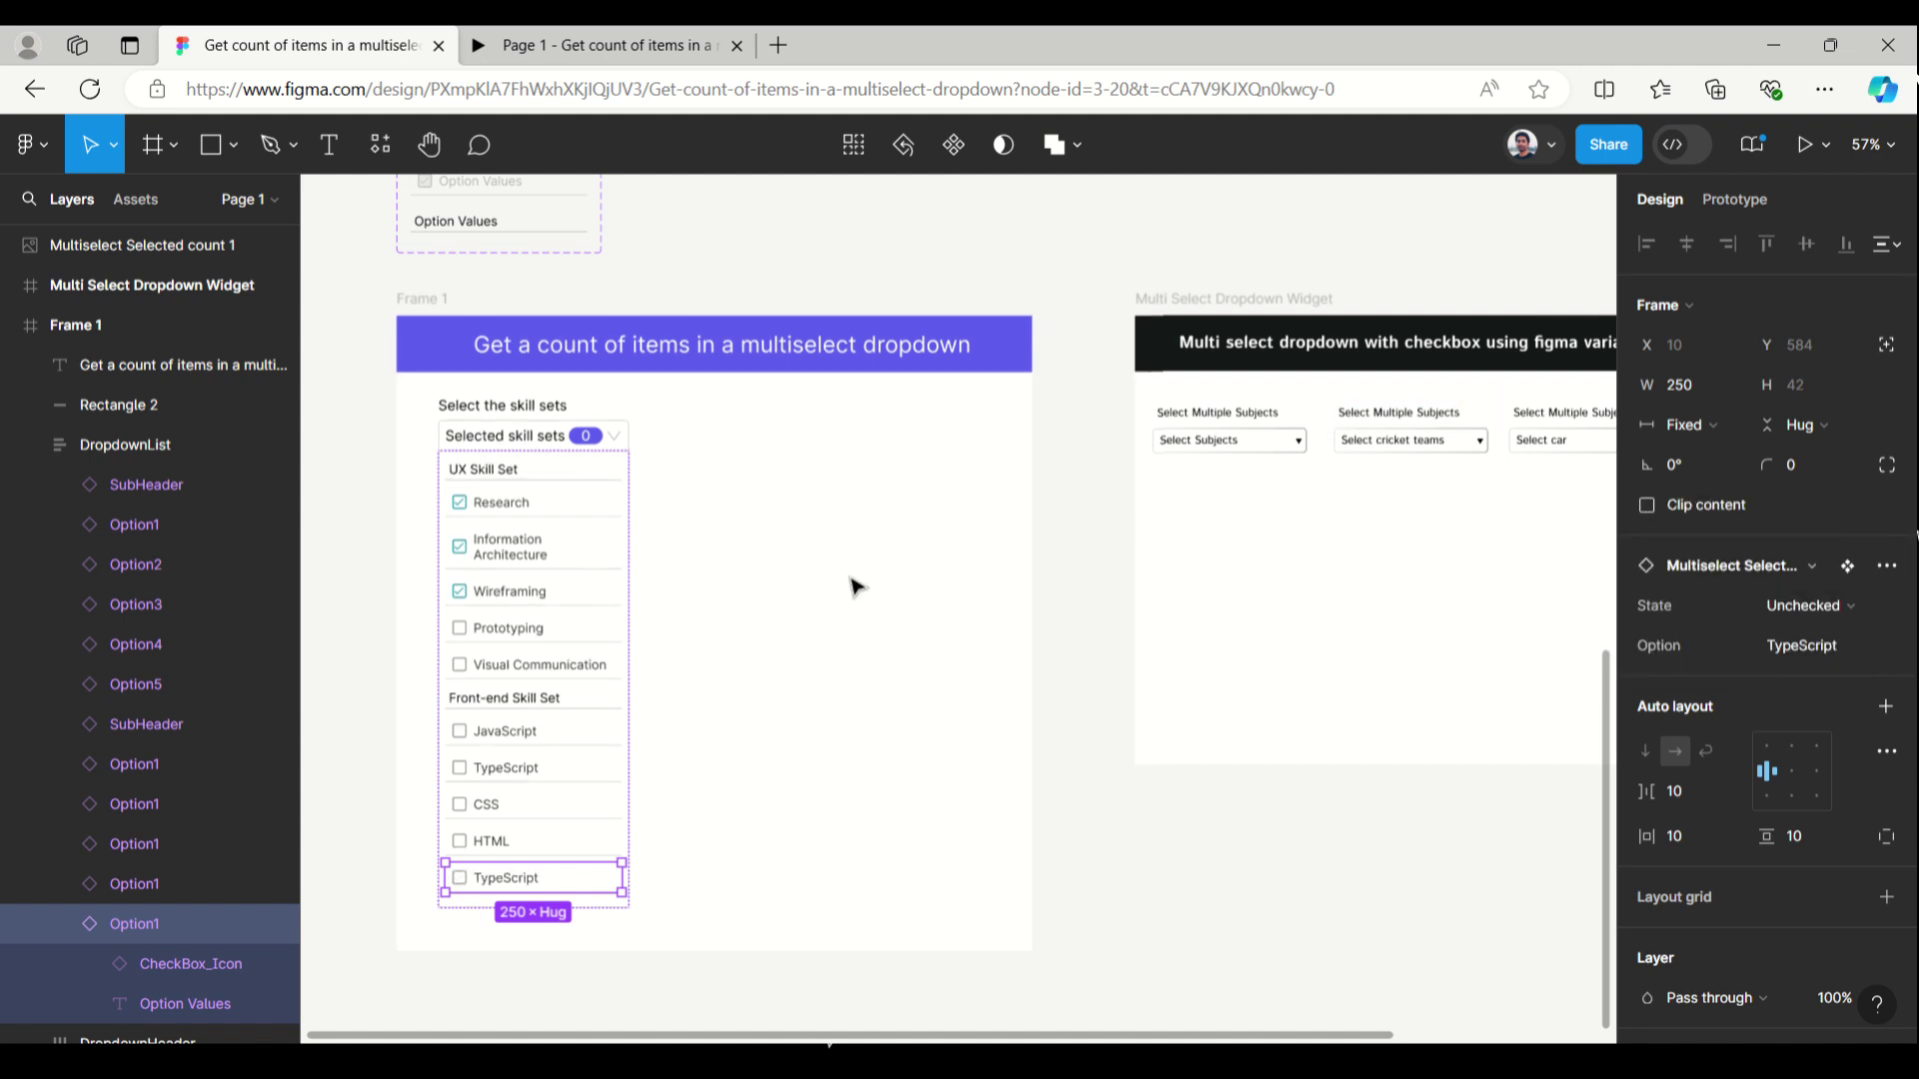
{"action": "left_click", "coordinate": [519, 595]}
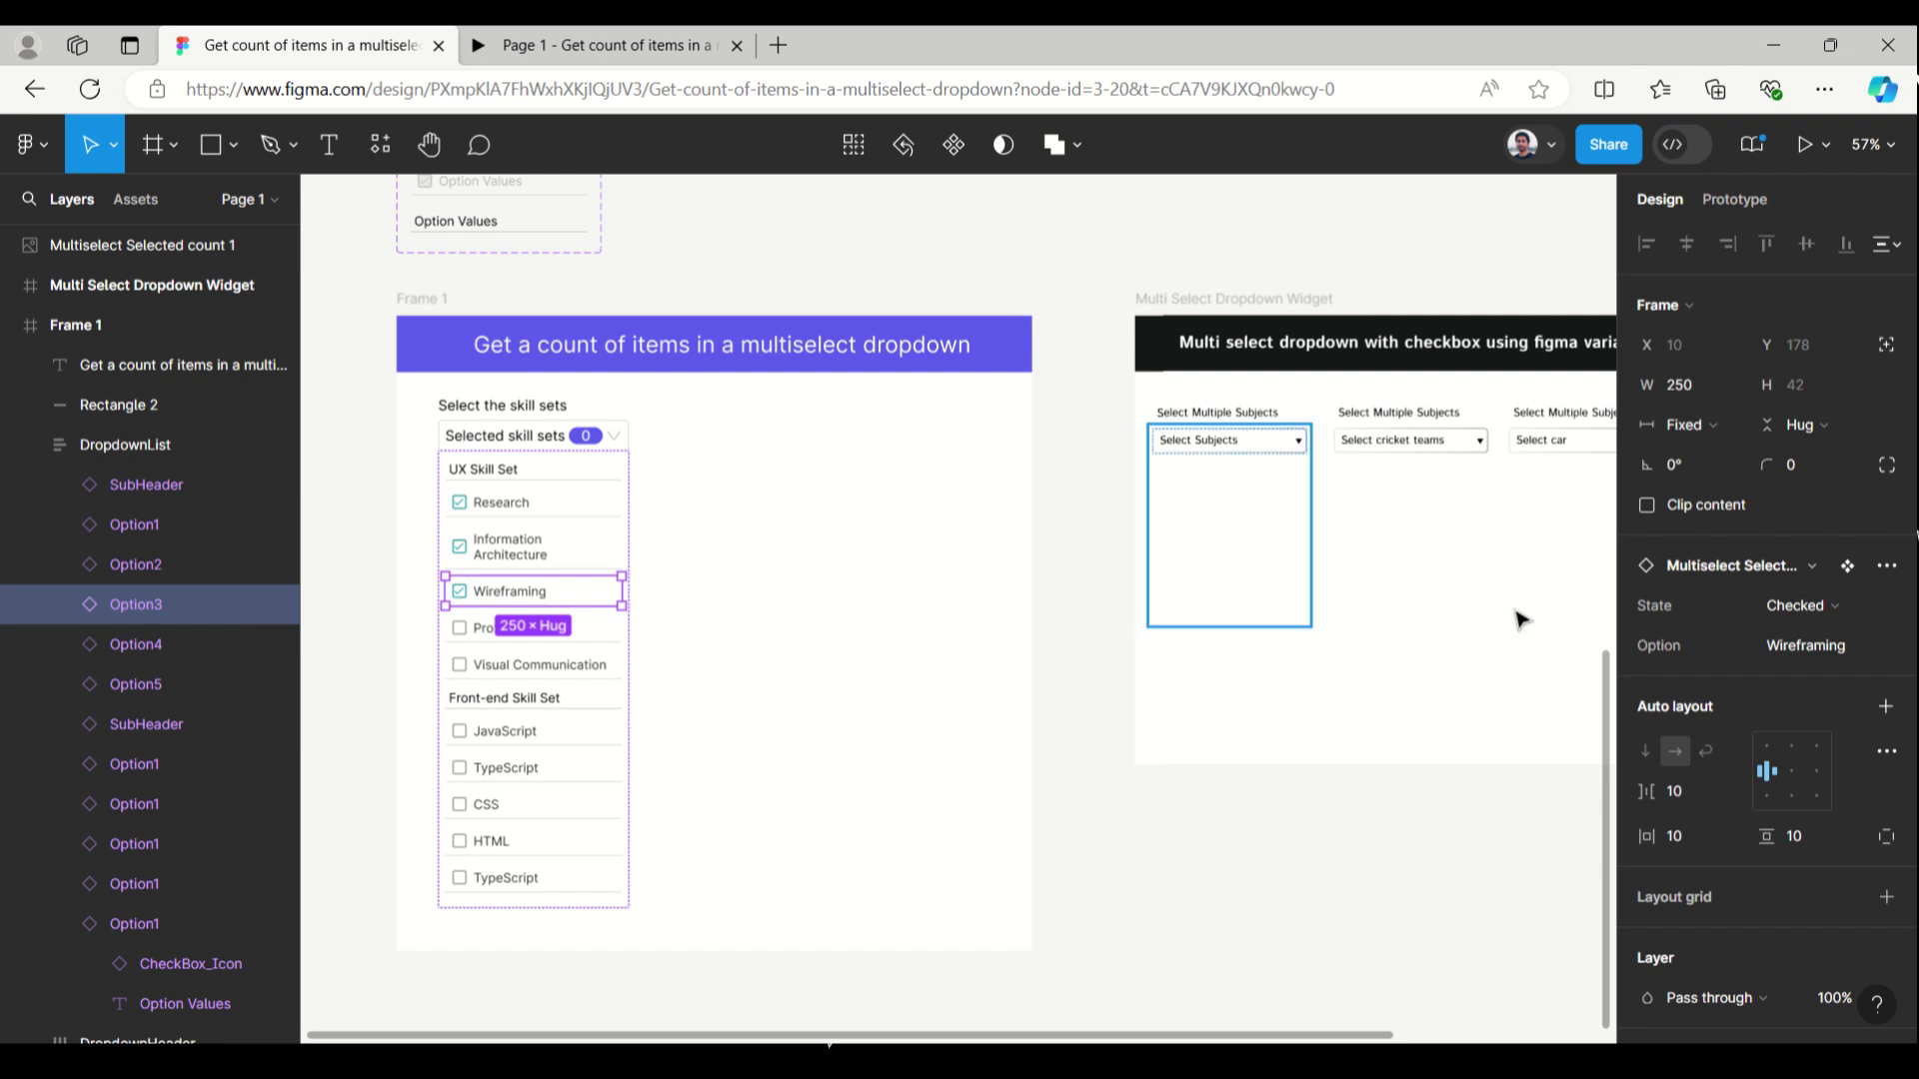
{"action": "left_click", "coordinate": [1805, 604]}
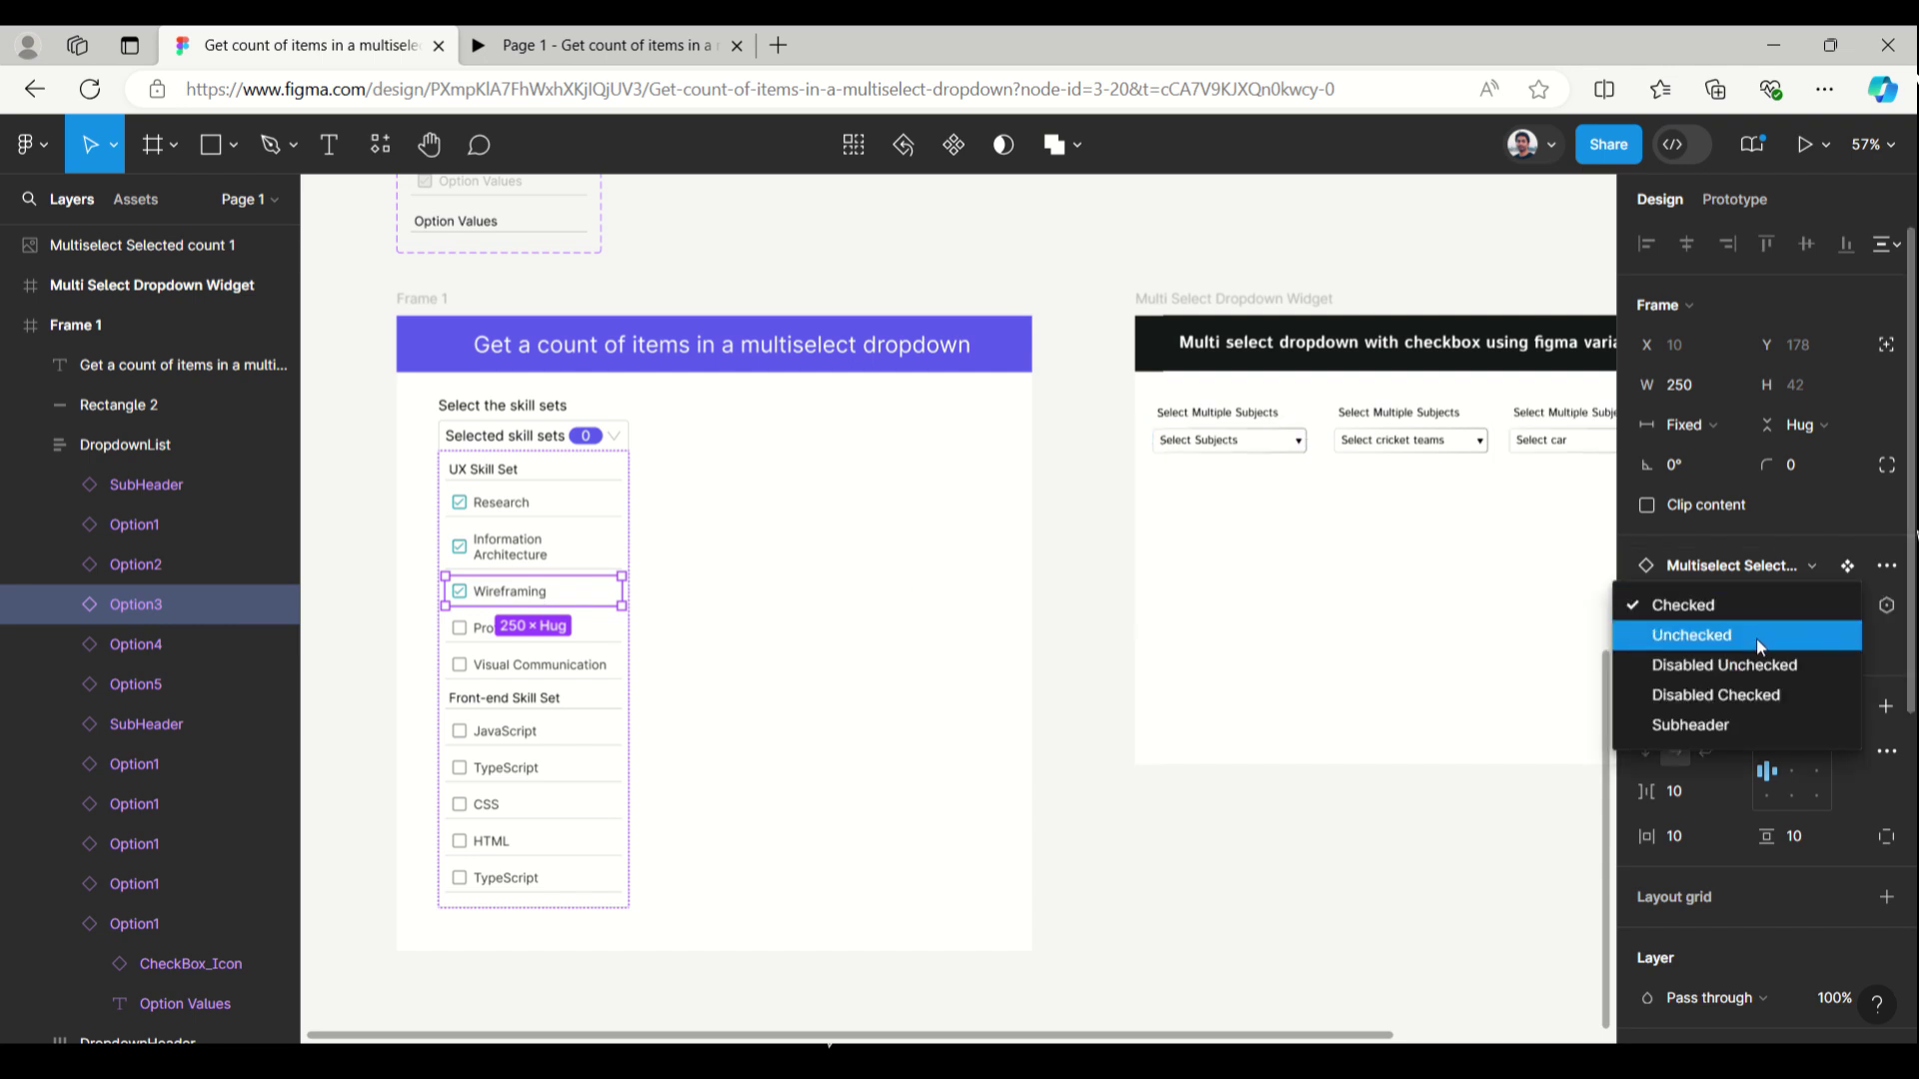
{"action": "left_click", "coordinate": [1756, 637]}
Step: Set both Research and Information Architecture to Unchecked
{"action": "left_click", "coordinate": [546, 560]}
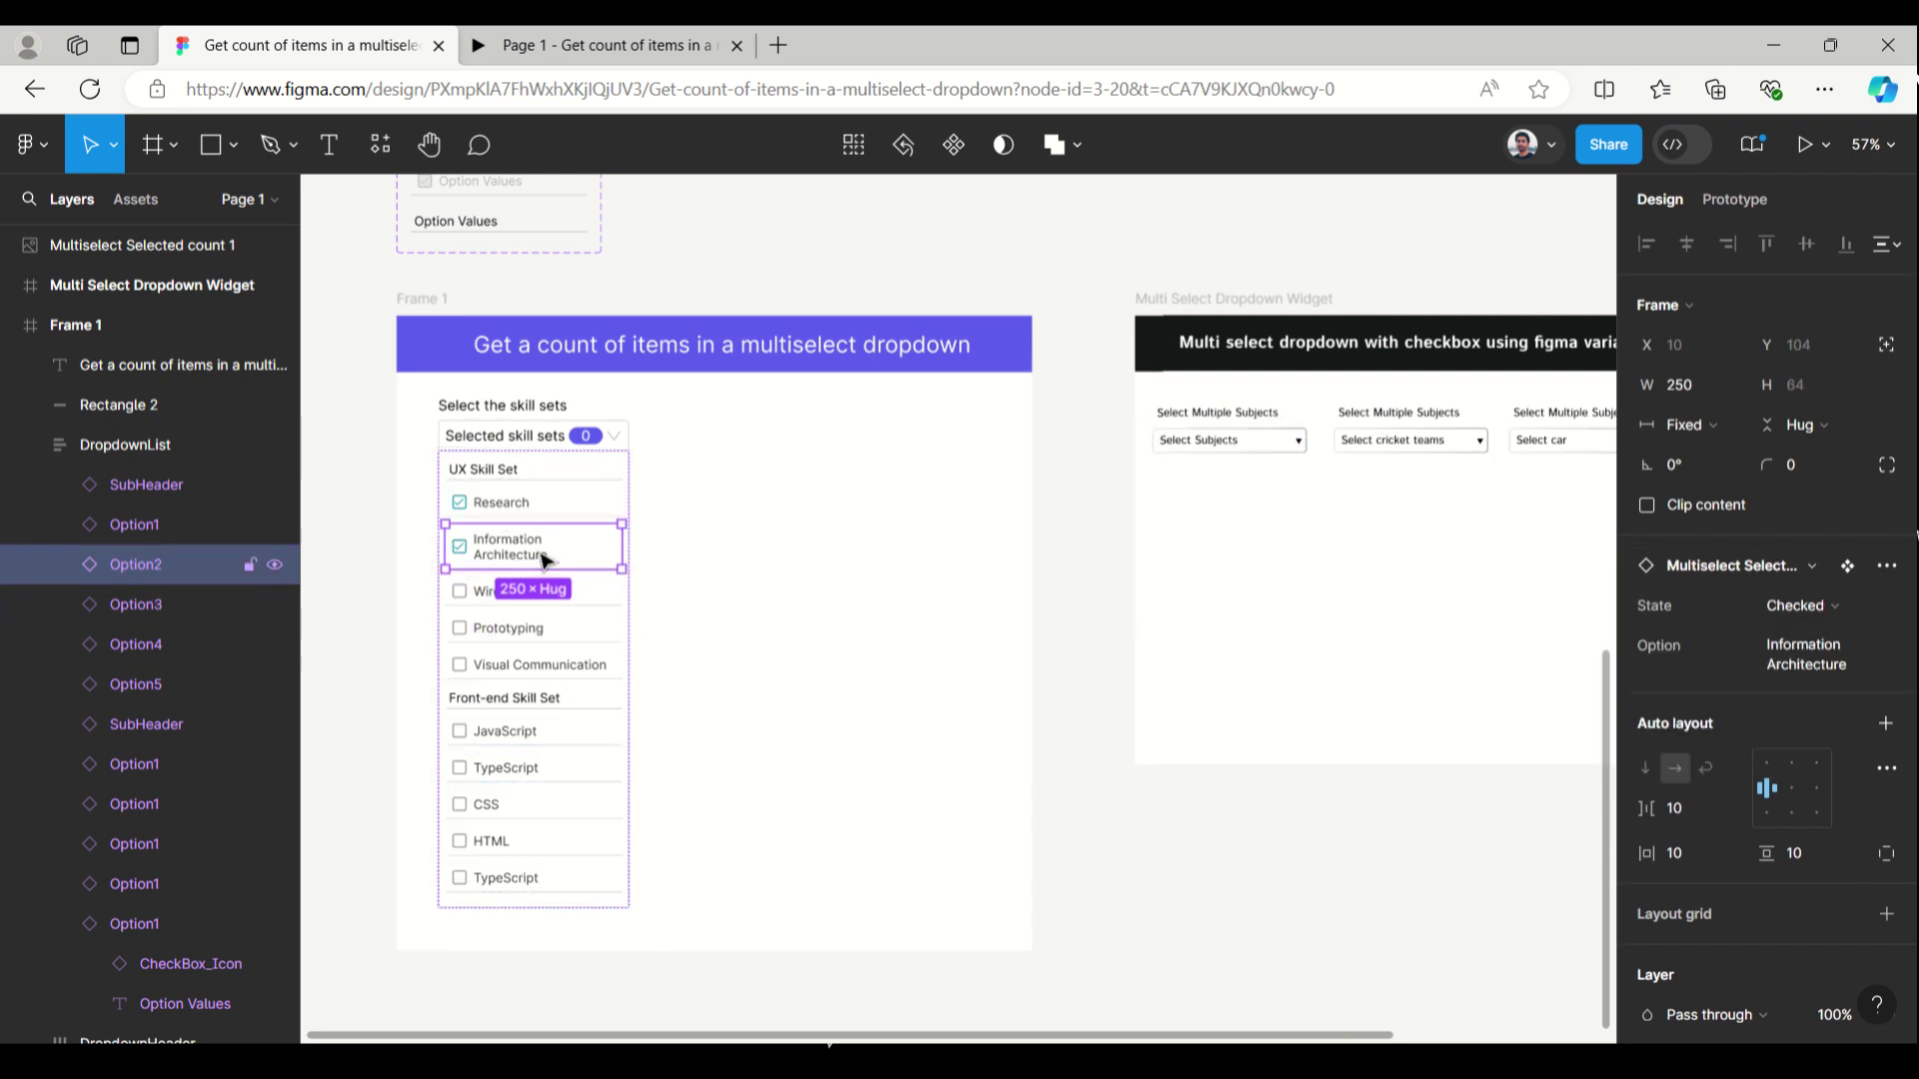
{"action": "left_click", "coordinate": [156, 528], "text": "shift"}
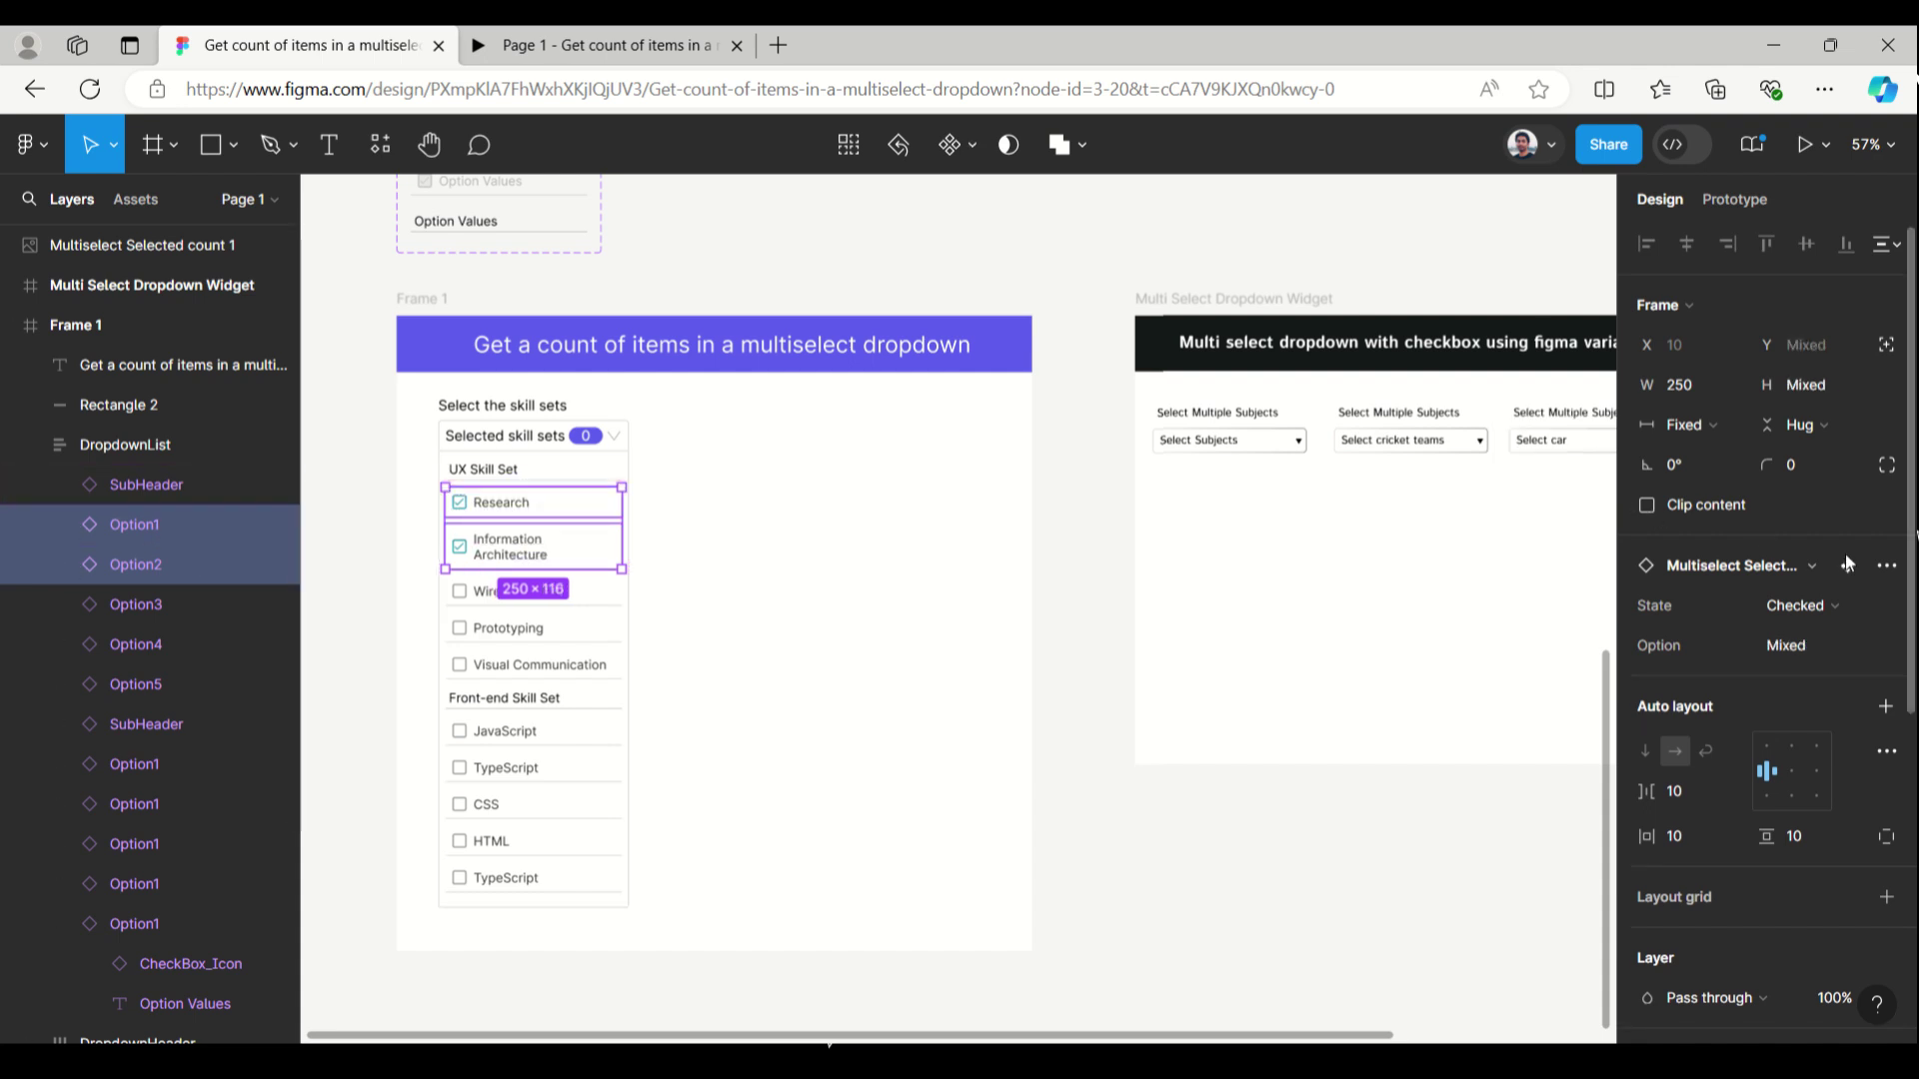
{"action": "left_click", "coordinate": [1814, 607]}
{"action": "left_click", "coordinate": [1804, 635]}
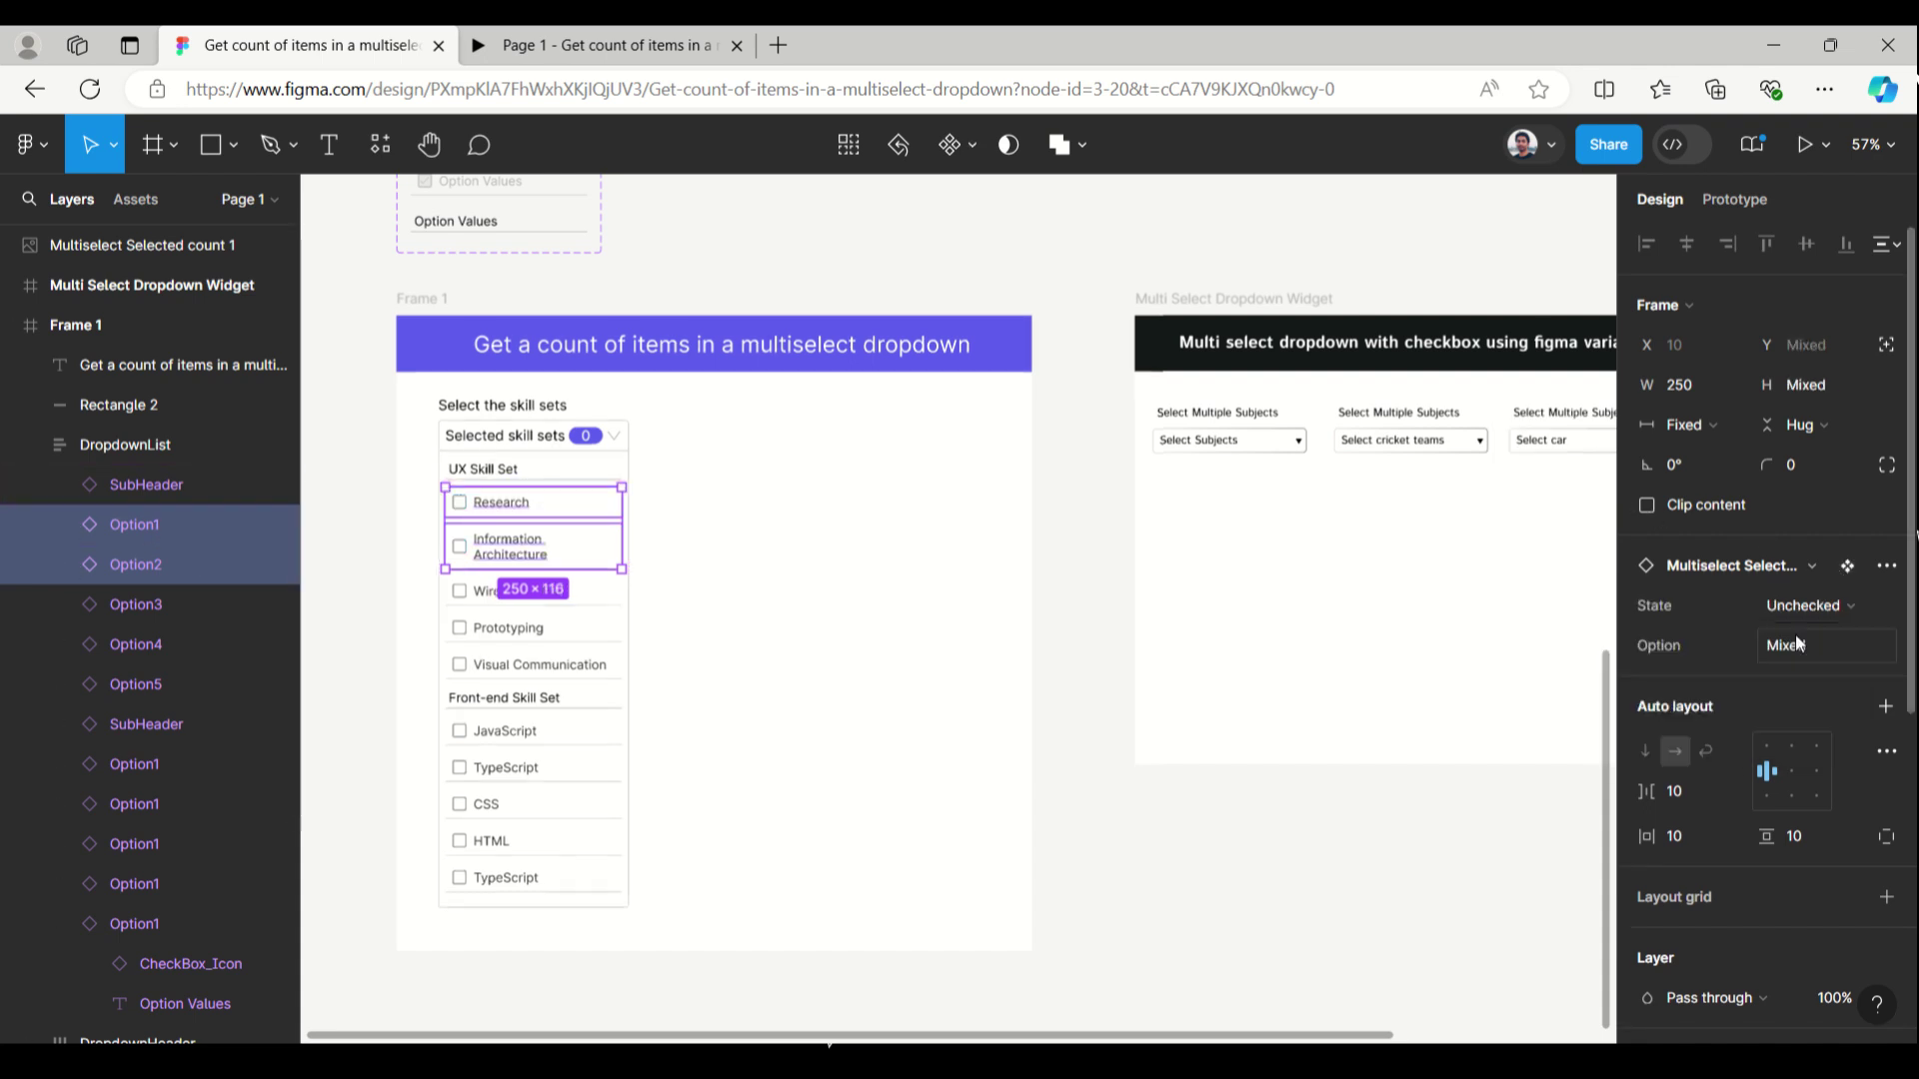
{"action": "left_click", "coordinate": [785, 521]}
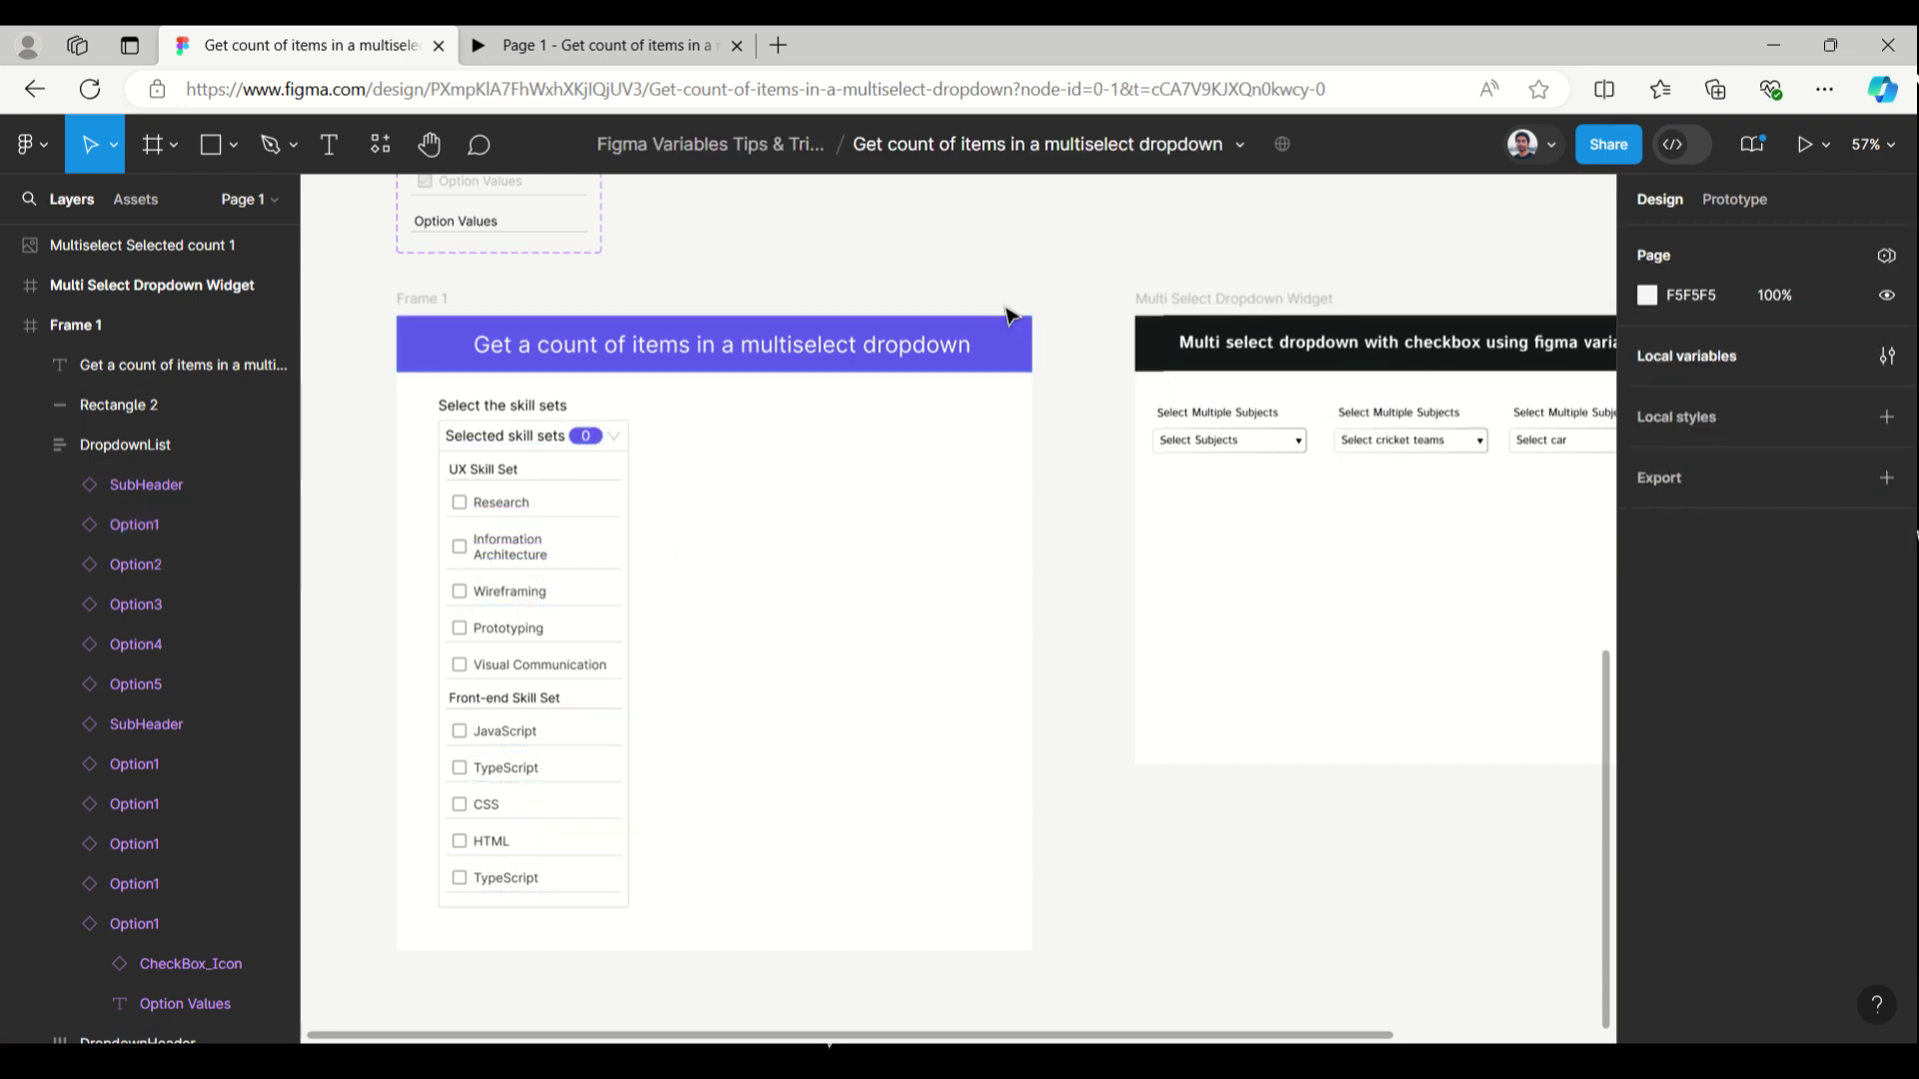
{"action": "left_click", "coordinate": [1655, 358]}
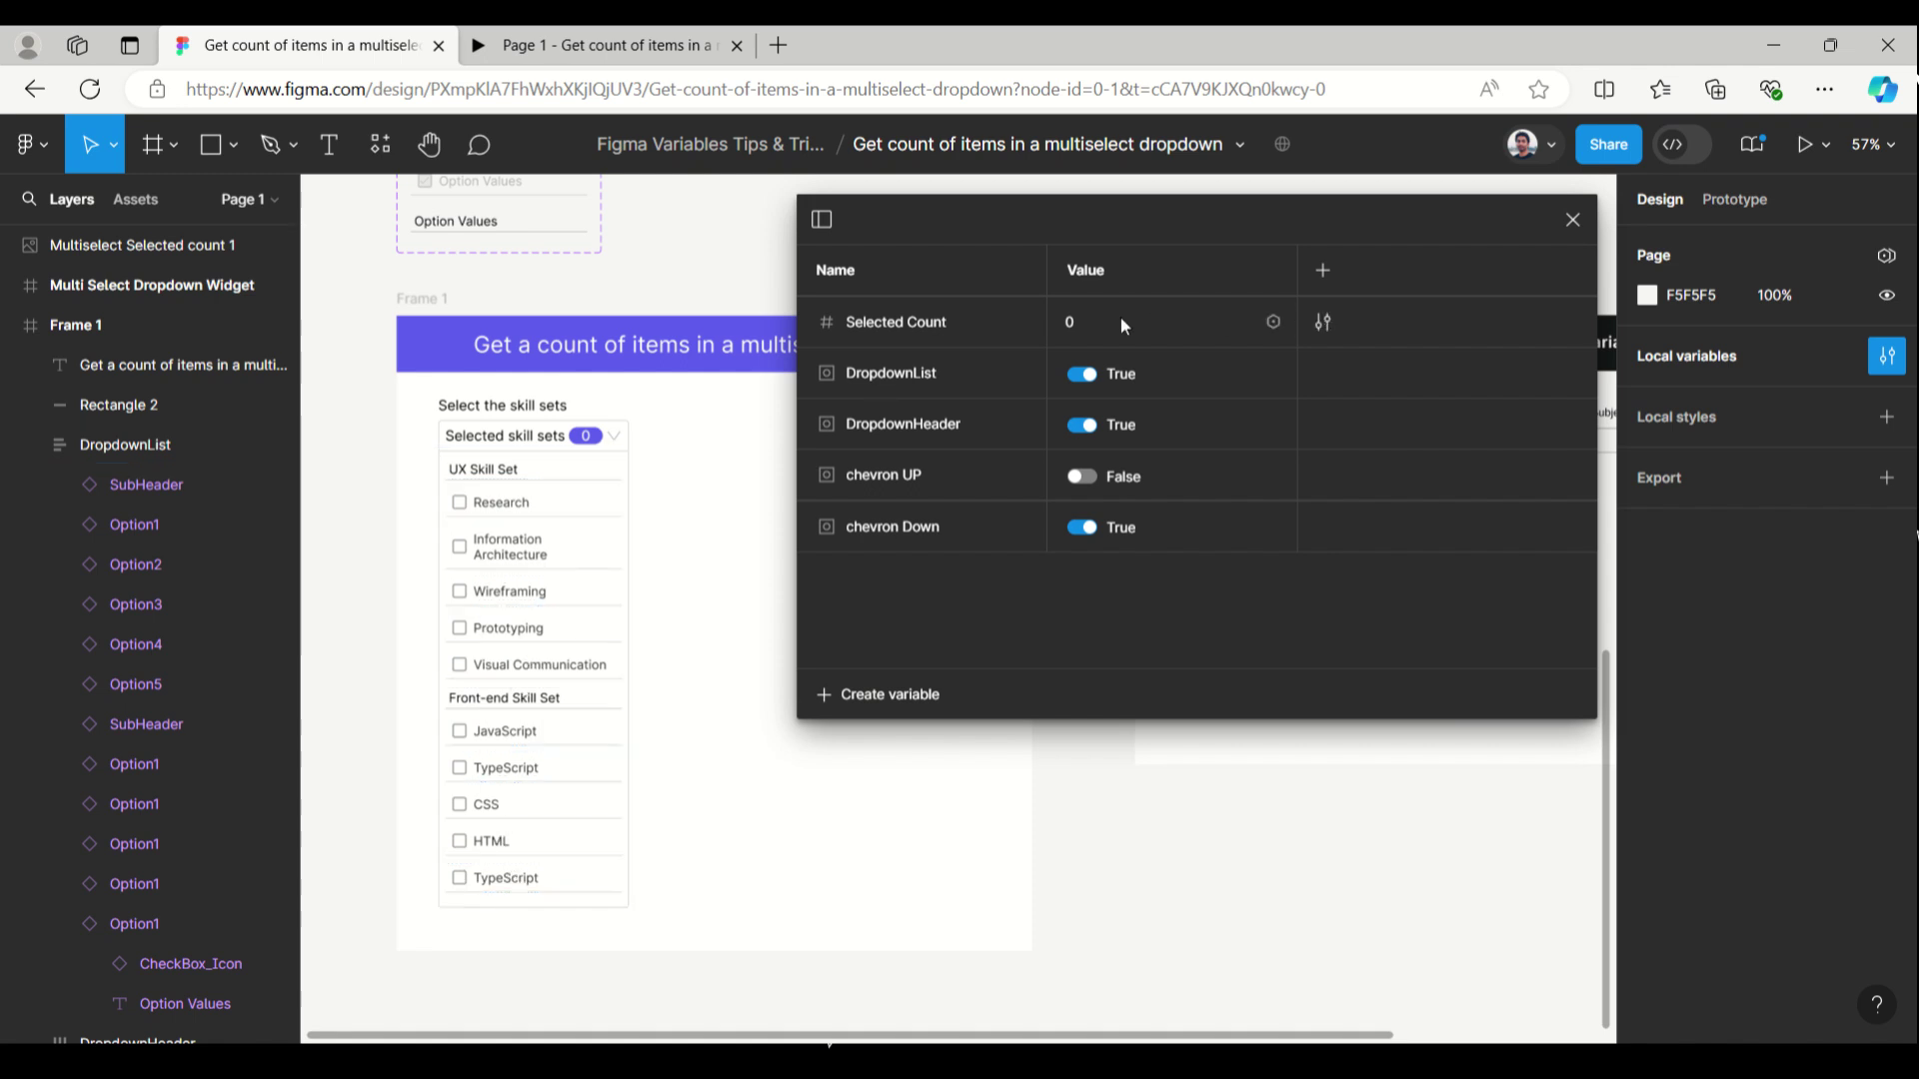
Step: Switch the DropdownList variable to False, then run Frame 1 in Present mode
{"action": "left_click", "coordinate": [1080, 377]}
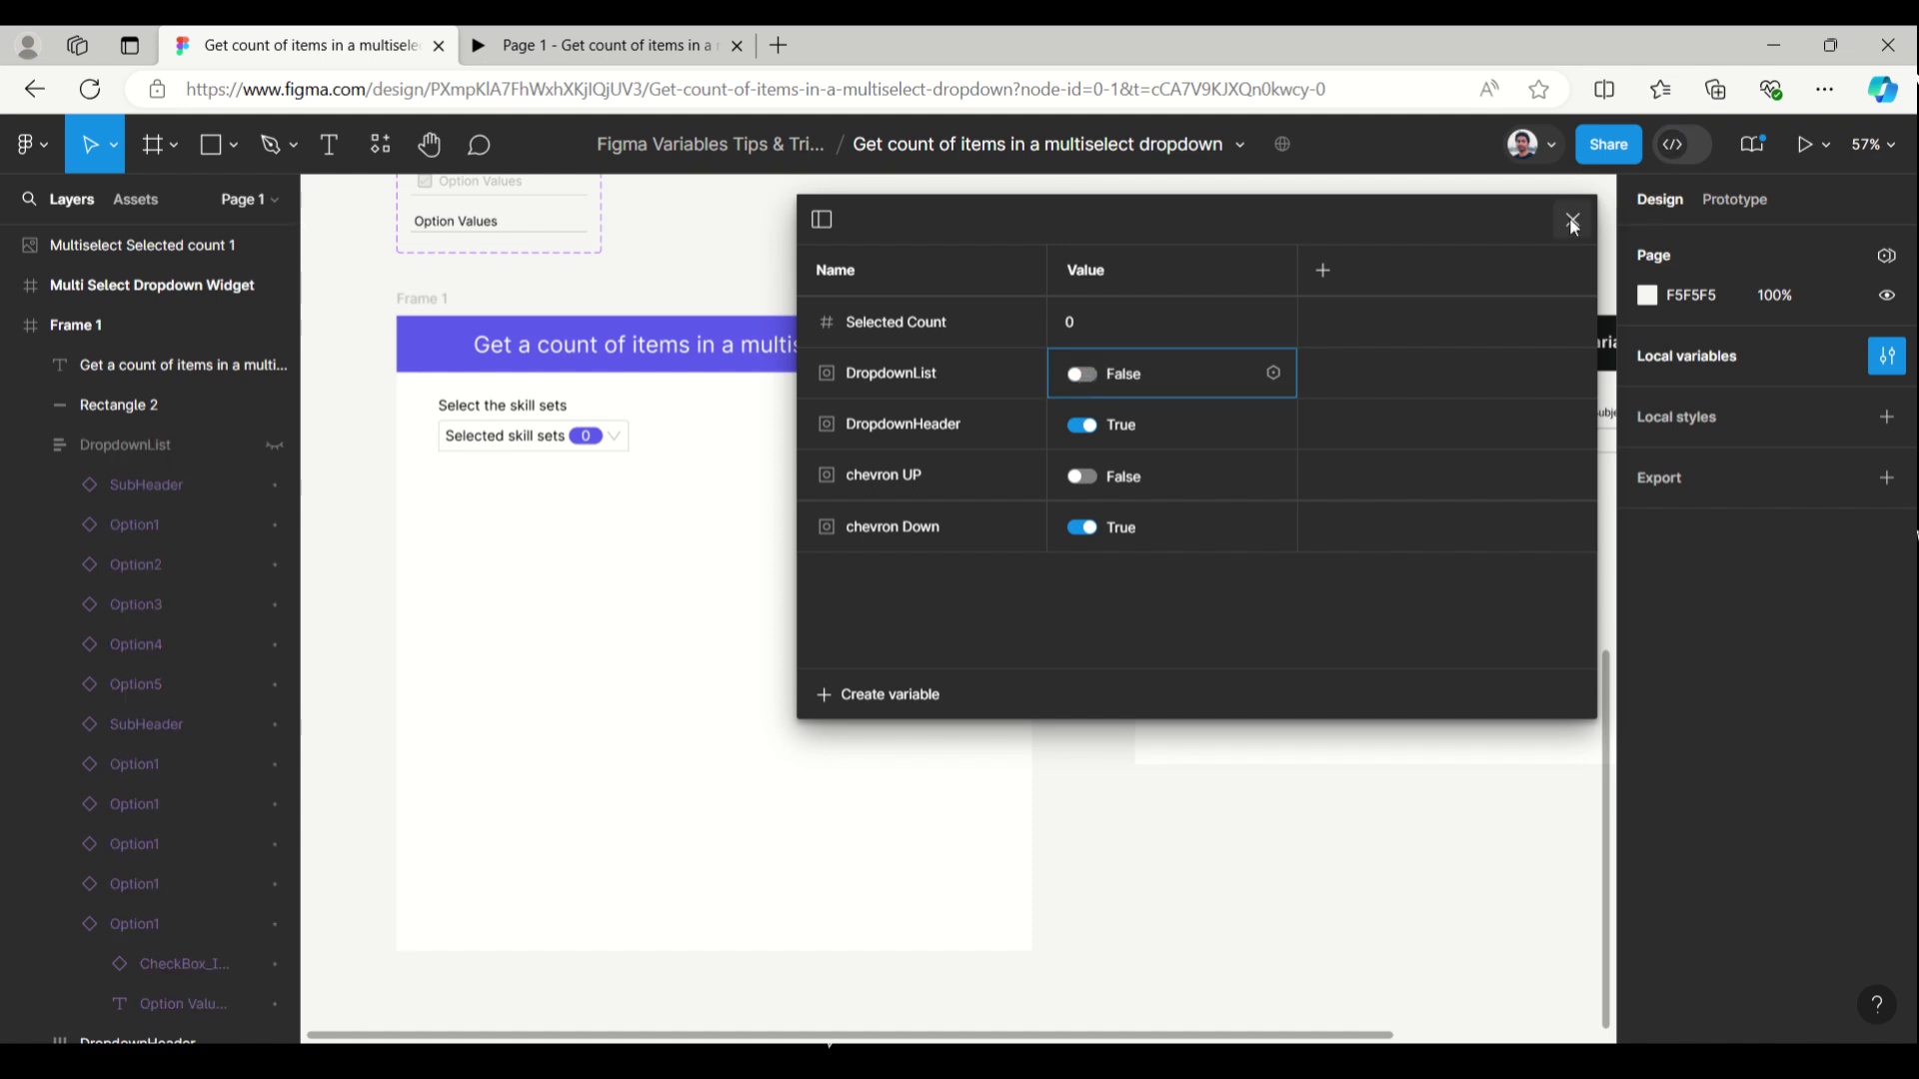
{"action": "left_click", "coordinate": [1574, 221]}
{"action": "left_click", "coordinate": [424, 300]}
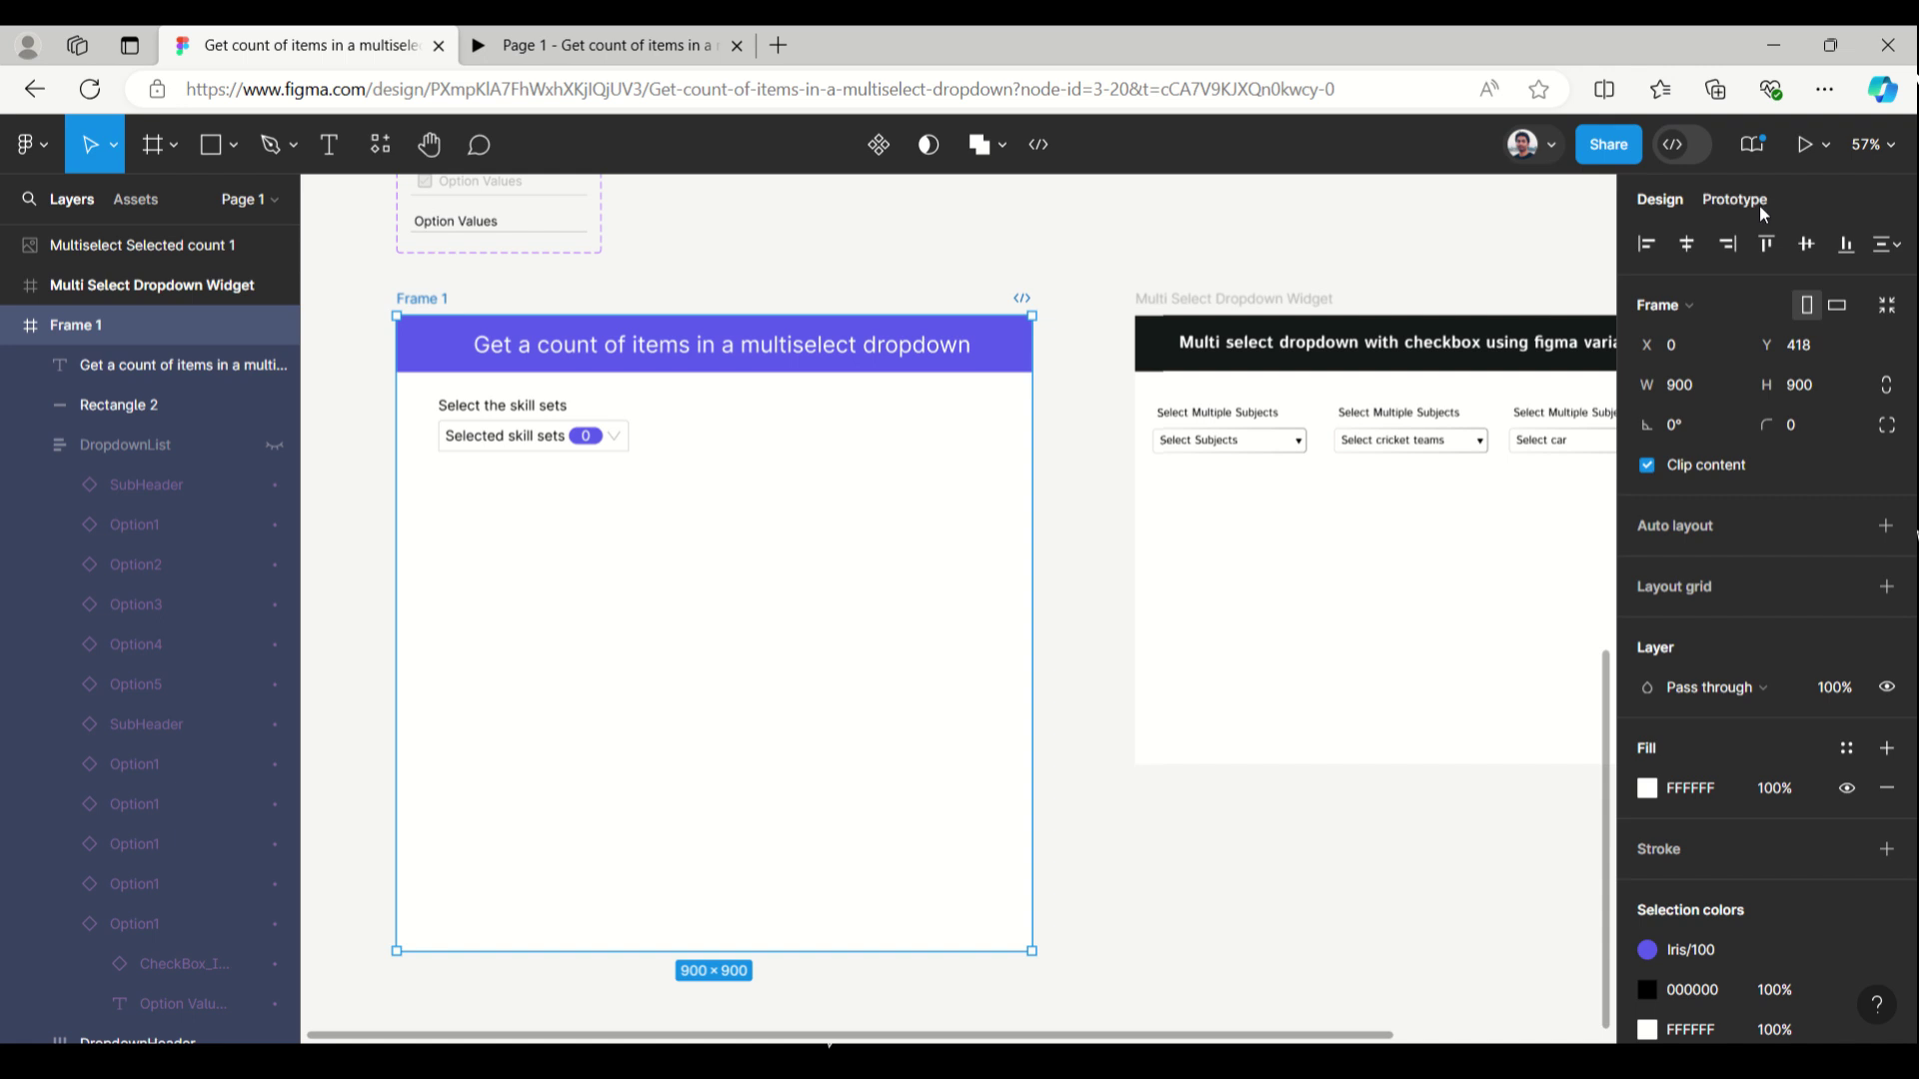
{"action": "left_click", "coordinate": [1823, 148]}
{"action": "left_click", "coordinate": [1739, 198]}
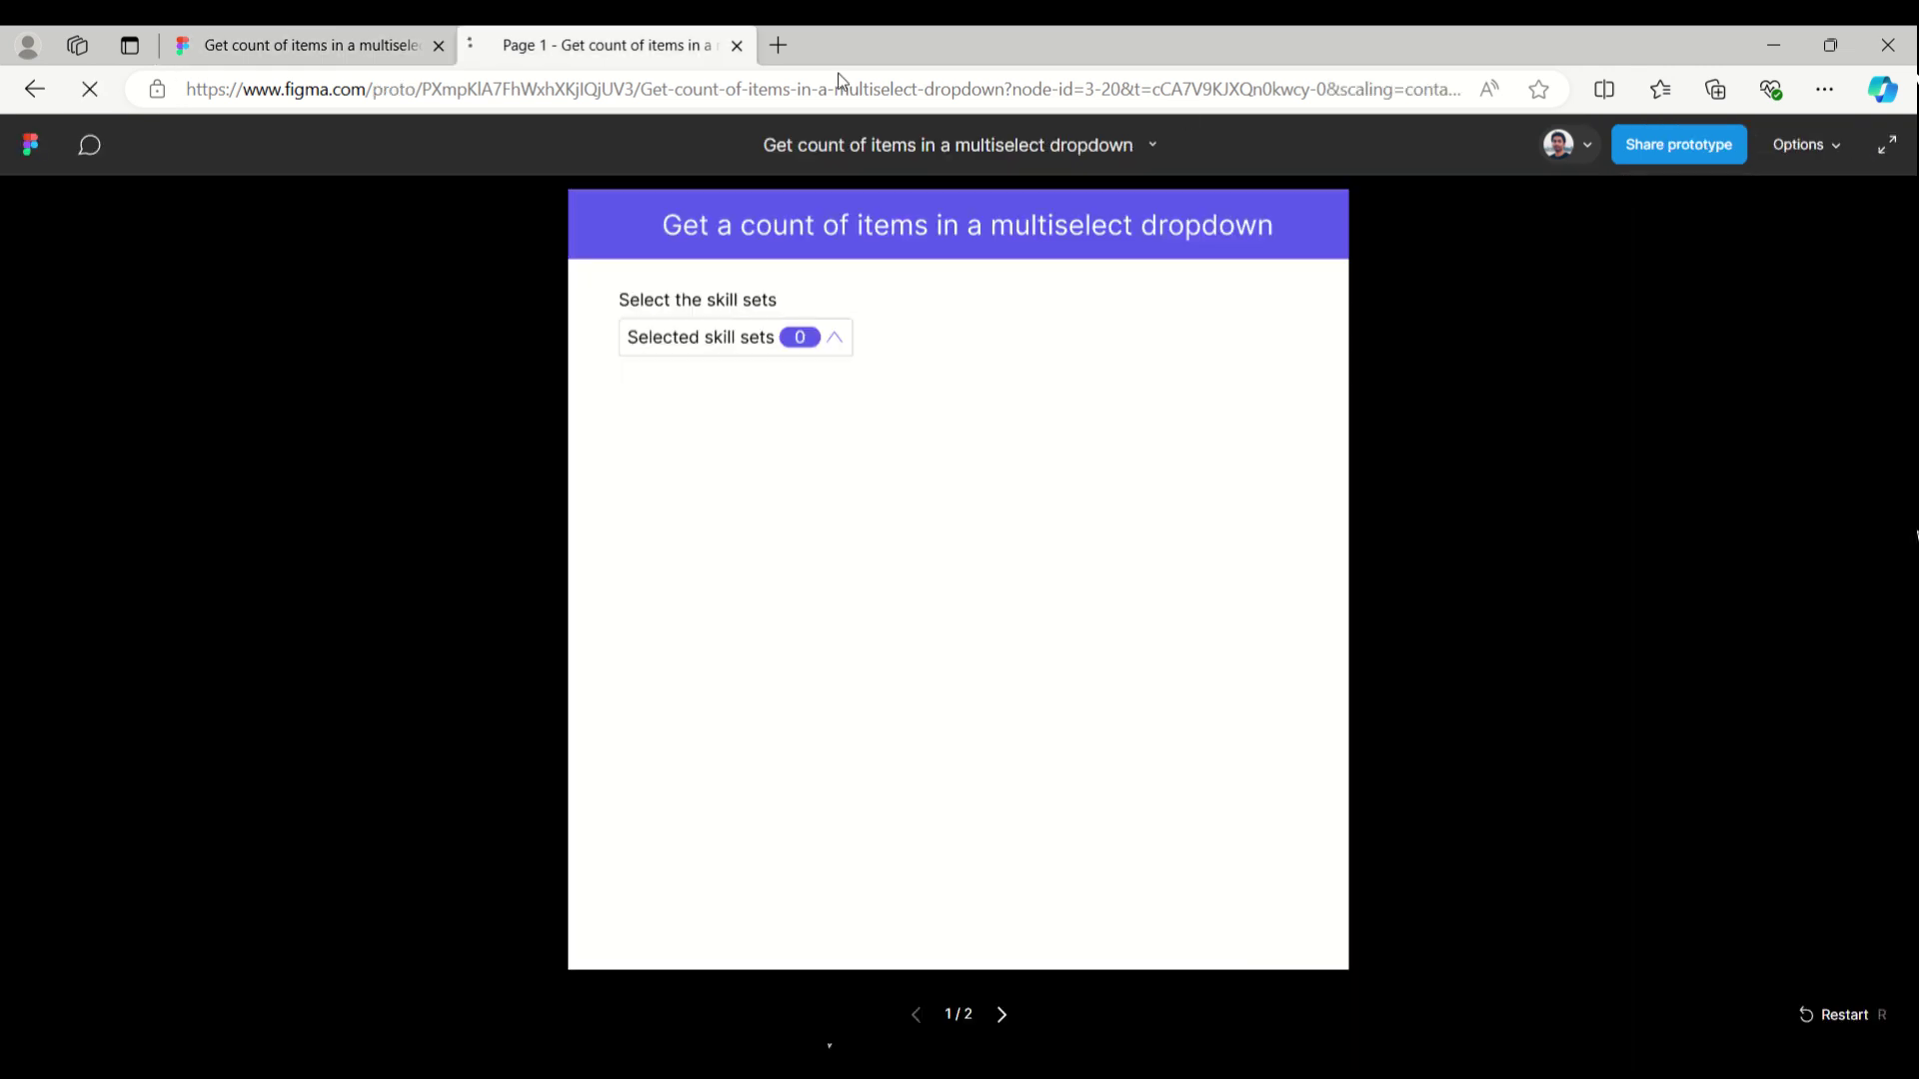
Step: Fit the running prototype to the screen
{"action": "left_click", "coordinate": [310, 50]}
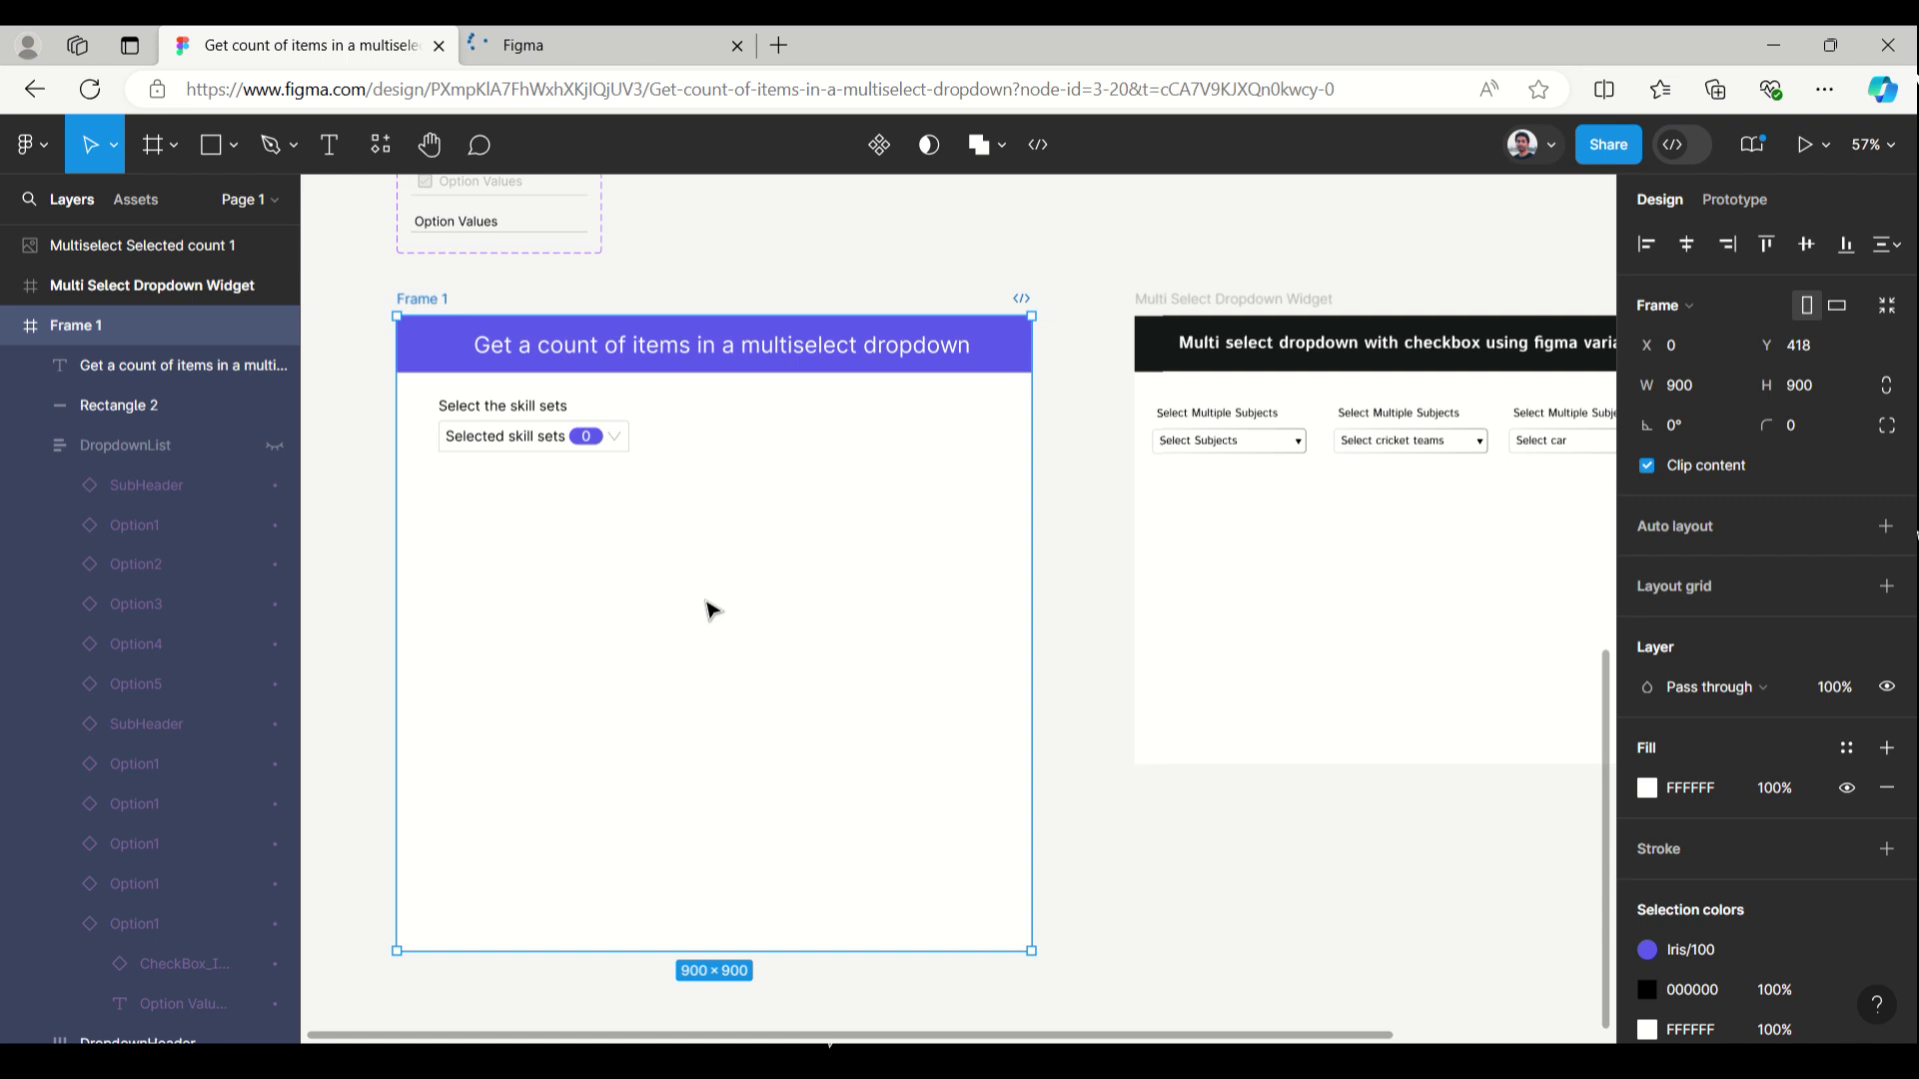
{"action": "scroll", "coordinate": [708, 597], "scroll_direction": "up", "scroll_amount": 1}
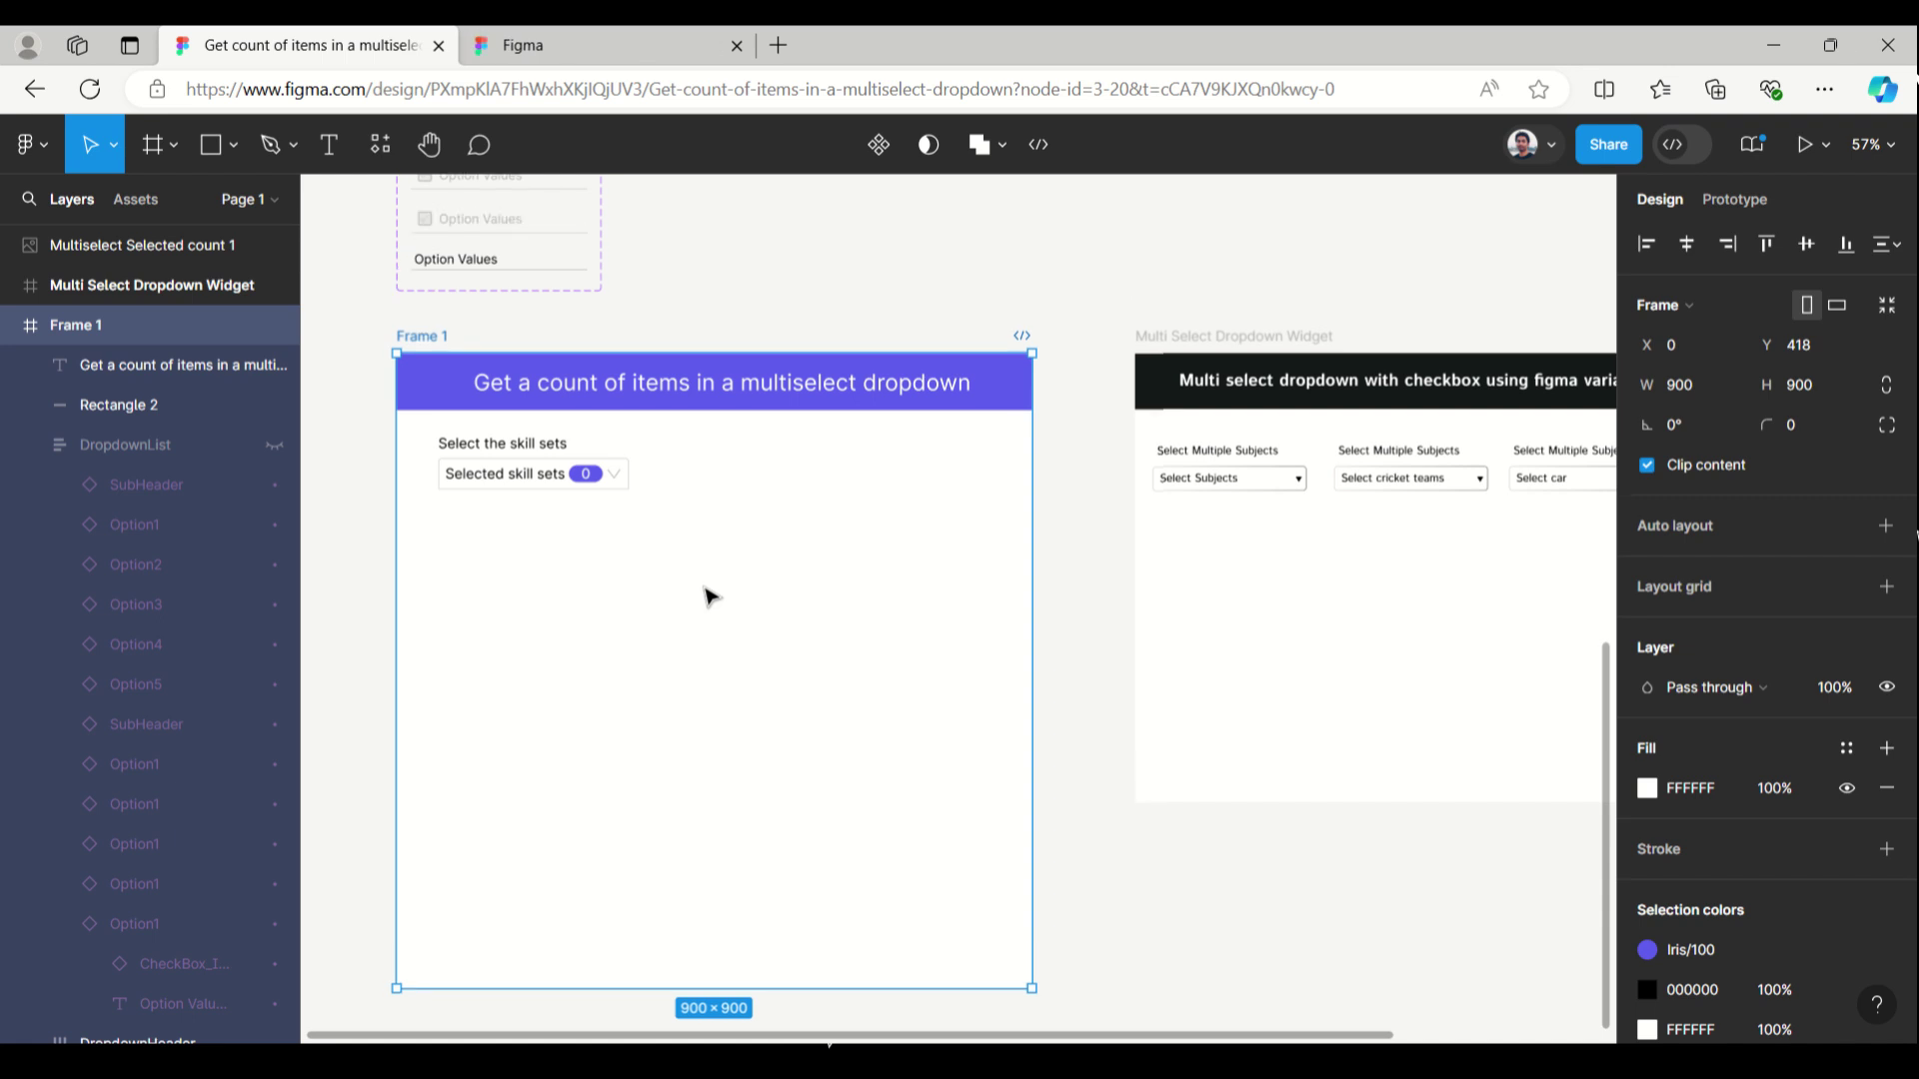
{"action": "left_click", "coordinate": [626, 52]}
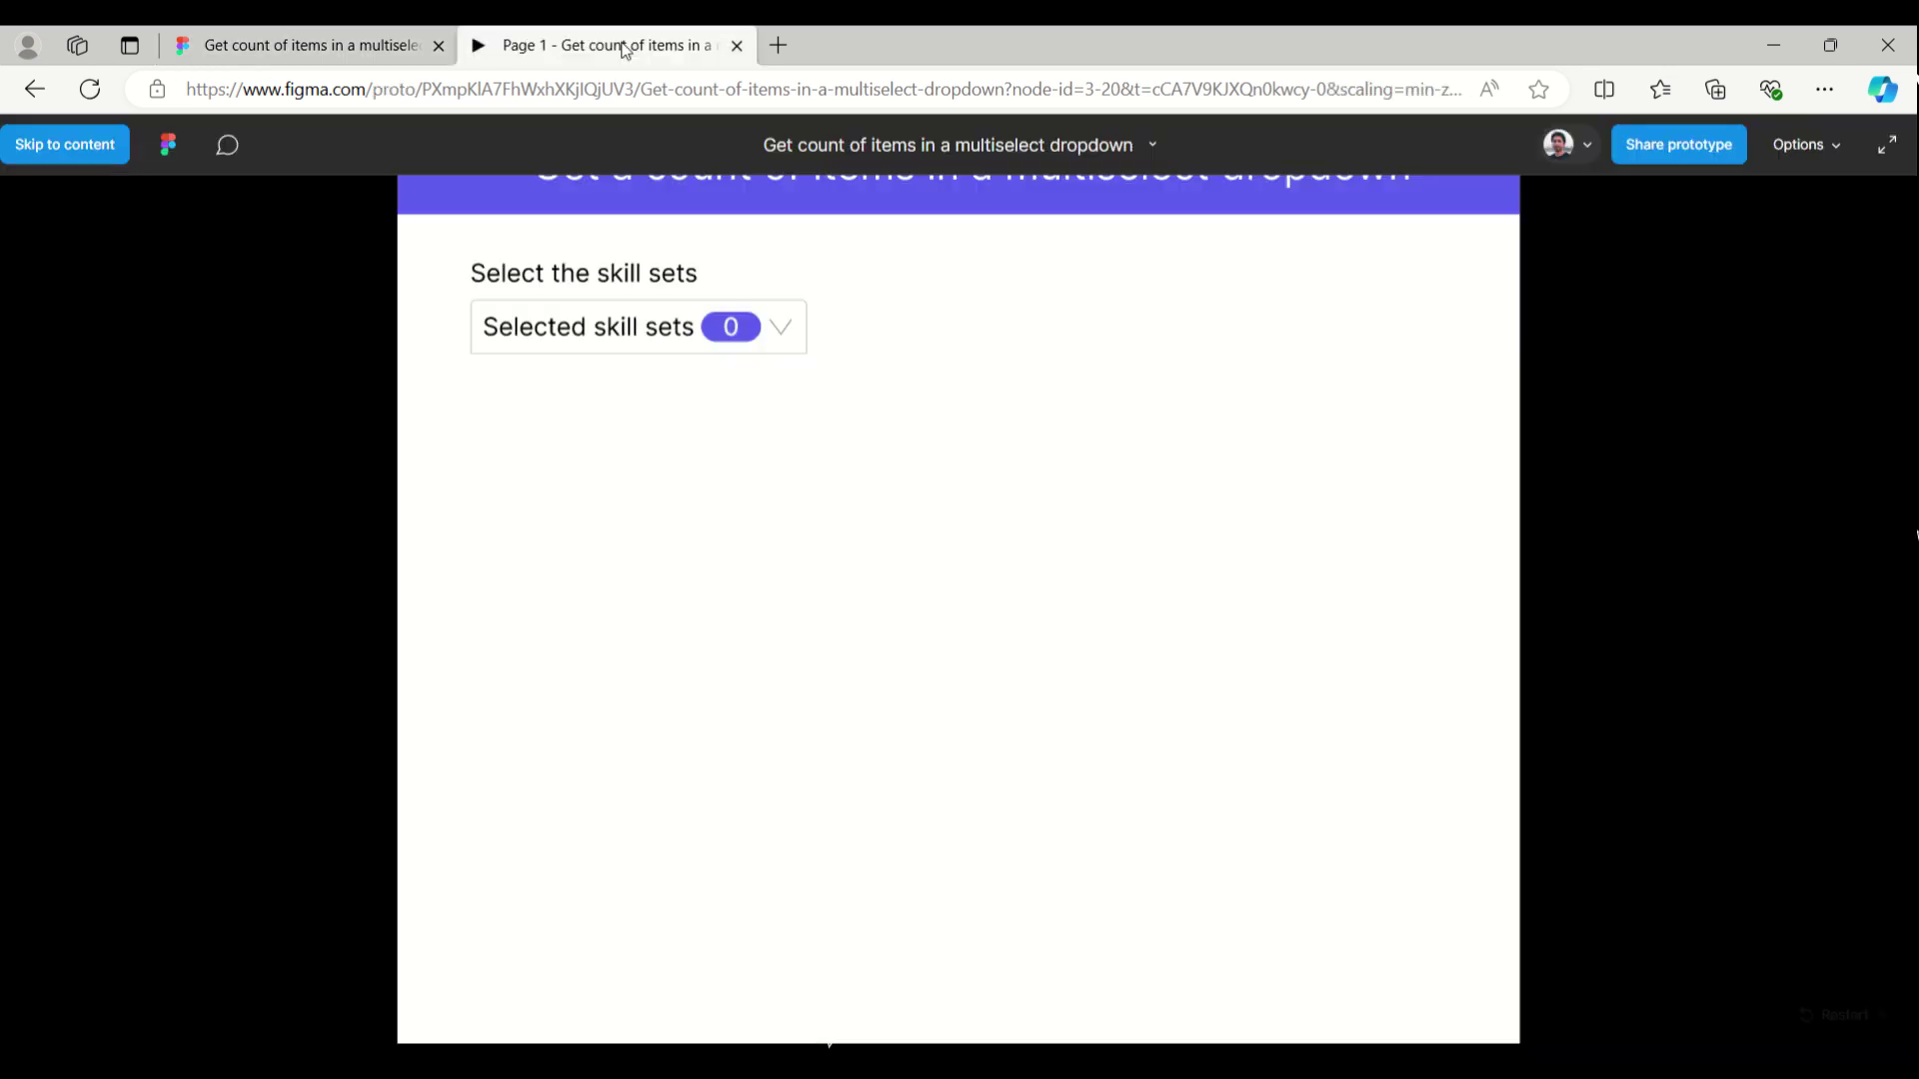
{"action": "left_click", "coordinate": [1835, 144]}
{"action": "left_click", "coordinate": [1739, 291]}
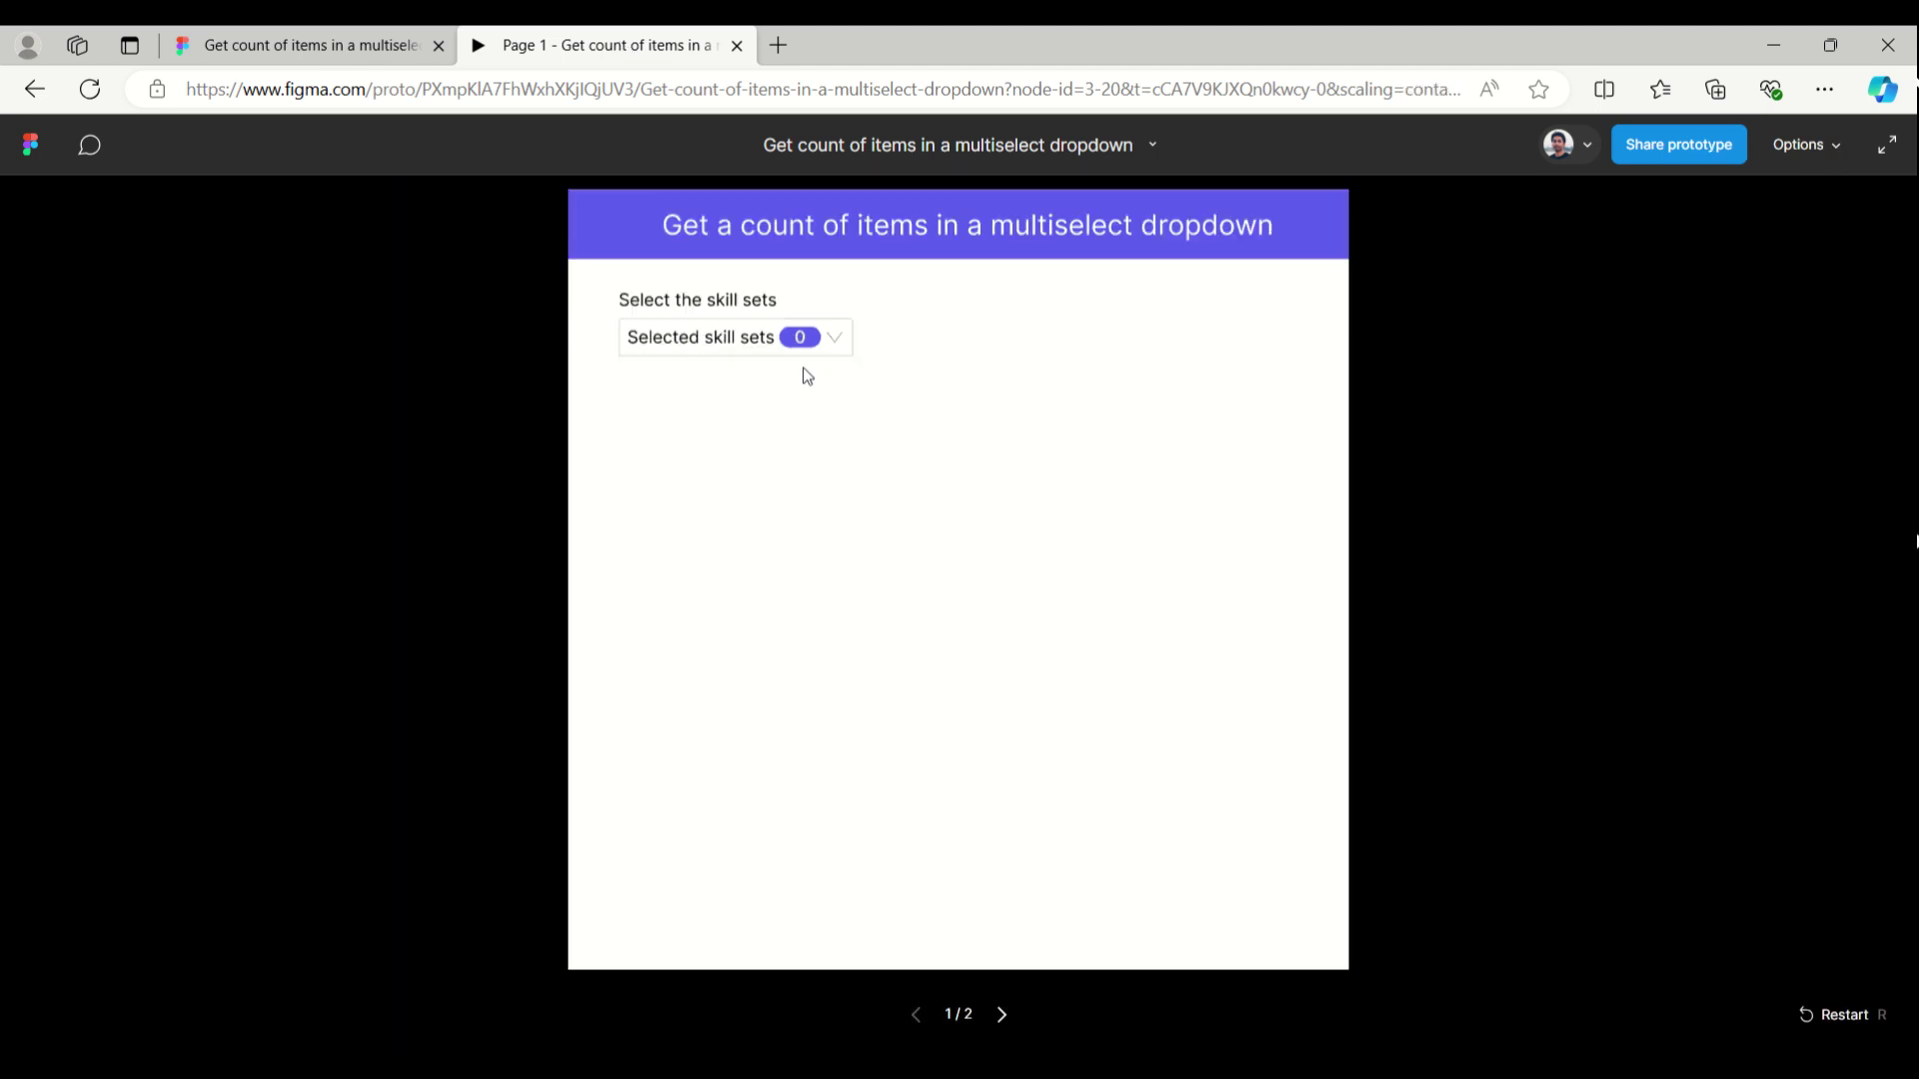
Step: Open the skill sets dropdown and tick all ten options so the badge reads 10
{"action": "left_click", "coordinate": [835, 340]}
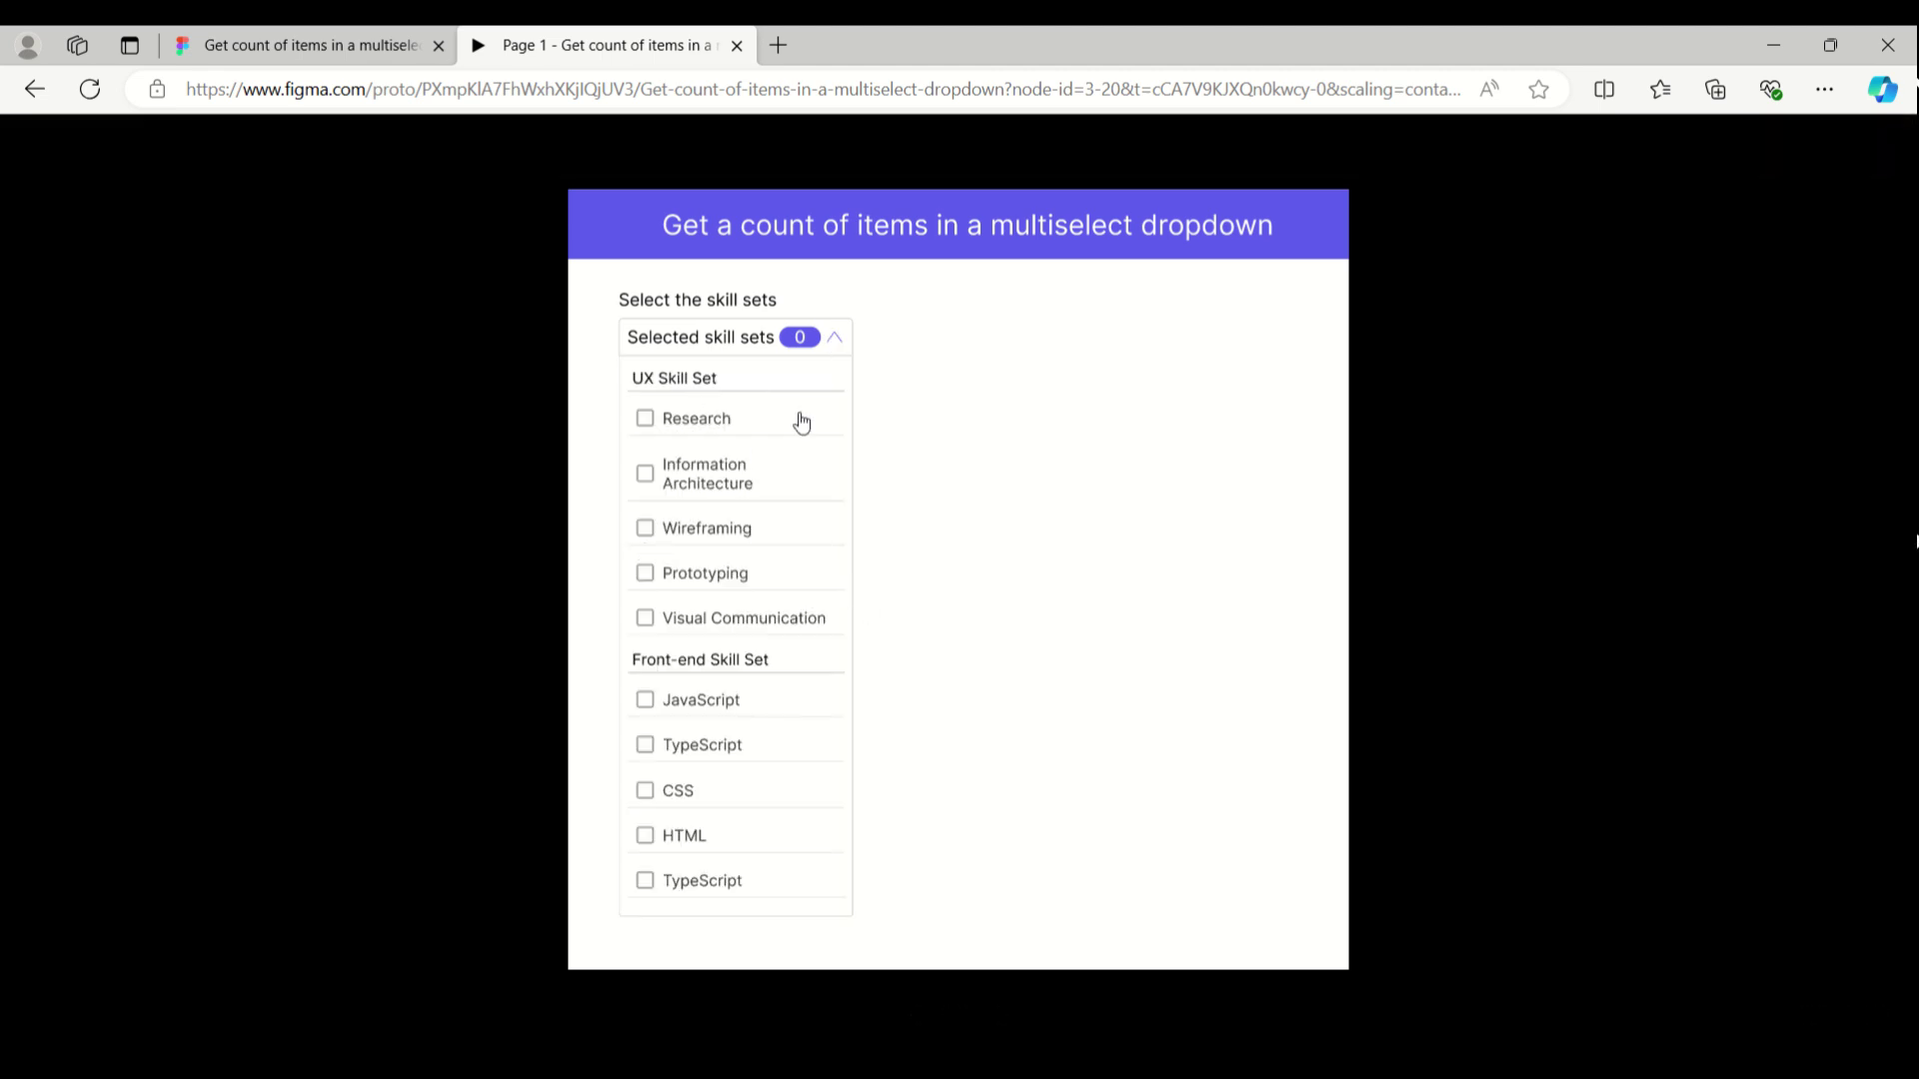
{"action": "left_click", "coordinate": [759, 418]}
{"action": "left_click", "coordinate": [747, 486]}
{"action": "left_click", "coordinate": [740, 527]}
{"action": "left_click", "coordinate": [711, 586]}
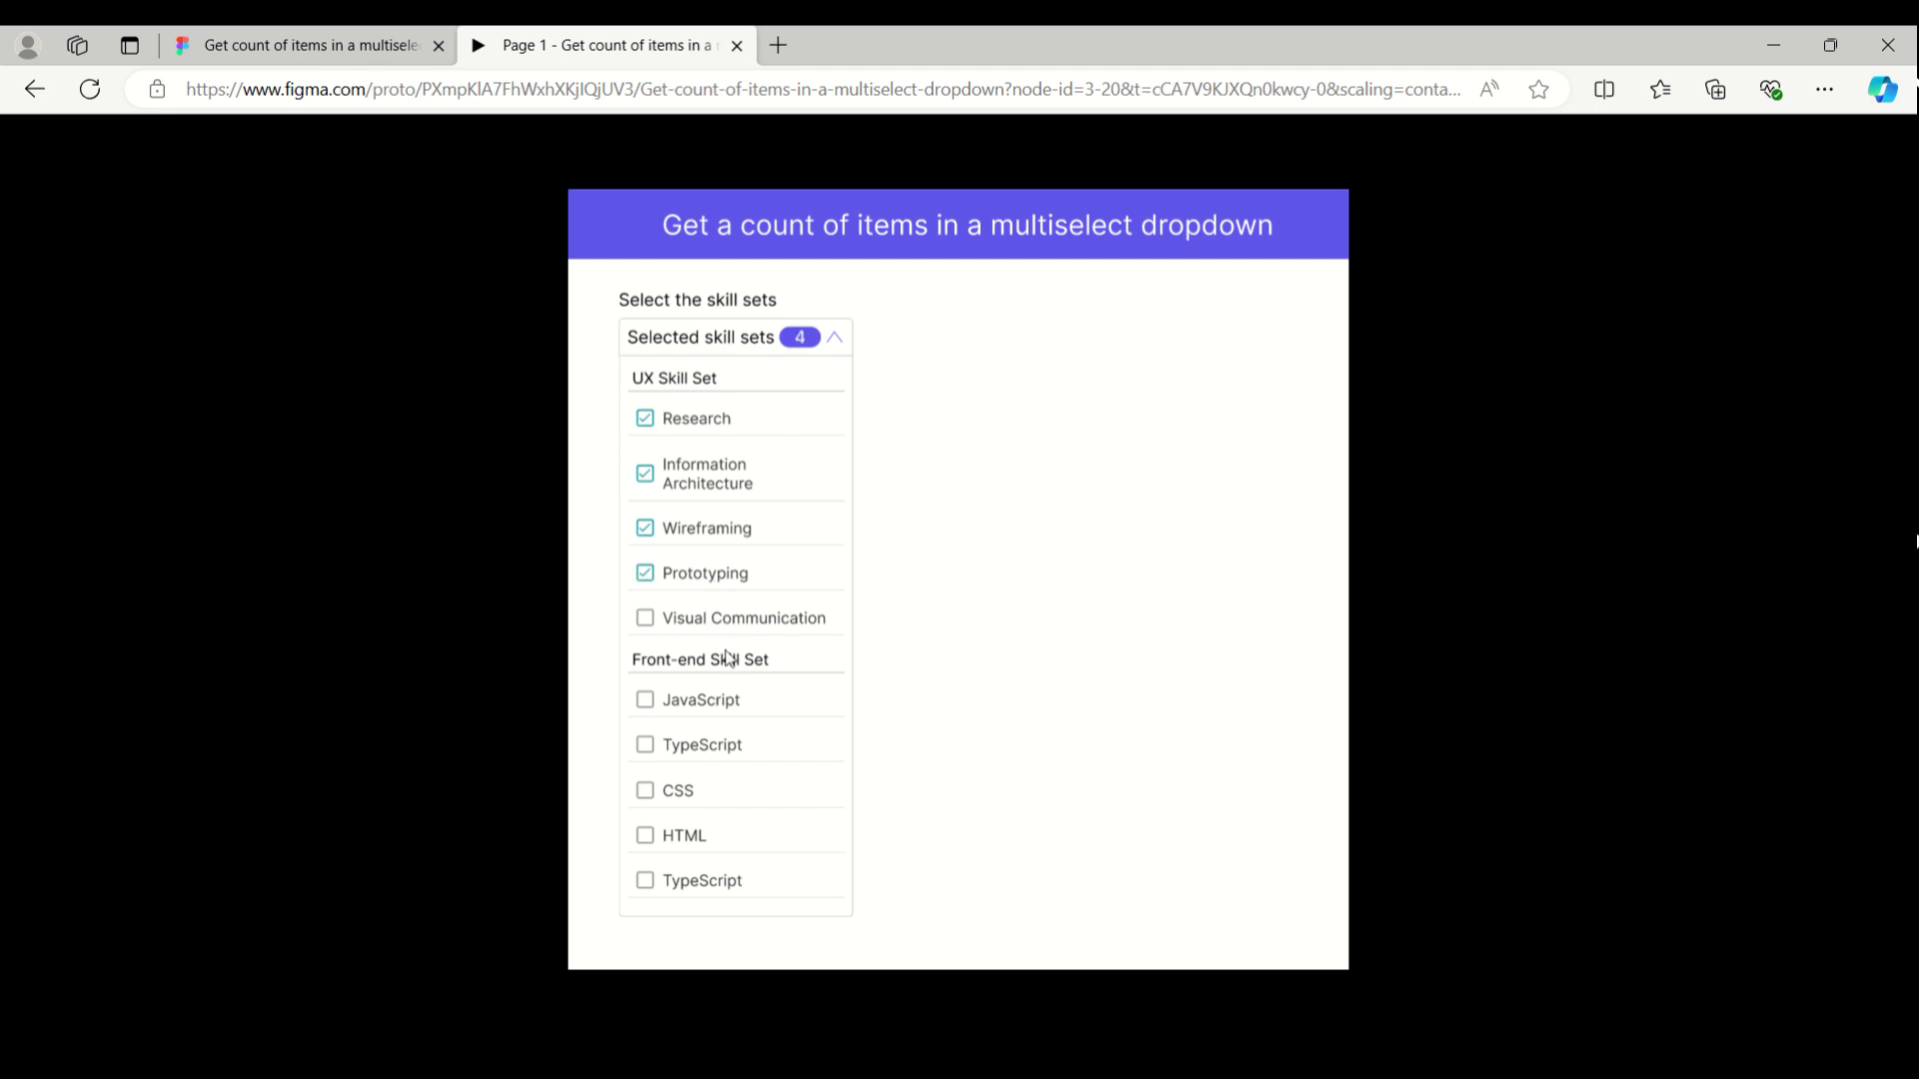
{"action": "left_click", "coordinate": [688, 892]}
{"action": "left_click", "coordinate": [686, 795]}
{"action": "left_click", "coordinate": [689, 755]}
{"action": "left_click", "coordinate": [698, 705]}
{"action": "left_click", "coordinate": [706, 624]}
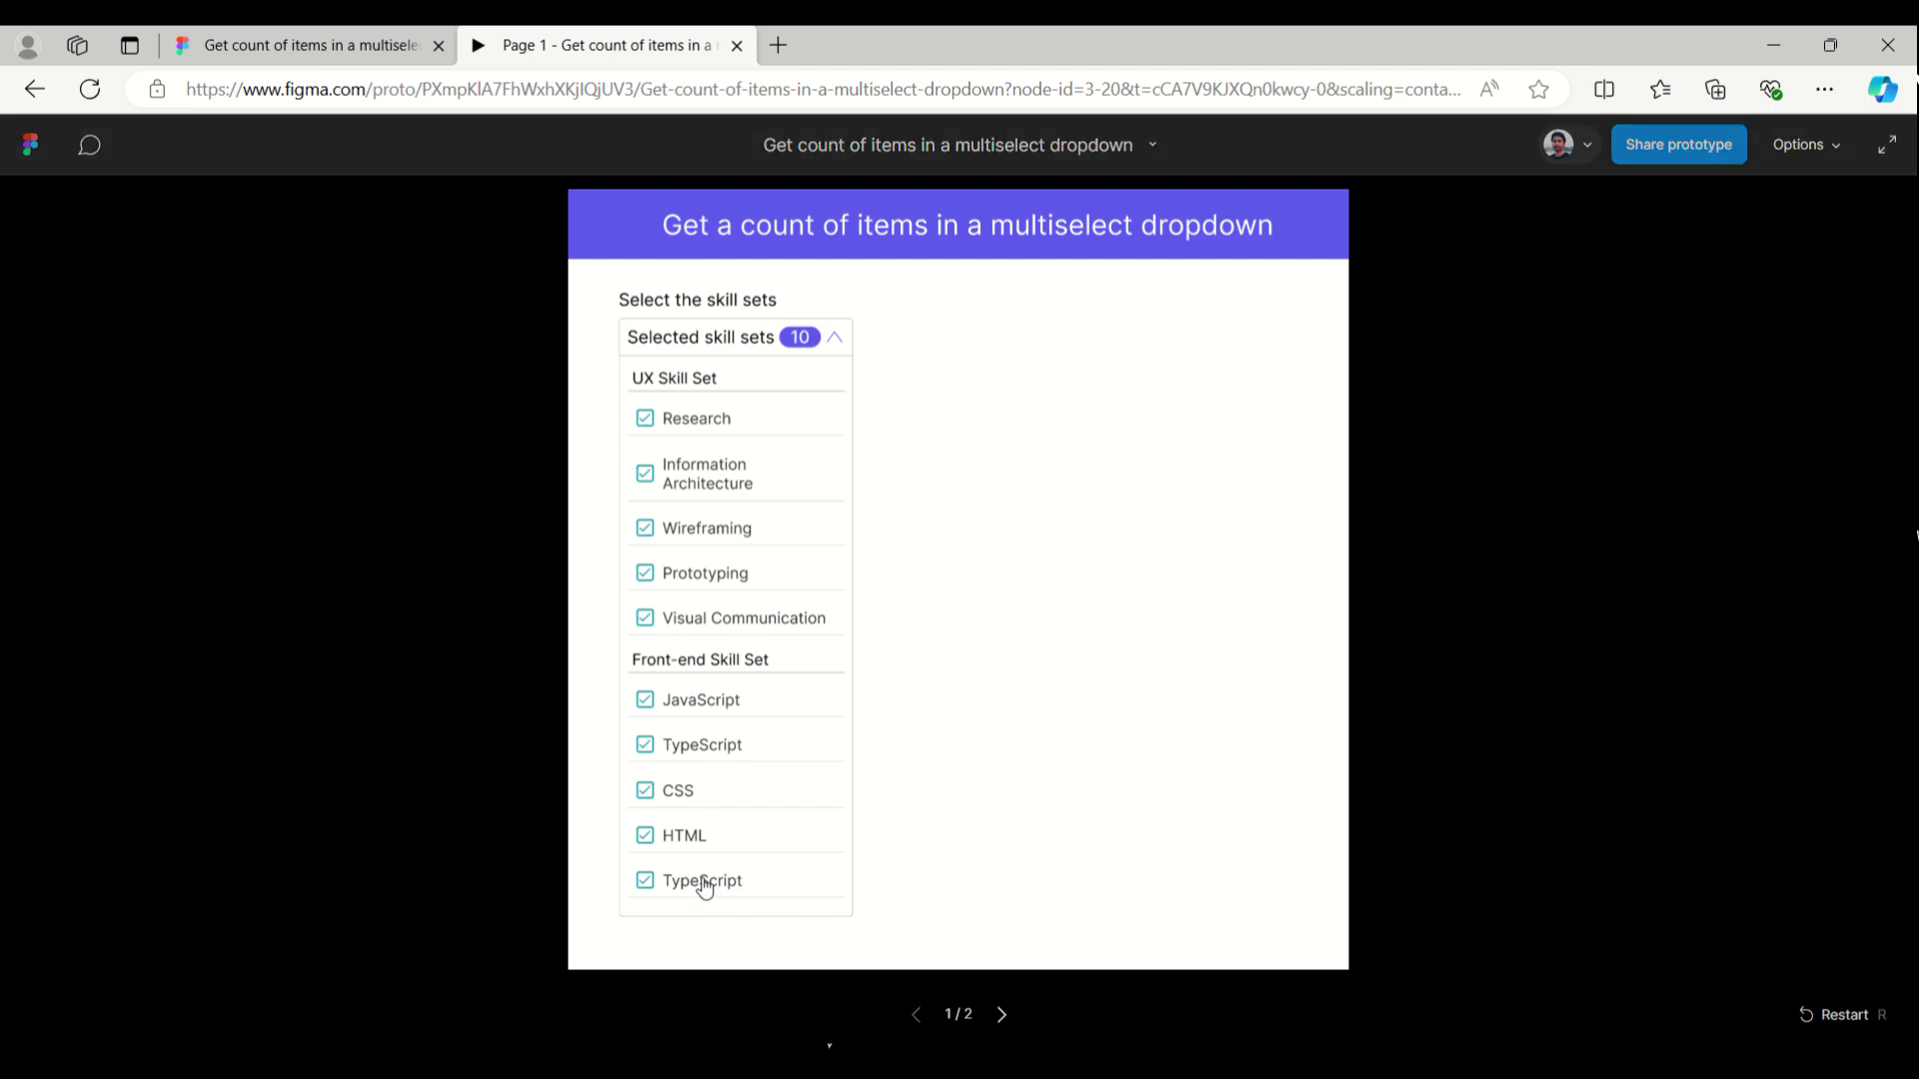
{"action": "left_click", "coordinate": [332, 50]}
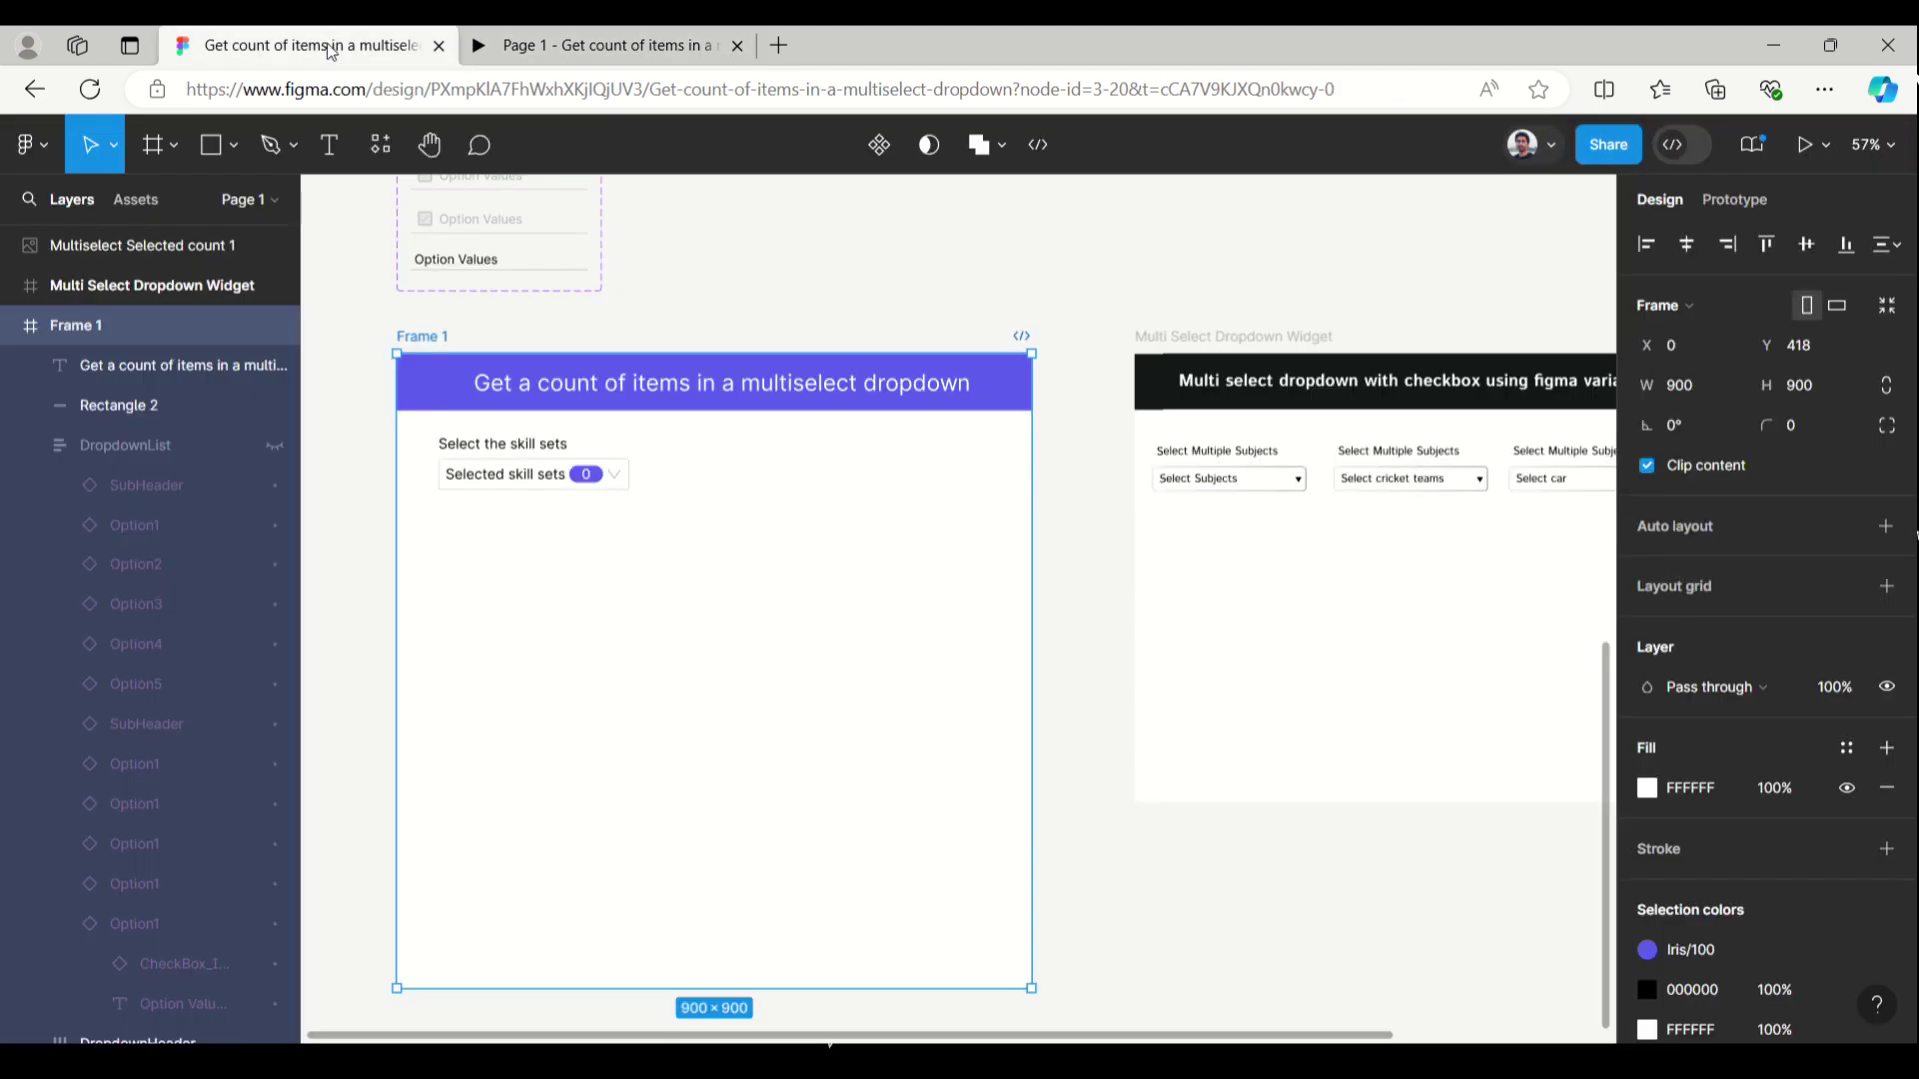
Step: In the prototype, untick and retick Information Architecture and Research to test the badge count
{"action": "scroll", "coordinate": [598, 437], "scroll_direction": "up", "scroll_amount": 5}
{"action": "scroll", "coordinate": [598, 437], "scroll_direction": "down", "scroll_amount": 1}
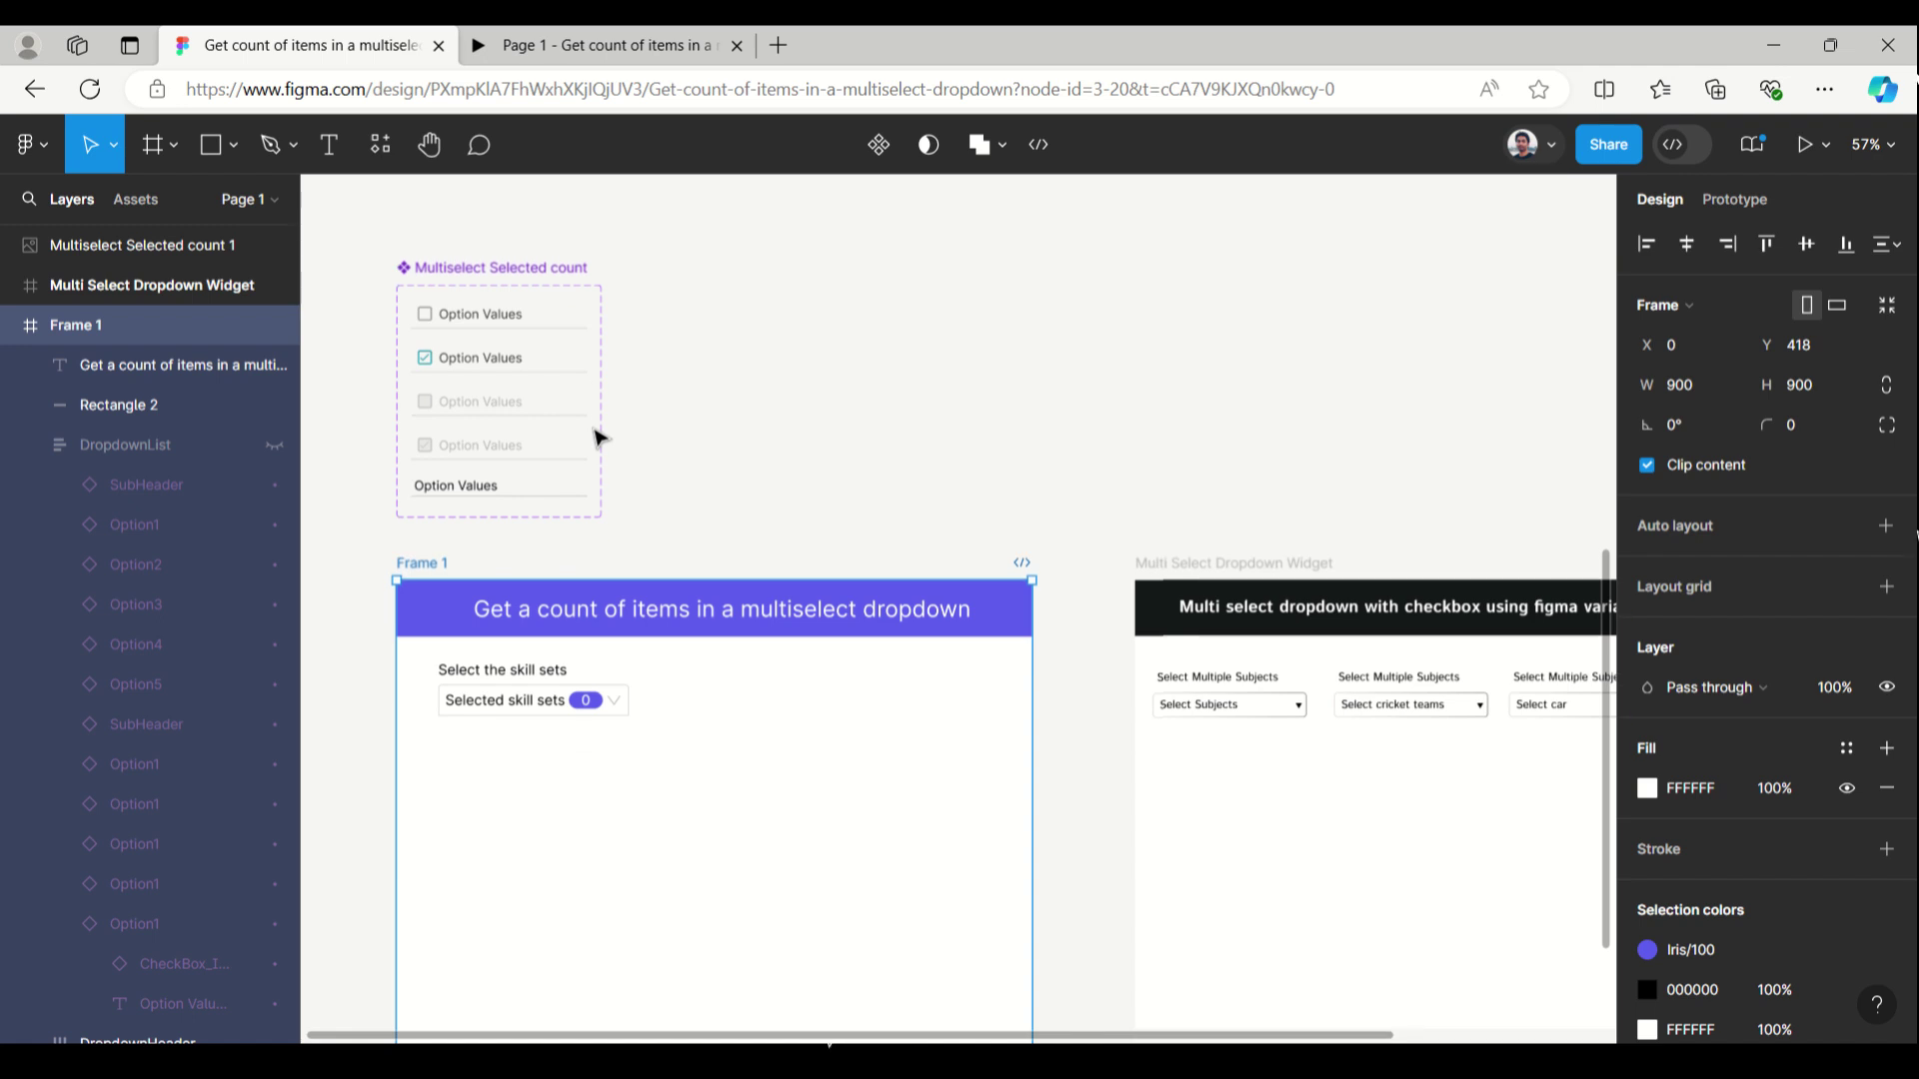
{"action": "left_click", "coordinate": [625, 48]}
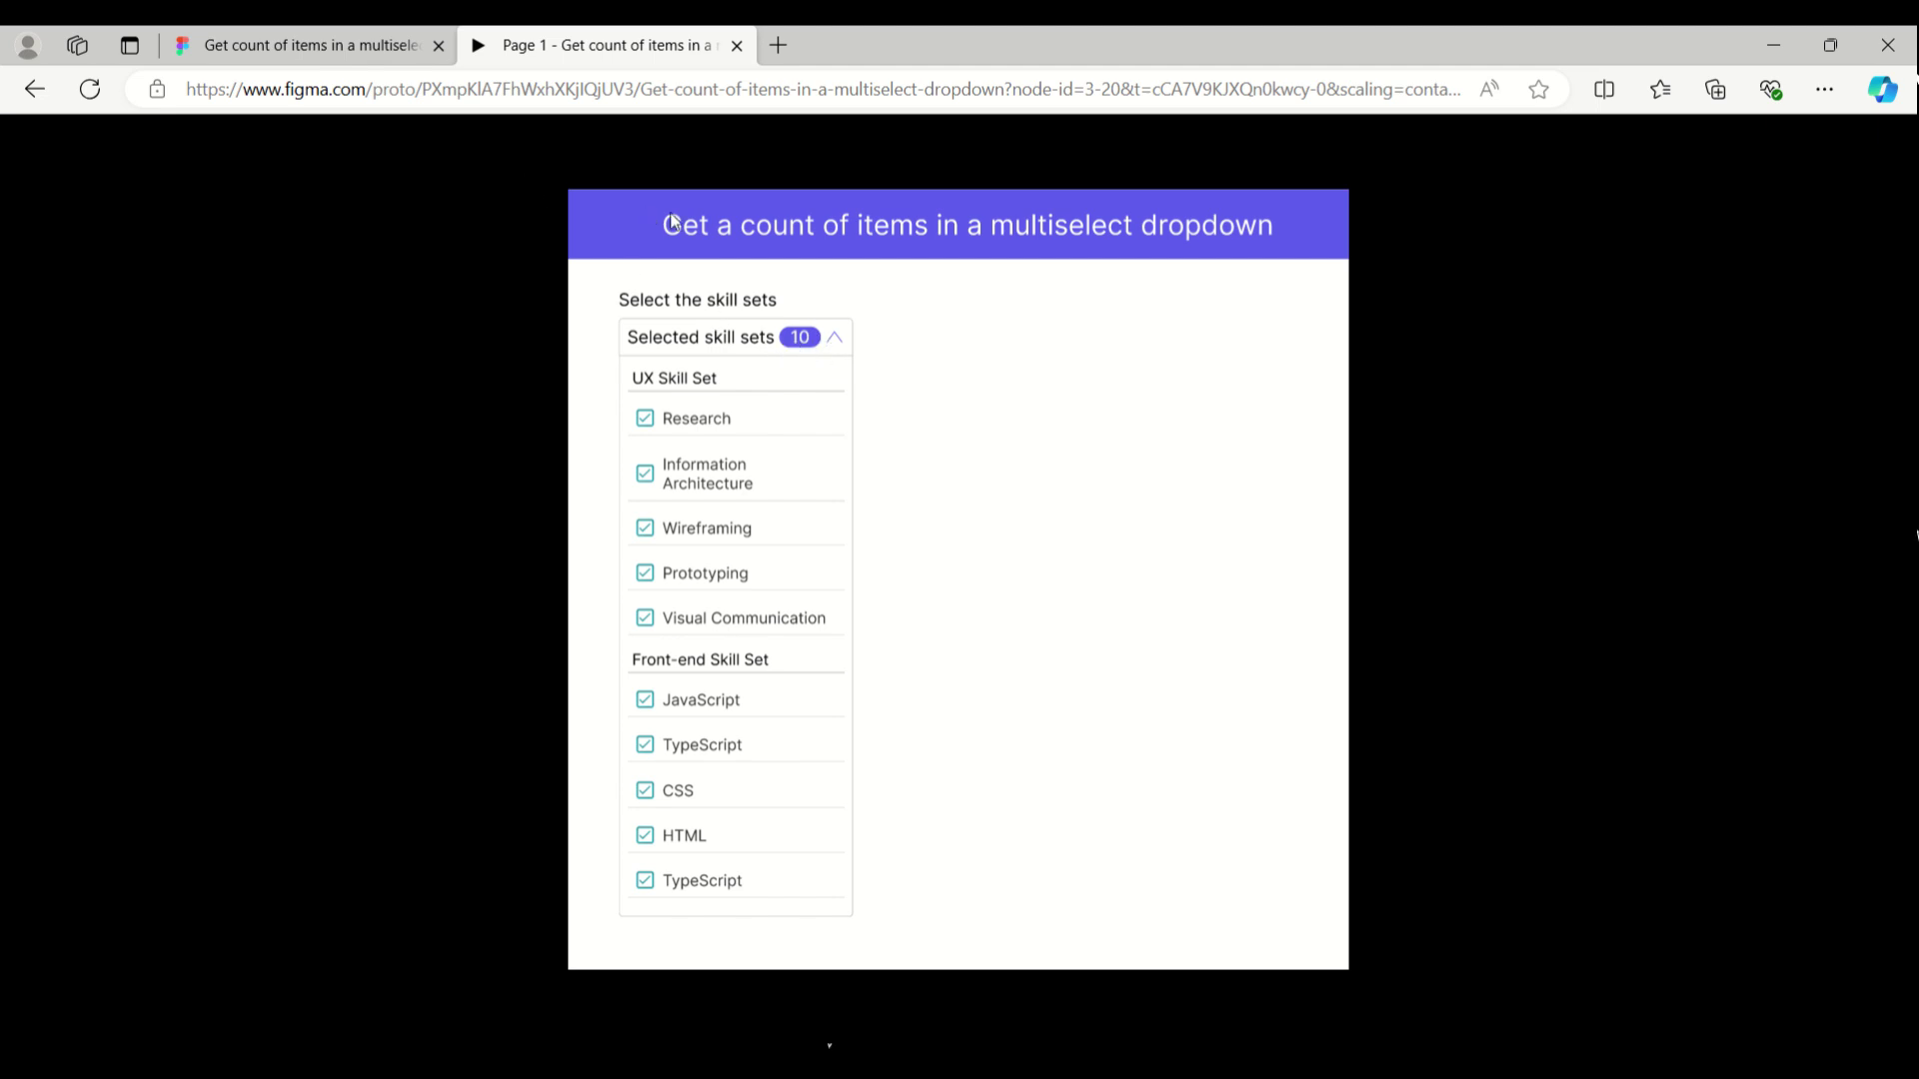
{"action": "left_click", "coordinate": [736, 479]}
{"action": "left_click", "coordinate": [737, 479]}
{"action": "left_click", "coordinate": [751, 420]}
{"action": "left_click", "coordinate": [752, 419]}
{"action": "left_click", "coordinate": [352, 58]}
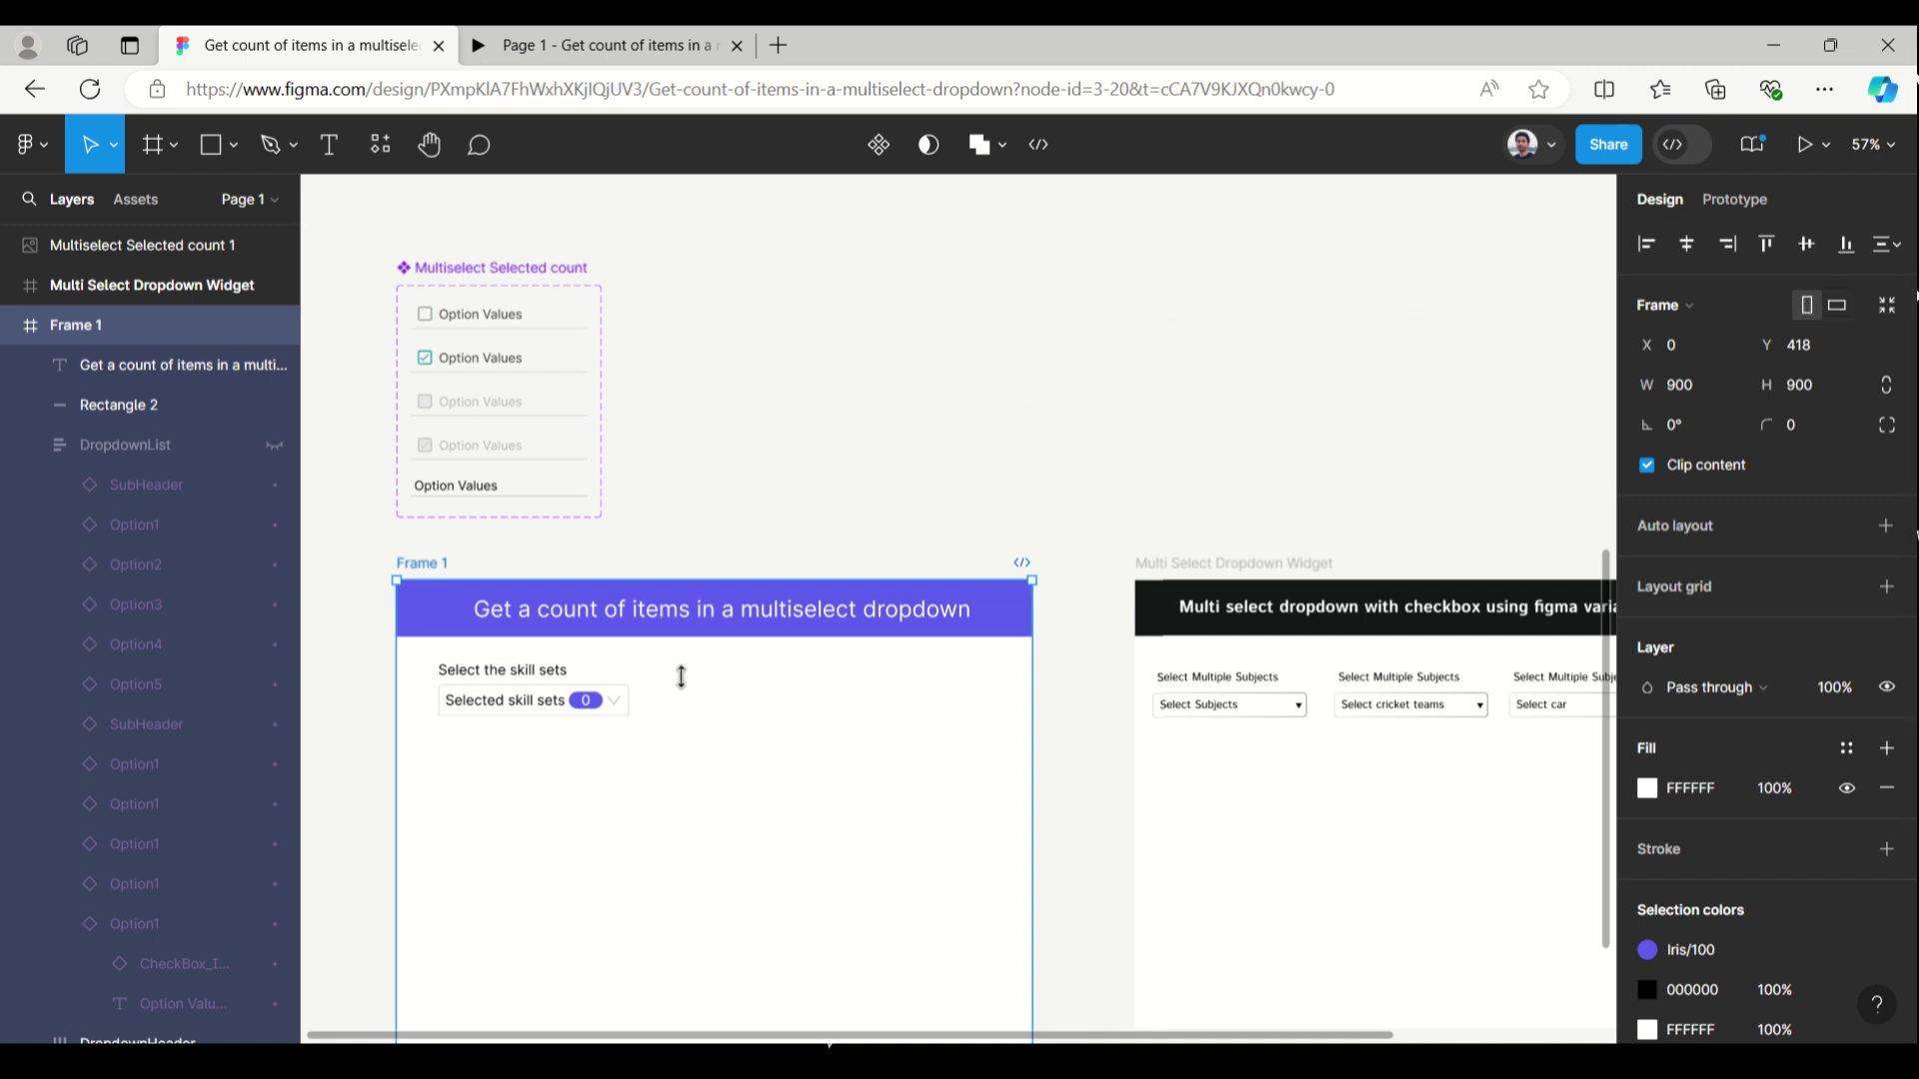
Step: Set the DropdownList variable back to True in Local variables
{"action": "left_click", "coordinate": [530, 703]}
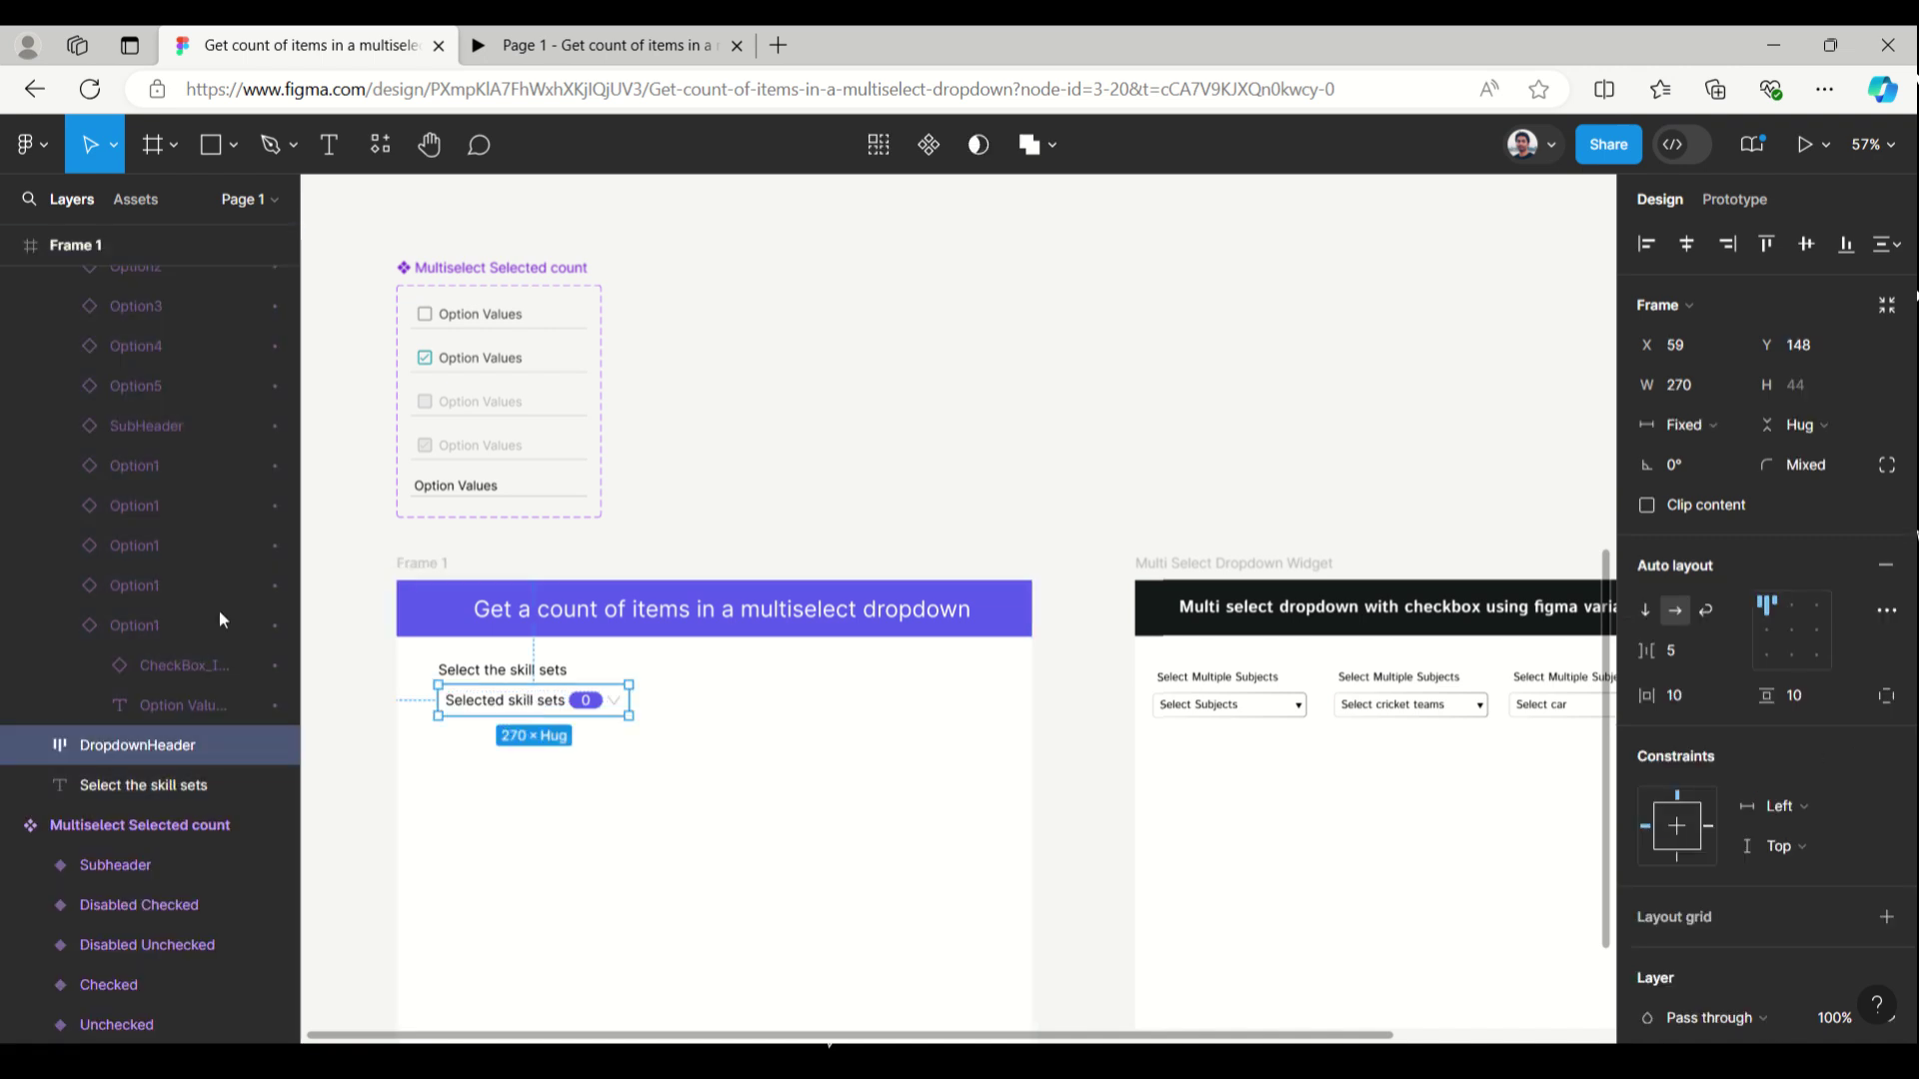
{"action": "left_click", "coordinate": [1419, 358]}
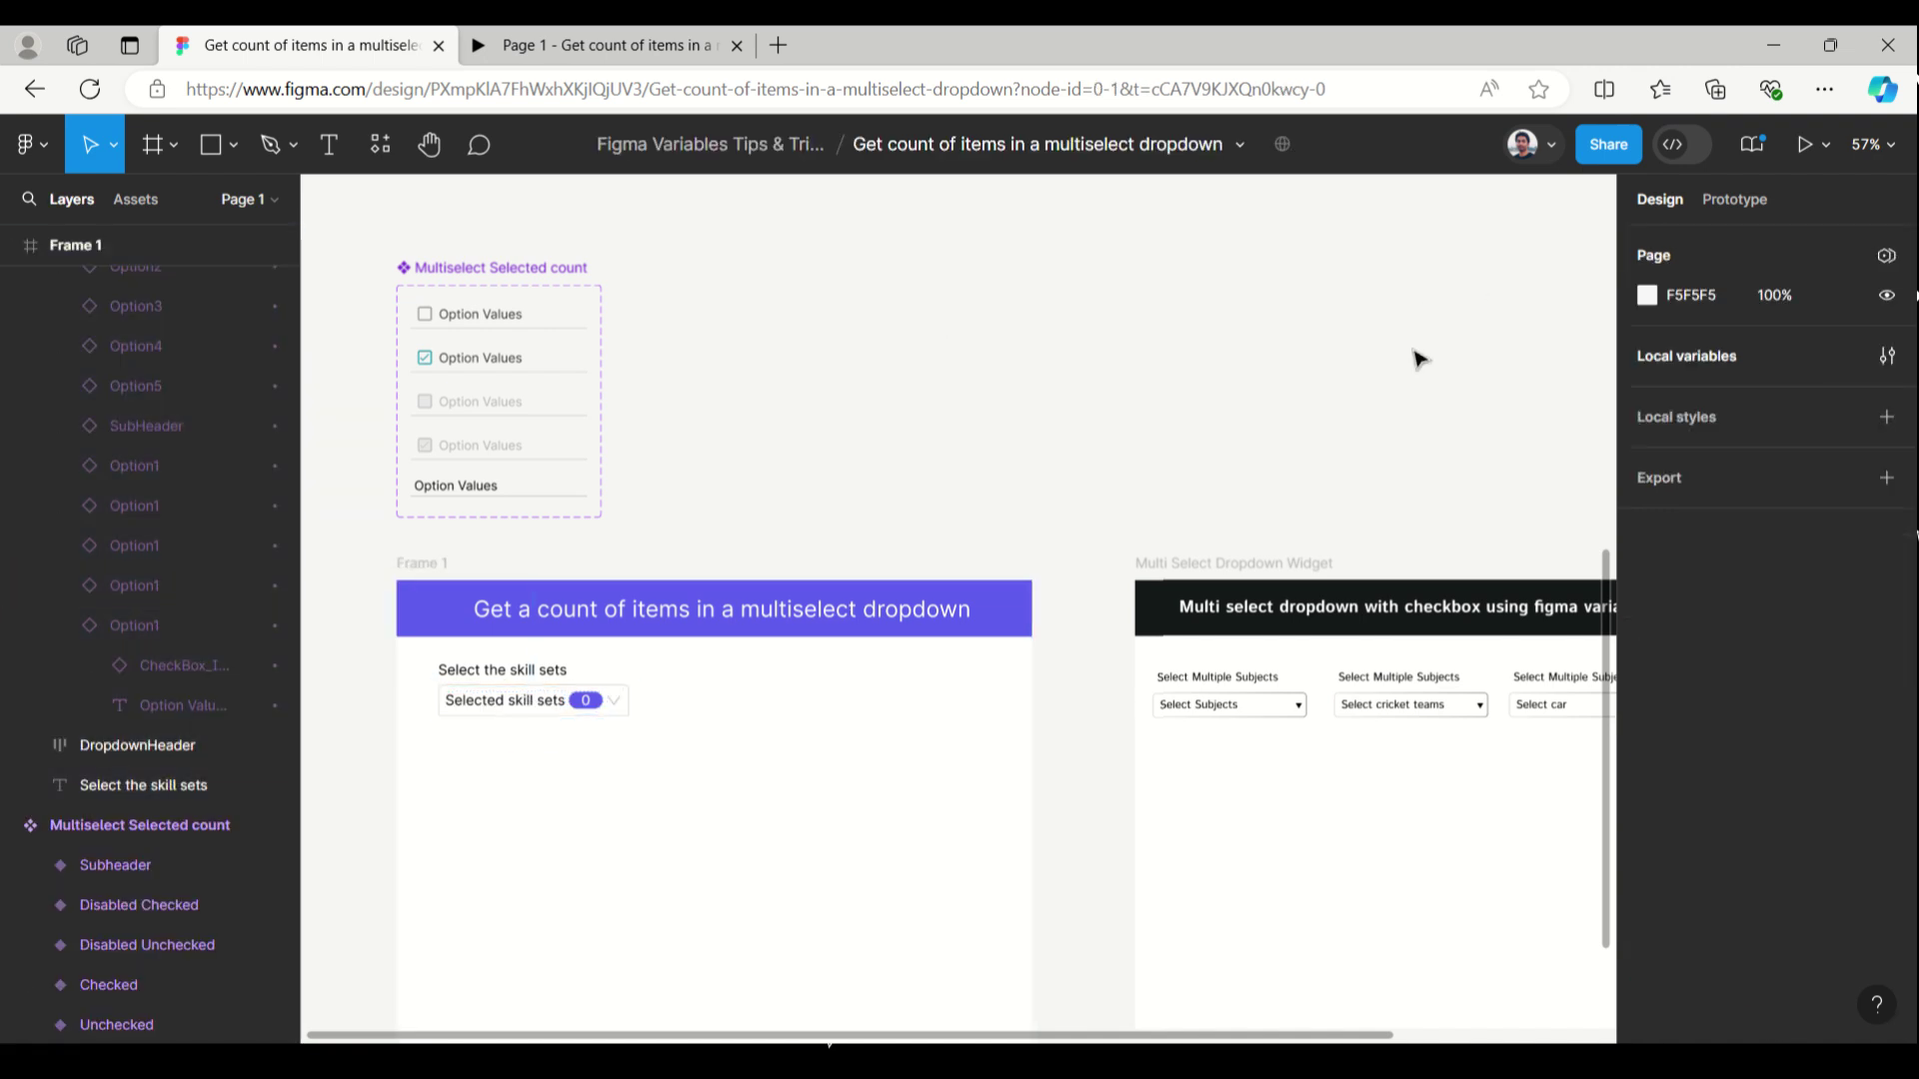
{"action": "left_click", "coordinate": [1691, 361]}
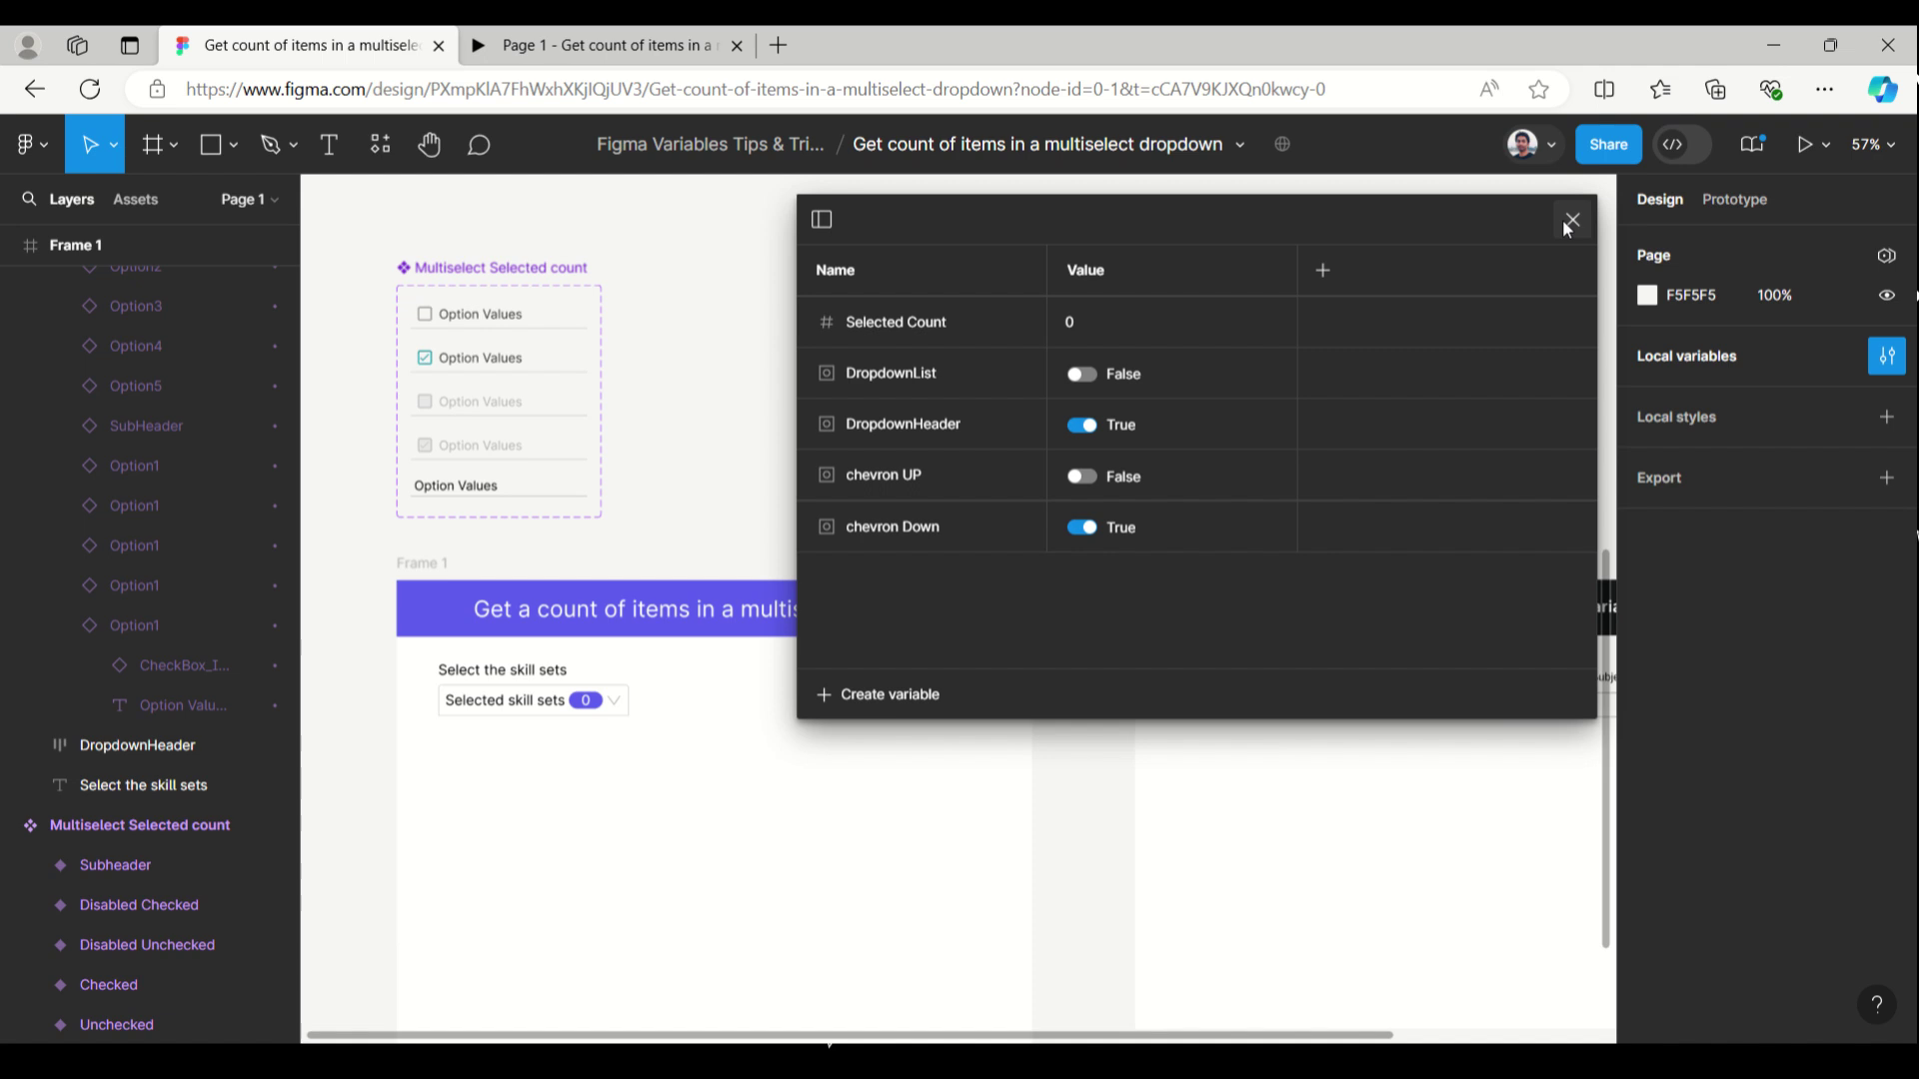
{"action": "left_click", "coordinate": [1081, 374]}
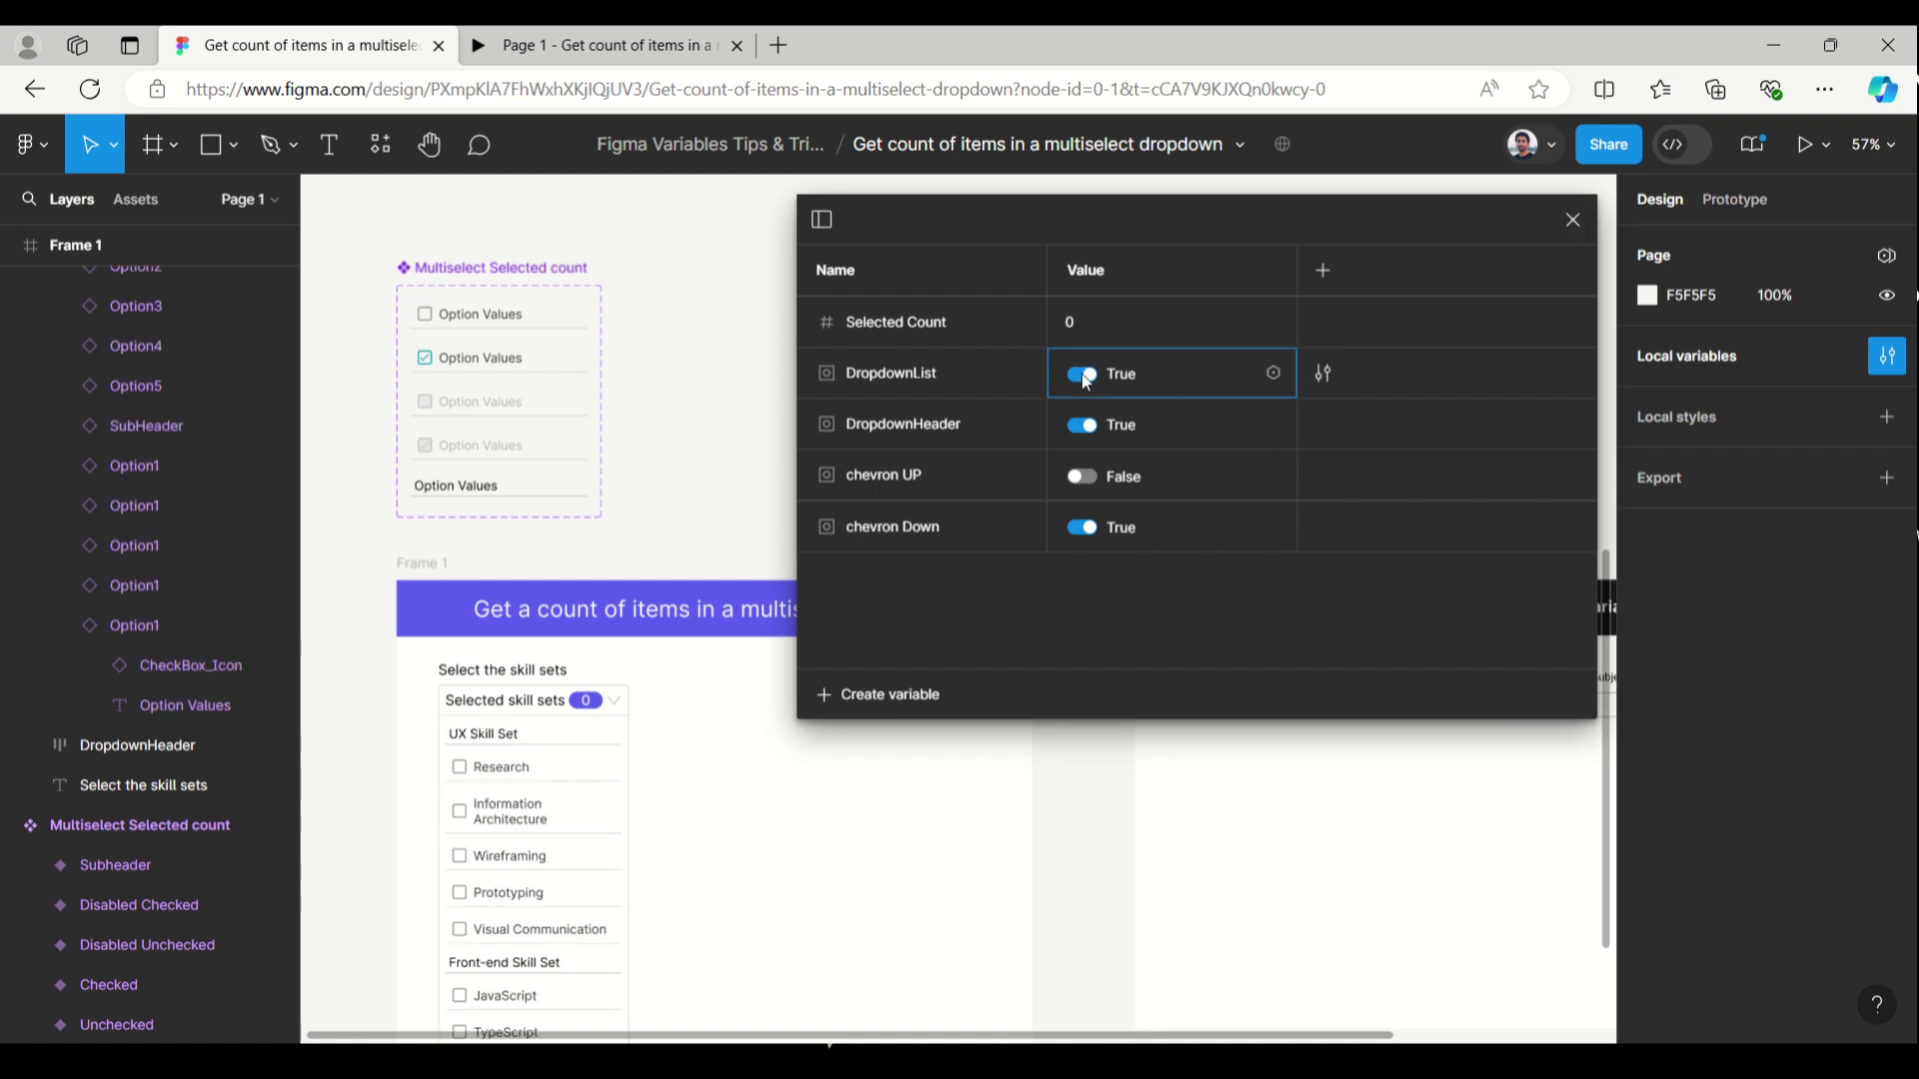
{"action": "left_click", "coordinate": [1573, 219]}
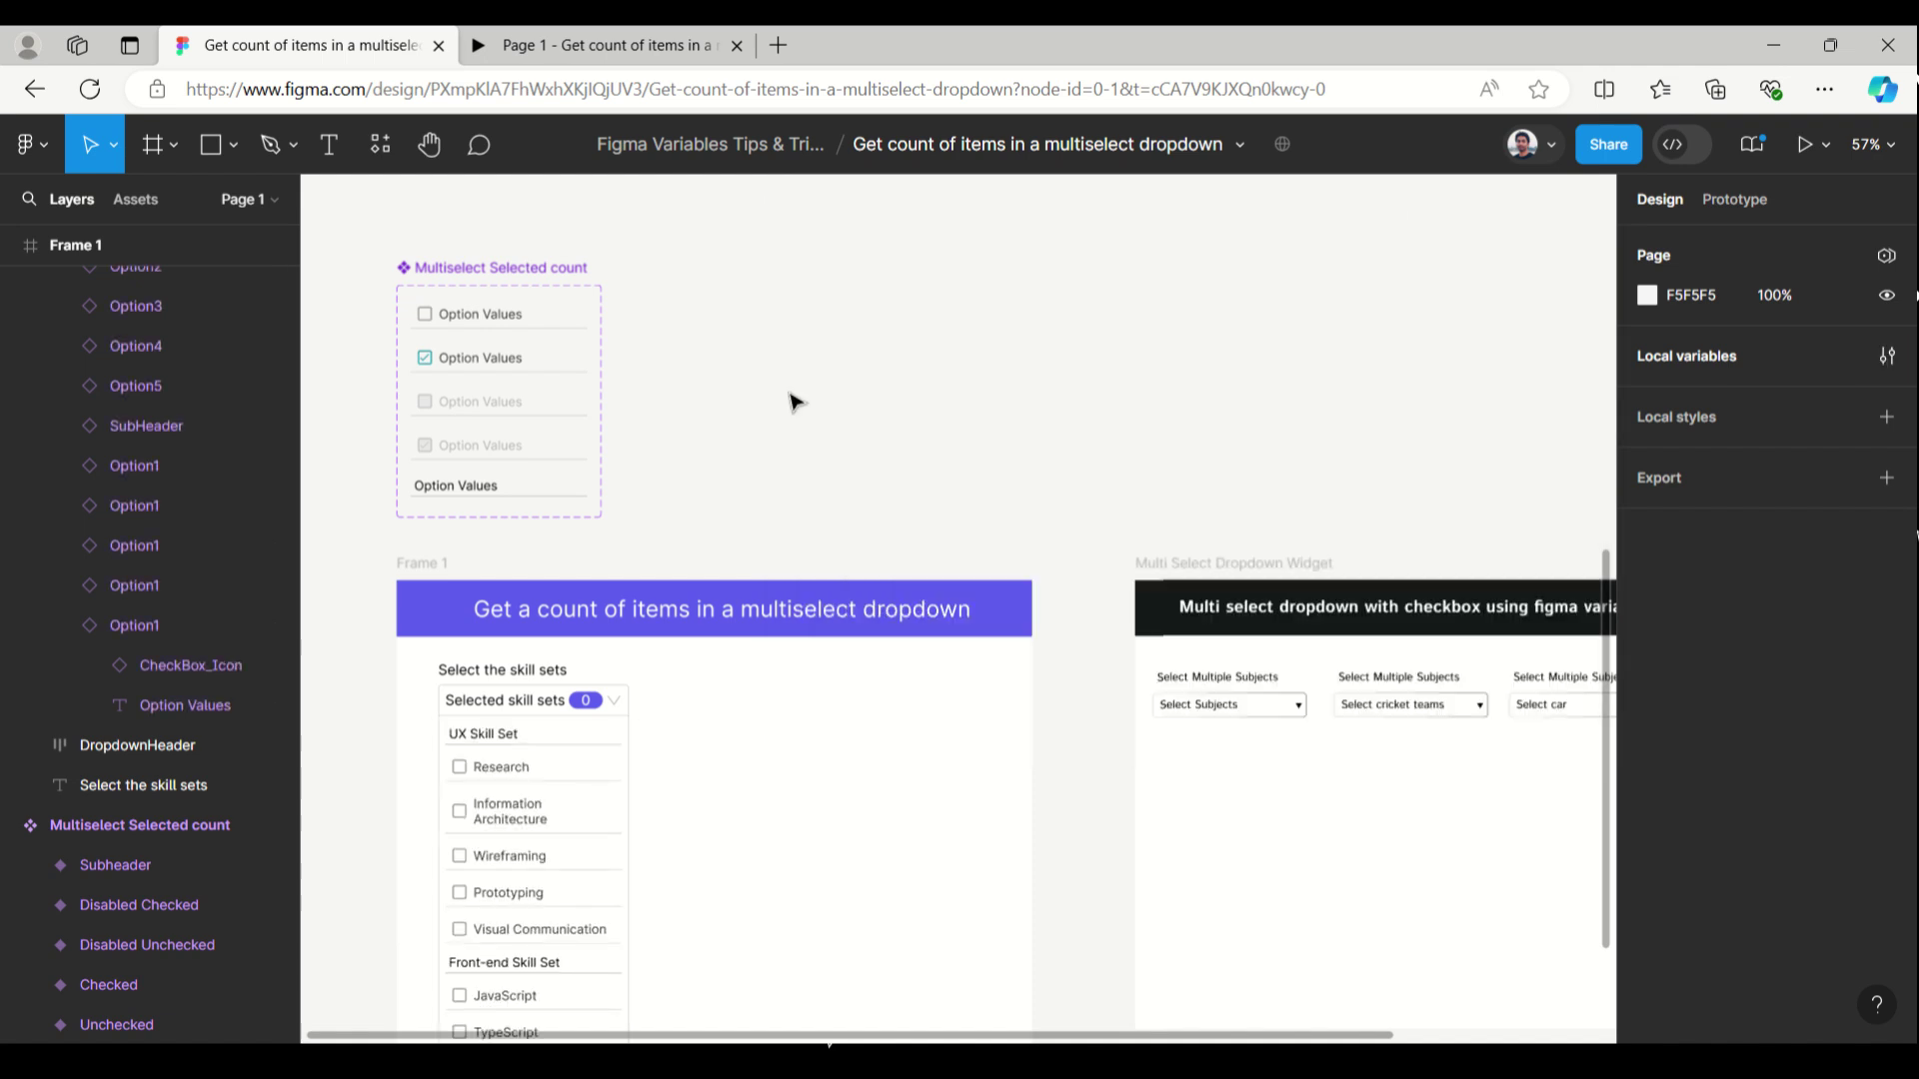
{"action": "scroll", "coordinate": [651, 704], "scroll_direction": "down", "scroll_amount": 5}
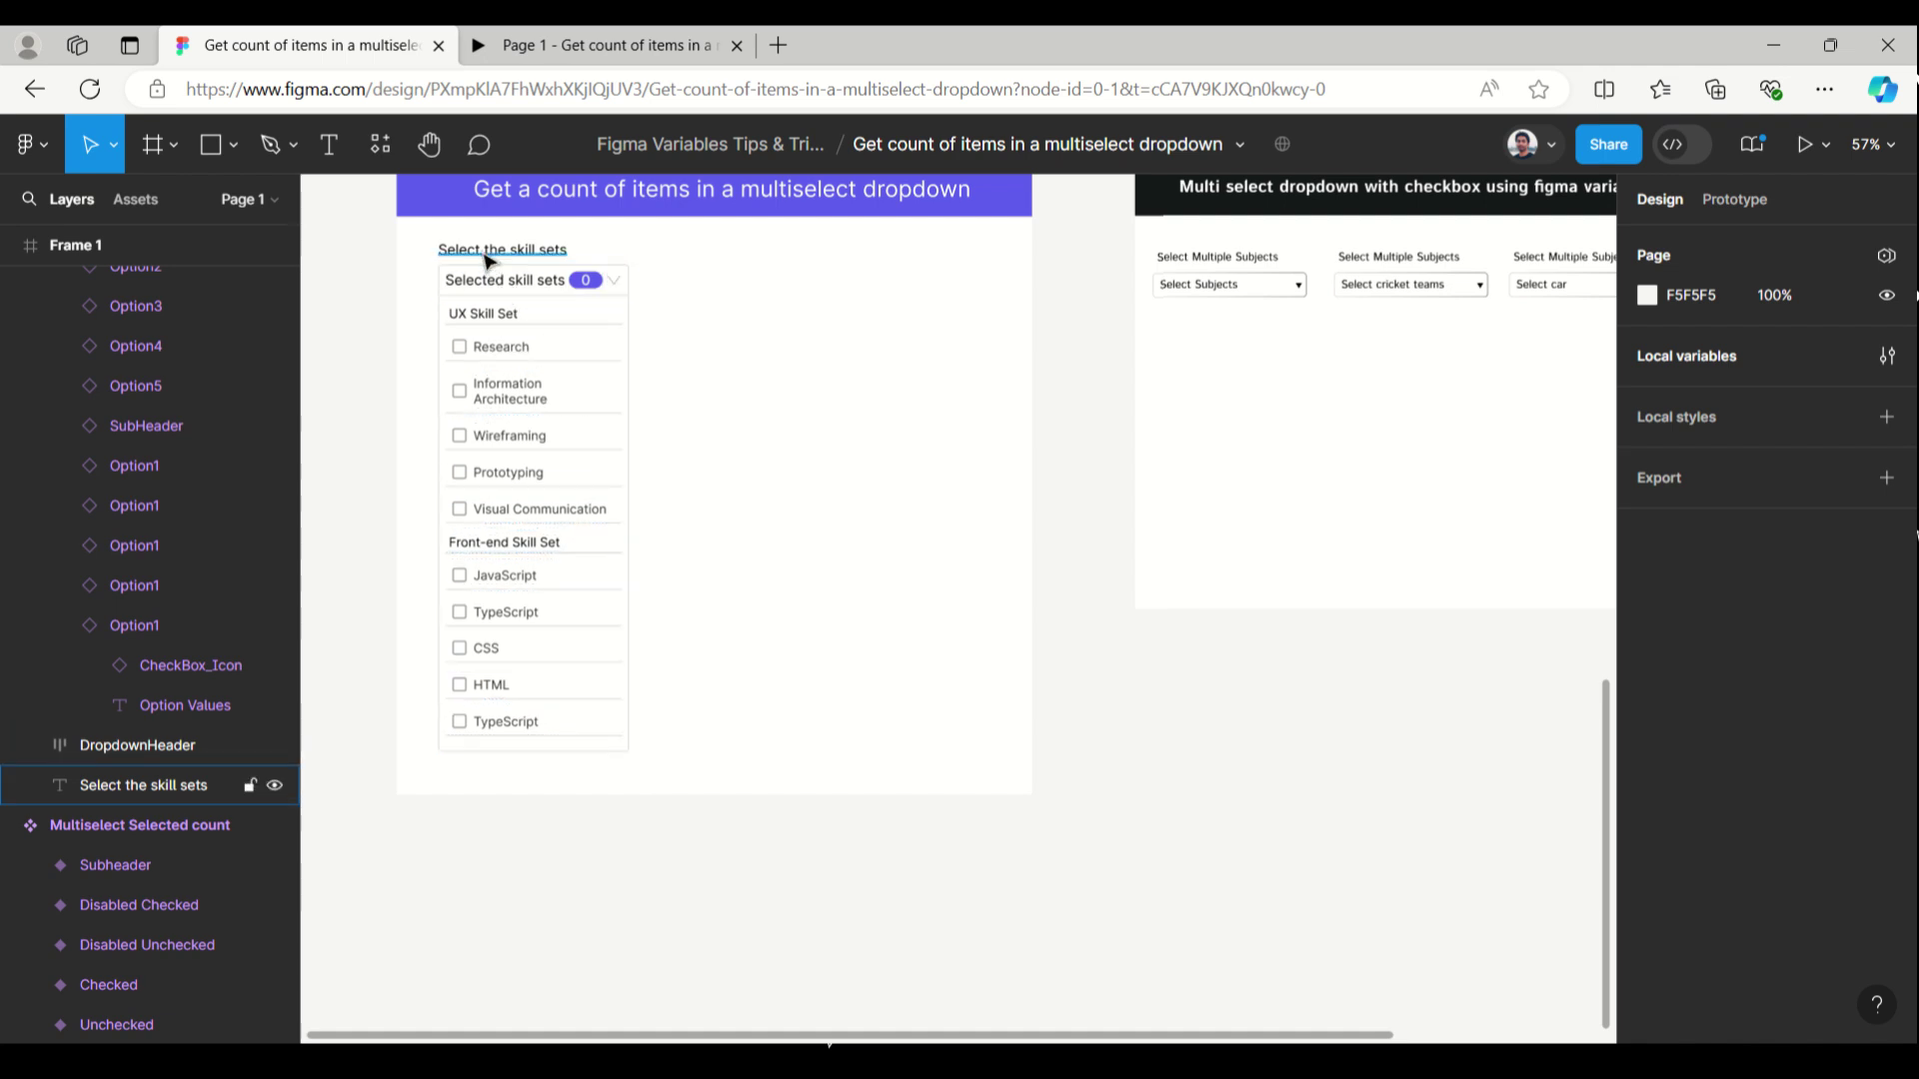
Step: Duplicate the last TypeScript option twice
{"action": "left_click", "coordinate": [483, 330]}
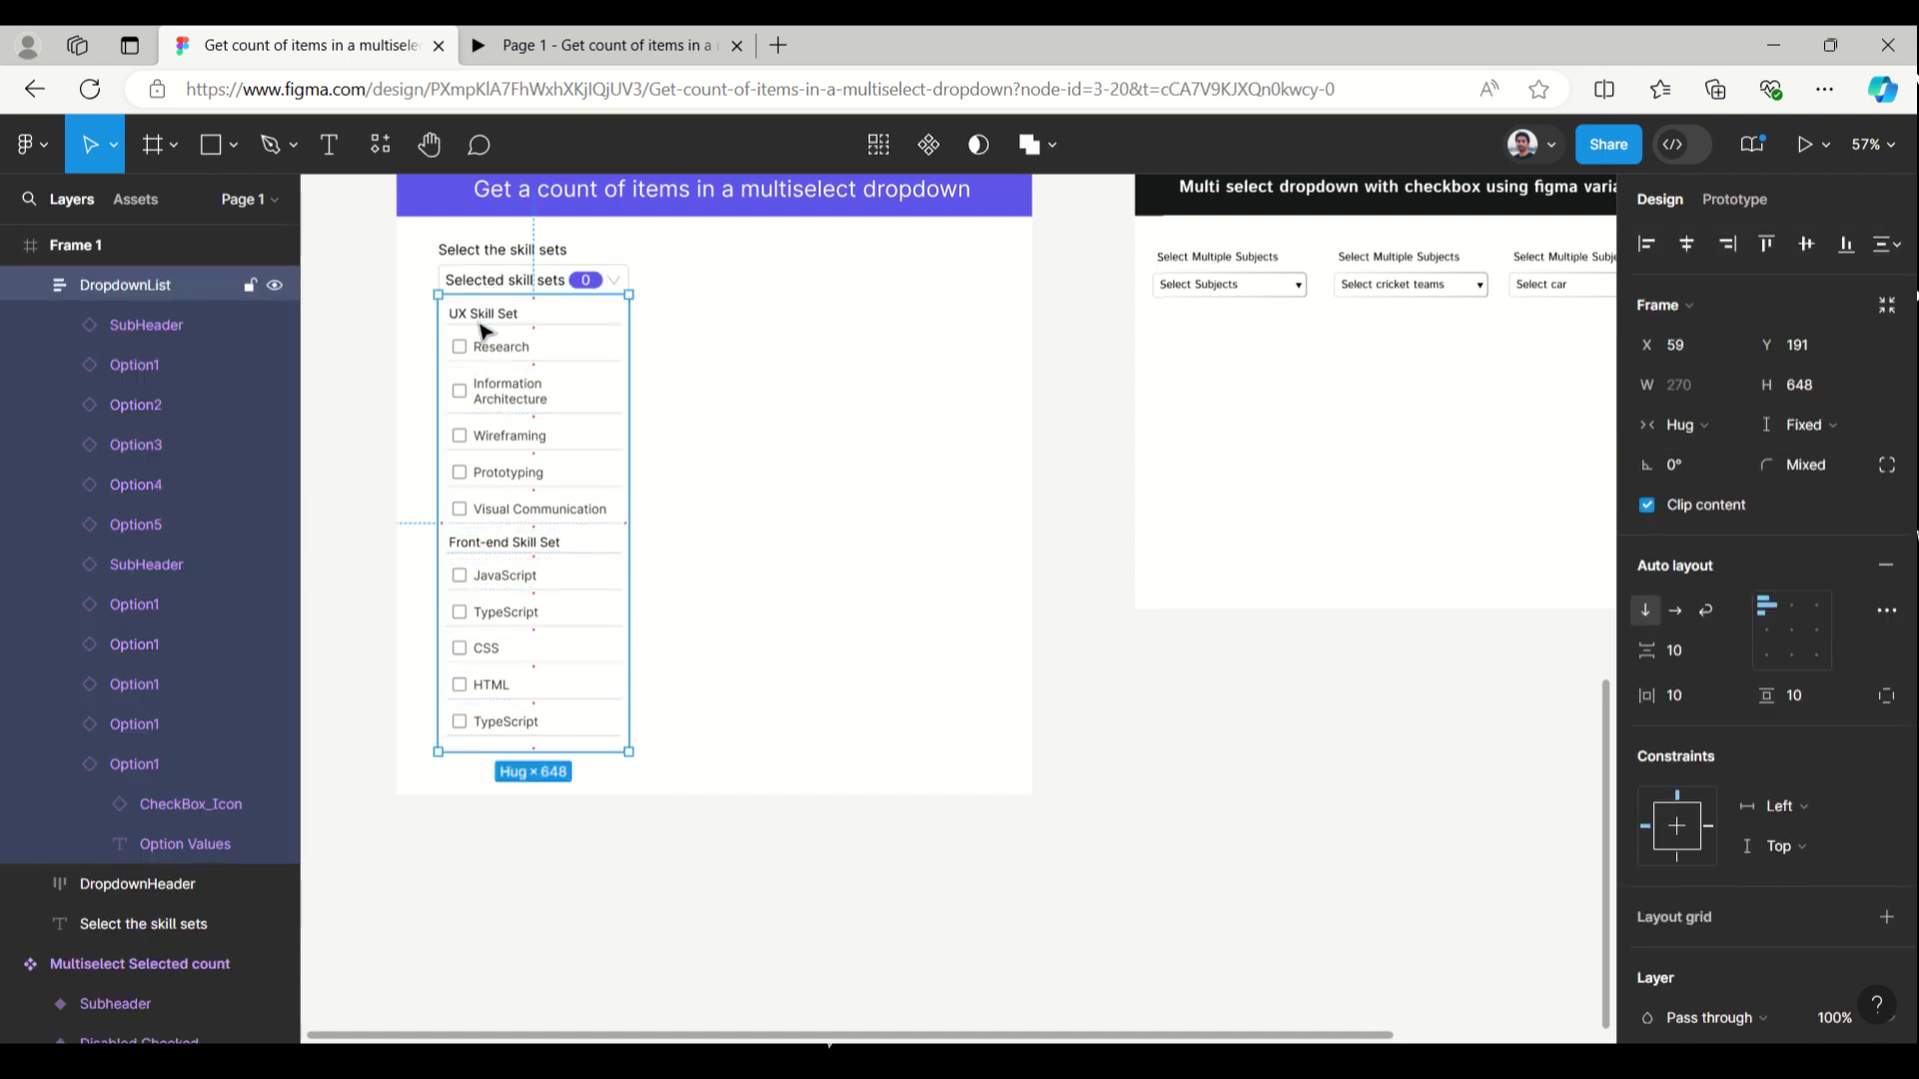
{"action": "left_click", "coordinate": [58, 765]}
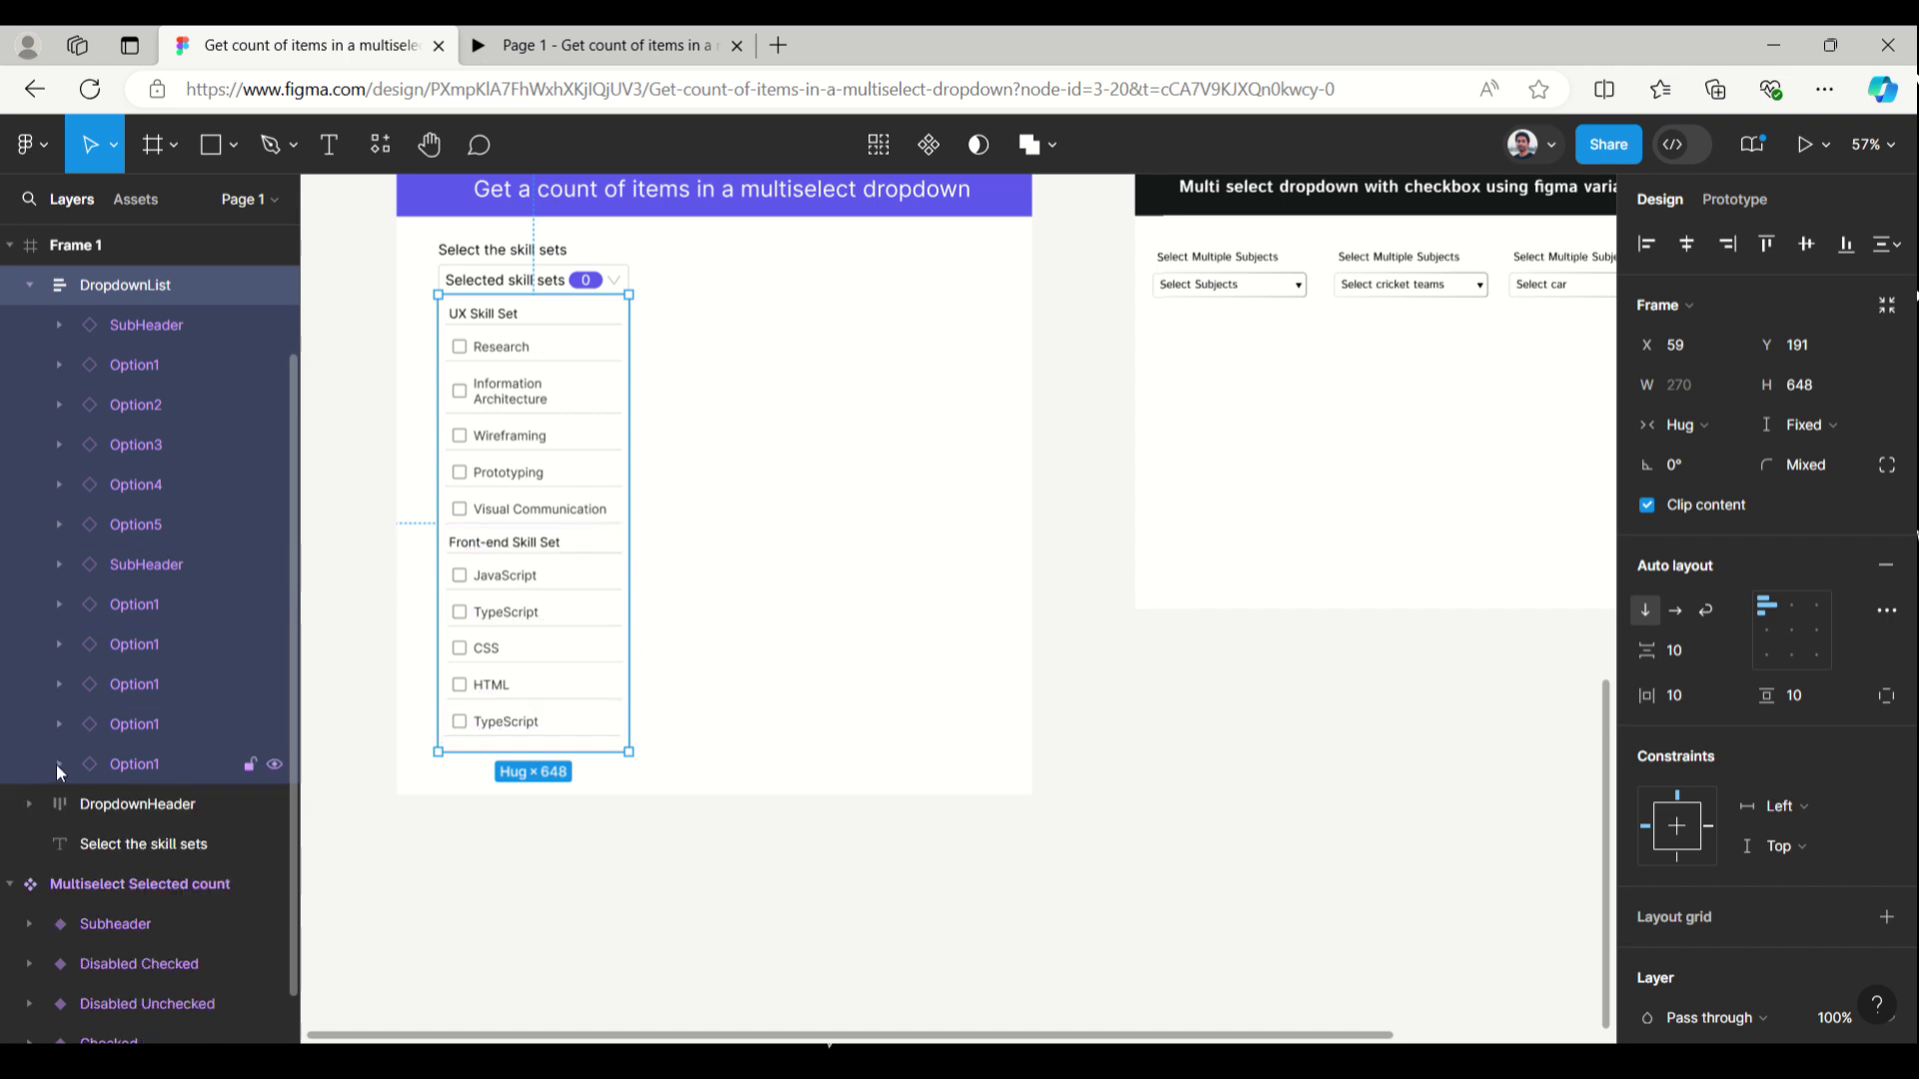
{"action": "left_click", "coordinate": [133, 764]}
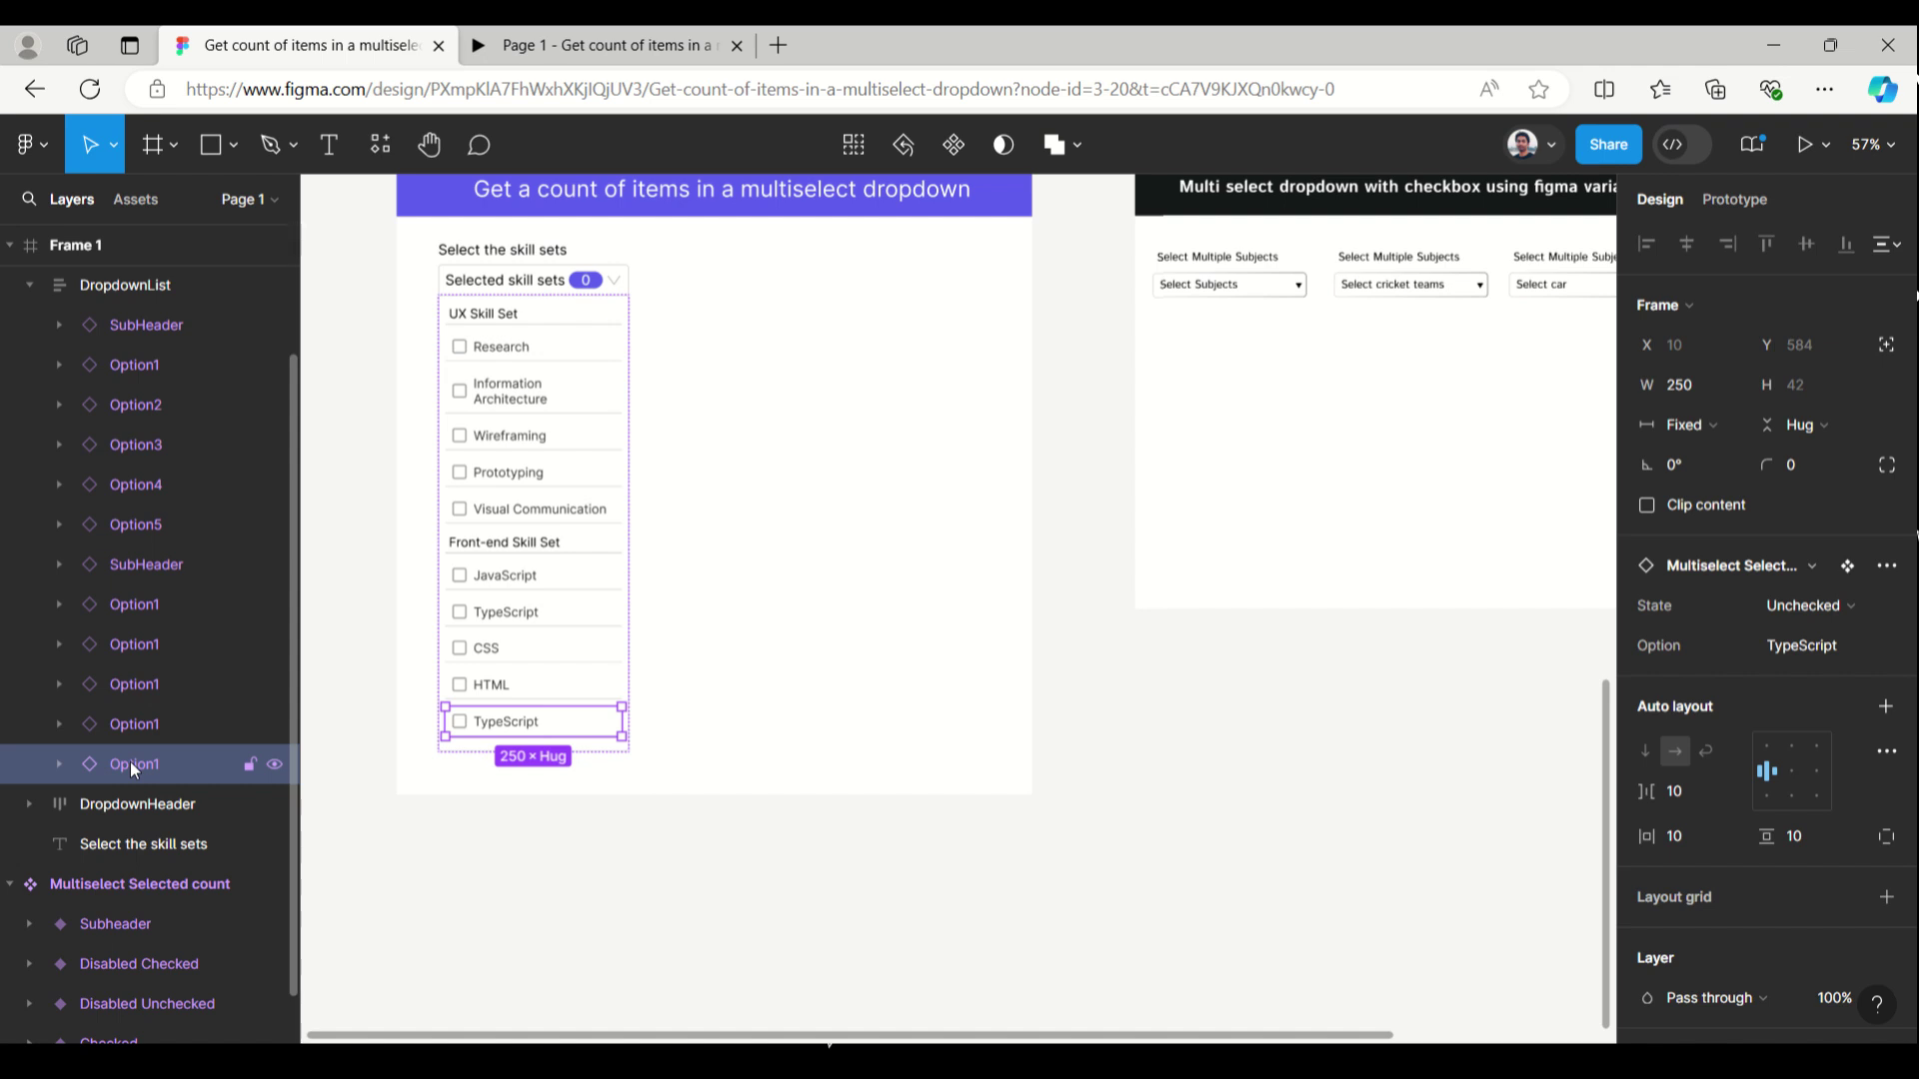
{"action": "key", "text": "ctrl+d"}
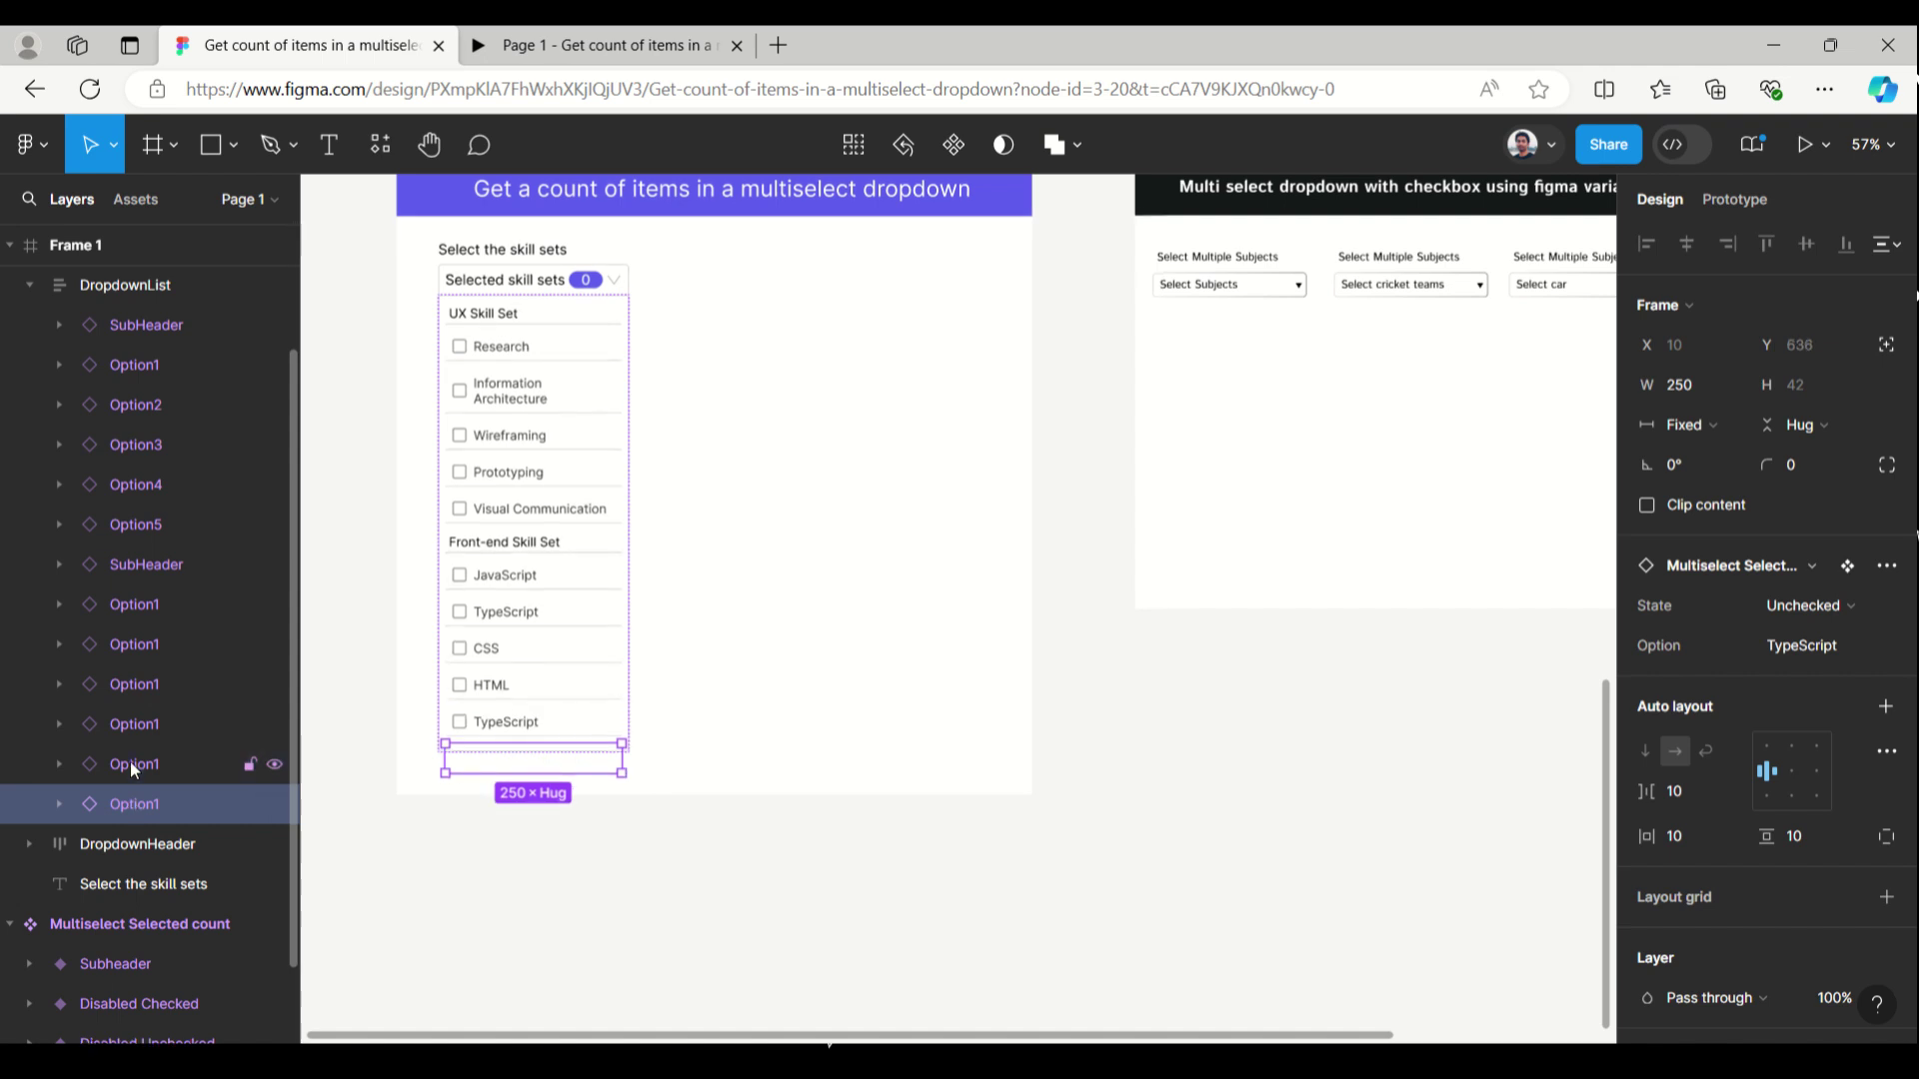
{"action": "key", "text": "ctrl+d"}
{"action": "key", "text": "ctrl+d"}
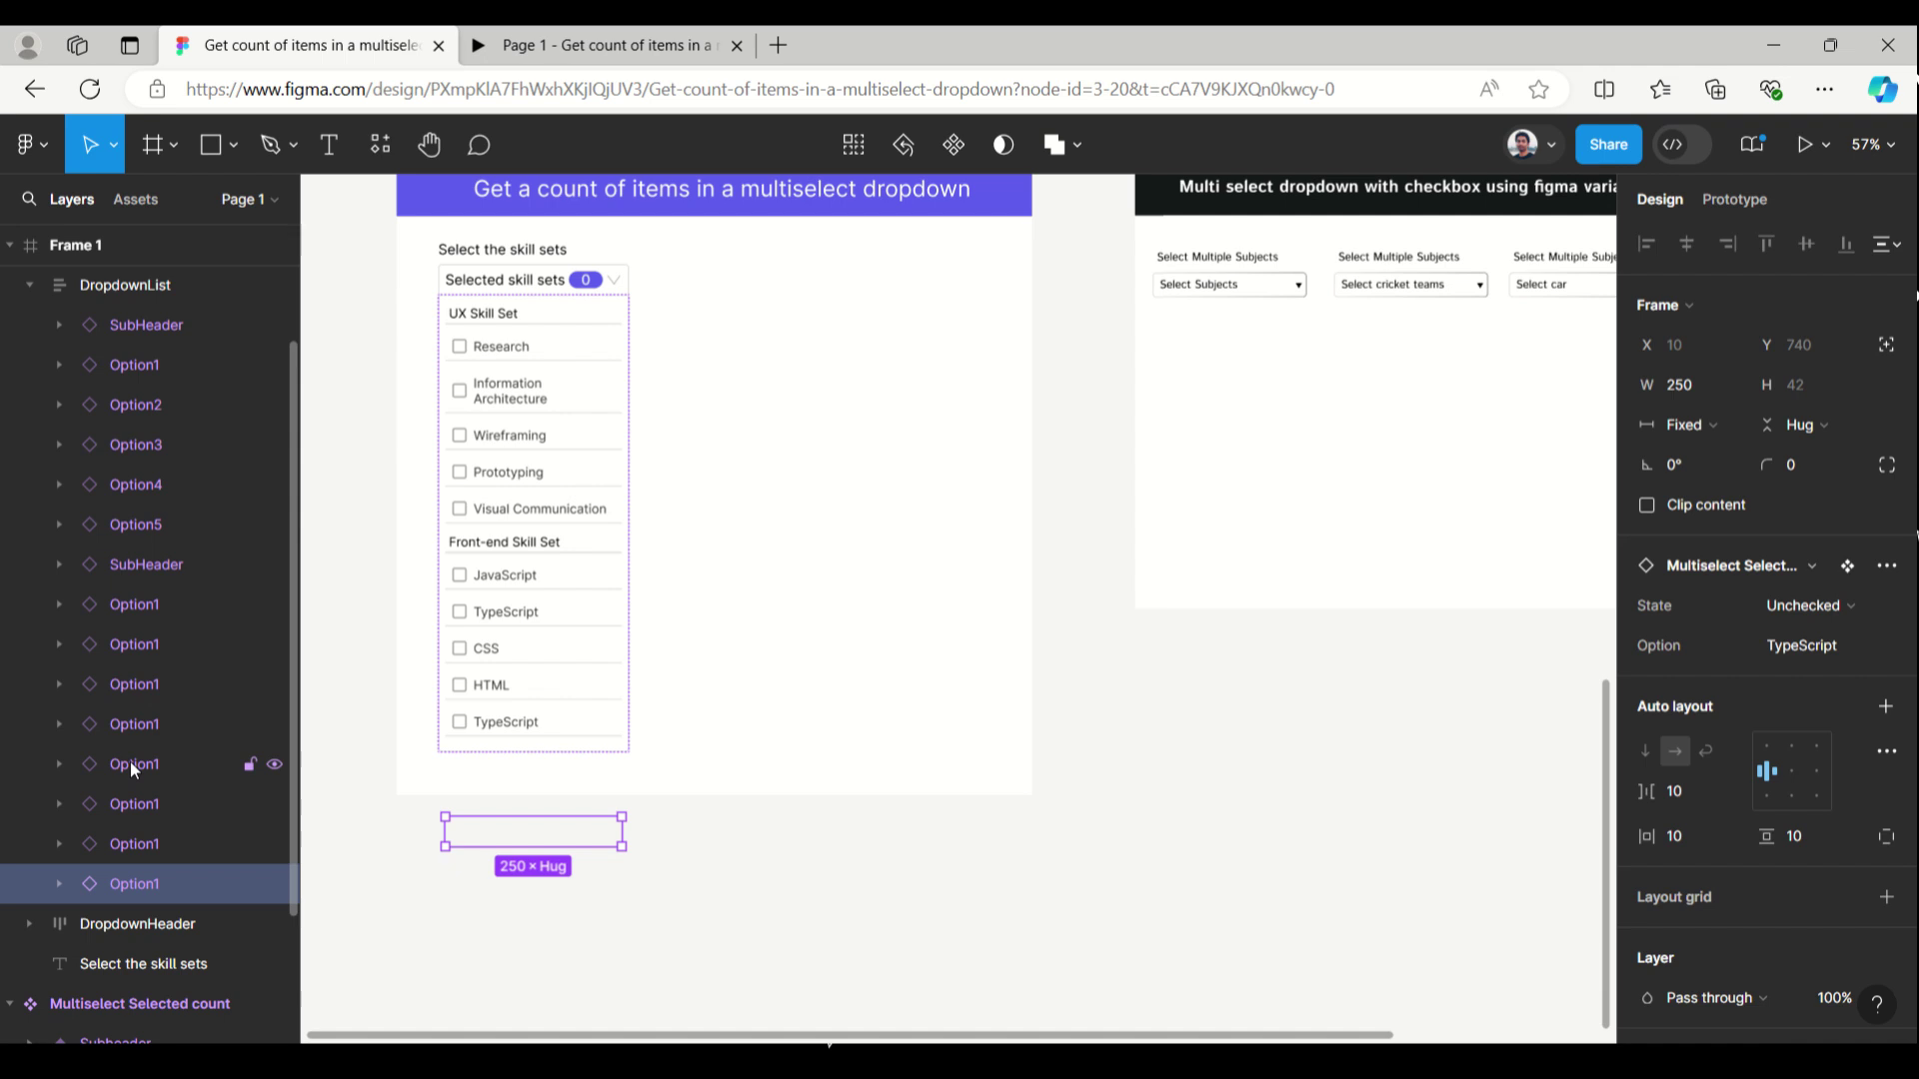
Step: Lengthen DropdownList to 828 and Frame 1 to 1030 high
{"action": "left_click", "coordinate": [442, 310]}
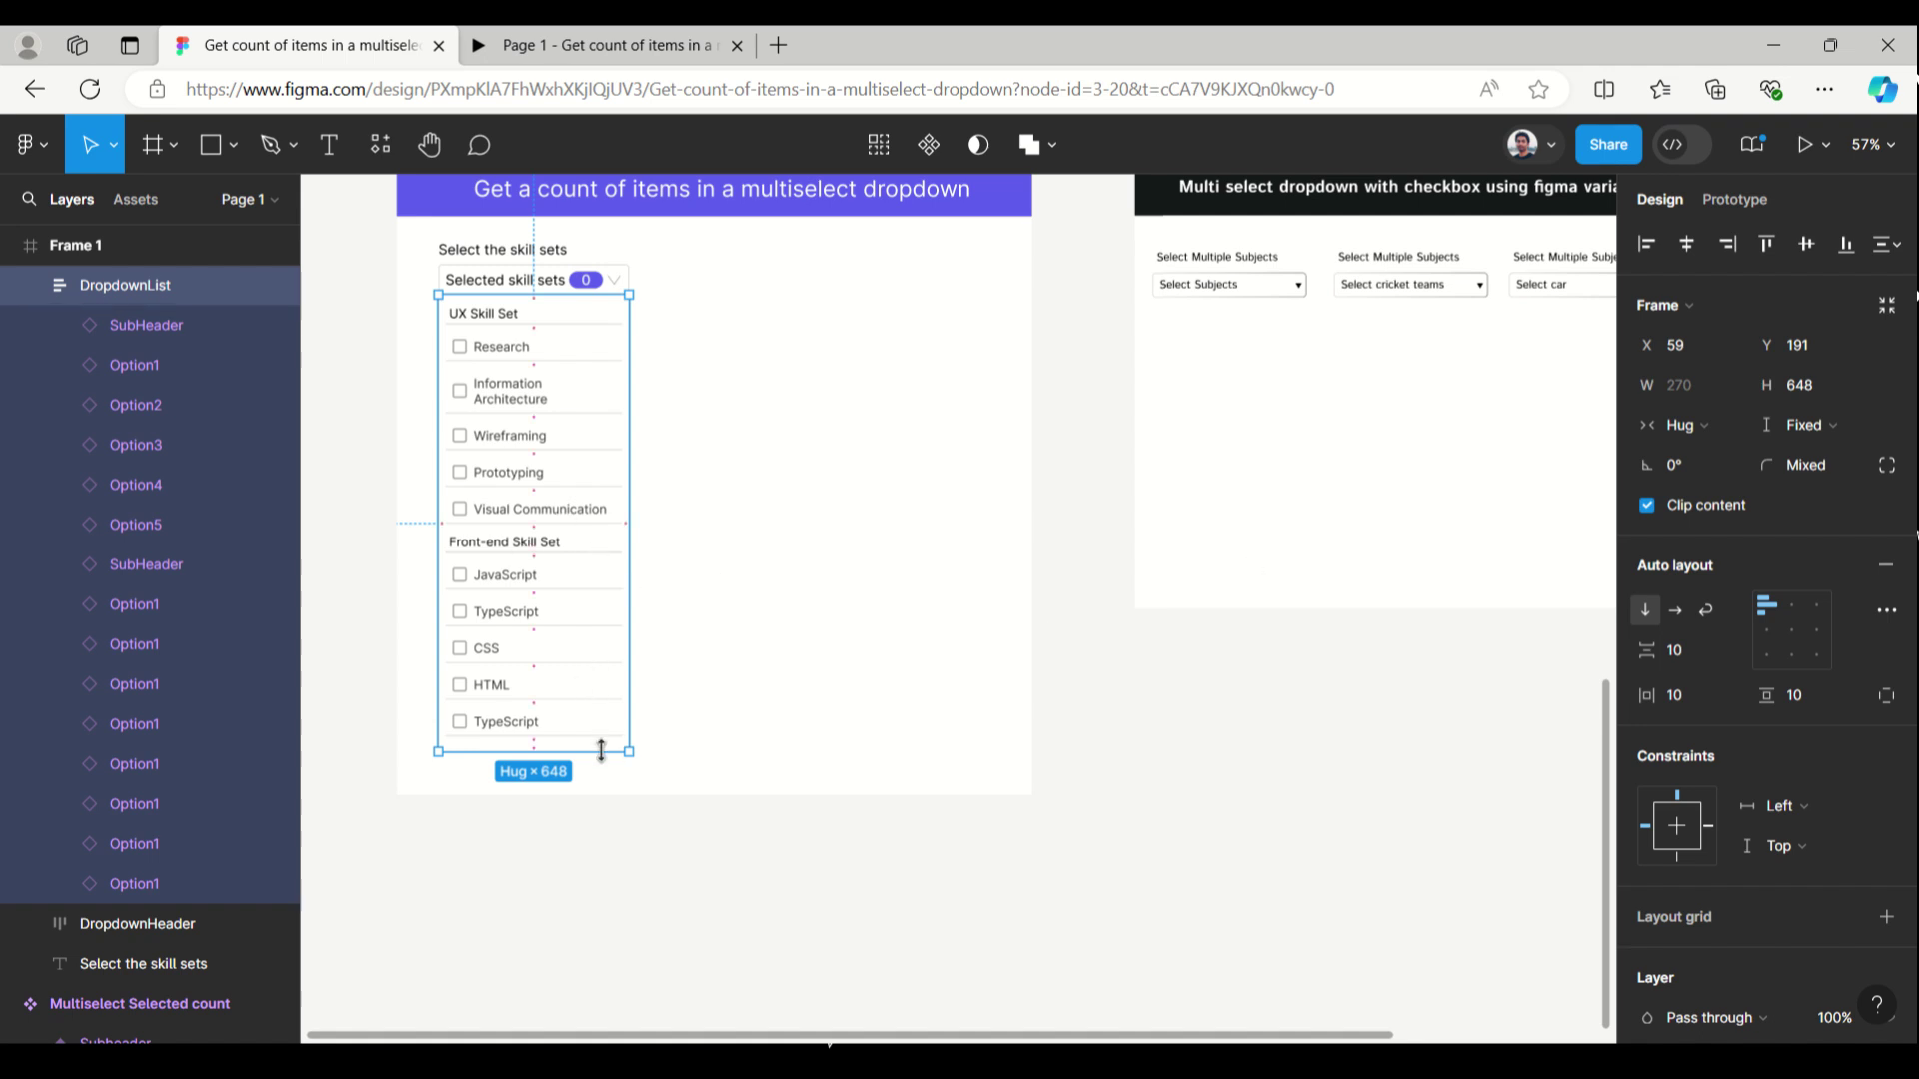
{"action": "left_click_drag", "start_coordinate": [600, 752], "coordinate": [601, 878]}
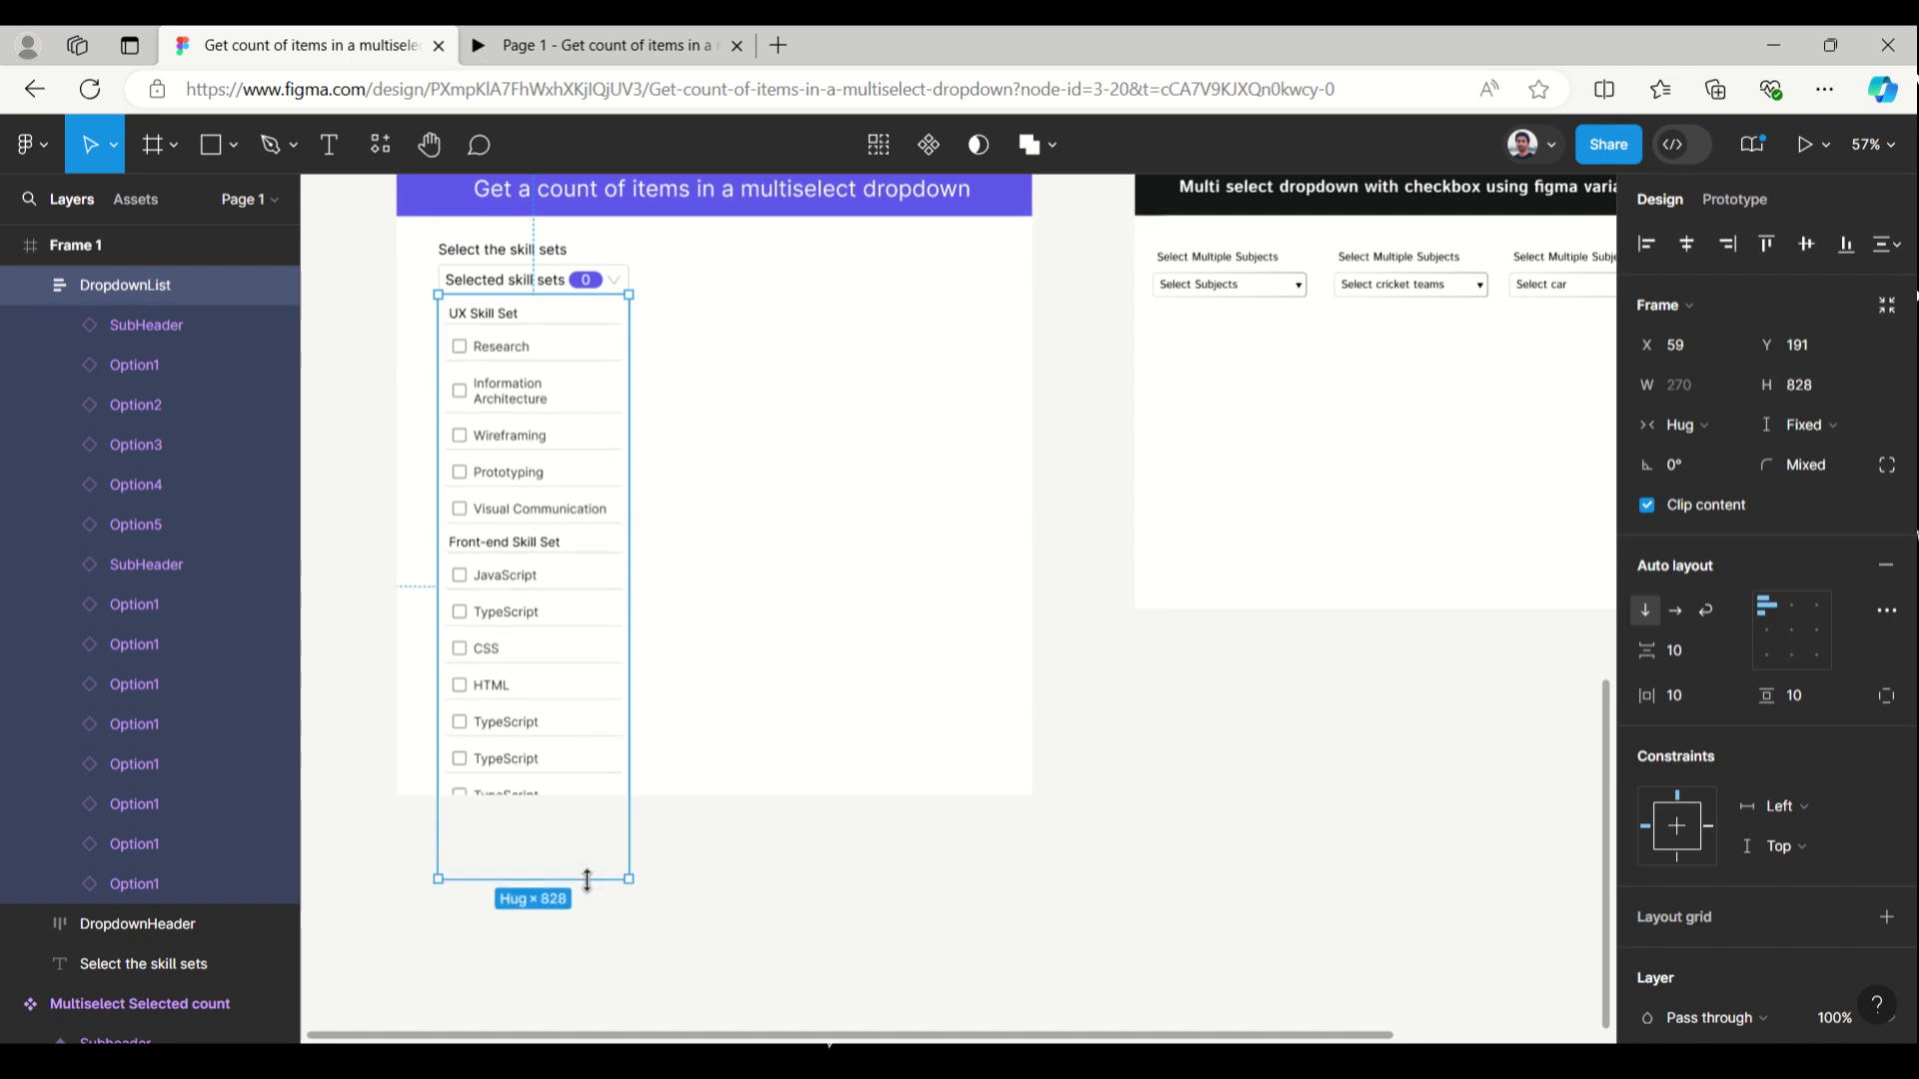
{"action": "scroll", "coordinate": [744, 529], "scroll_direction": "up", "scroll_amount": 1}
{"action": "scroll", "coordinate": [744, 530], "scroll_direction": "up", "scroll_amount": 2}
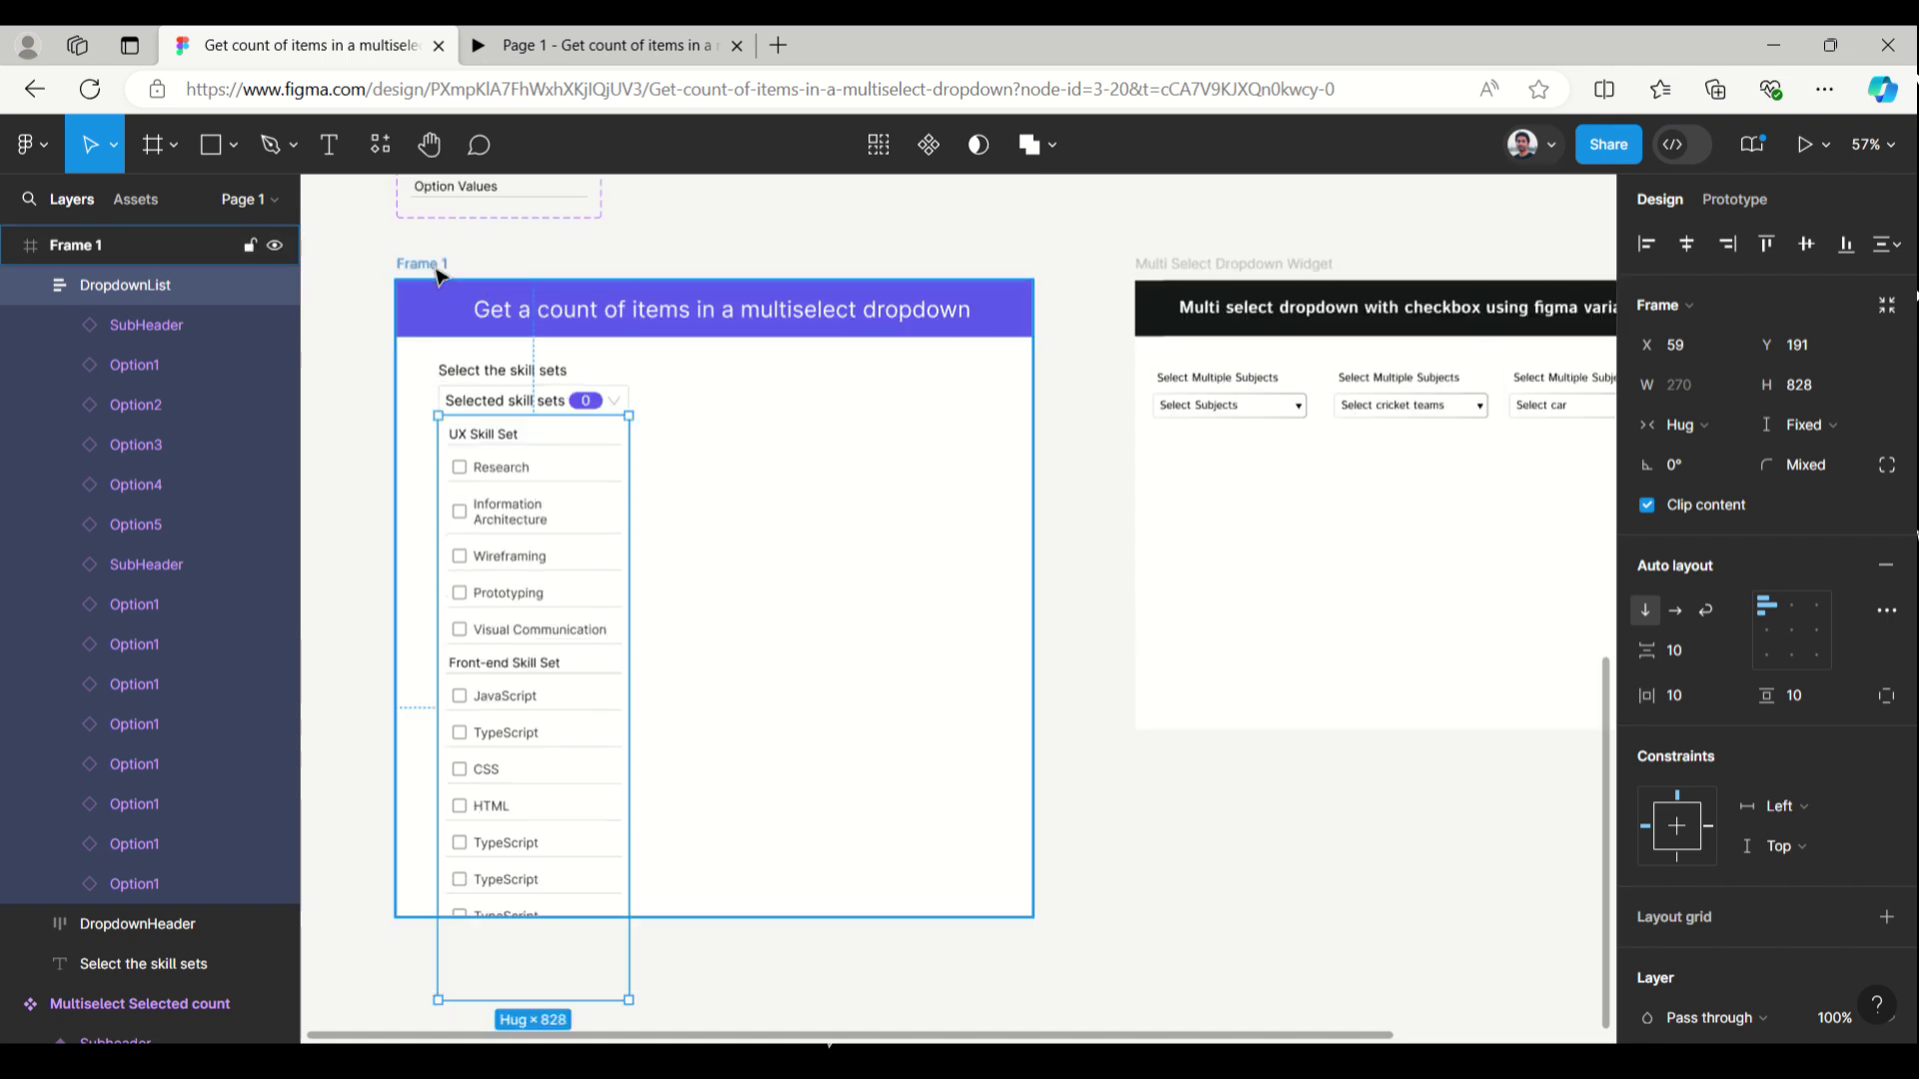
{"action": "left_click", "coordinate": [437, 266]}
{"action": "left_click_drag", "start_coordinate": [884, 916], "coordinate": [882, 1011]}
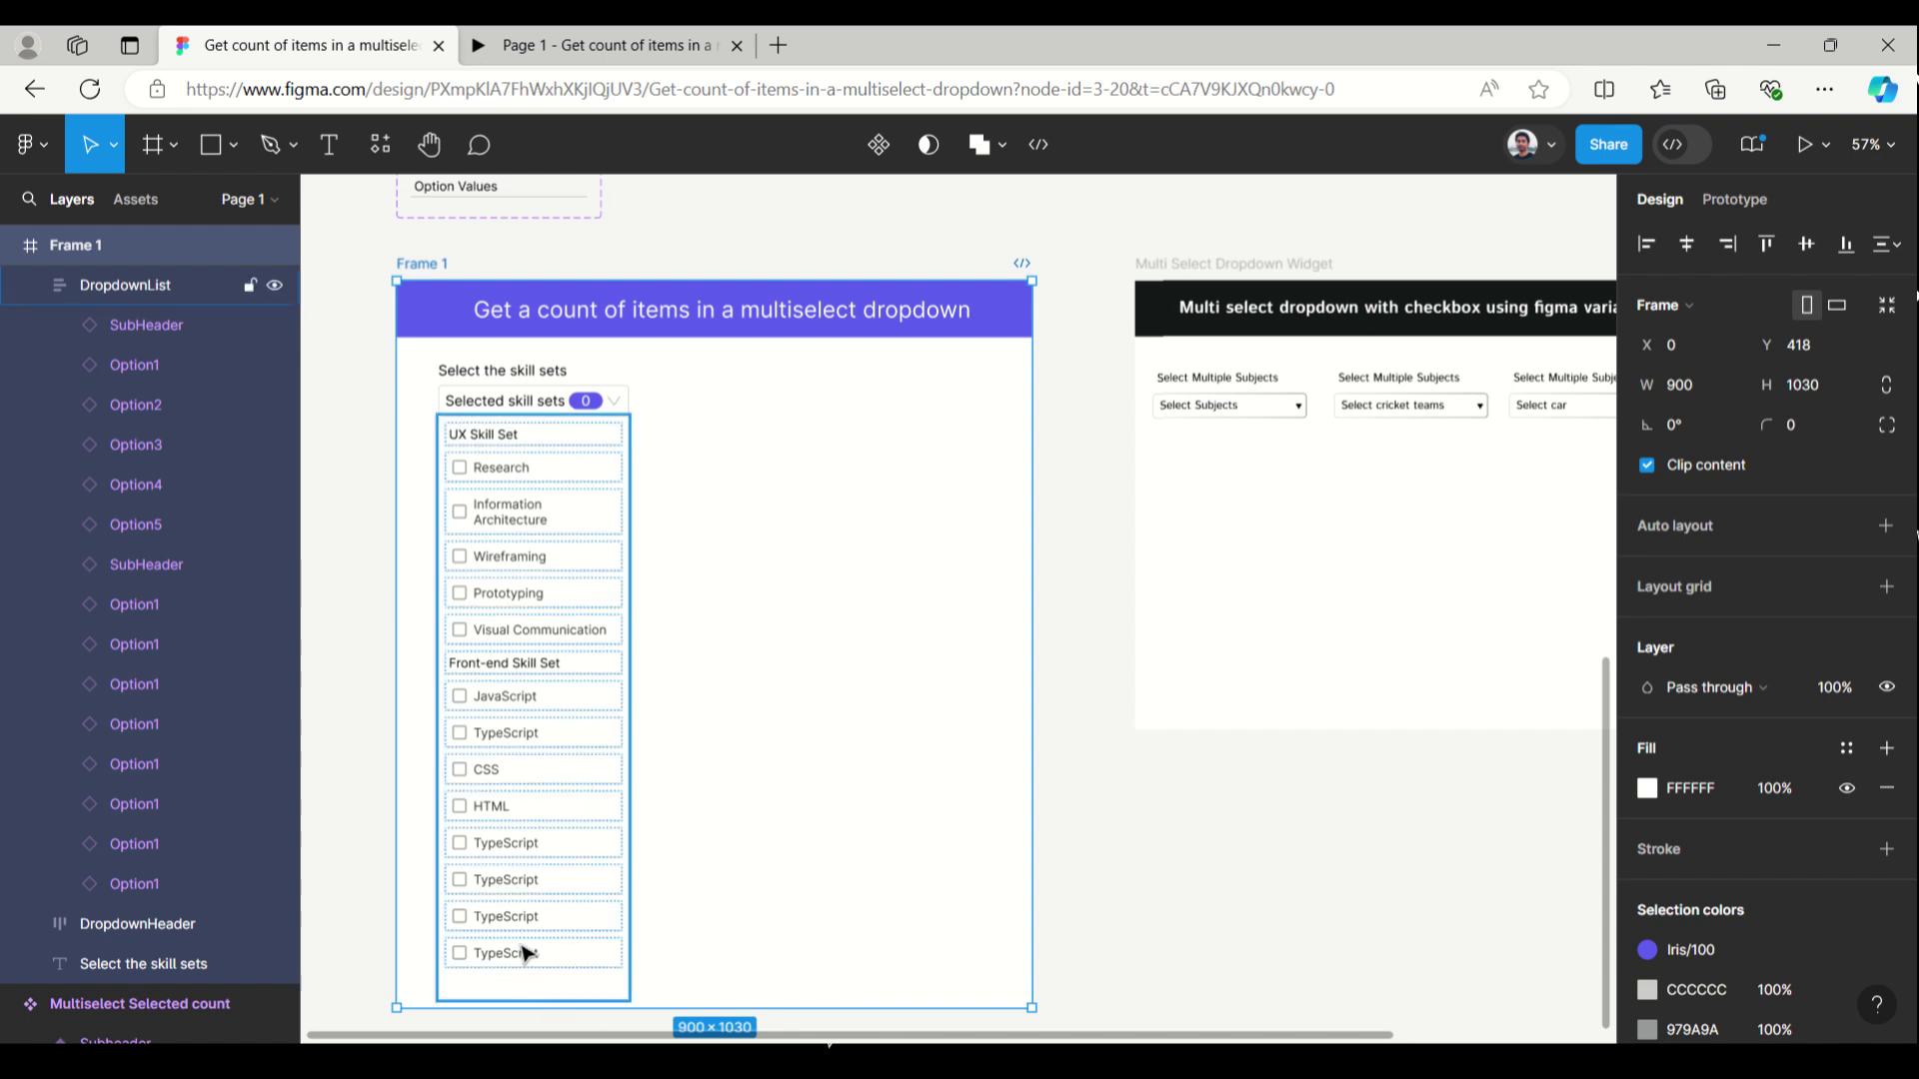
Step: Shrink the DropdownList height to 782
{"action": "scroll", "coordinate": [522, 948], "scroll_direction": "down", "scroll_amount": 1}
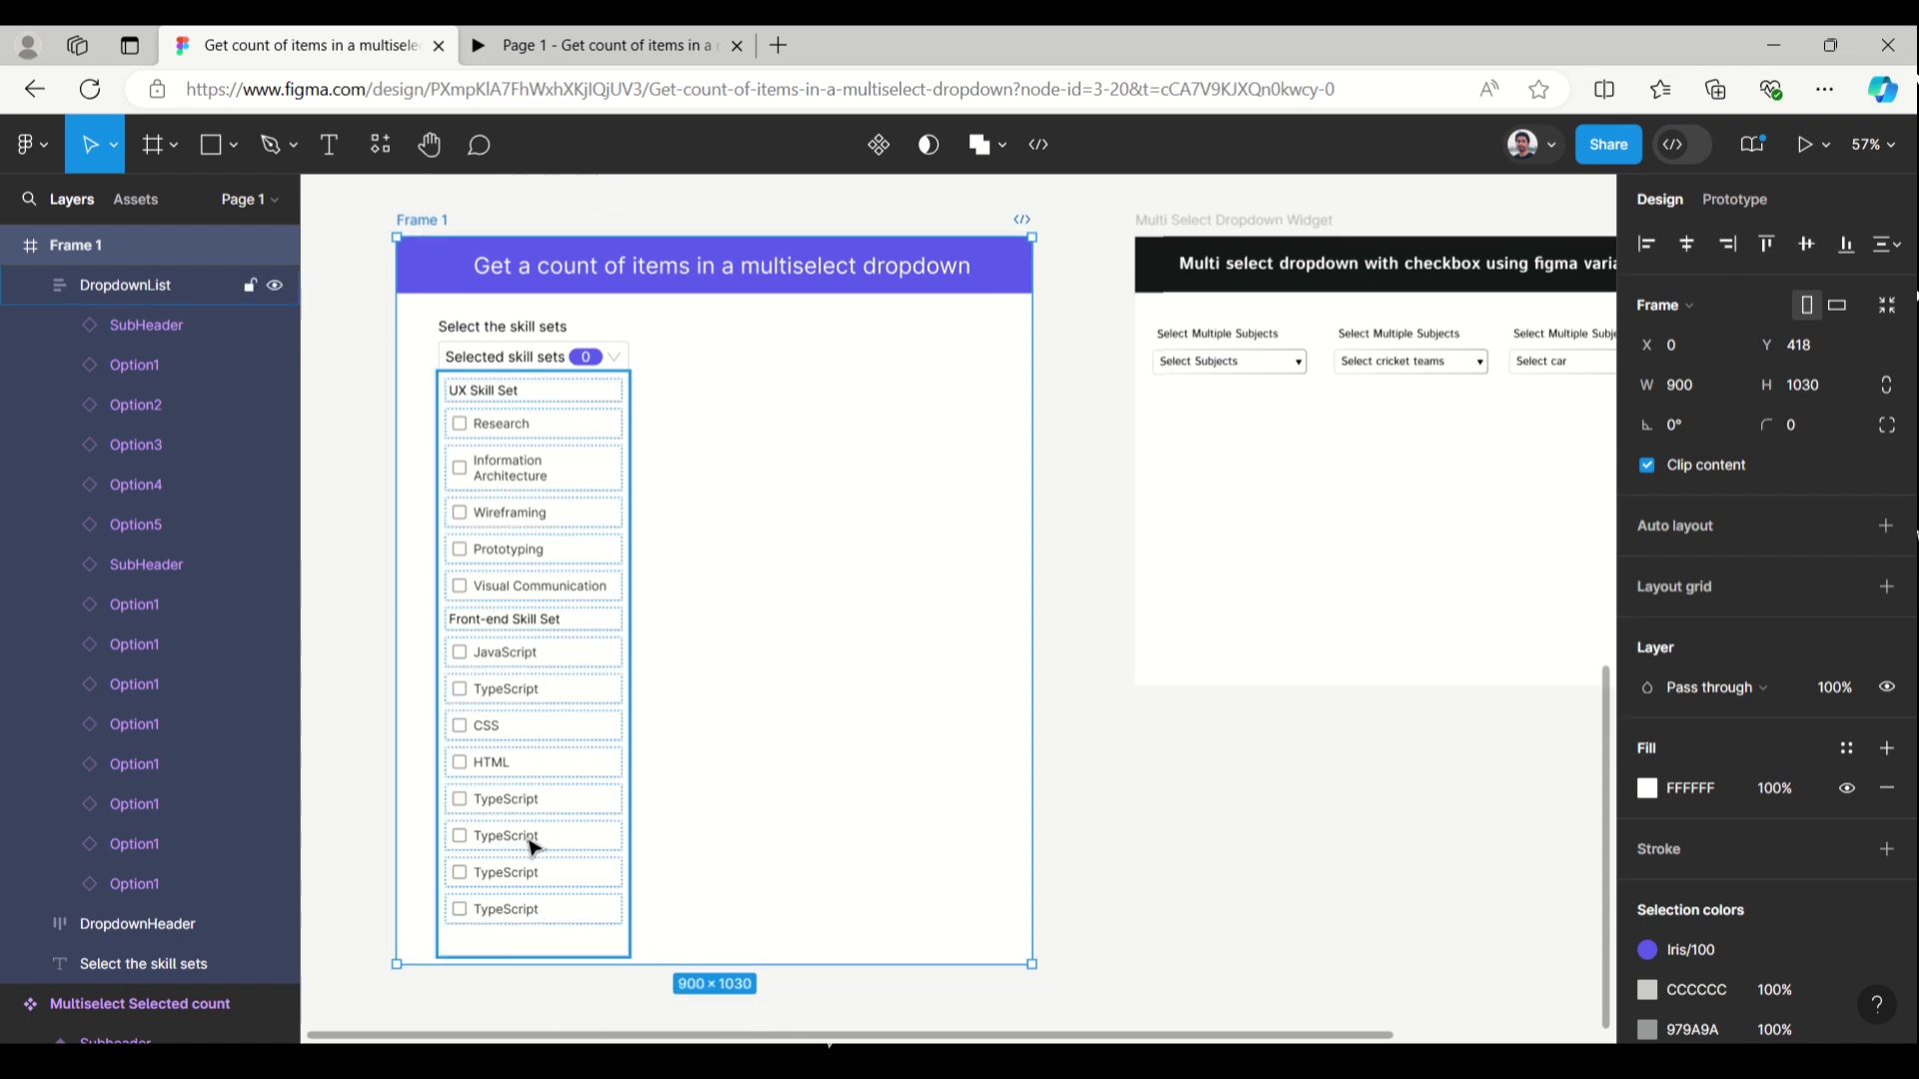
{"action": "left_click", "coordinate": [527, 954]}
{"action": "mouse_move", "coordinate": [527, 953]}
{"action": "left_mouse_down"}
{"action": "mouse_move", "coordinate": [524, 906]}
{"action": "mouse_move", "coordinate": [525, 928]}
{"action": "left_mouse_up"}
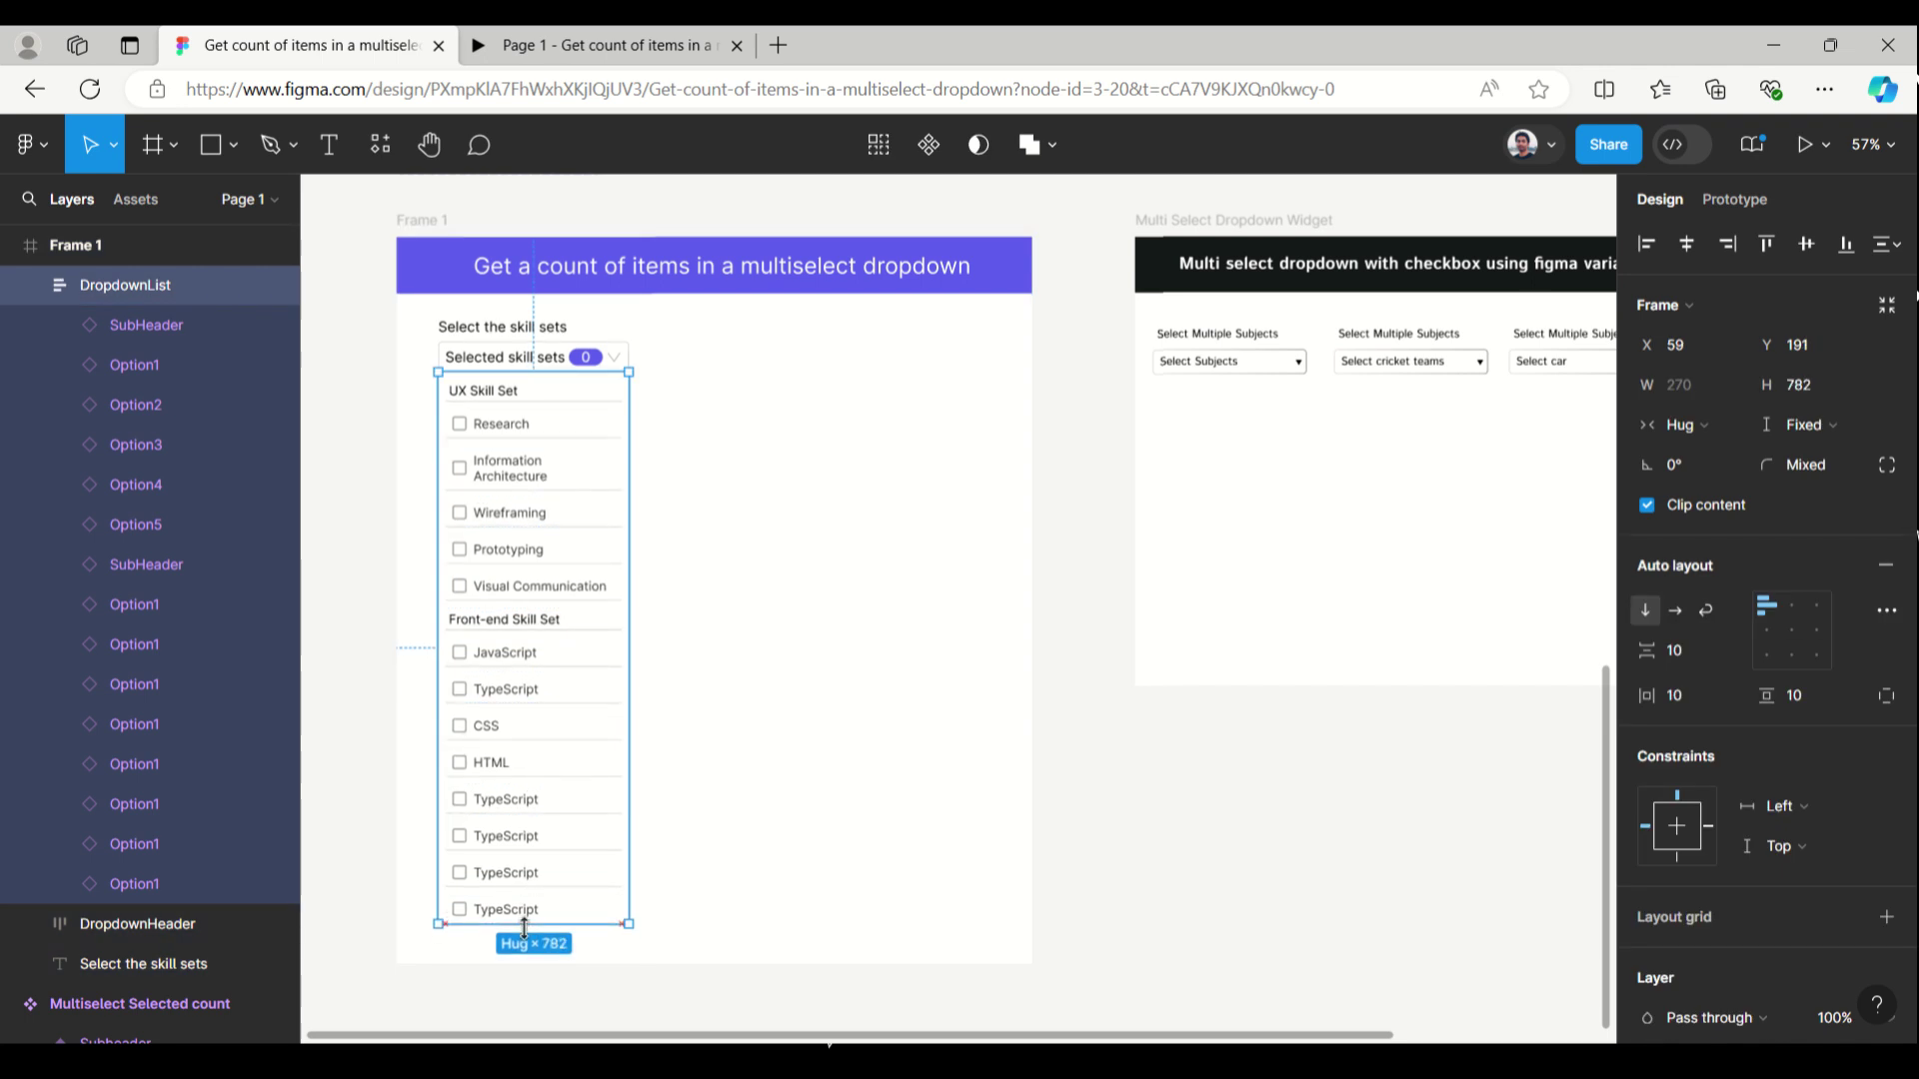
Step: Turn a TypeScript option into a Subheader labelled 'Database'
{"action": "left_click", "coordinate": [510, 840]}
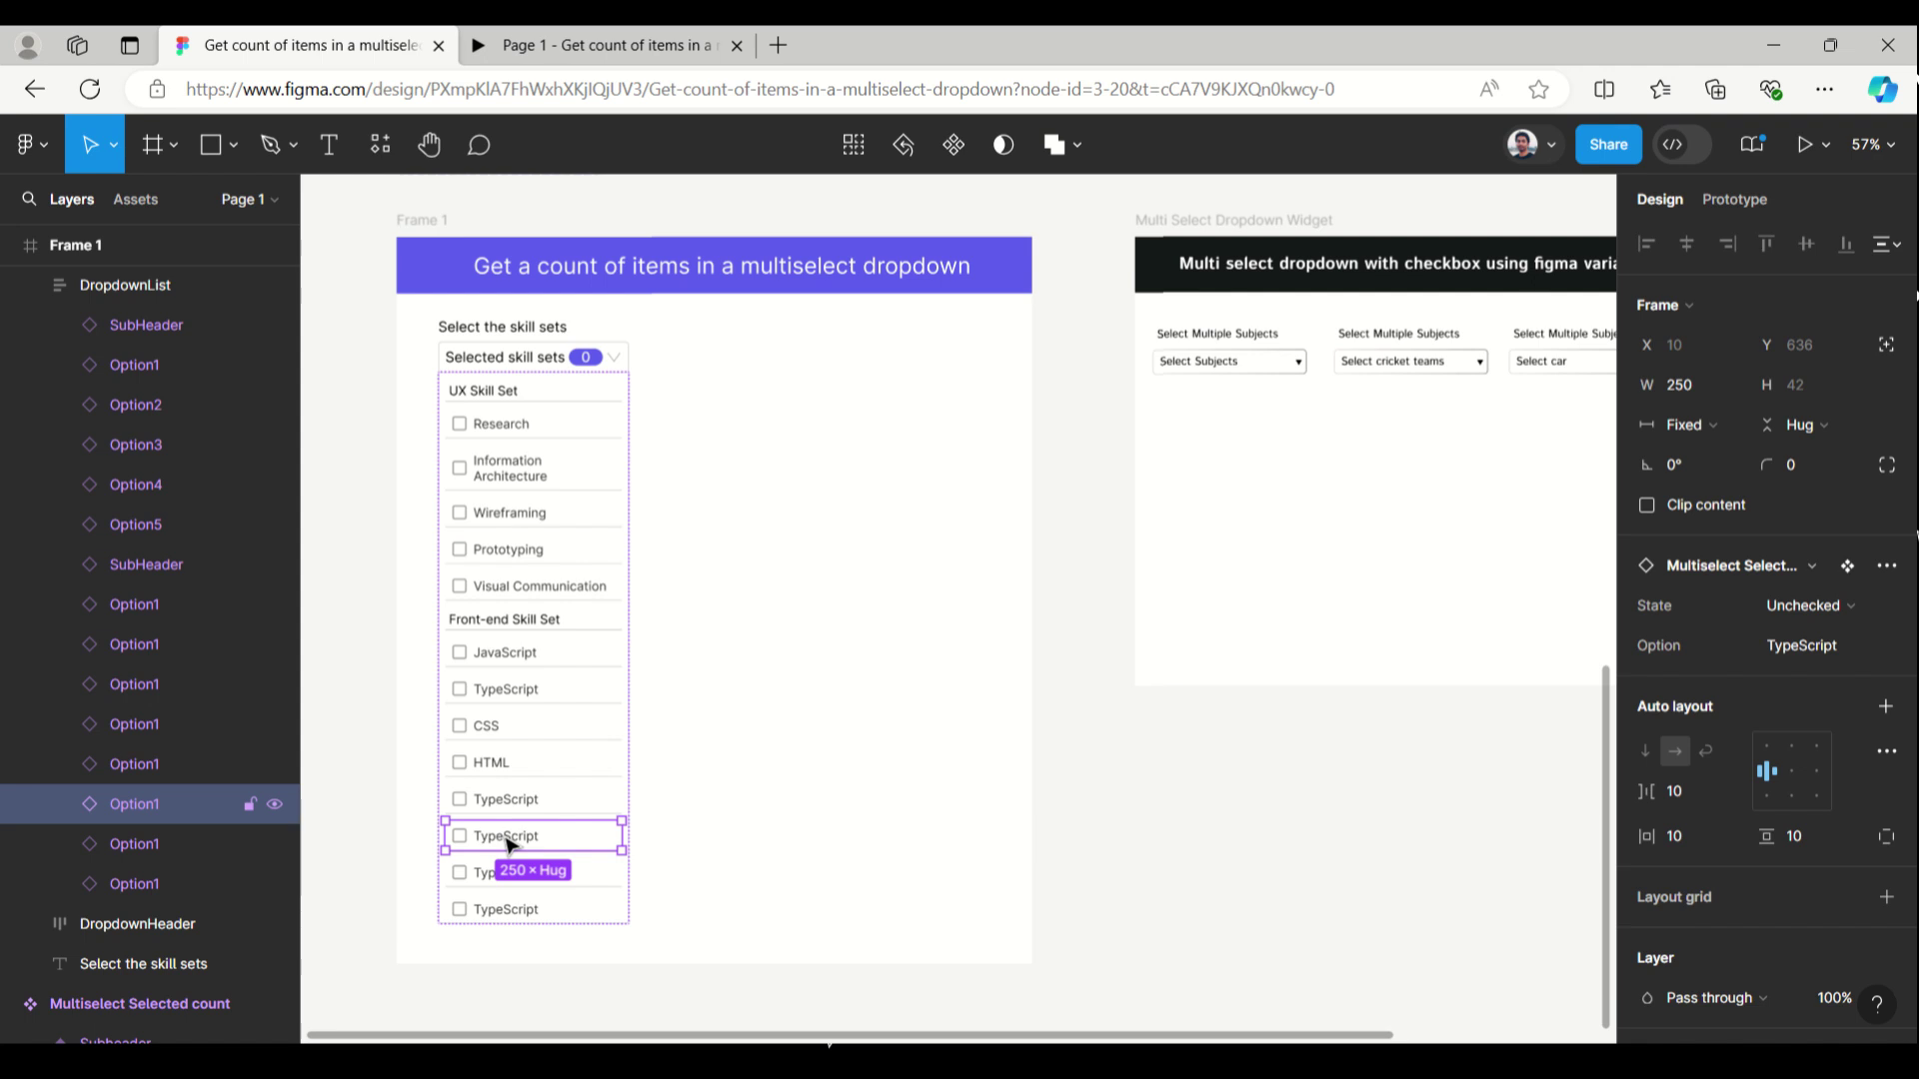
{"action": "double_click", "coordinate": [510, 842]}
{"action": "double_click", "coordinate": [508, 840]}
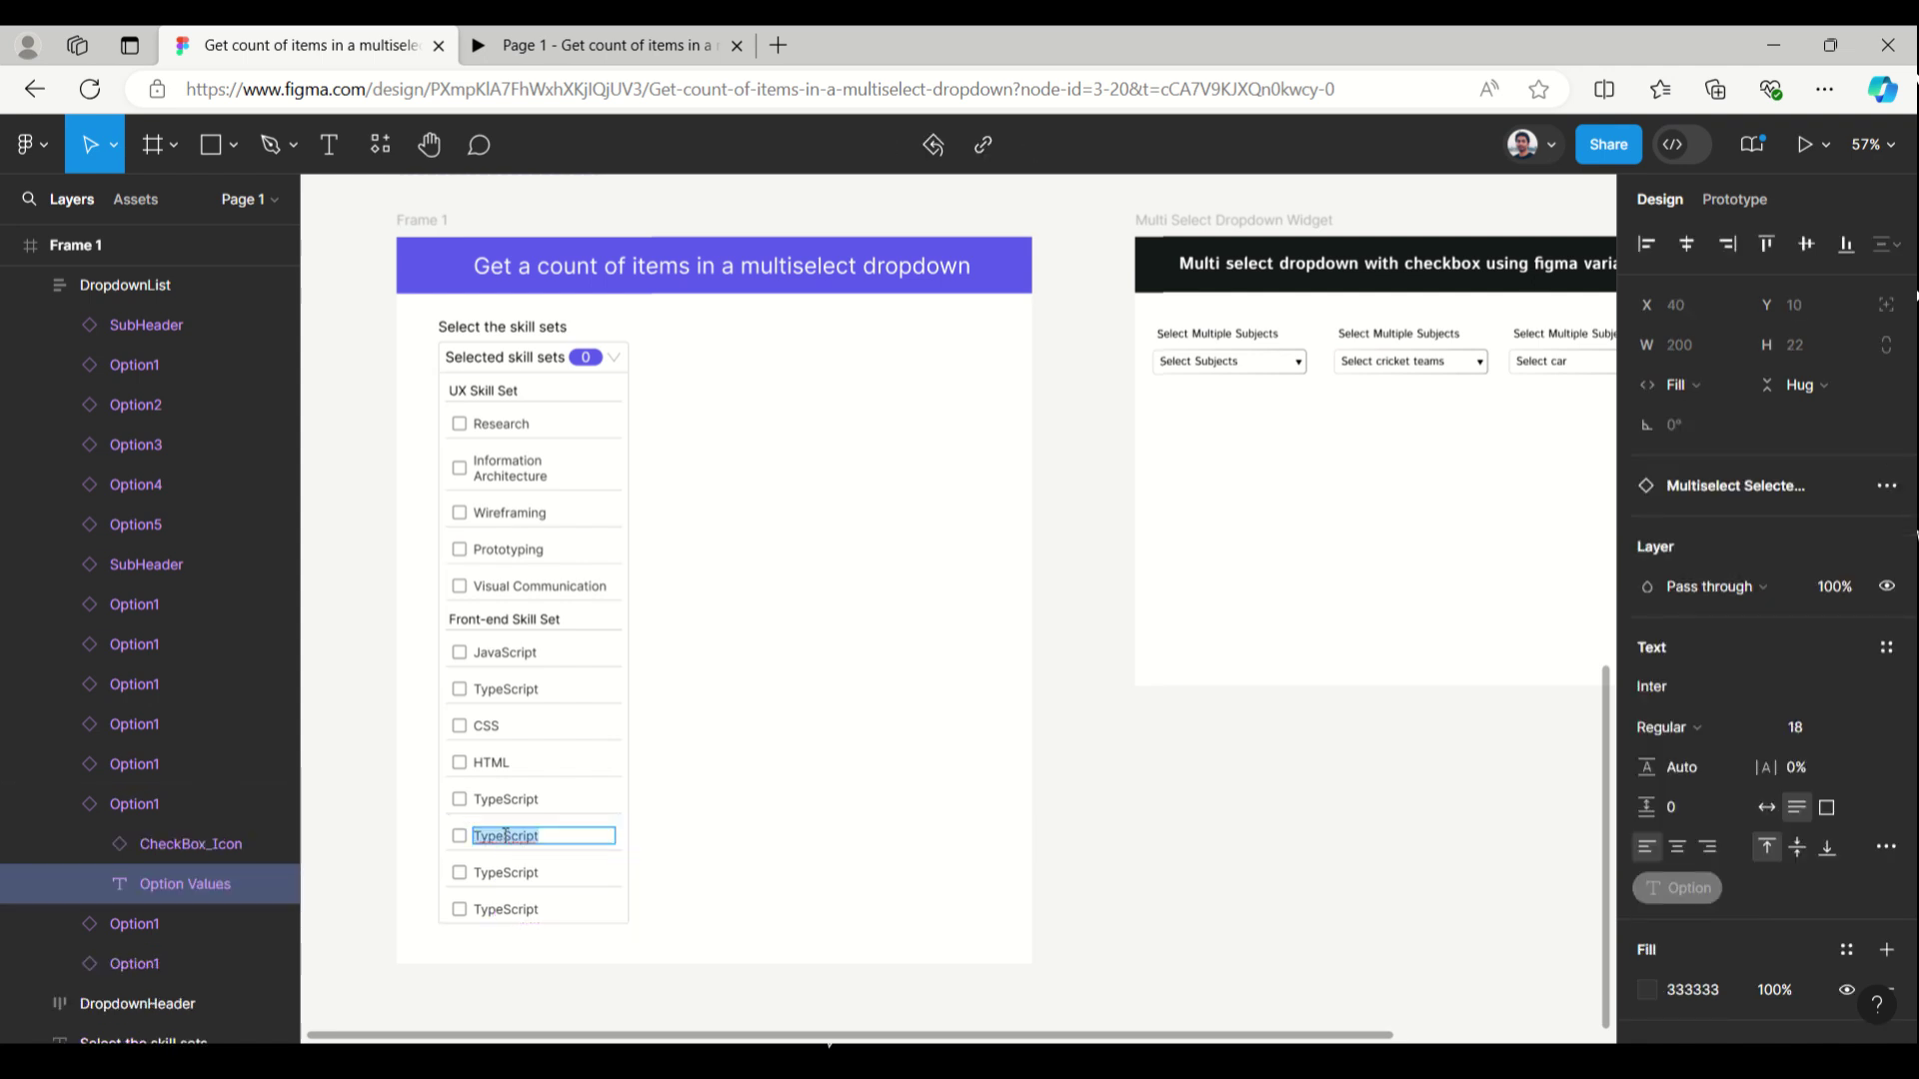
{"action": "key", "text": "Escape"}
{"action": "left_click", "coordinate": [698, 828]}
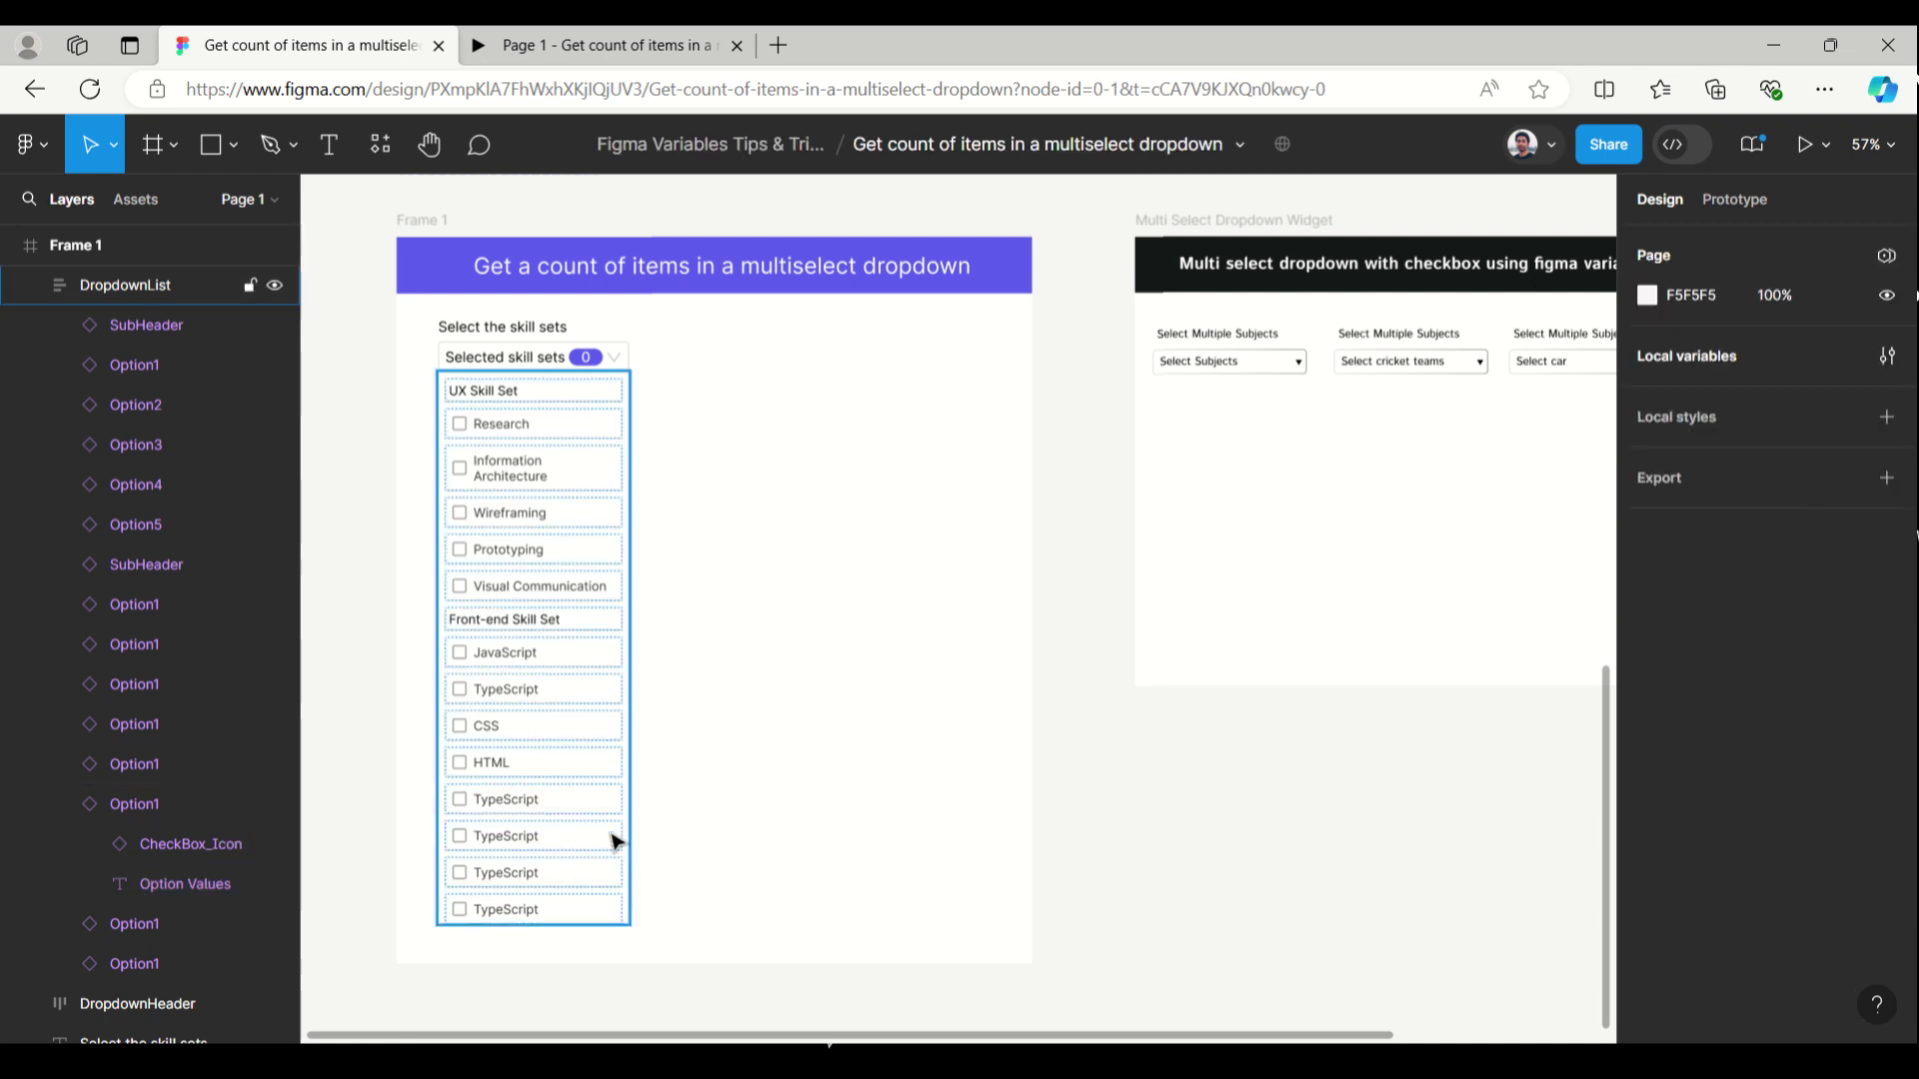
{"action": "left_click", "coordinate": [616, 842]}
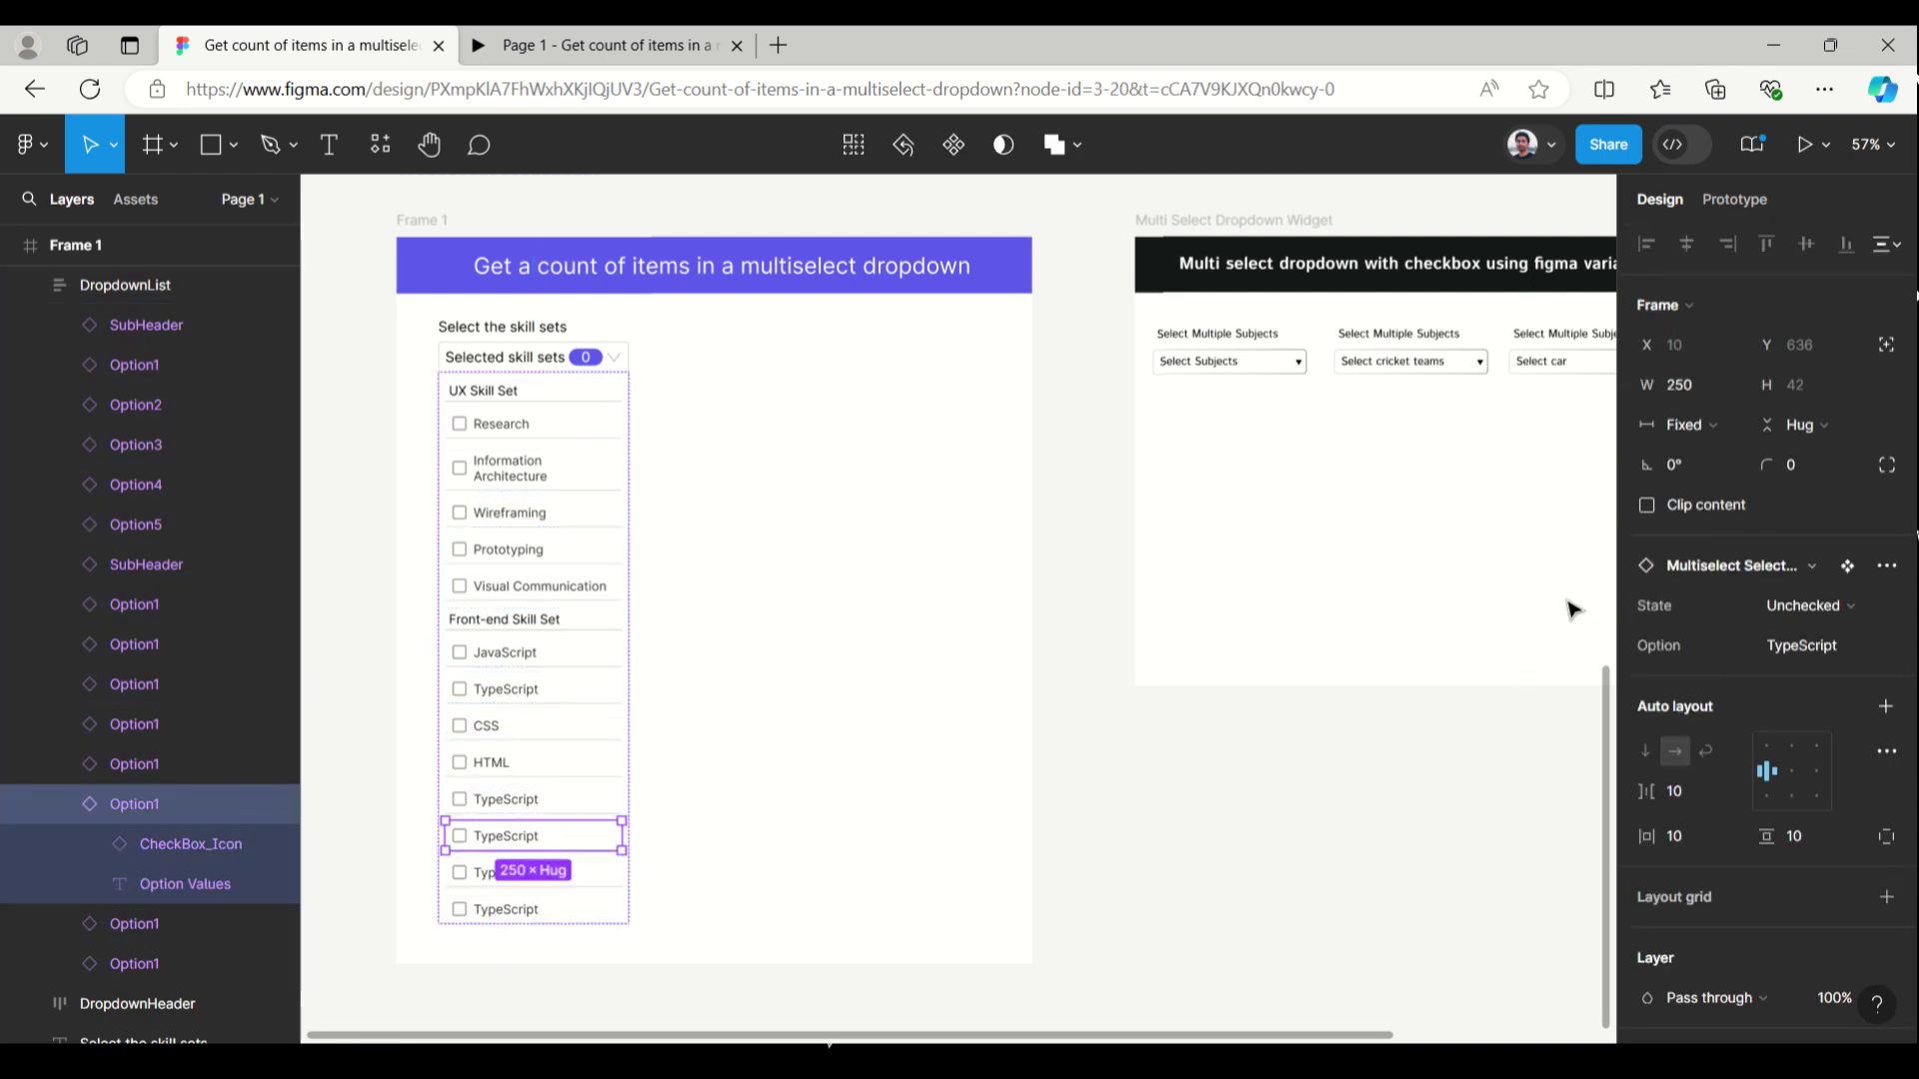
{"action": "left_click", "coordinate": [1847, 607]}
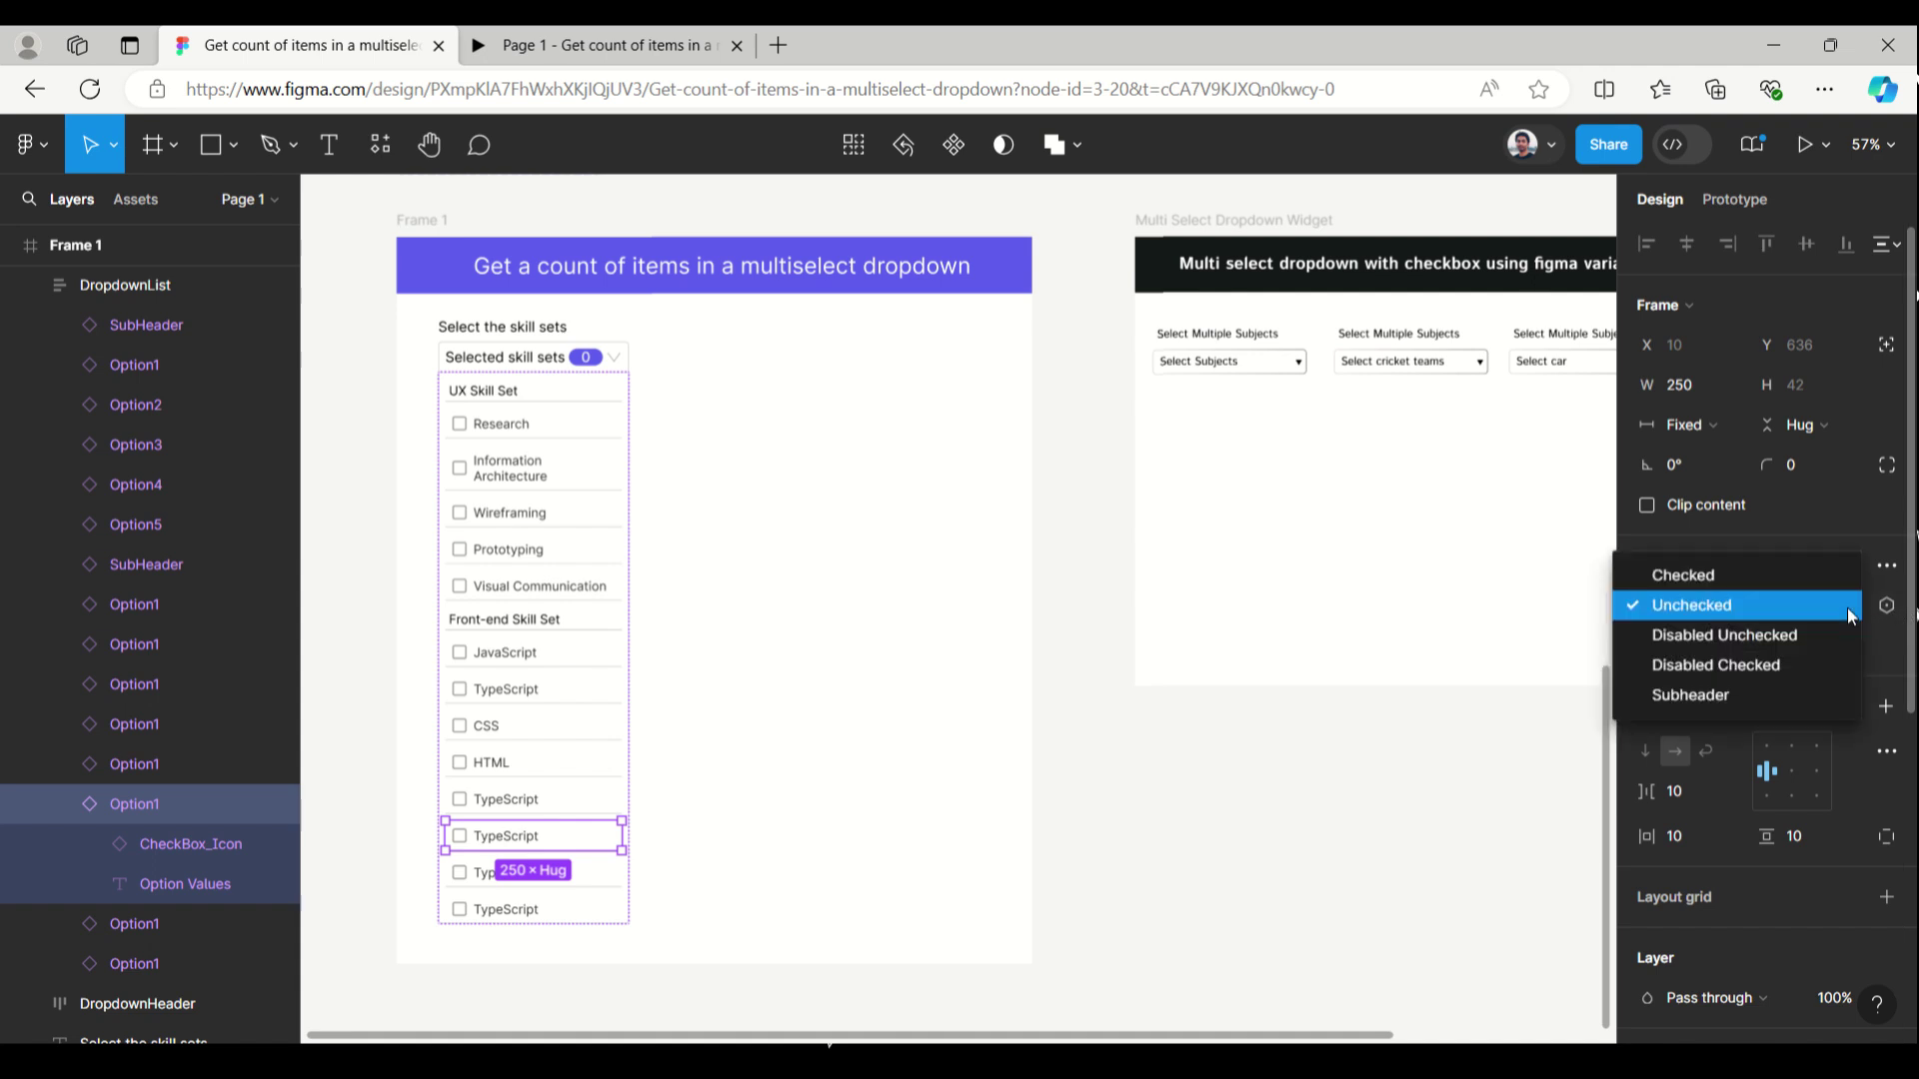
{"action": "left_click", "coordinate": [1827, 694]}
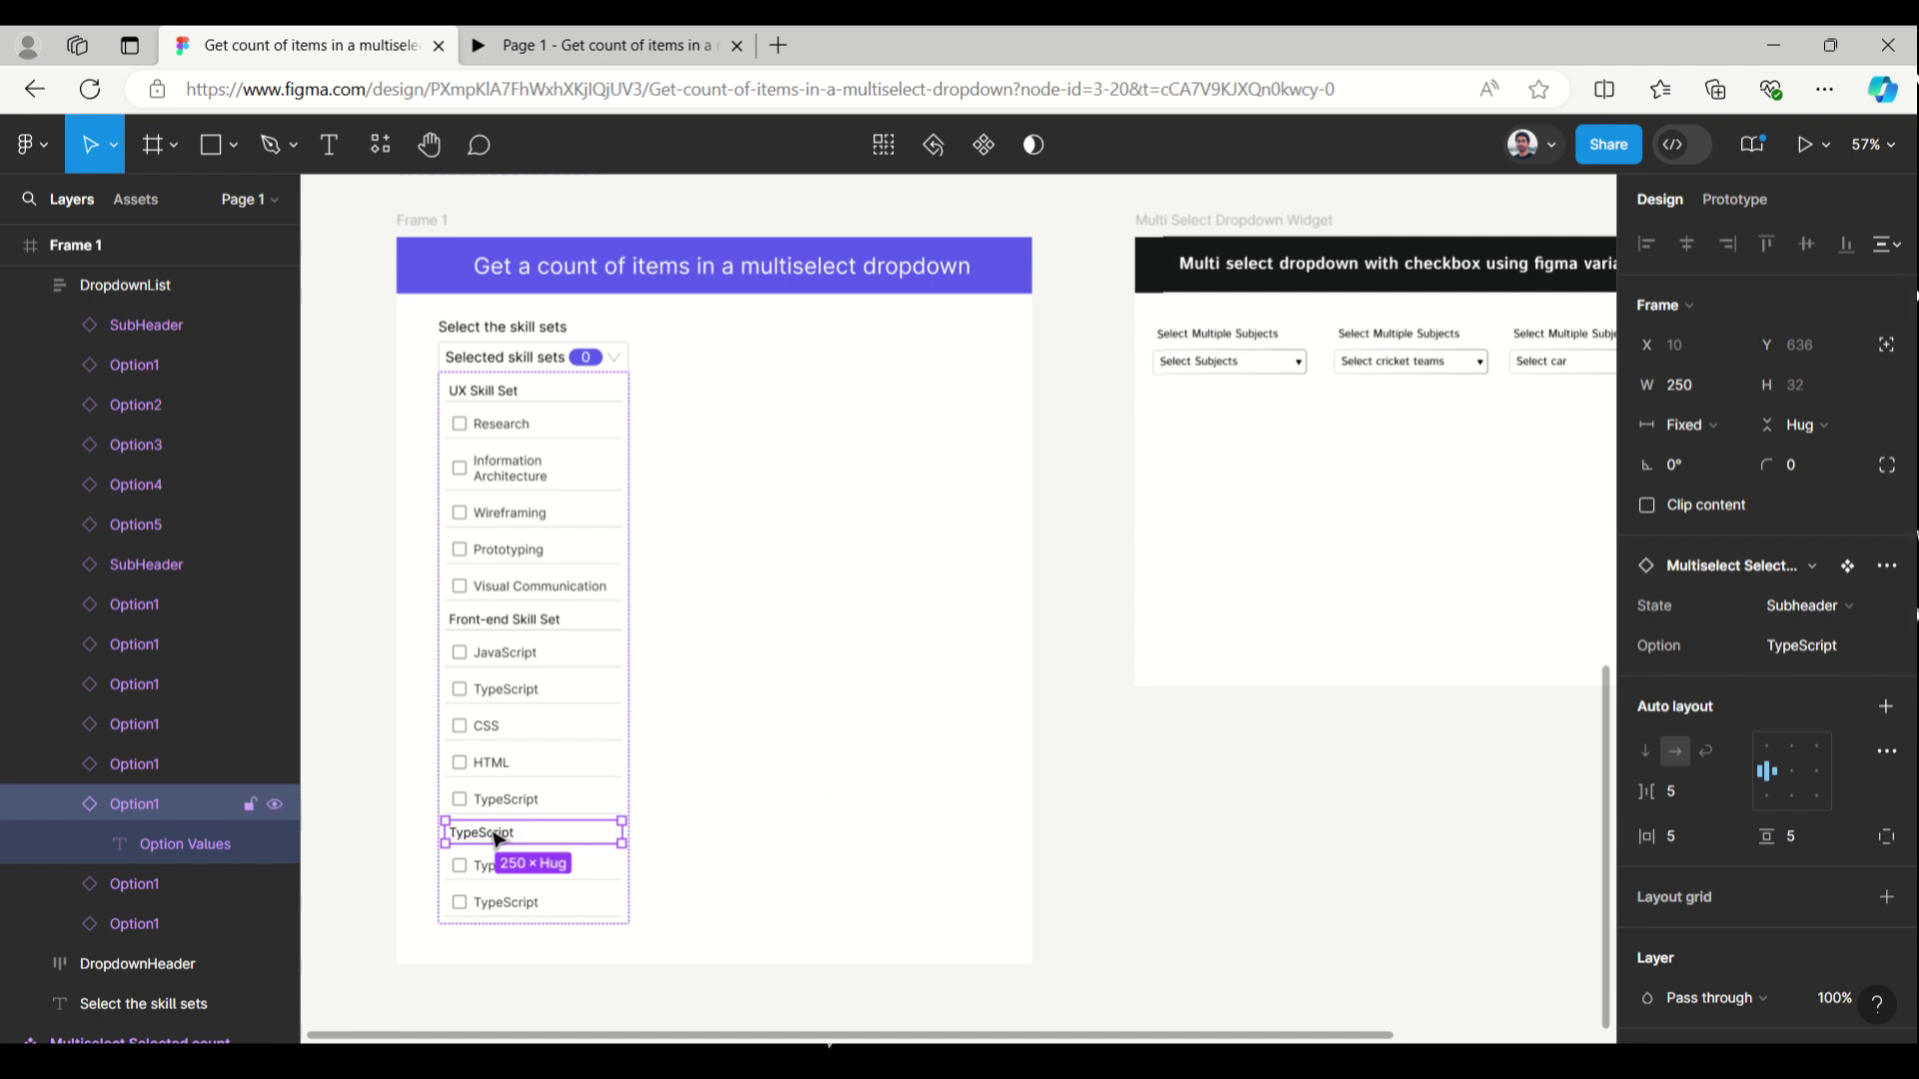
{"action": "left_click", "coordinate": [1801, 650]}
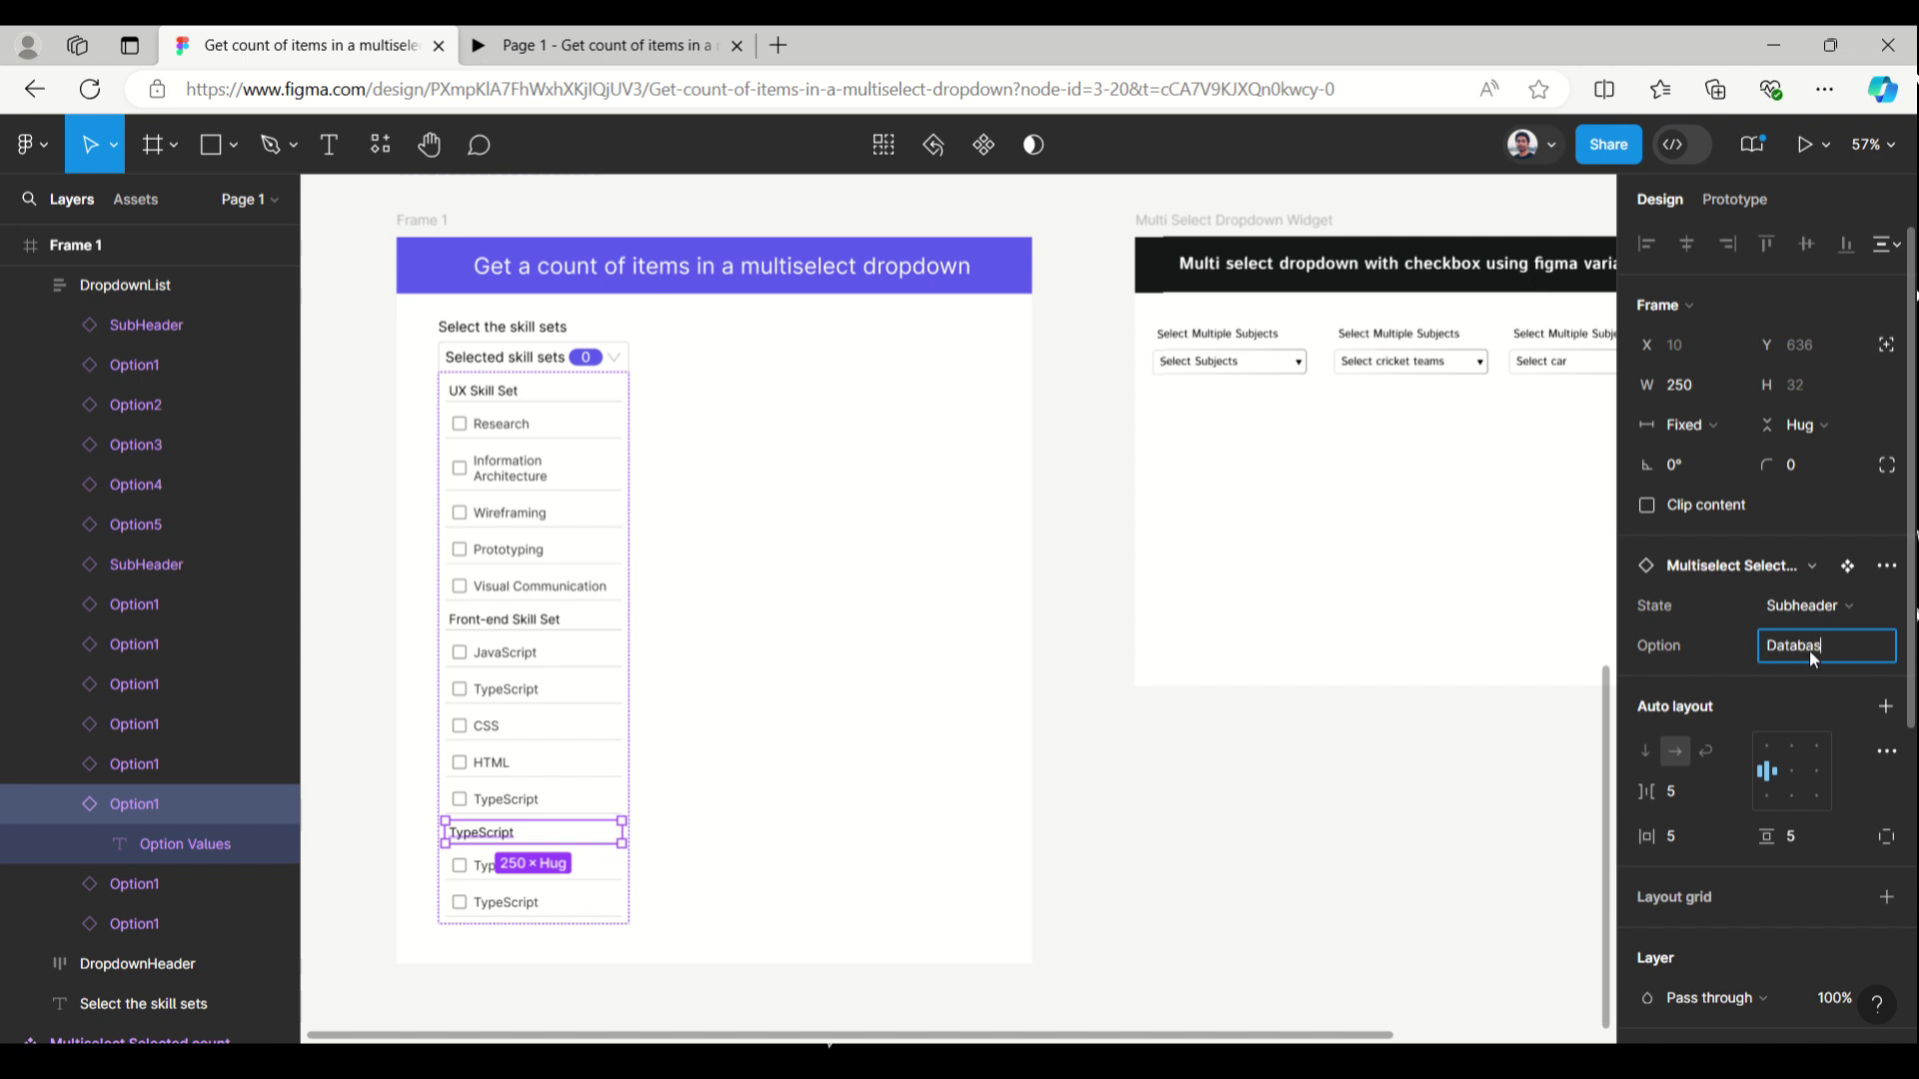
{"action": "type", "text": "Database"}
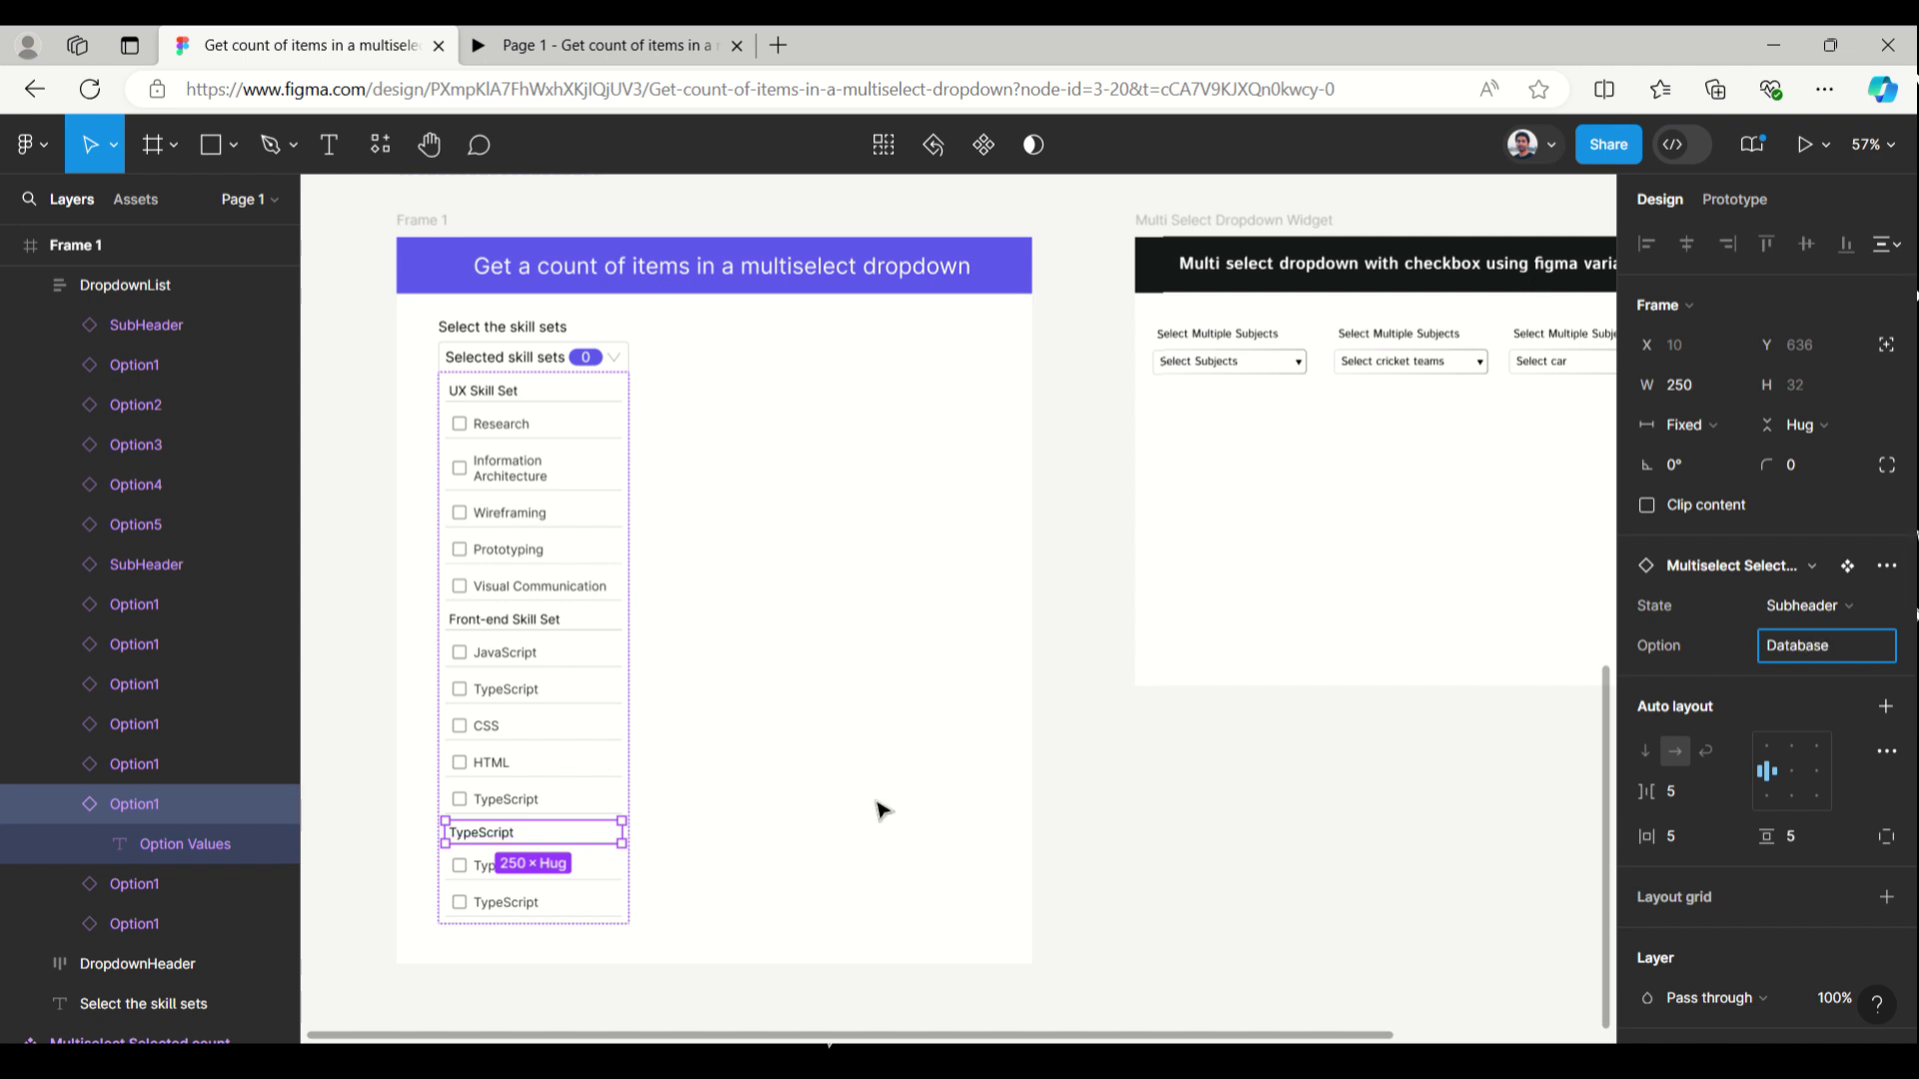
Step: Rename the two options below the Database subheader to SQL and MySQL
{"action": "left_click", "coordinate": [483, 868]}
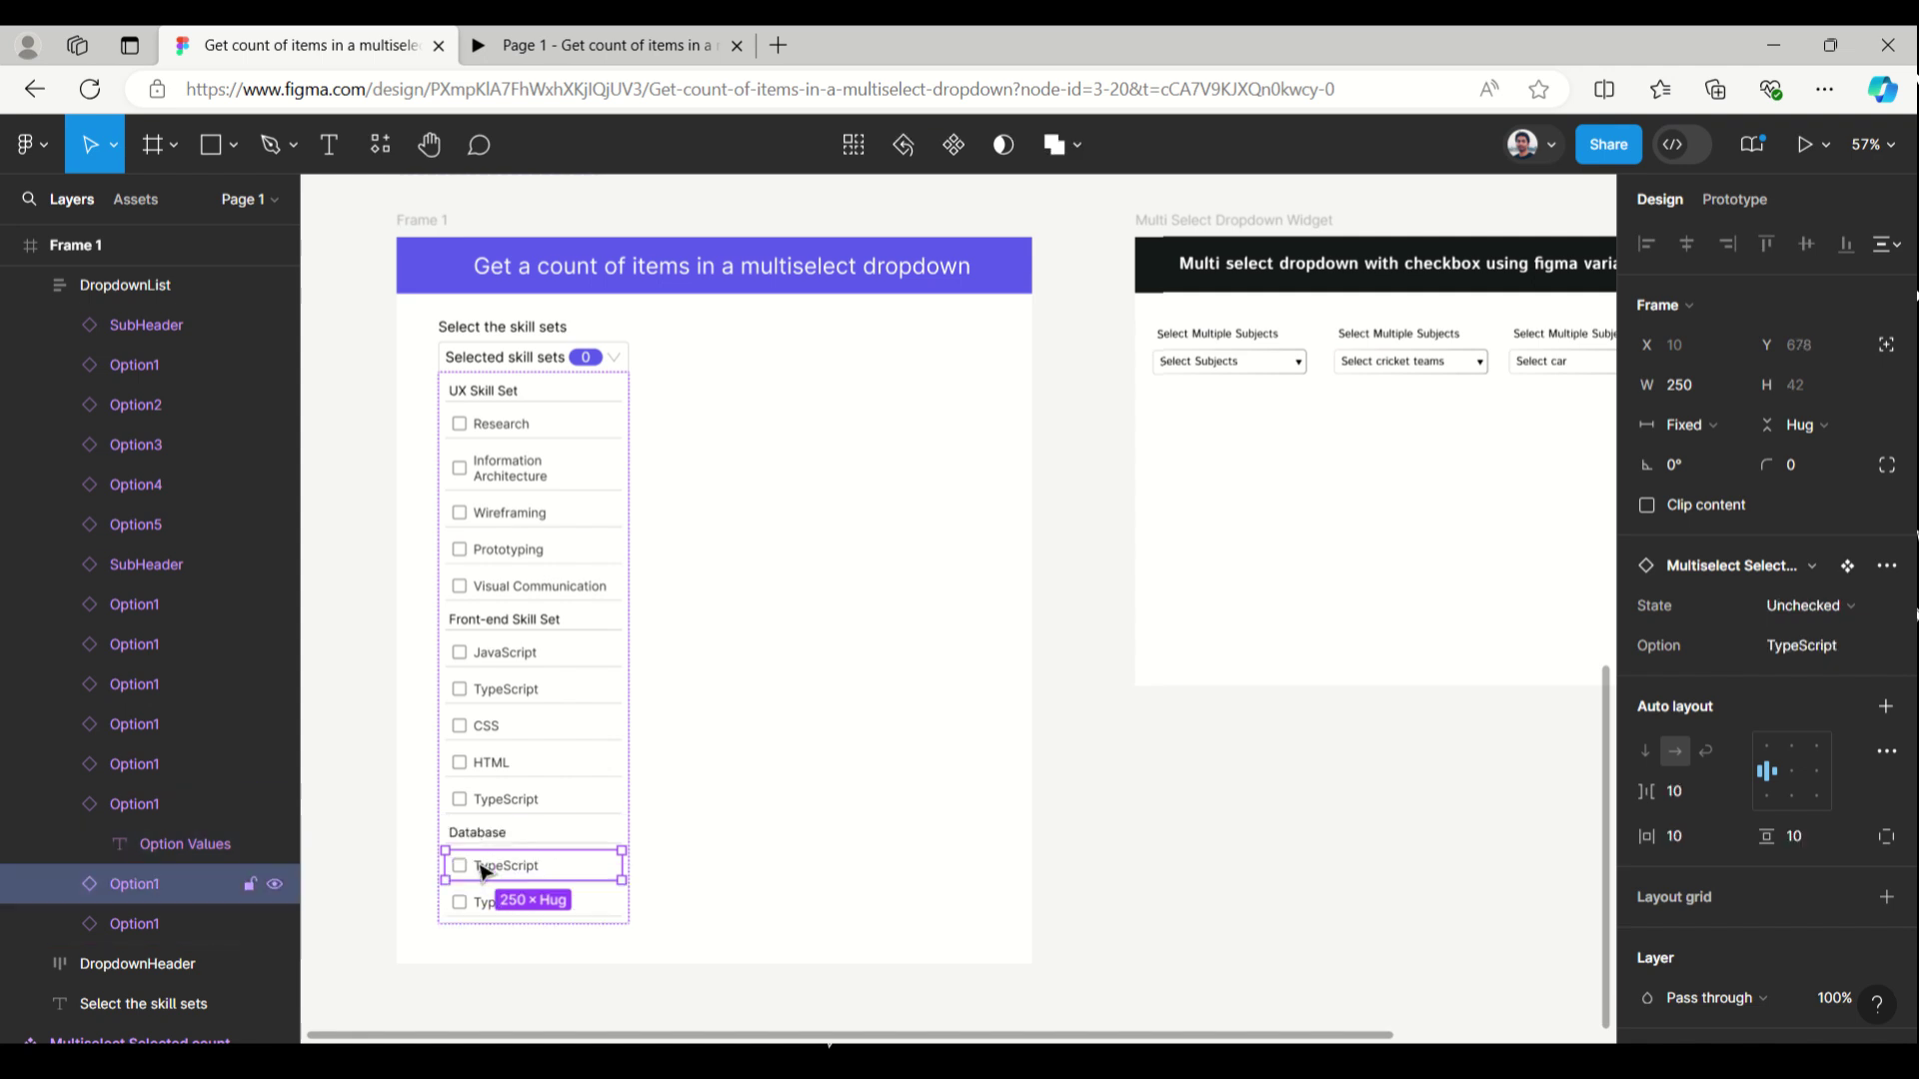
{"action": "left_click", "coordinate": [1806, 648]}
{"action": "type", "text": "SQL"}
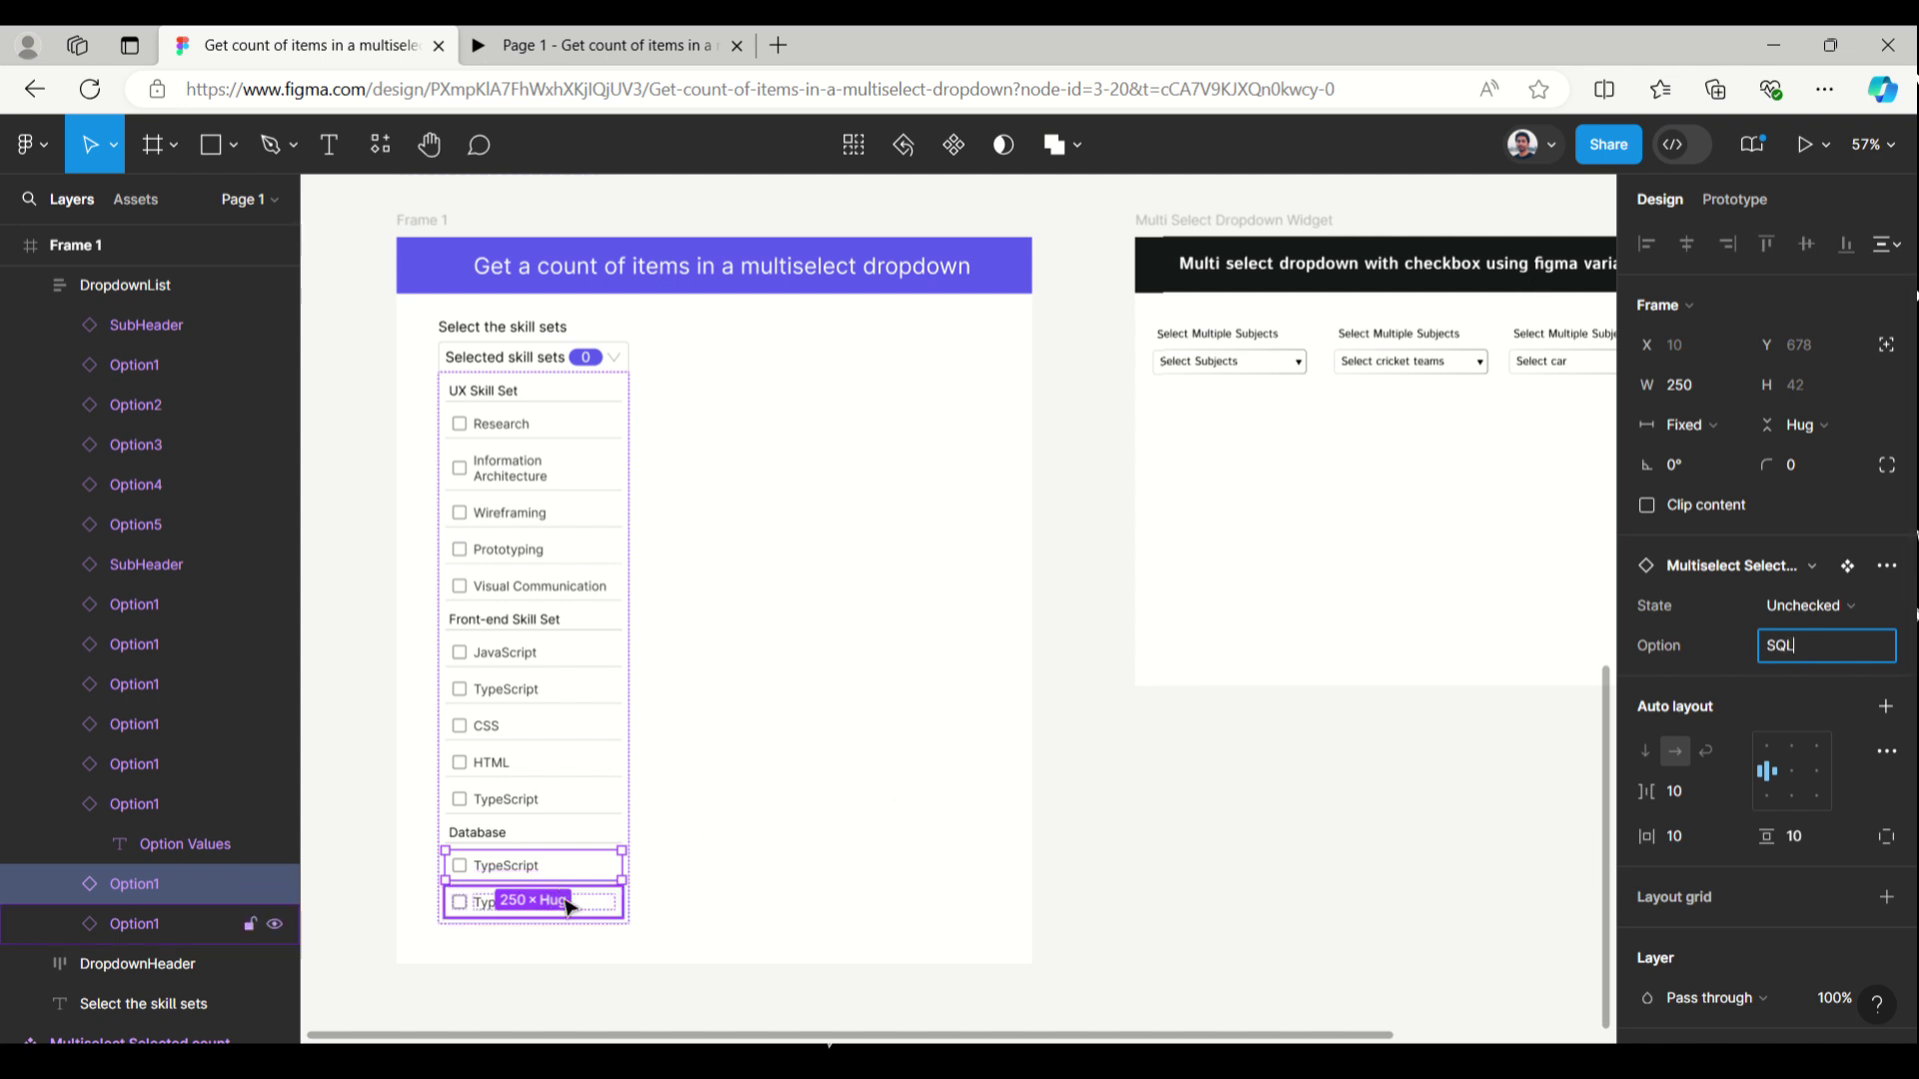
{"action": "left_click", "coordinate": [597, 907]}
{"action": "left_click", "coordinate": [1811, 645]}
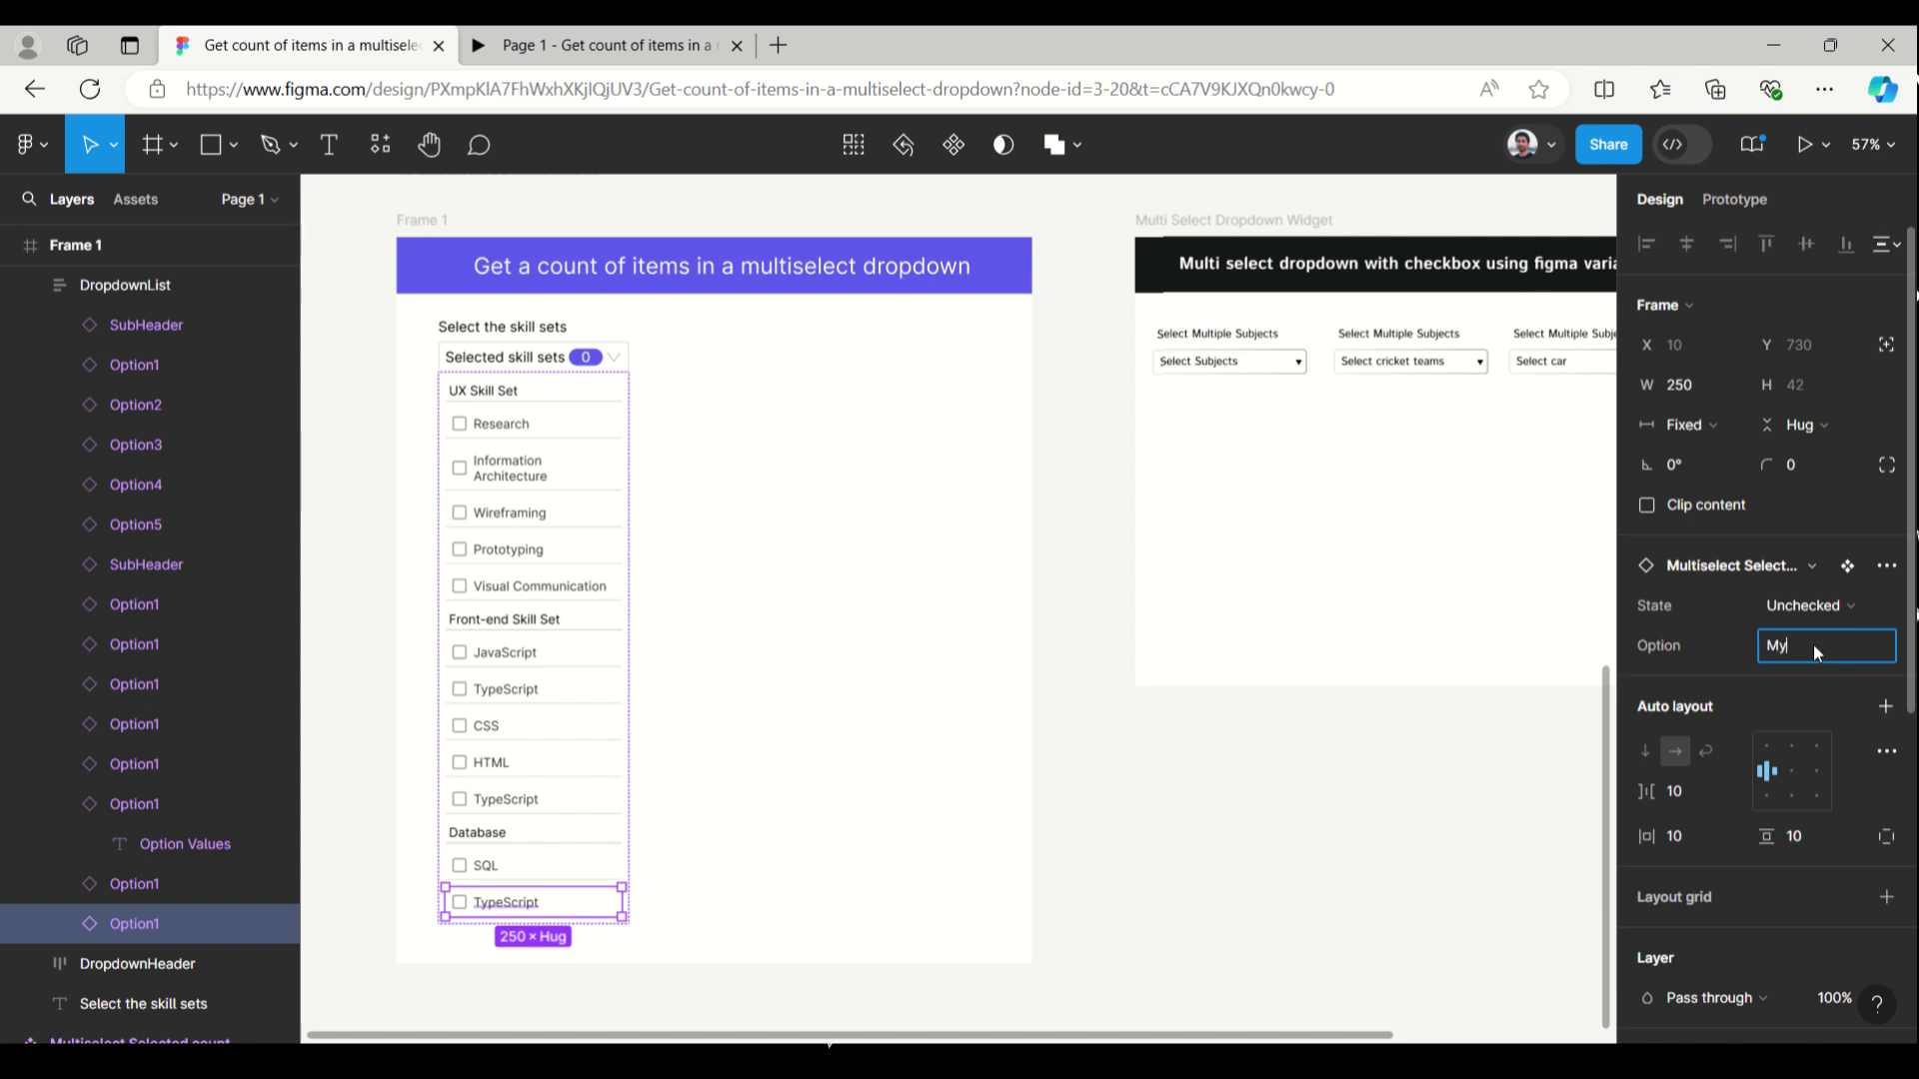
{"action": "type", "text": "MySQL"}
{"action": "left_click", "coordinate": [848, 708]}
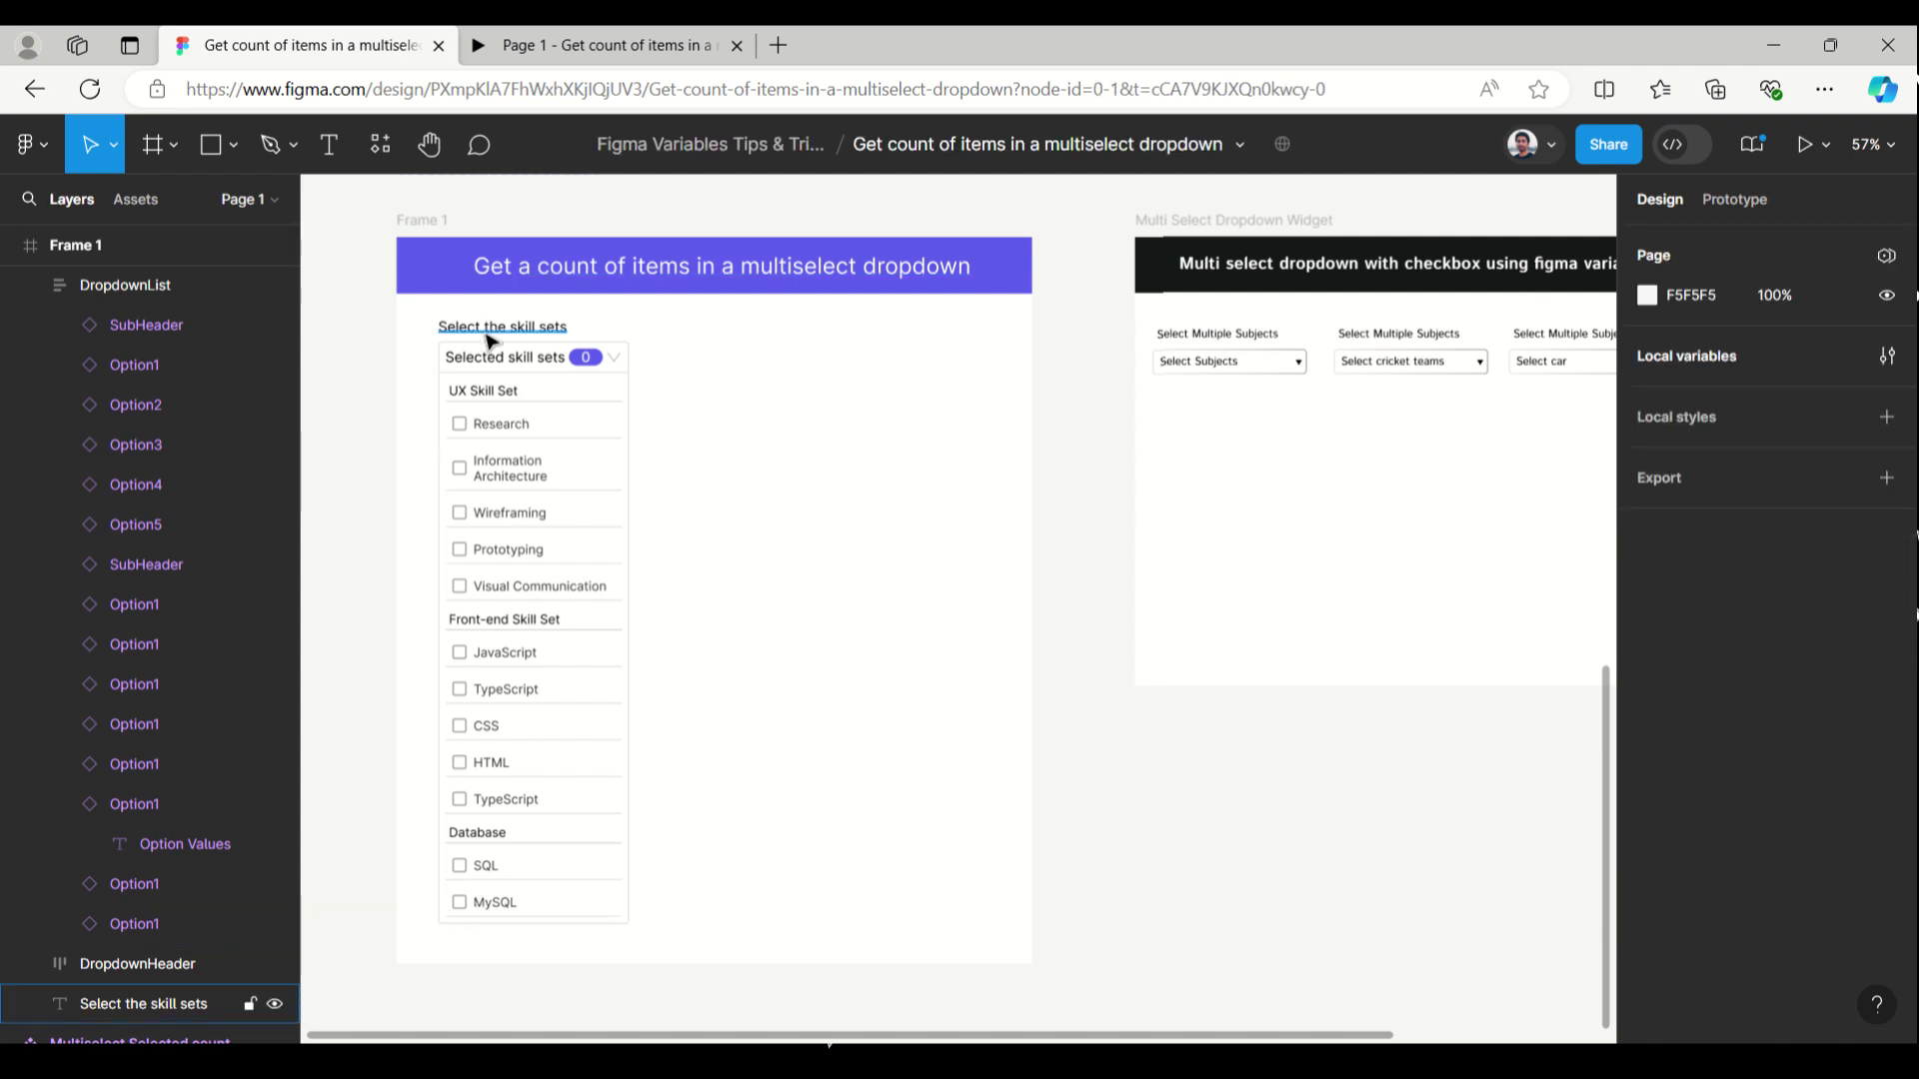
Step: Switch DropdownList to False again and present Frame 1 as a prototype
{"action": "left_click", "coordinate": [1701, 358]}
{"action": "left_click", "coordinate": [1082, 375]}
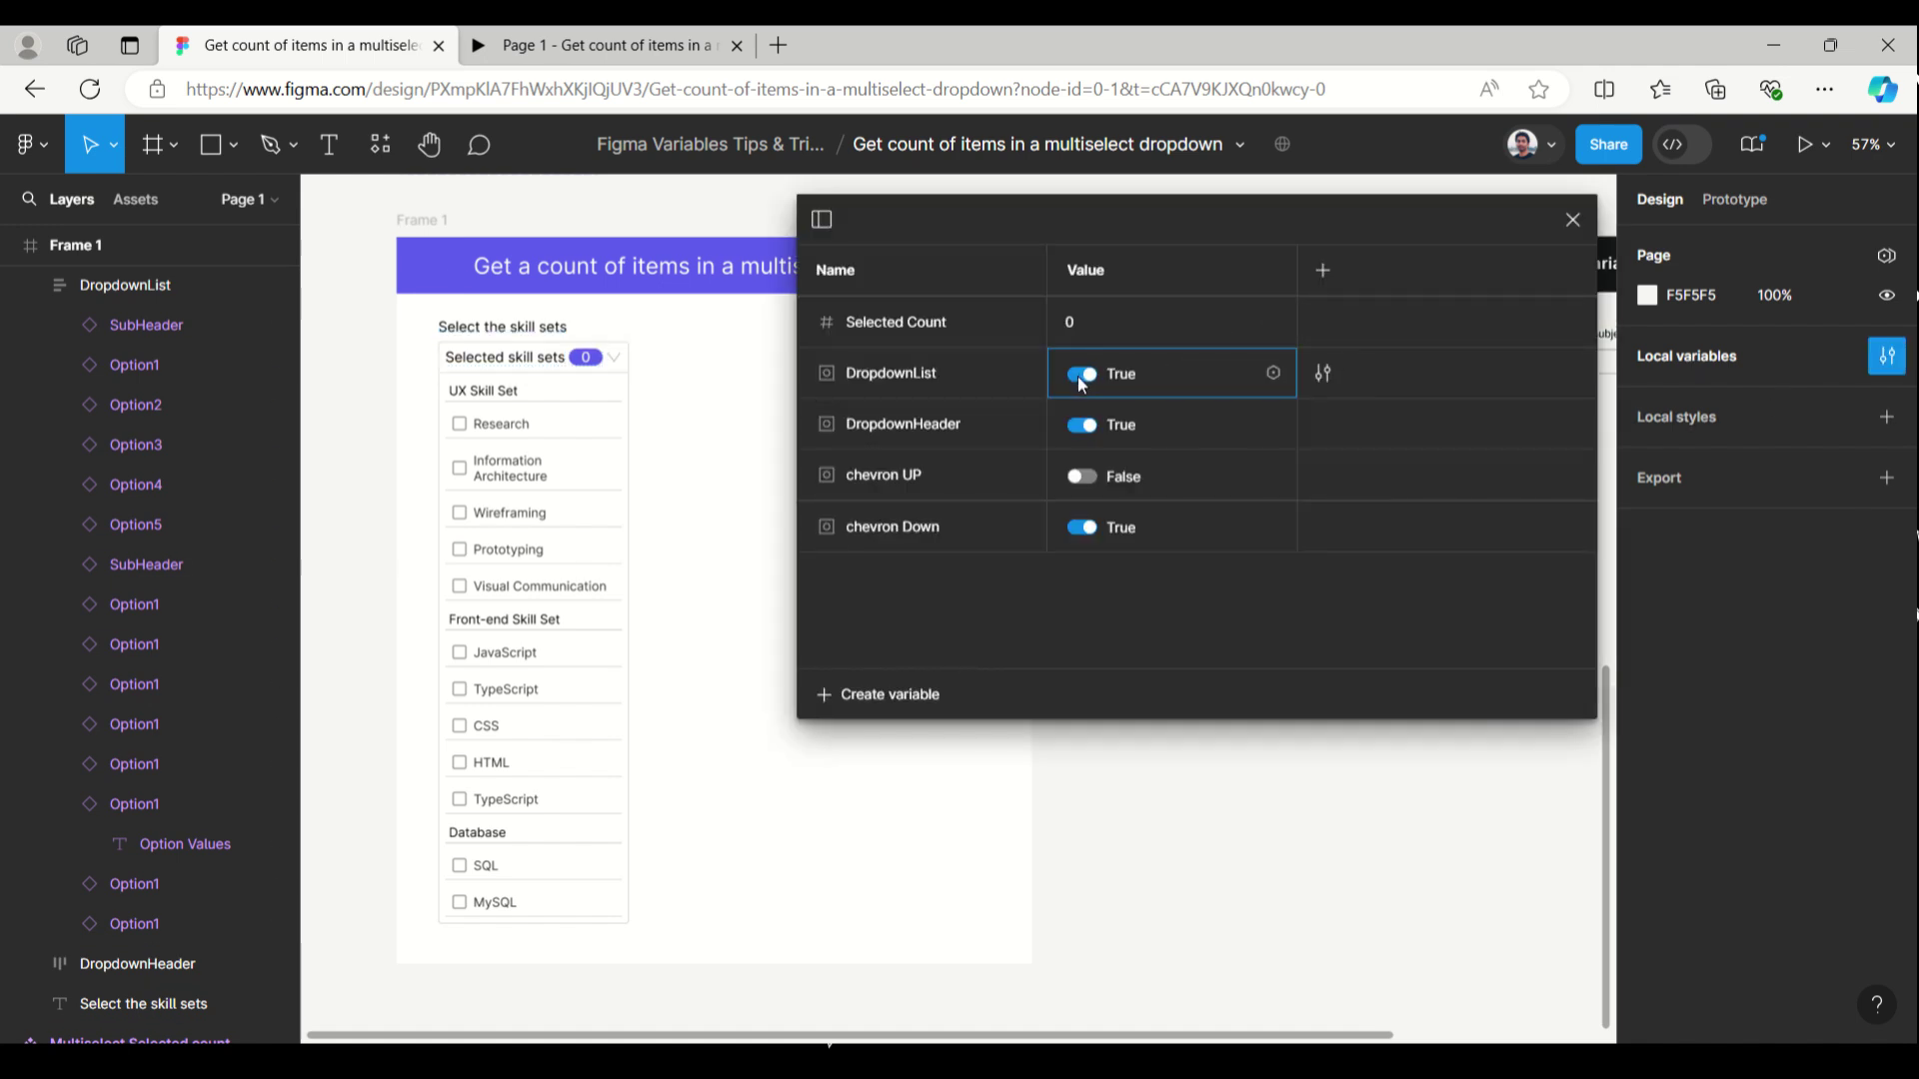
{"action": "left_click", "coordinate": [428, 222]}
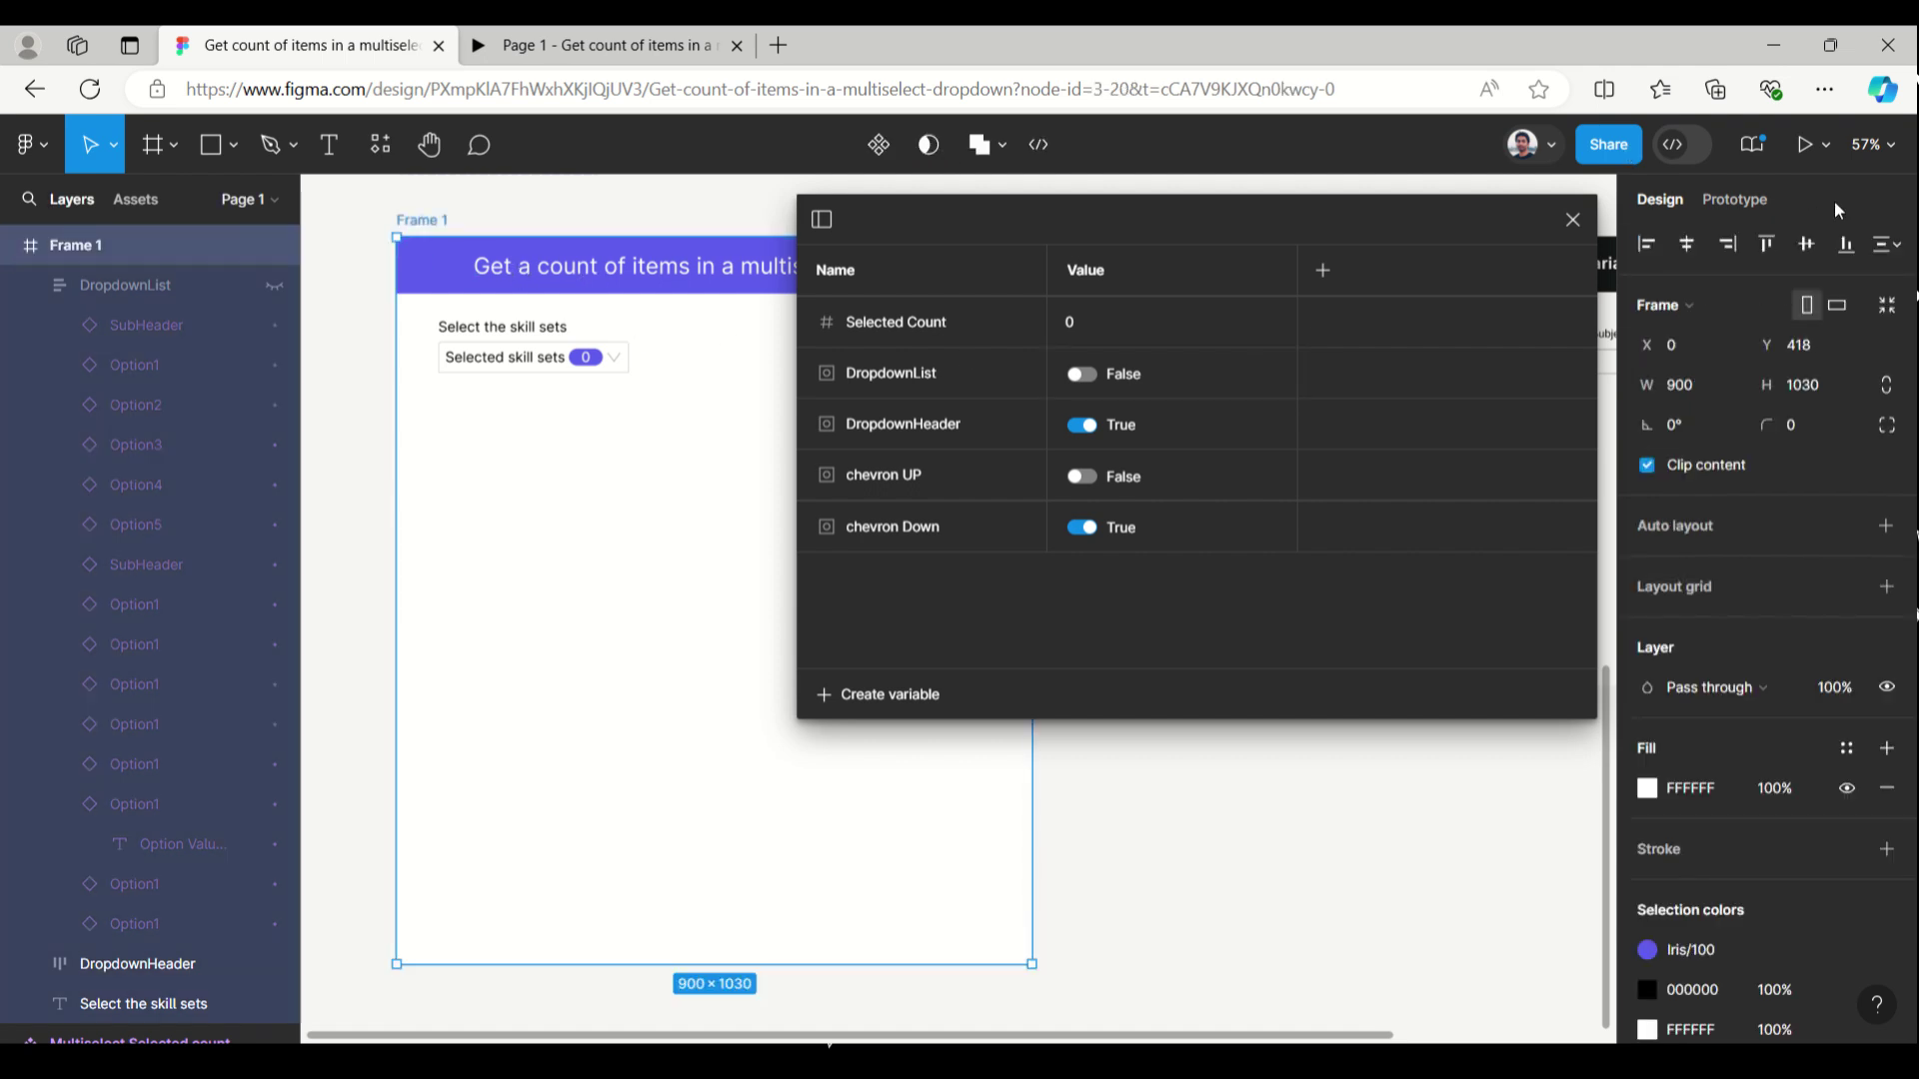
{"action": "left_click", "coordinate": [1812, 155]}
{"action": "left_click", "coordinate": [1781, 196]}
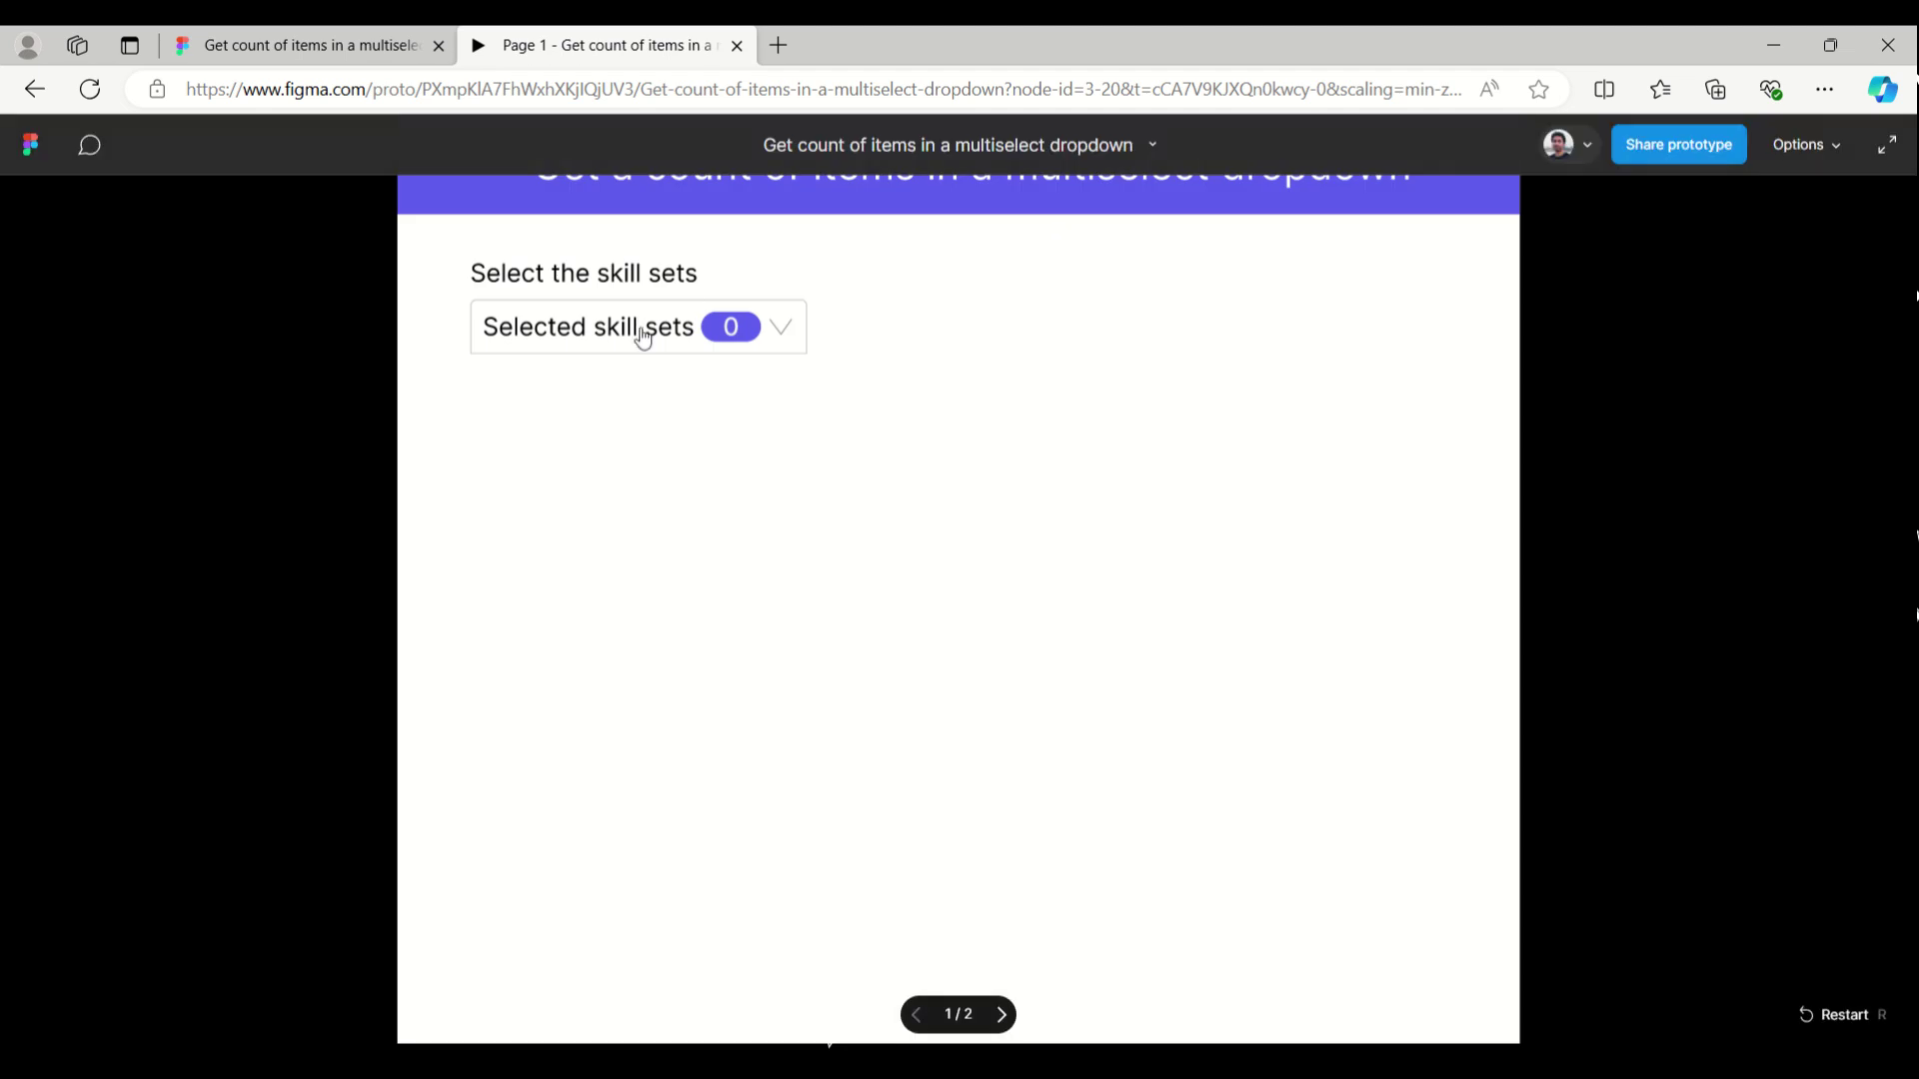
Step: Fit the prototype to screen, open the dropdown and tick every option so the badge reads 12
{"action": "left_click", "coordinate": [1825, 142]}
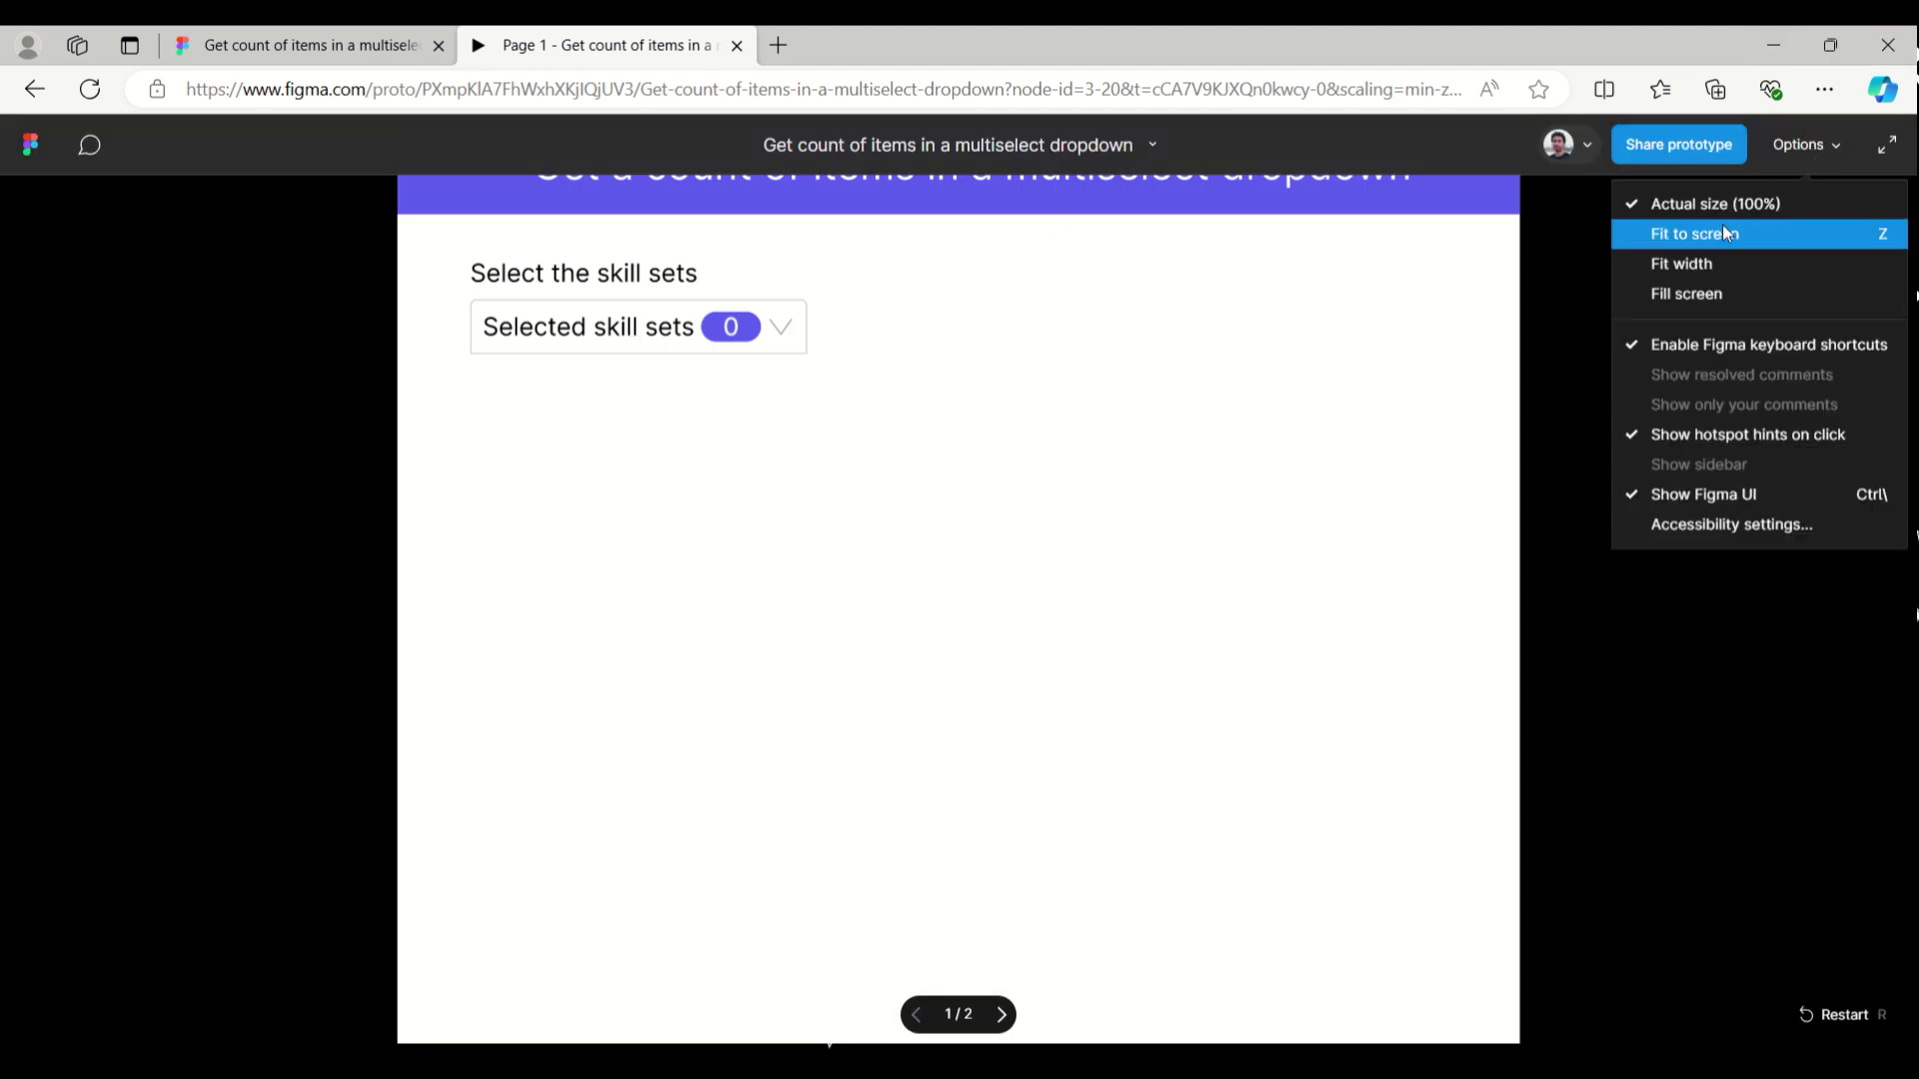
{"action": "left_click", "coordinate": [1713, 297]}
{"action": "left_click", "coordinate": [831, 325]}
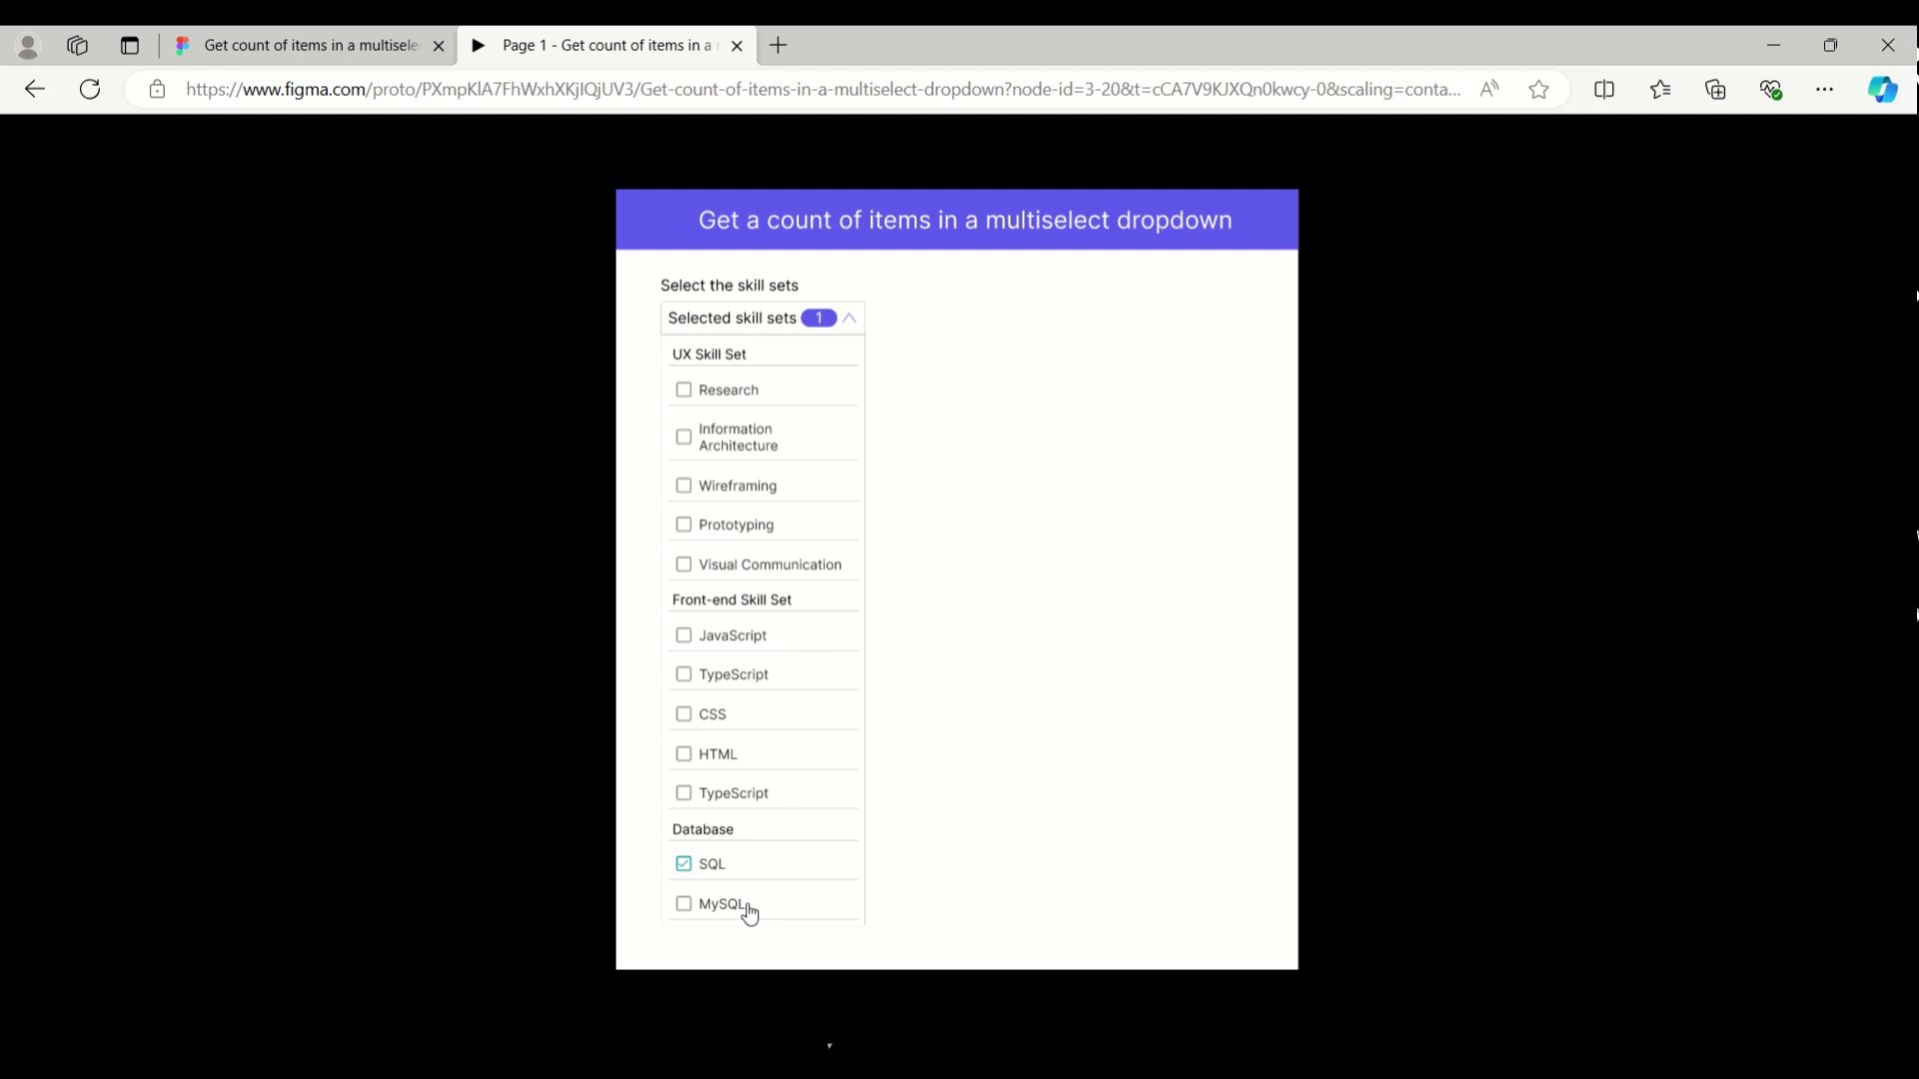
{"action": "left_click", "coordinate": [746, 758]}
{"action": "left_click", "coordinate": [744, 715]}
{"action": "left_click", "coordinate": [745, 637]}
{"action": "left_click", "coordinate": [750, 566]}
{"action": "left_click", "coordinate": [745, 524]}
{"action": "left_click", "coordinate": [736, 490]}
{"action": "left_click", "coordinate": [730, 442]}
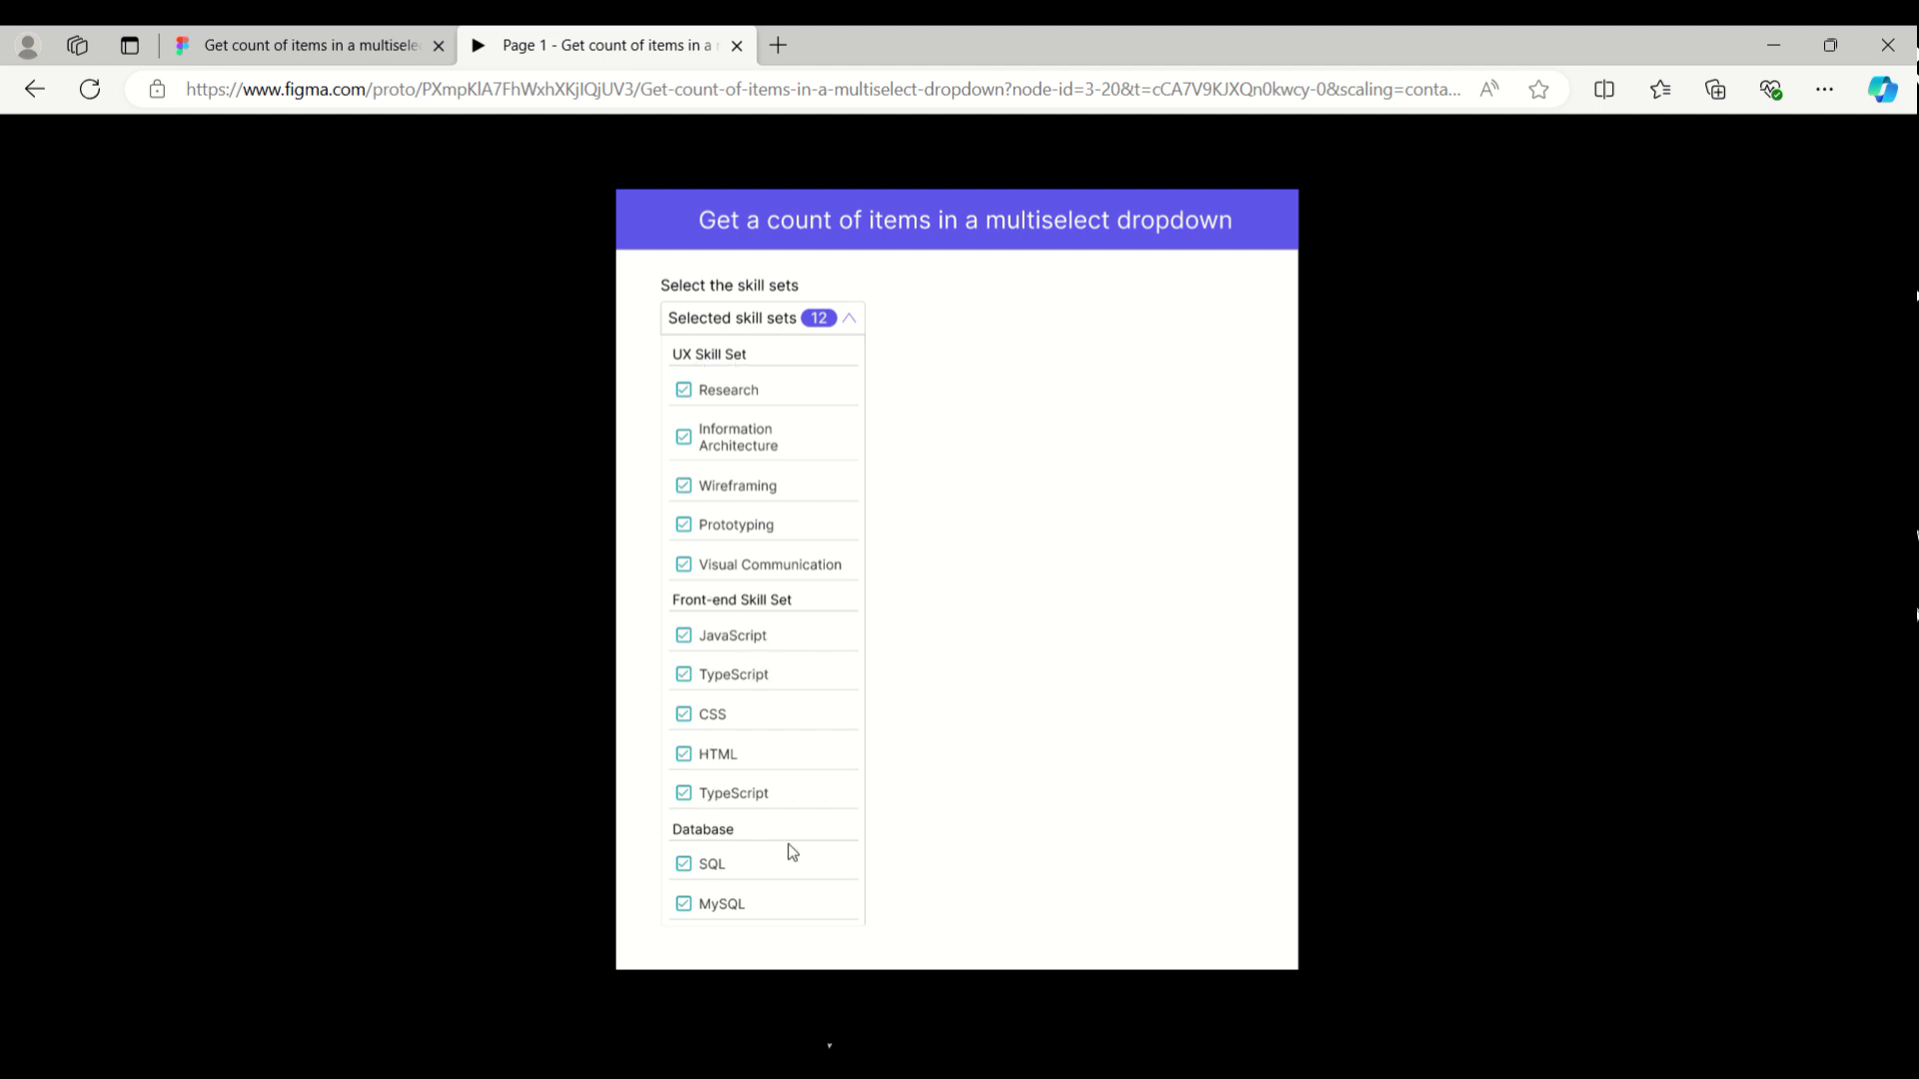
Step: Untick every option from MySQL up to Research
{"action": "left_click", "coordinate": [745, 896]}
{"action": "left_click", "coordinate": [741, 866]}
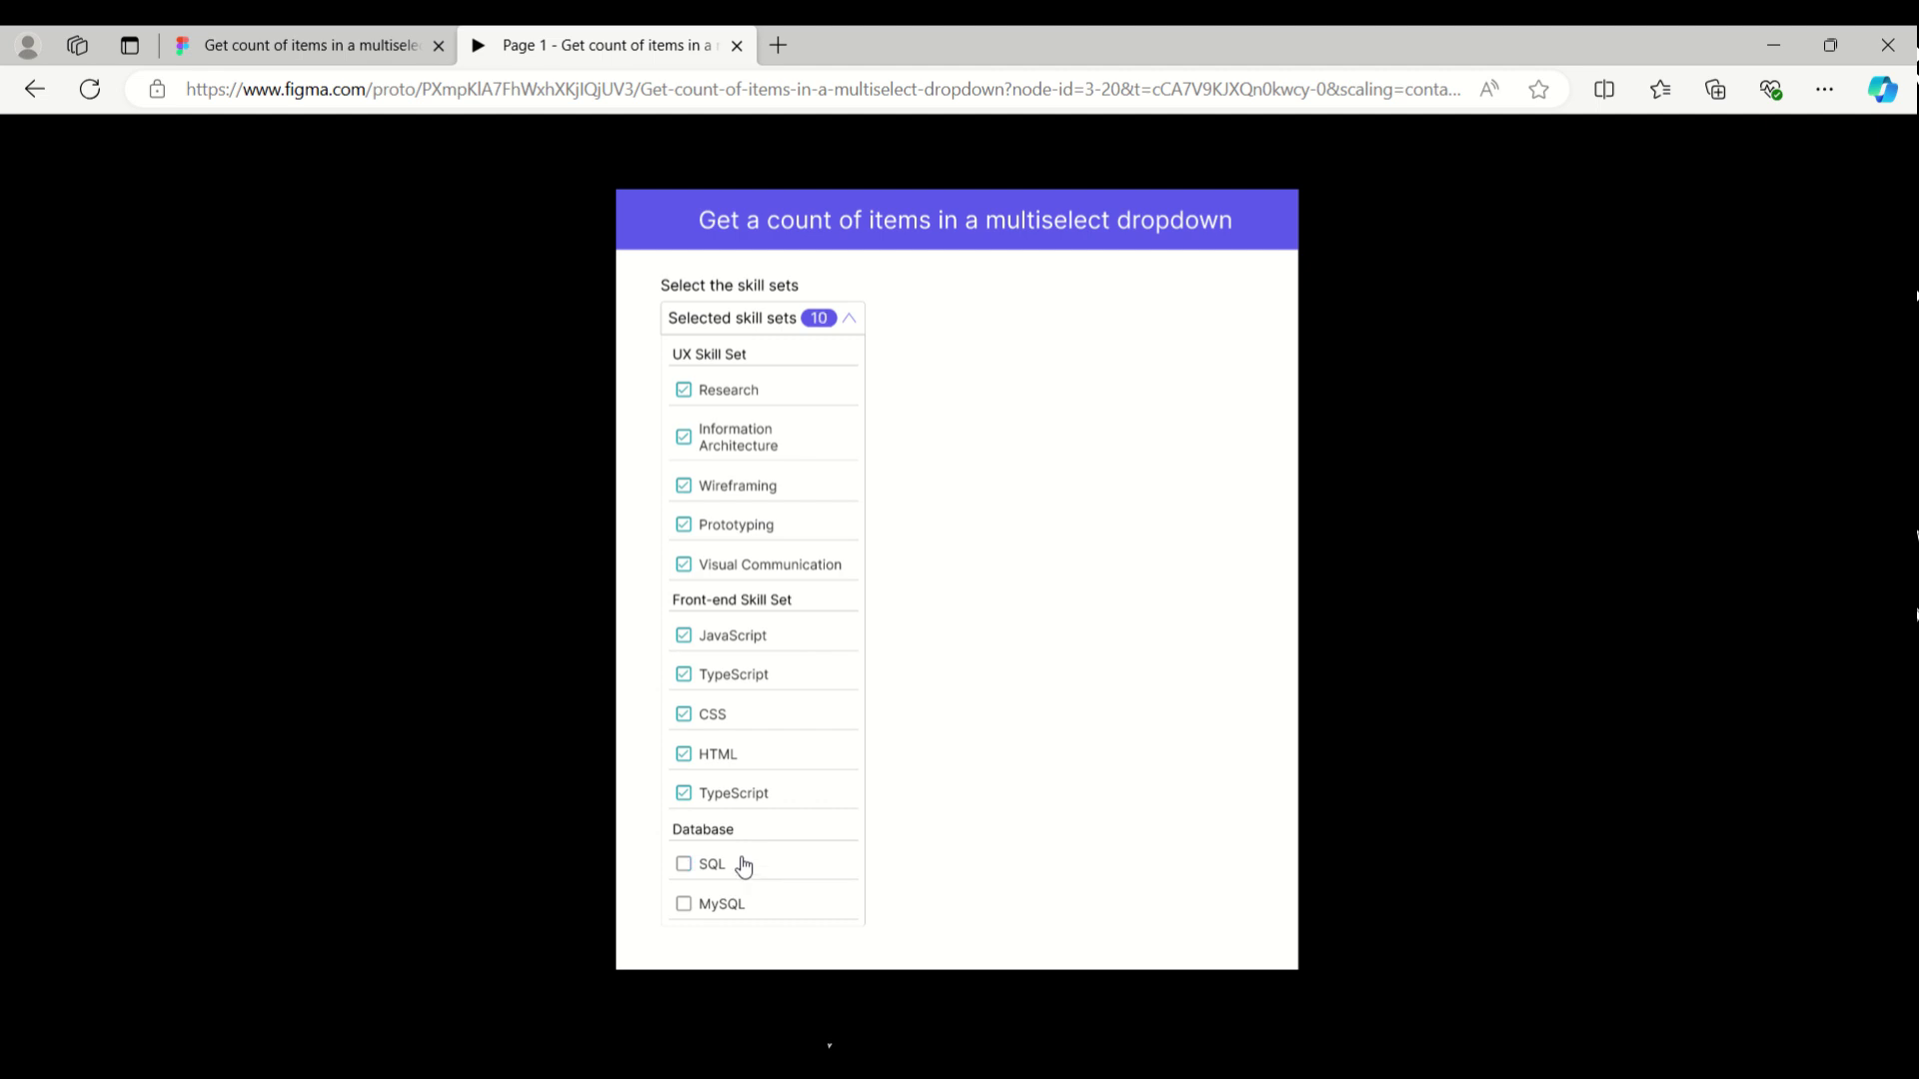
{"action": "left_click", "coordinate": [735, 797]}
{"action": "left_click", "coordinate": [729, 752]}
{"action": "left_click", "coordinate": [729, 714]}
{"action": "left_click", "coordinate": [732, 677]}
{"action": "left_click", "coordinate": [730, 638]}
{"action": "left_click", "coordinate": [729, 566]}
{"action": "left_click", "coordinate": [731, 527]}
{"action": "left_click", "coordinate": [729, 488]}
{"action": "left_click", "coordinate": [731, 420]}
{"action": "left_click", "coordinate": [721, 398]}
{"action": "left_click", "coordinate": [293, 45]}
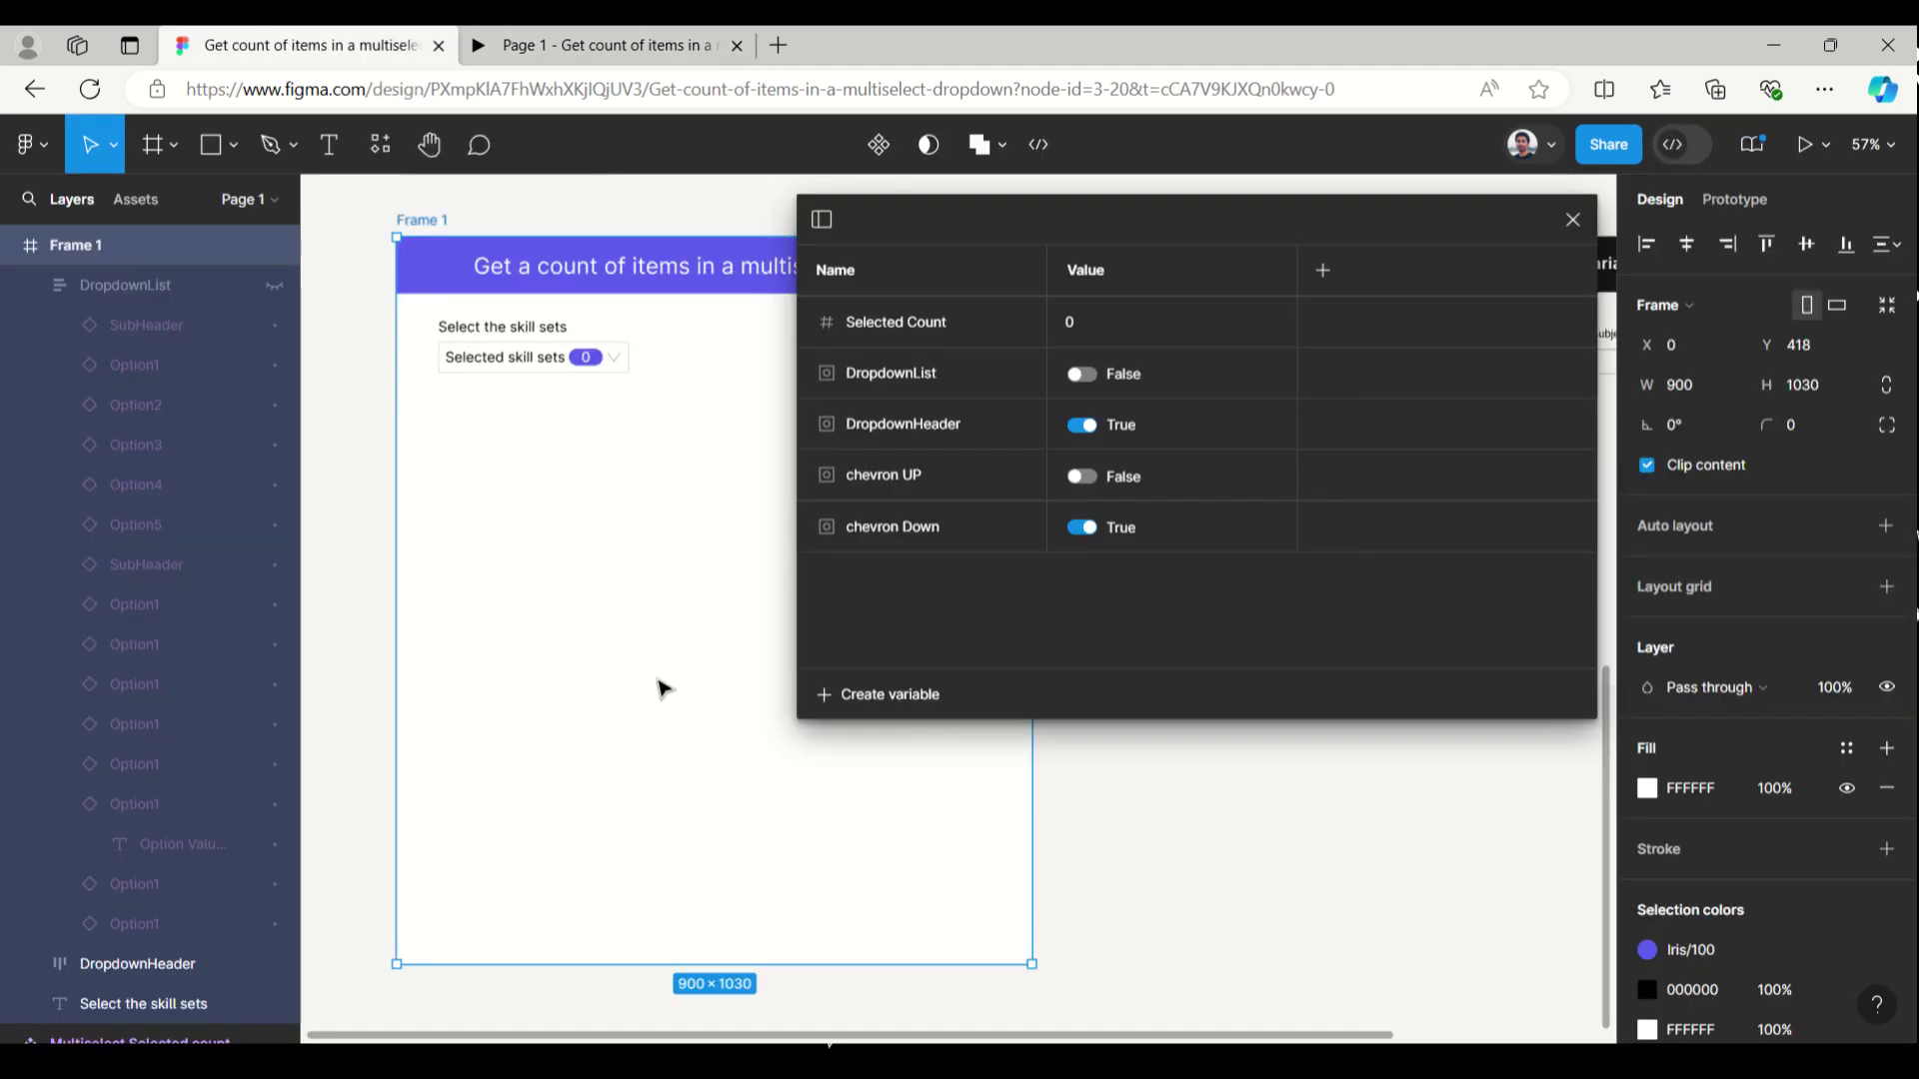
Step: Set the DropdownList variable to True, then select the Multiselect Selected count component set
{"action": "left_click", "coordinate": [1082, 375]}
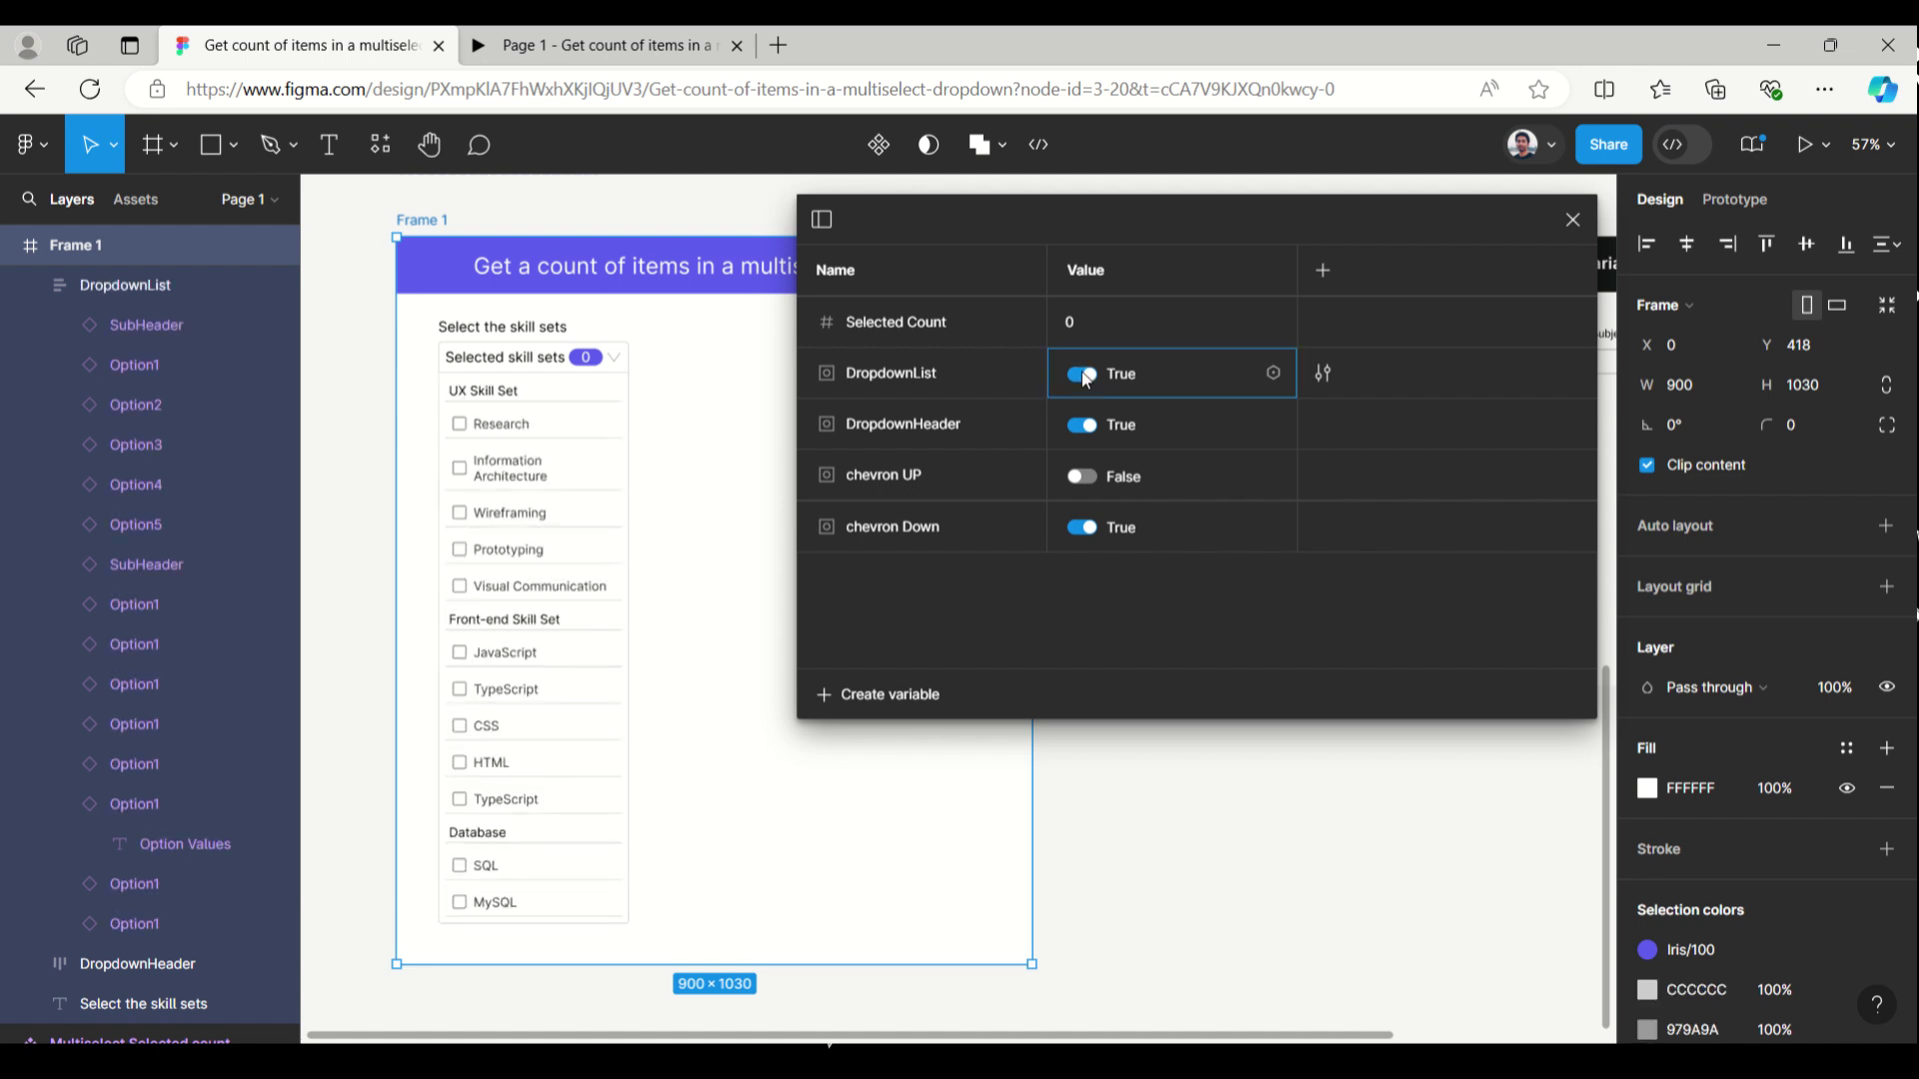
{"action": "left_click", "coordinate": [1573, 219]}
{"action": "scroll", "coordinate": [799, 612], "scroll_direction": "up", "scroll_amount": 1}
{"action": "scroll", "coordinate": [800, 613], "scroll_direction": "up", "scroll_amount": 5}
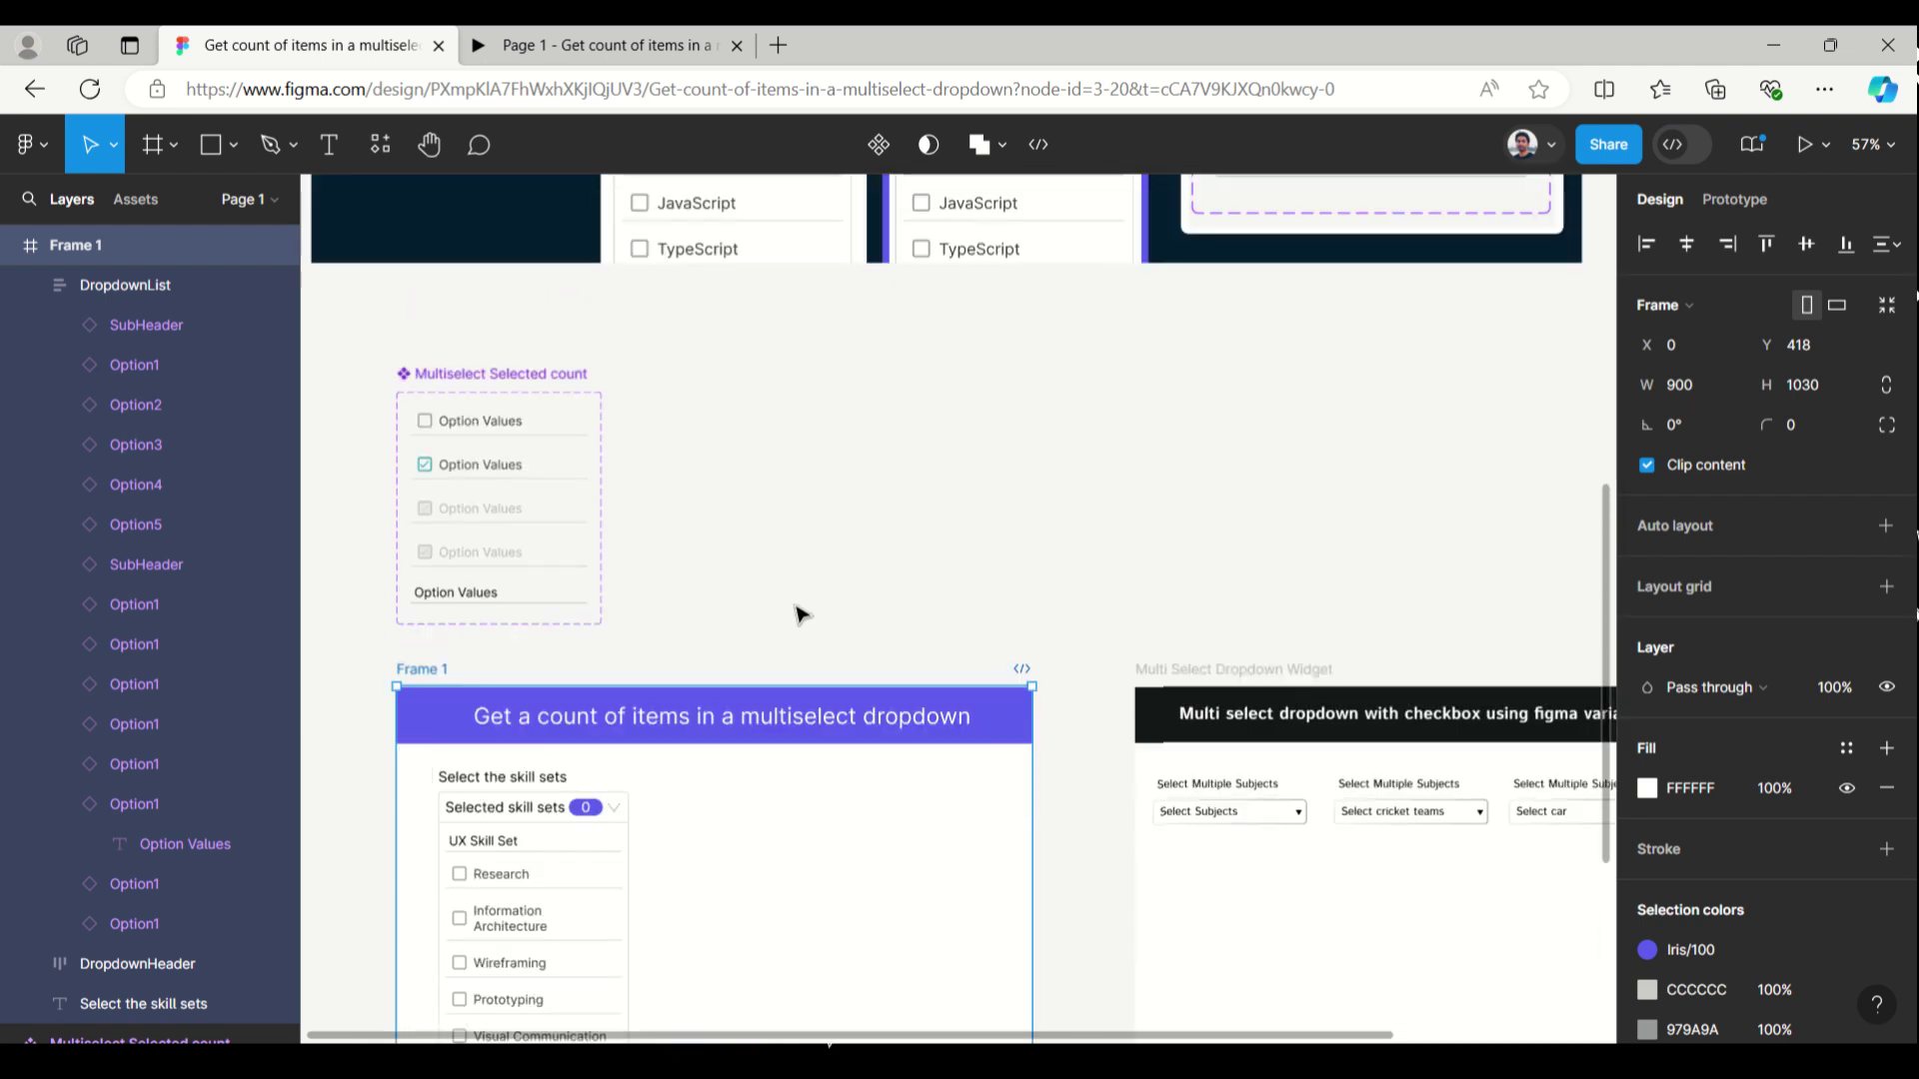
{"action": "left_click", "coordinate": [544, 403]}
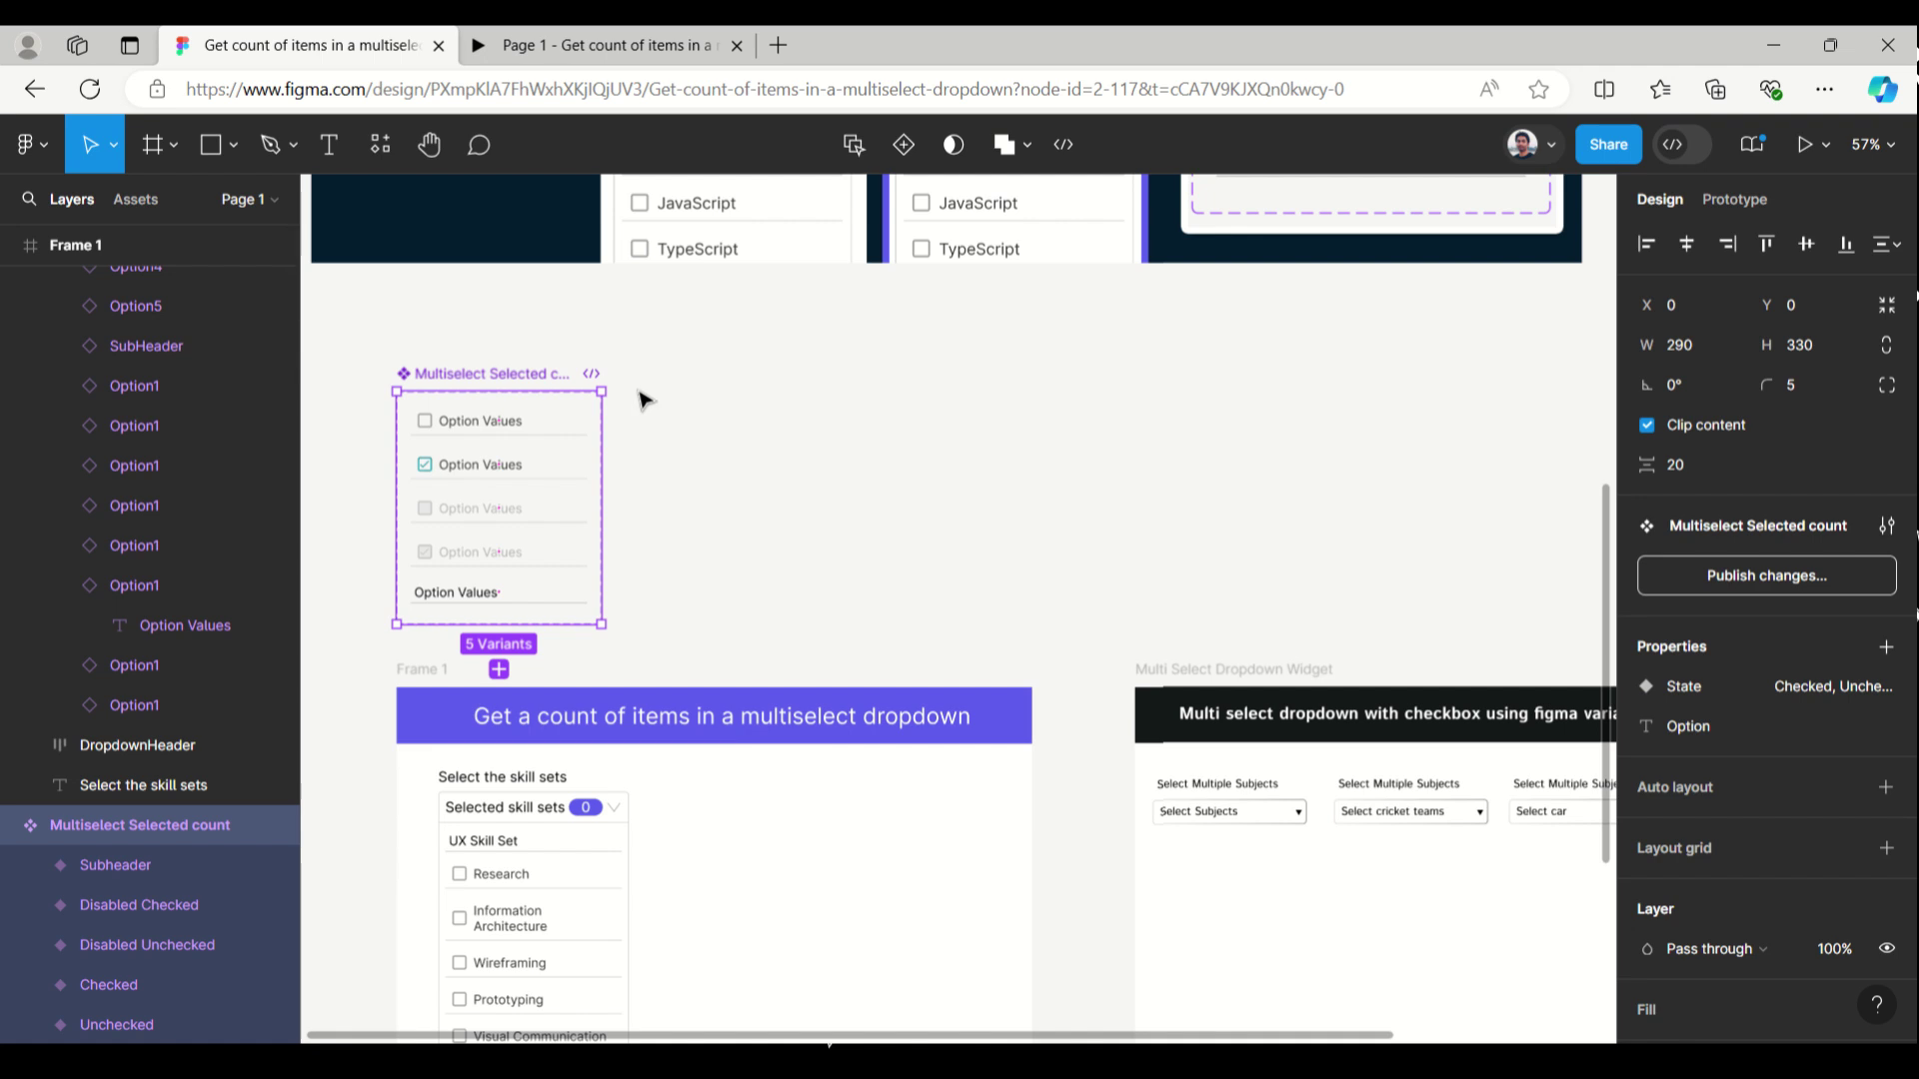
{"action": "scroll", "coordinate": [707, 597], "scroll_direction": "down", "scroll_amount": 5}
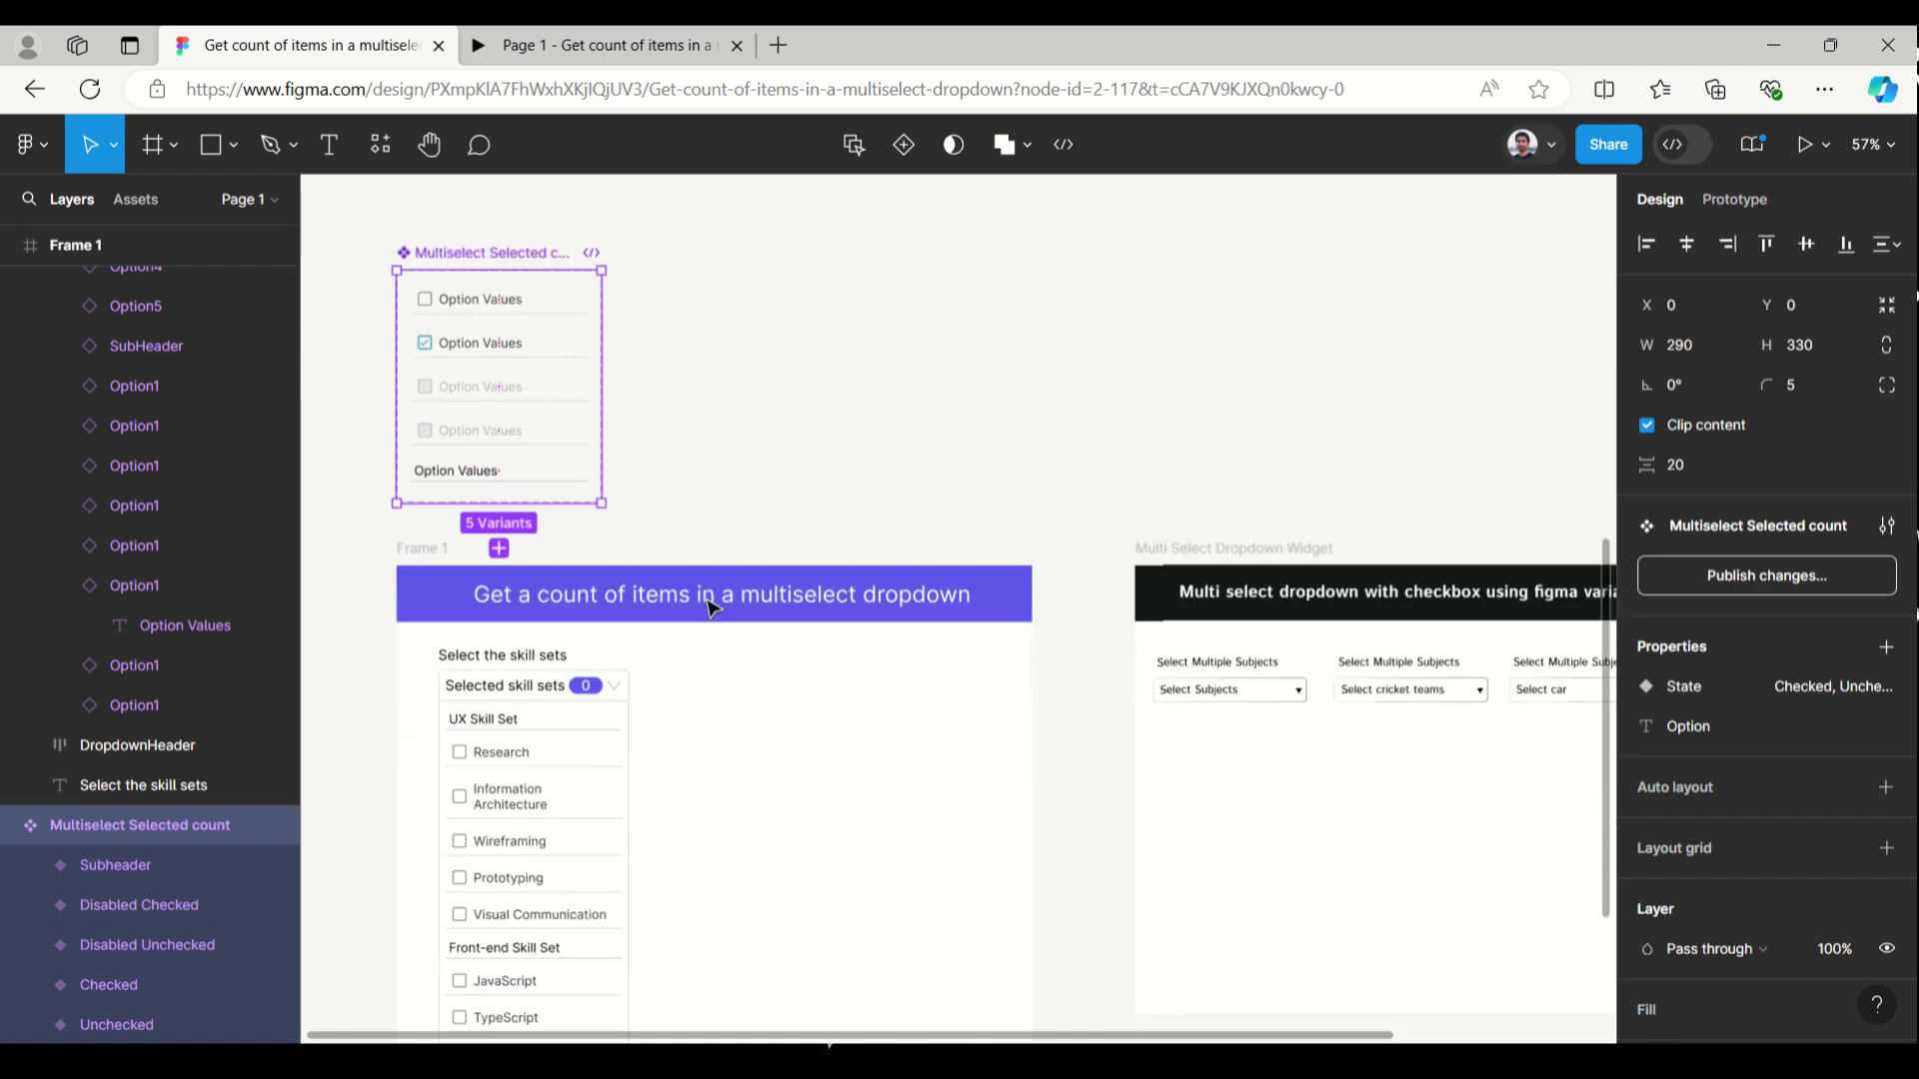